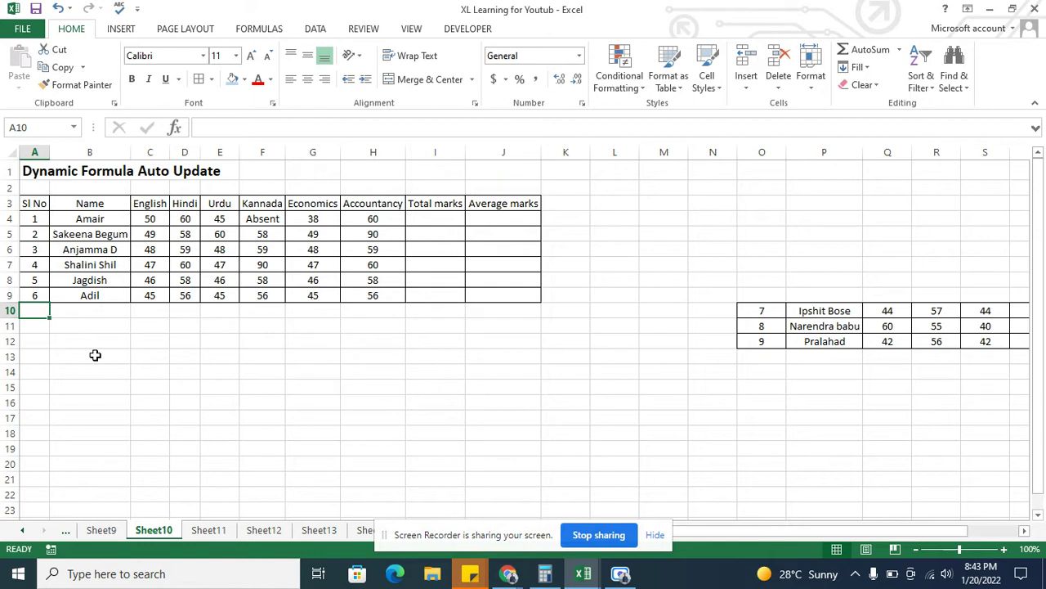
# Enter =SUM(C4:H4) in I4 for the first student's total of 253
pyautogui.press('Up')
pyautogui.press('Up')
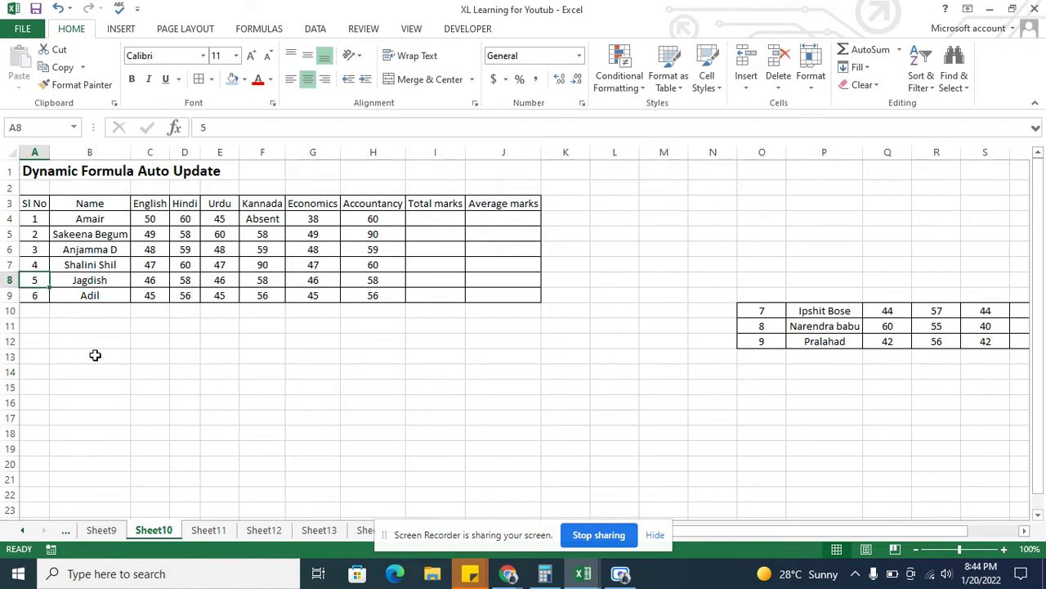
pyautogui.press('Up')
pyautogui.press('Up')
pyautogui.press('Up')
pyautogui.press('Up')
pyautogui.press('Up')
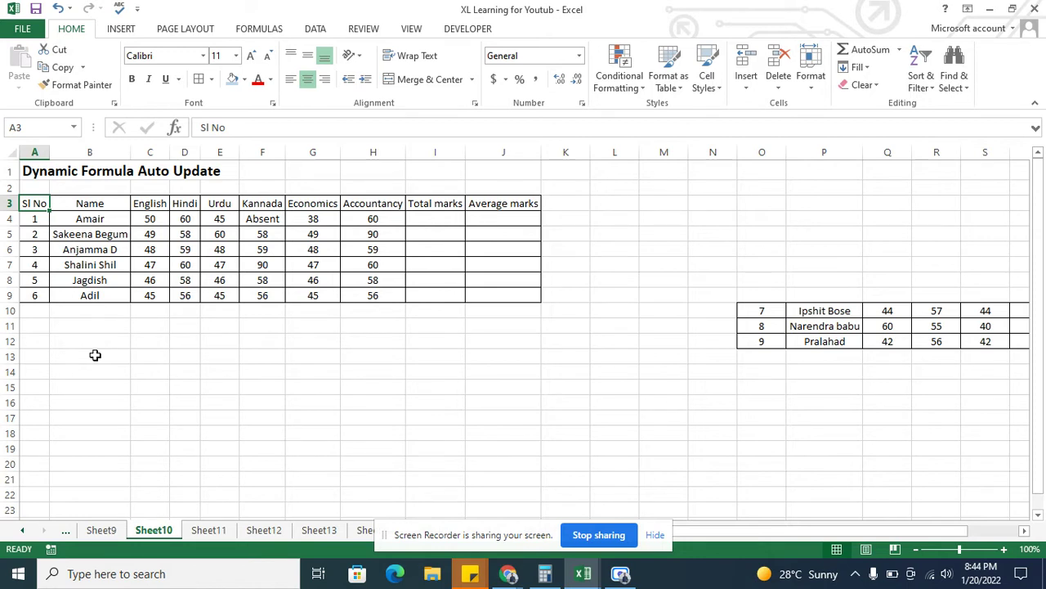
pyautogui.press('Right')
pyautogui.press('Right')
pyautogui.press('Right')
pyautogui.press('Right')
pyautogui.press('Right')
pyautogui.press('Left')
pyautogui.press('Left')
pyautogui.press('Left')
pyautogui.press('Left')
pyautogui.press('Left')
pyautogui.press('Right')
pyautogui.press('Right')
pyautogui.press('Right')
pyautogui.press('Right')
pyautogui.press('Right')
pyautogui.press('Right')
pyautogui.press('Right')
pyautogui.press('Left')
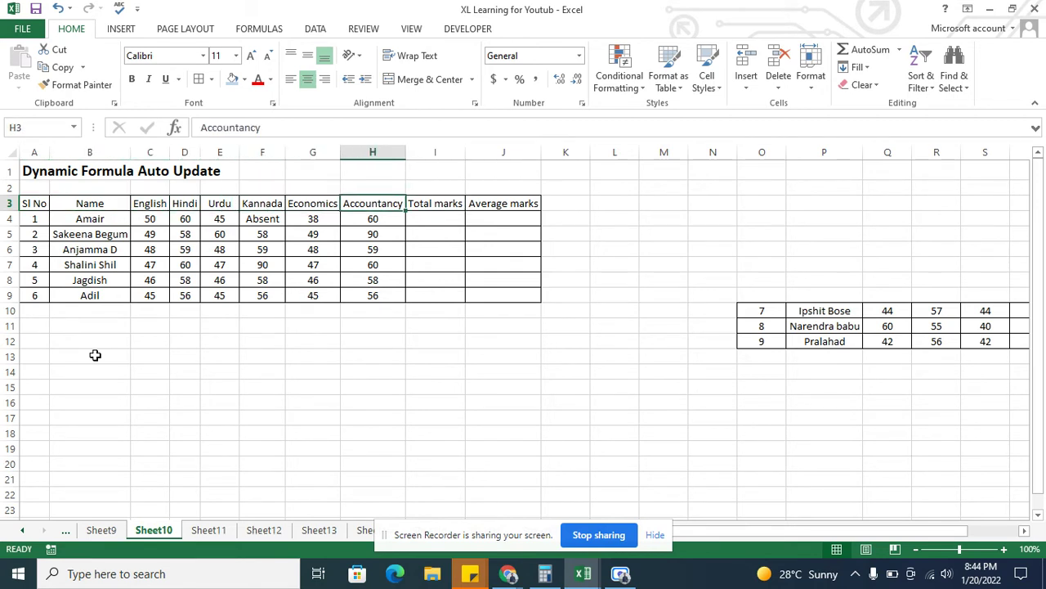
pyautogui.press('Home')
pyautogui.press('Down')
pyautogui.press('Down')
pyautogui.press('Down')
pyautogui.press('Down')
pyautogui.press('Down')
pyautogui.press('Down')
pyautogui.press('Right')
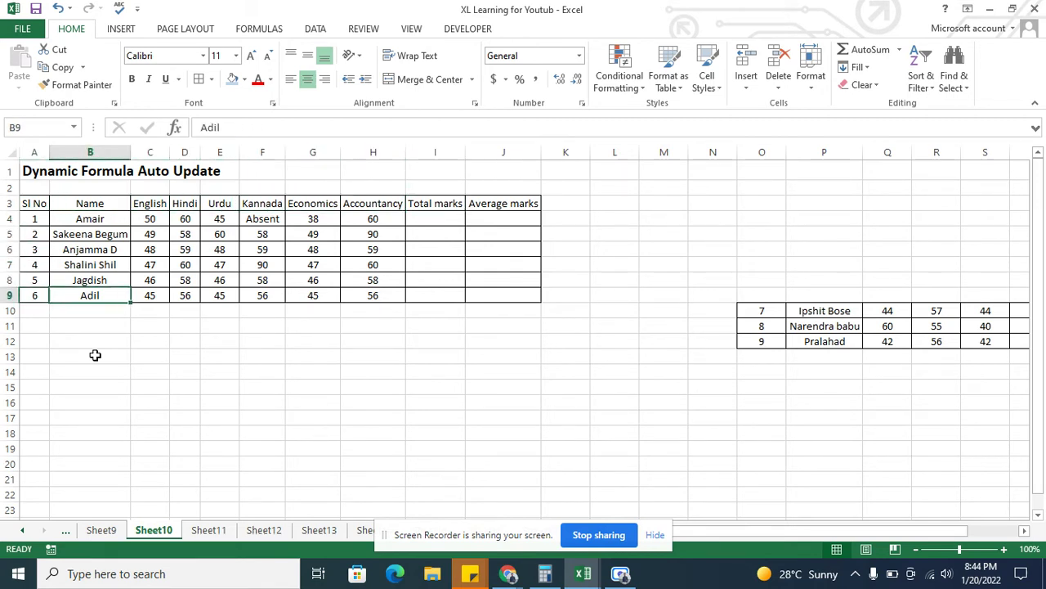
pyautogui.press('Right')
pyautogui.press('Right')
pyautogui.press('Right')
pyautogui.press('Right')
pyautogui.press('Right')
pyautogui.press('Right')
pyautogui.press('Up')
pyautogui.press('Up')
pyautogui.press('Up')
pyautogui.press('Up')
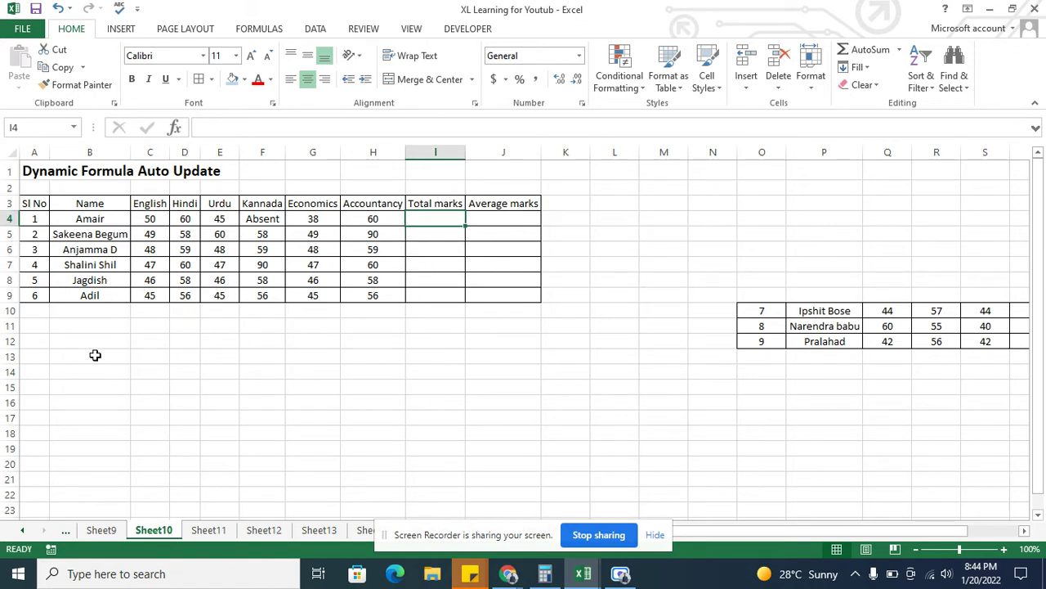
pyautogui.write('=')
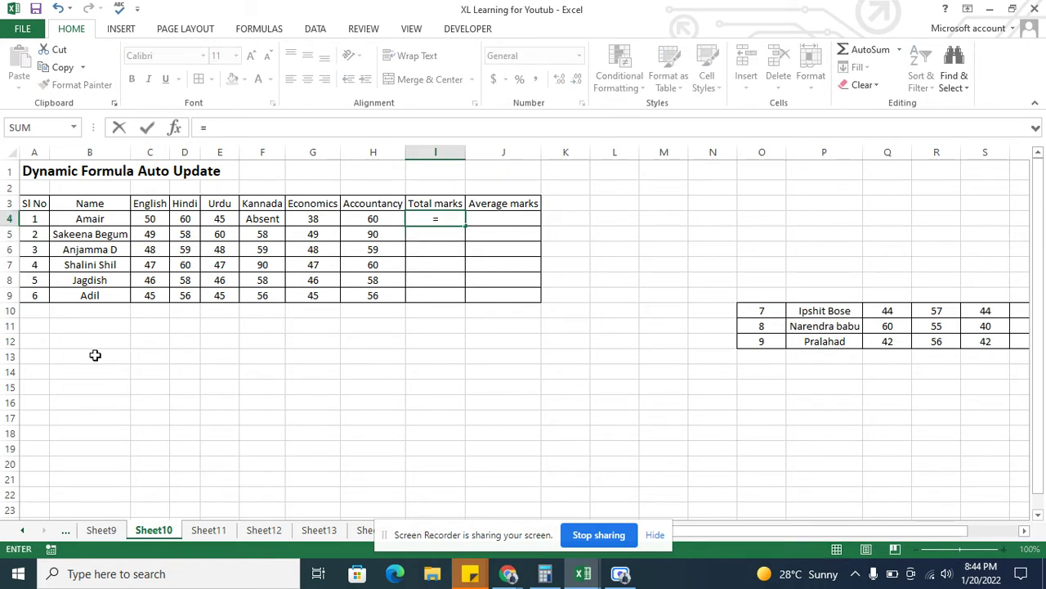
pyautogui.write('sum')
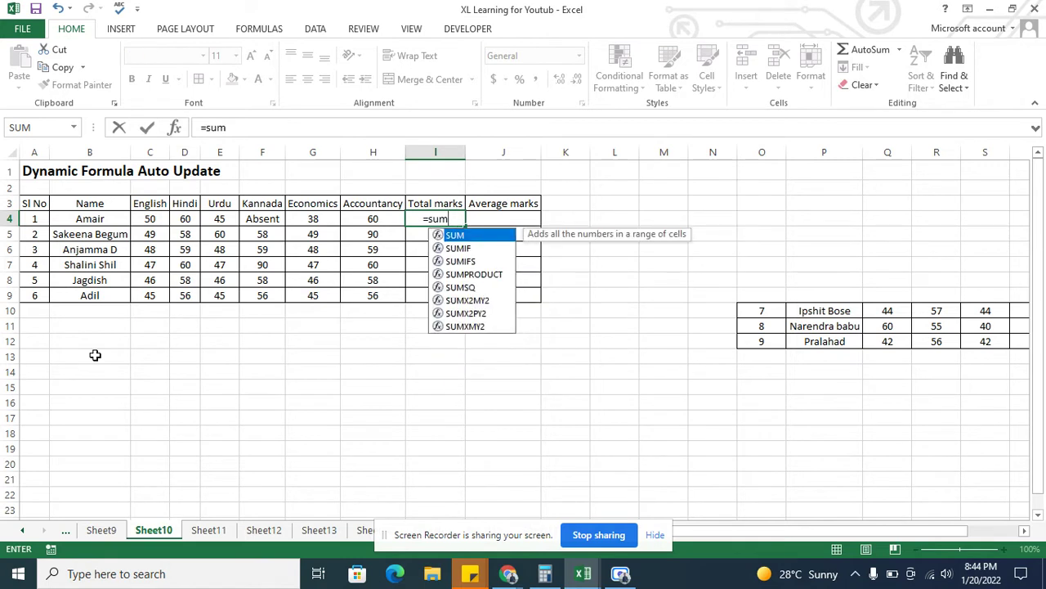
pyautogui.write('(')
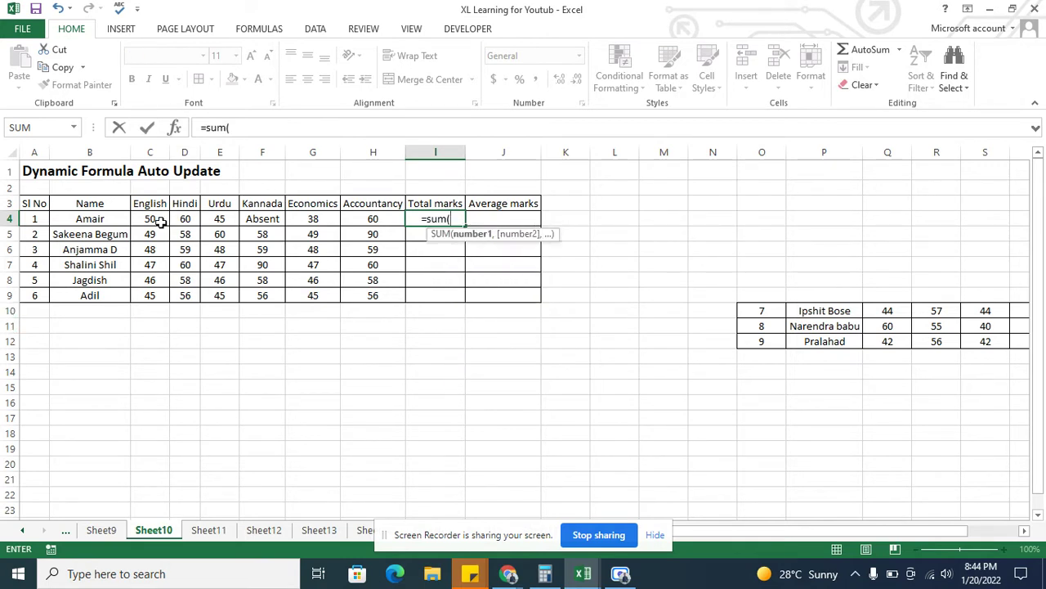
pyautogui.moveTo(161, 223); pyautogui.dragTo(373, 220)
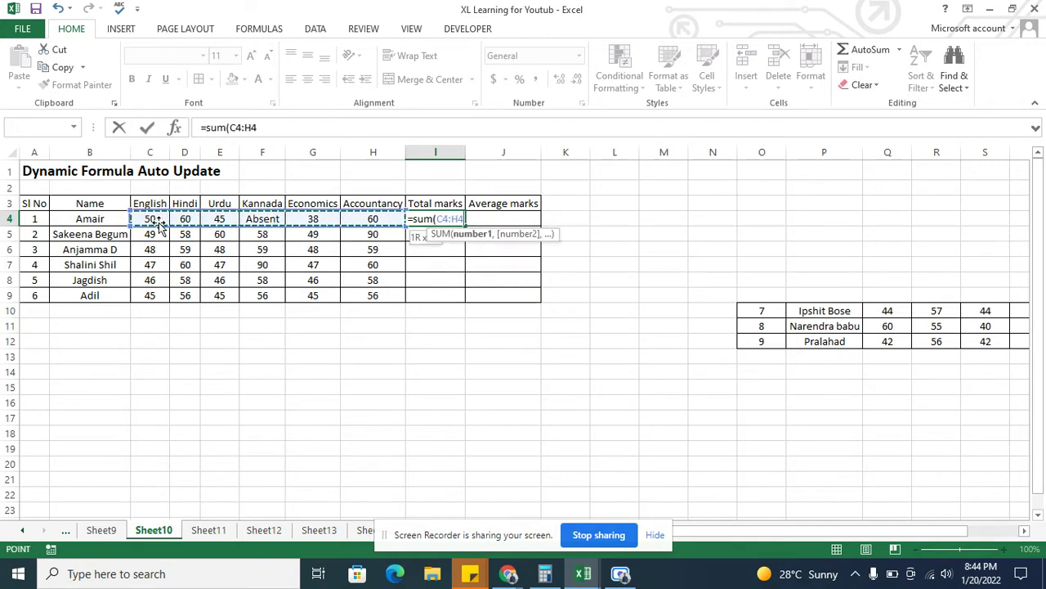
pyautogui.press('Return')
# Copy the SUM formula down I4:I9, giving totals 364, 321, 351, 312 and 303
pyautogui.press('Up')
pyautogui.press('Left')
pyautogui.hotkey('ctrl', 'Down')
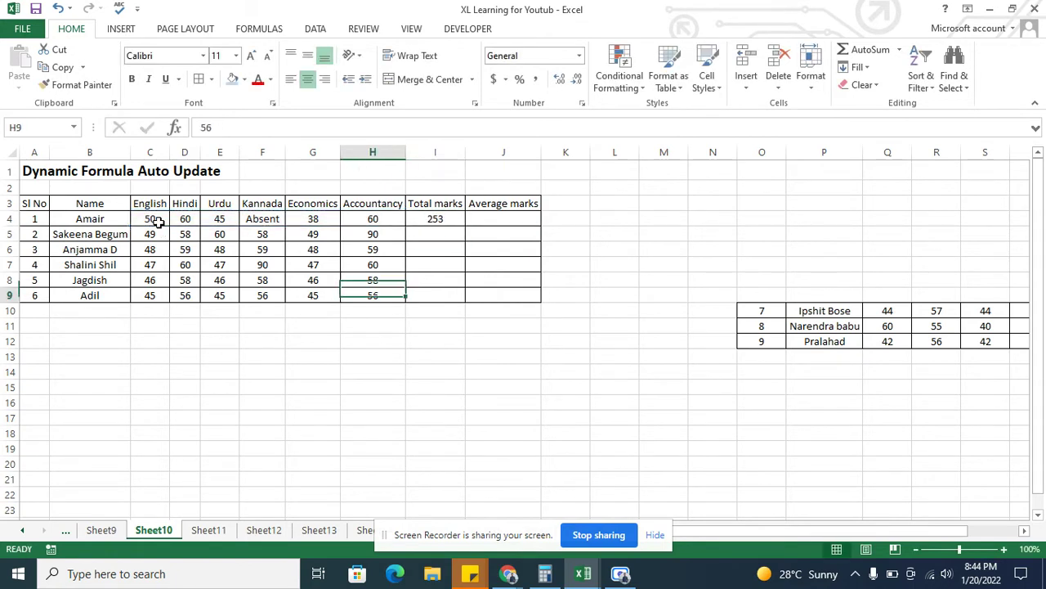
pyautogui.press('Right')
pyautogui.press('Up')
pyautogui.press('Up')
pyautogui.press('Up')
pyautogui.press('Up')
pyautogui.press('Up')
pyautogui.hotkey('ctrl', 'c')
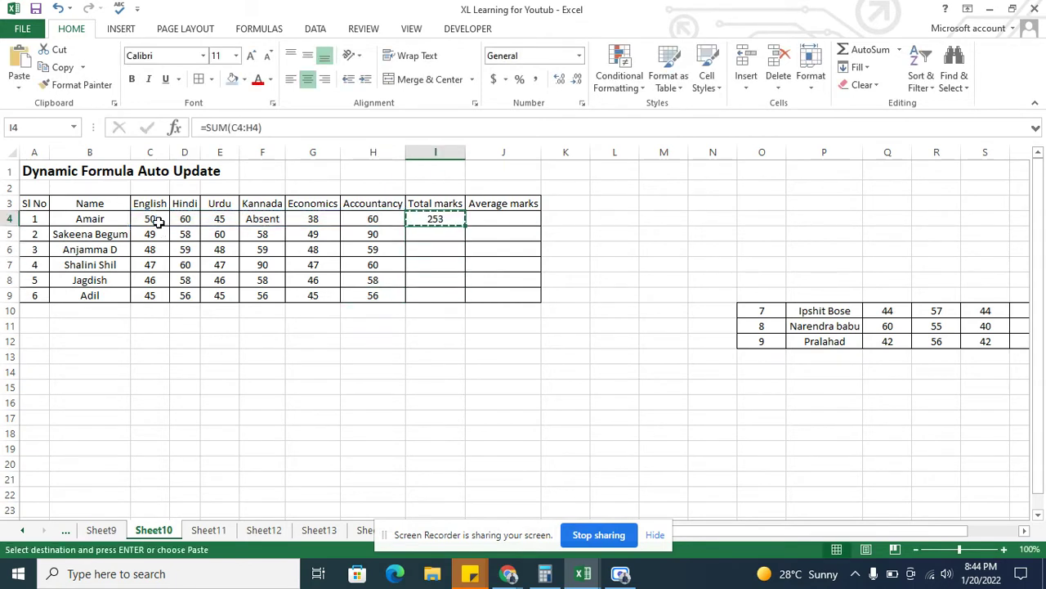
pyautogui.hotkey('shift', 'Down')
pyautogui.hotkey('shift', 'Down')
pyautogui.hotkey('shift', 'Down')
pyautogui.hotkey('shift', 'Down')
pyautogui.hotkey('shift', 'Down')
pyautogui.hotkey('ctrl', 'v')
pyautogui.press('Up')
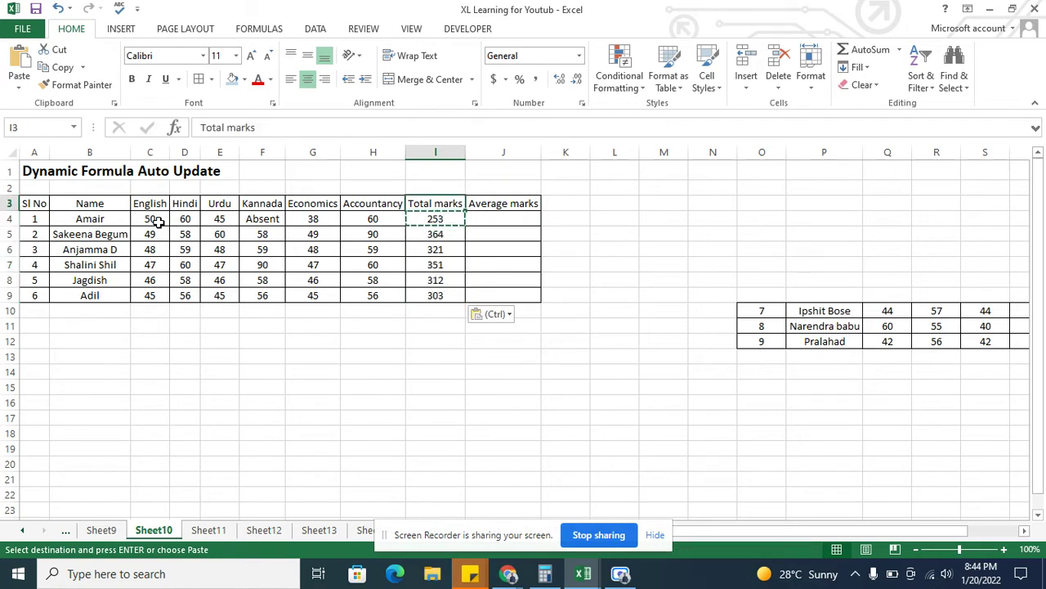
pyautogui.press('Down')
pyautogui.press('Right')
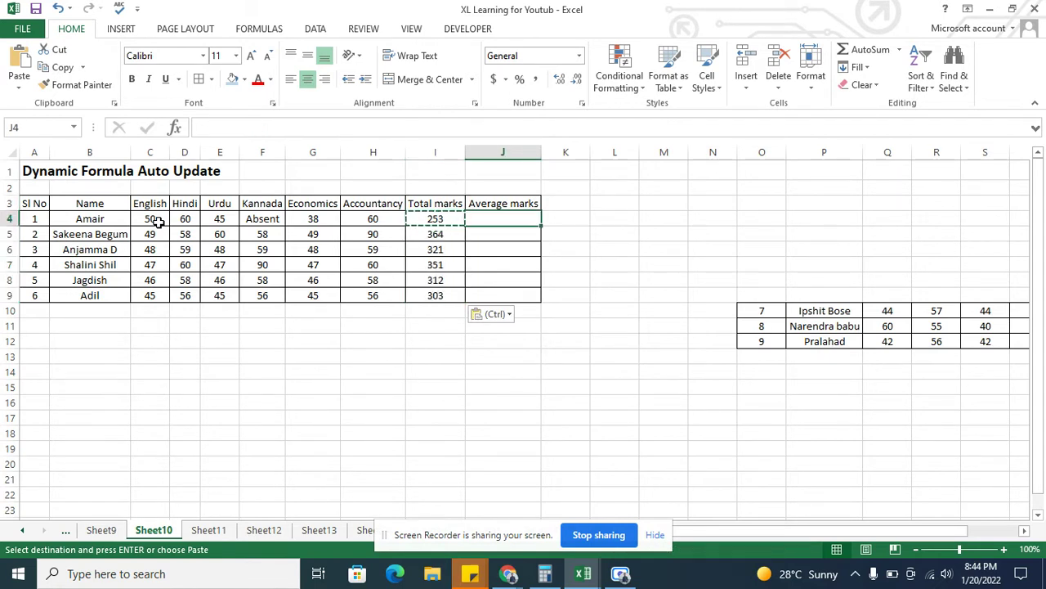
# Enter =AVERAGE(C4:H4) in J4, giving 50.6 for the first student
pyautogui.write('=ave')
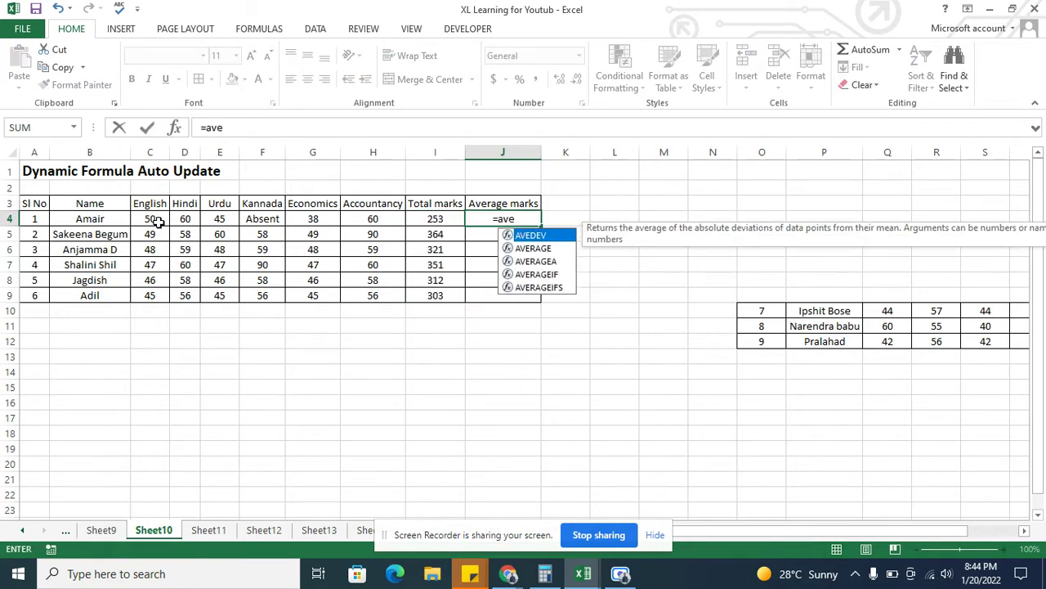
pyautogui.press('Down')
pyautogui.press('Tab')
pyautogui.press('Left')
pyautogui.press('Left')
pyautogui.press('Left')
pyautogui.press('Left')
pyautogui.press('Left')
pyautogui.press('Left')
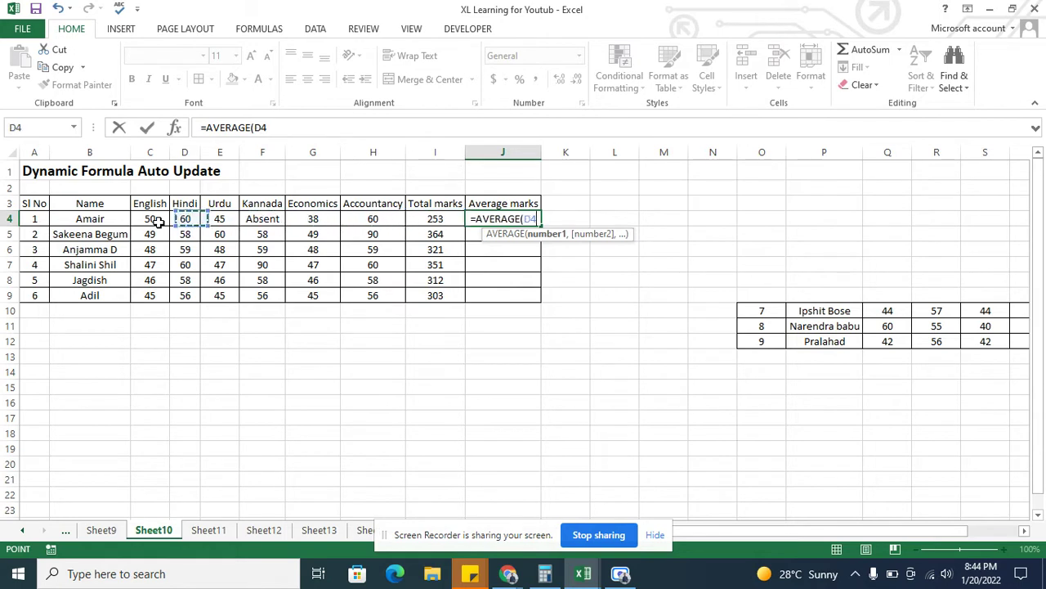
pyautogui.press('Left')
pyautogui.hotkey('shift', 'Right')
pyautogui.hotkey('shift', 'Right')
pyautogui.hotkey('shift', 'Right')
pyautogui.hotkey('shift', 'Right')
pyautogui.hotkey('shift', 'Right')
pyautogui.write(')')
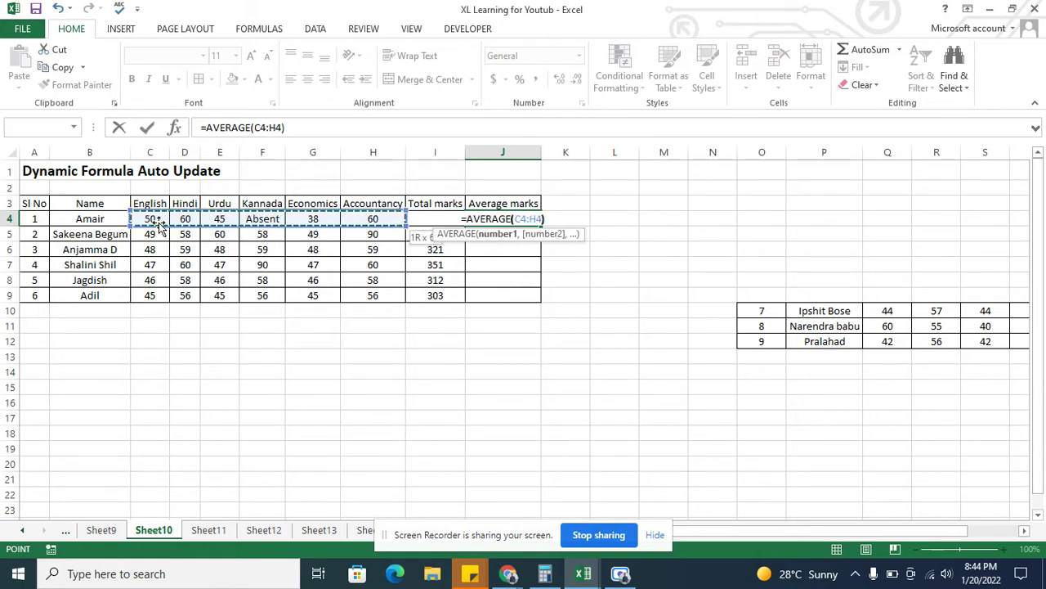
pyautogui.press('Return')
# Fill the average formula down to J9 (60.67, 53.5, 58.5, 52, 50.5)
pyautogui.press('Down')
pyautogui.press('Down')
pyautogui.press('Down')
pyautogui.hotkey('ctrl', 'shift', 'Up')
pyautogui.hotkey('ctrl', 'd')
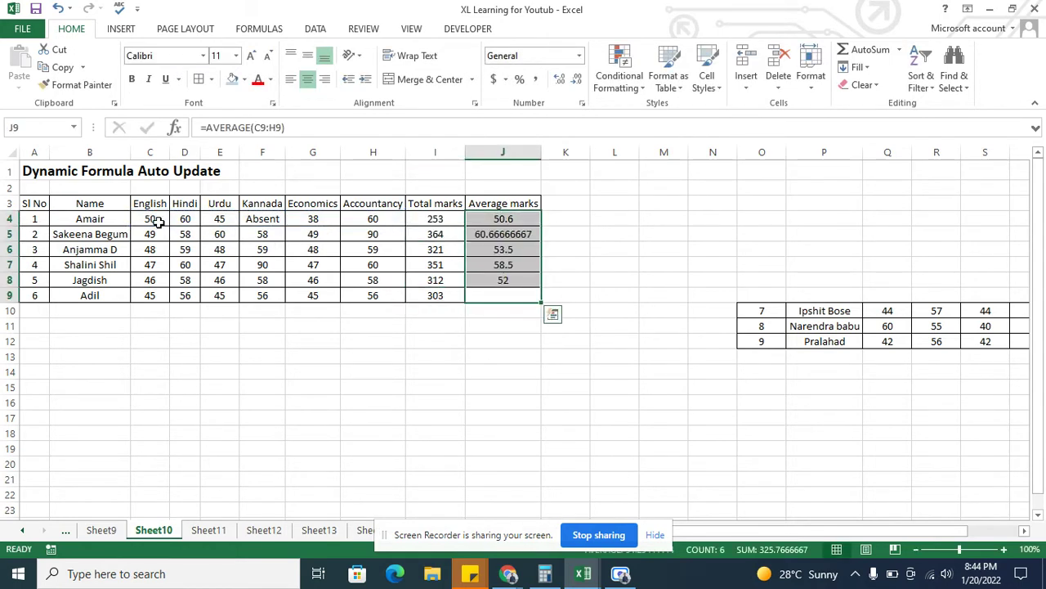
pyautogui.press('Down')
pyautogui.press('Left')
pyautogui.press('Home')
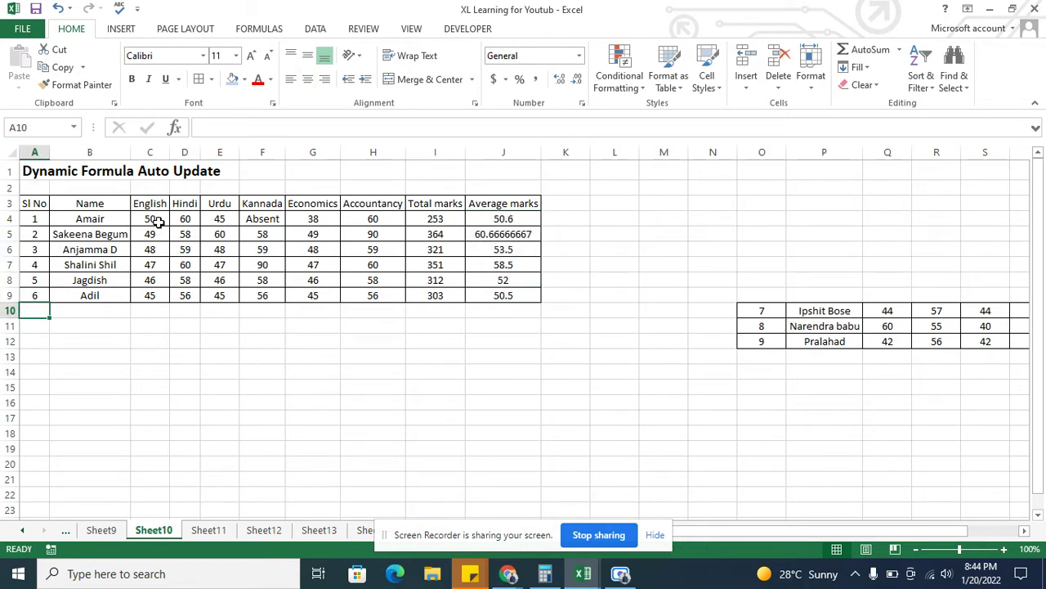
# Enter serial number 7 in A10 below the last student
pyautogui.press('Up')
pyautogui.press('Up')
pyautogui.press('Up')
pyautogui.press('Right')
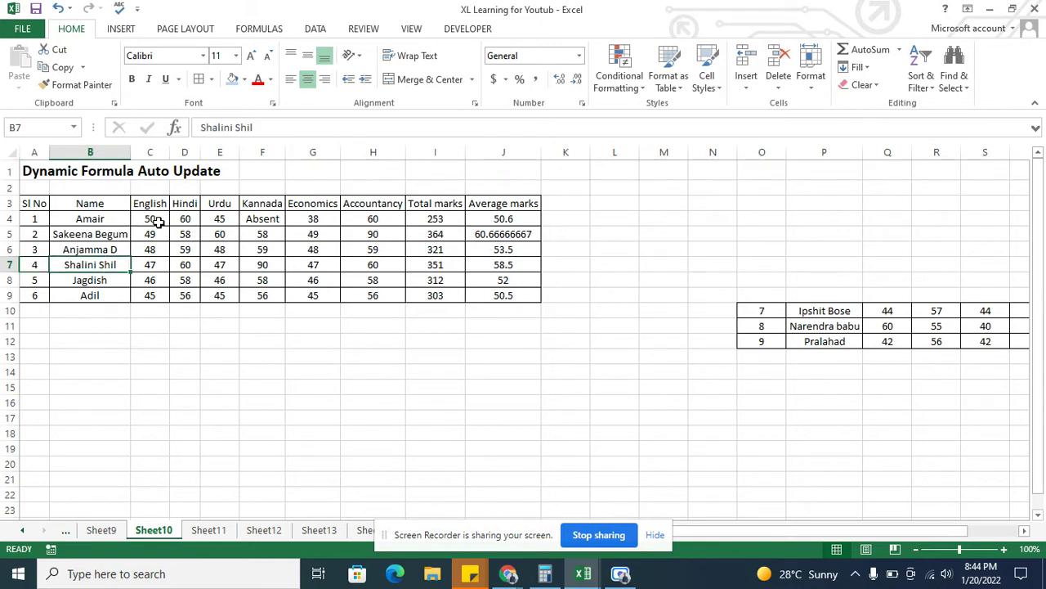
pyautogui.press('Up')
pyautogui.press('Up')
pyautogui.press('Up')
pyautogui.press('Right')
pyautogui.press('Right')
pyautogui.press('Right')
pyautogui.press('Right')
pyautogui.press('Right')
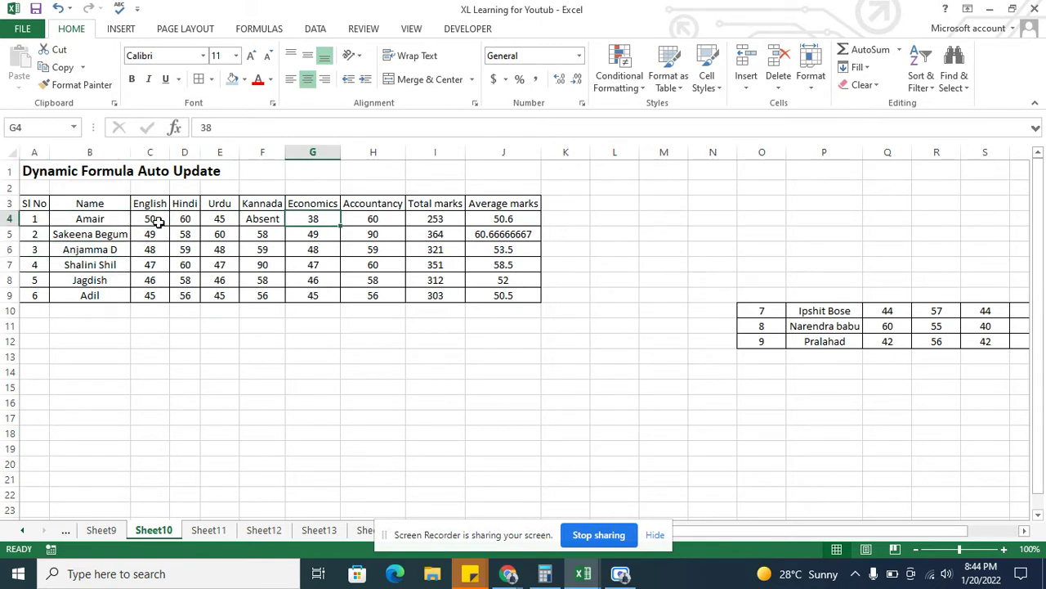
pyautogui.press('Left')
pyautogui.press('Left')
pyautogui.press('Left')
pyautogui.press('Left')
pyautogui.press('Left')
pyautogui.press('Left')
pyautogui.press('Down')
pyautogui.press('Down')
pyautogui.press('Down')
pyautogui.press('Down')
pyautogui.press('Down')
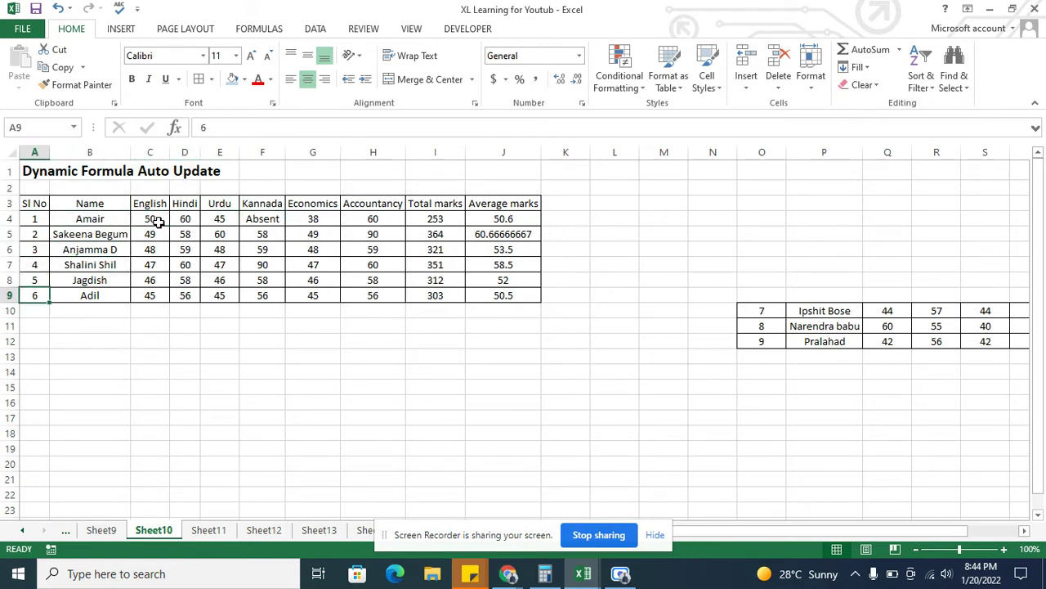
pyautogui.press('Down')
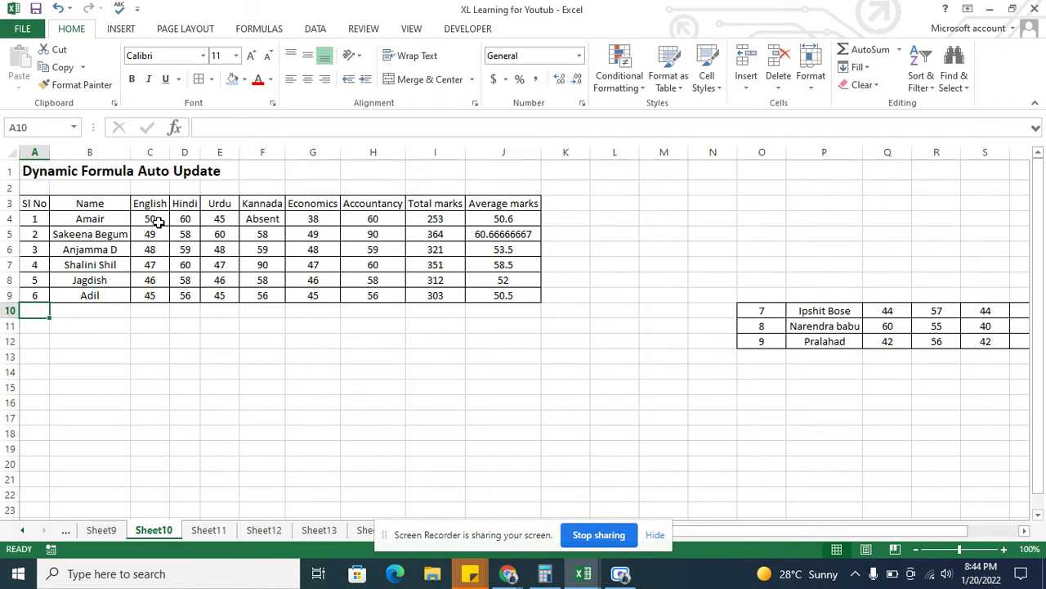
pyautogui.write('7')
pyautogui.press('Return')
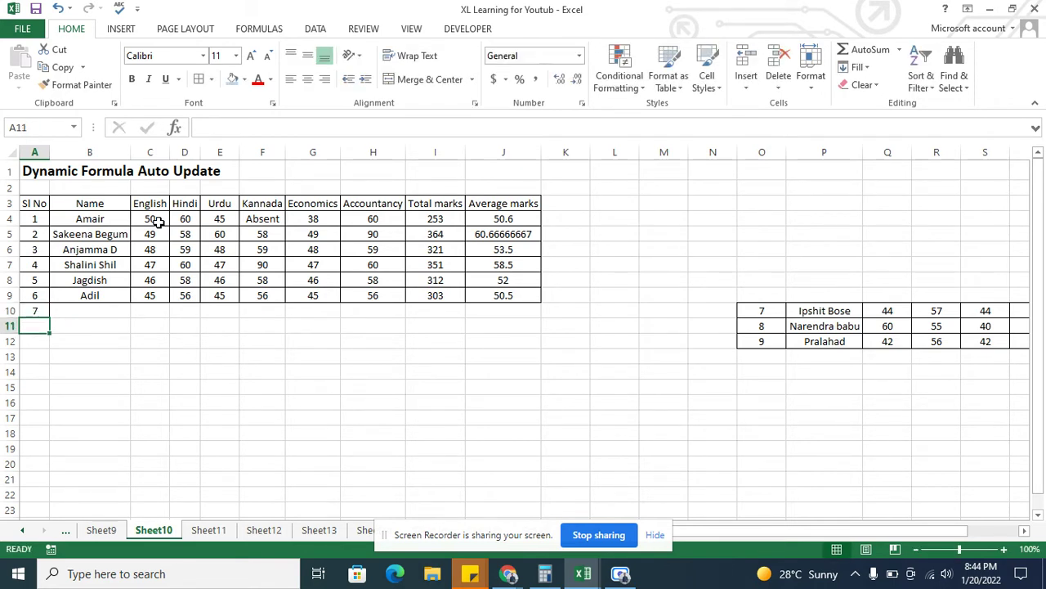
# Paste student 7's row from O10:V10 into A10, then undo it
pyautogui.press('Up')
pyautogui.press('Right')
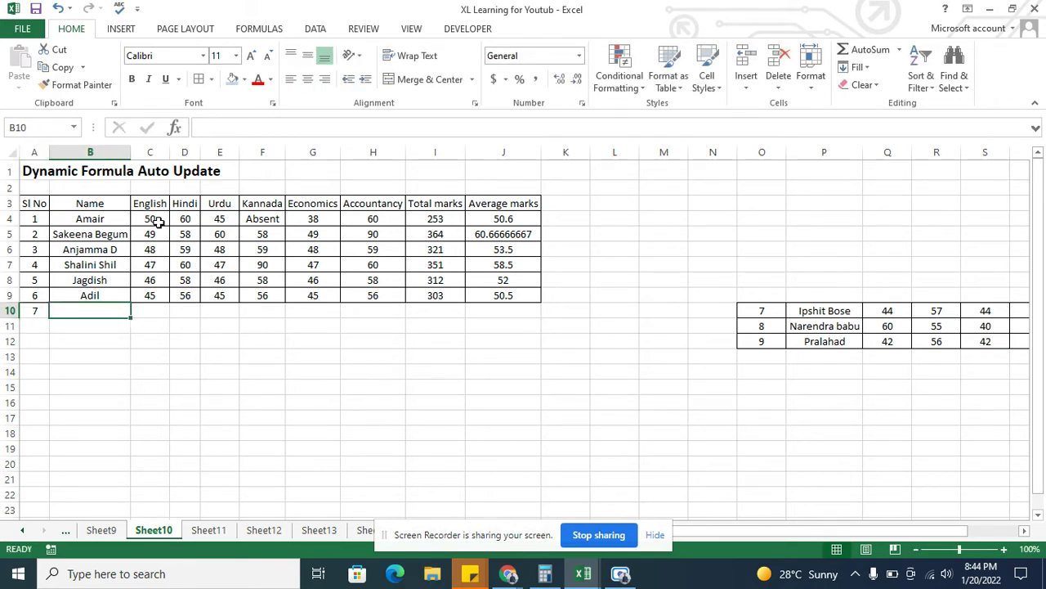
pyautogui.press('Right')
pyautogui.press('Right')
pyautogui.press('Right')
pyautogui.press('Right')
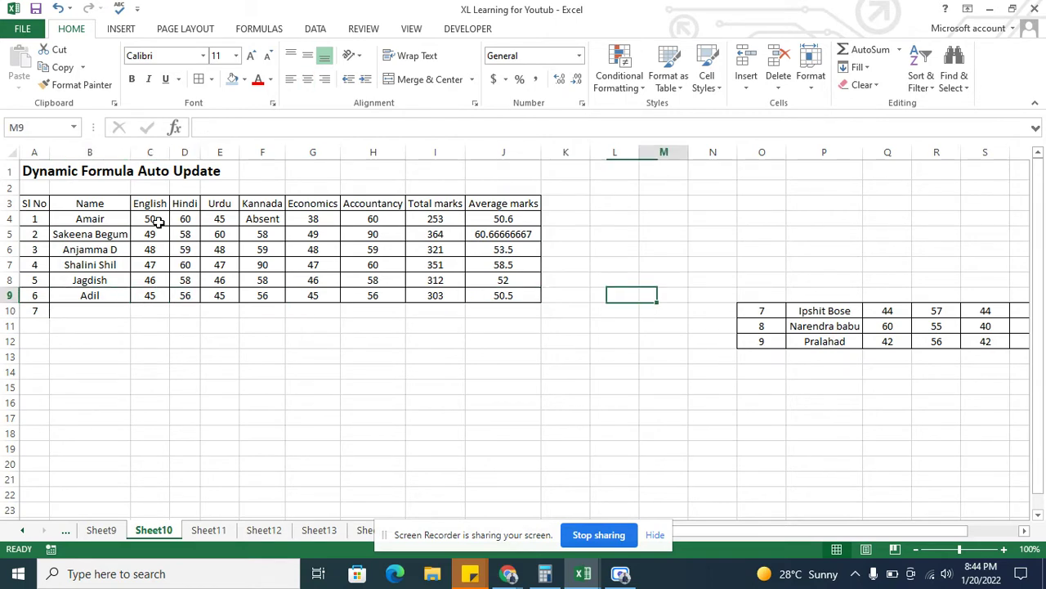
pyautogui.press('Right')
pyautogui.press('Right')
pyautogui.press('Right')
pyautogui.hotkey('ctrl', 'shift', 'Right')
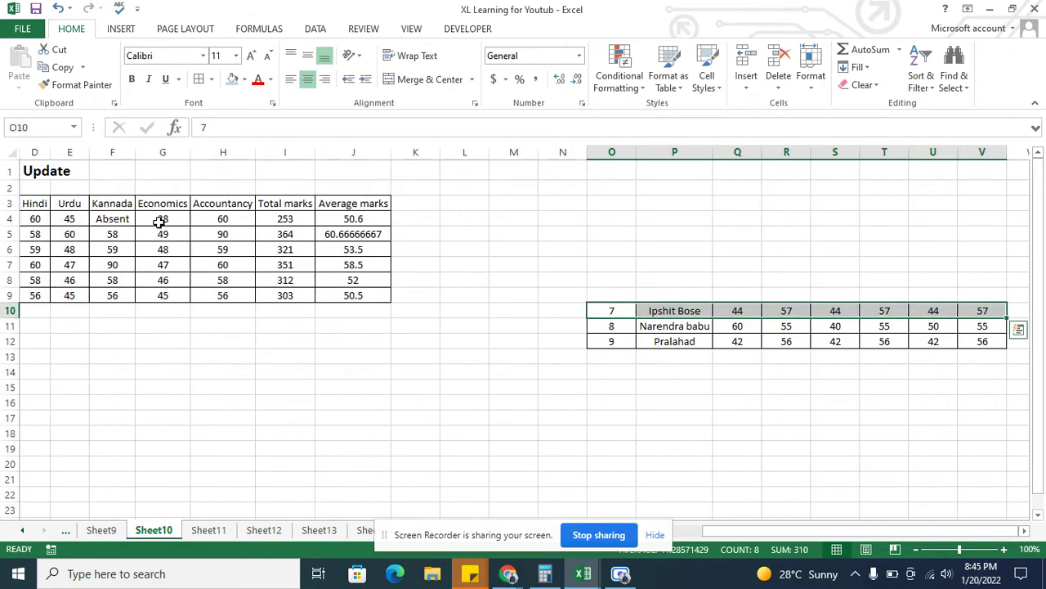
pyautogui.hotkey('ctrl', 'c')
pyautogui.press('Home')
pyautogui.hotkey('ctrl', 'v')
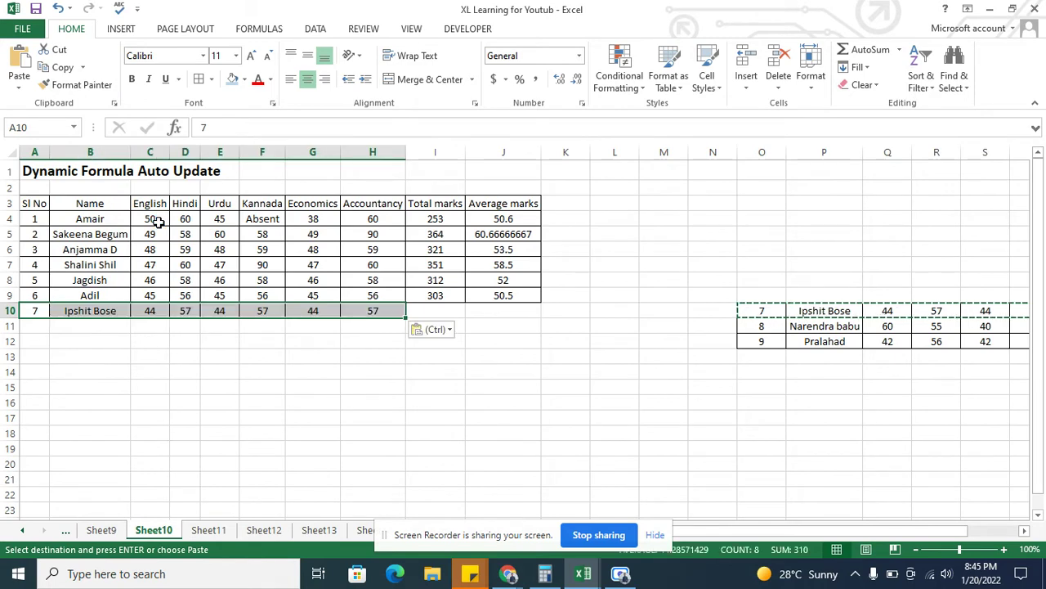
pyautogui.hotkey('ctrl', 'z')
# Copy students 7–9 from O10:V12 and paste them into A10:H12
pyautogui.press('Right')
pyautogui.press('Right')
pyautogui.press('Right')
pyautogui.press('Right')
pyautogui.press('Right')
pyautogui.press('Right')
pyautogui.press('Right')
pyautogui.press('Right')
pyautogui.press('Right')
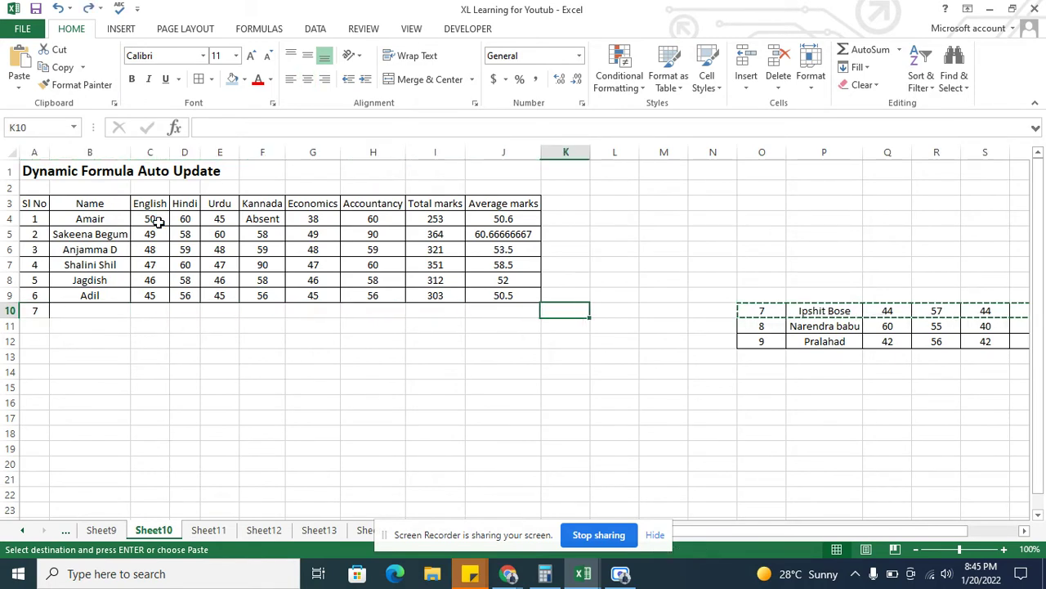
pyautogui.press('Right')
pyautogui.press('Right')
pyautogui.press('Right')
pyautogui.press('Right')
pyautogui.hotkey('shift', 'Right')
pyautogui.hotkey('shift', 'Right')
pyautogui.hotkey('shift', 'Right')
pyautogui.hotkey('shift', 'Right')
pyautogui.hotkey('shift', 'Right')
pyautogui.hotkey('shift', 'Right')
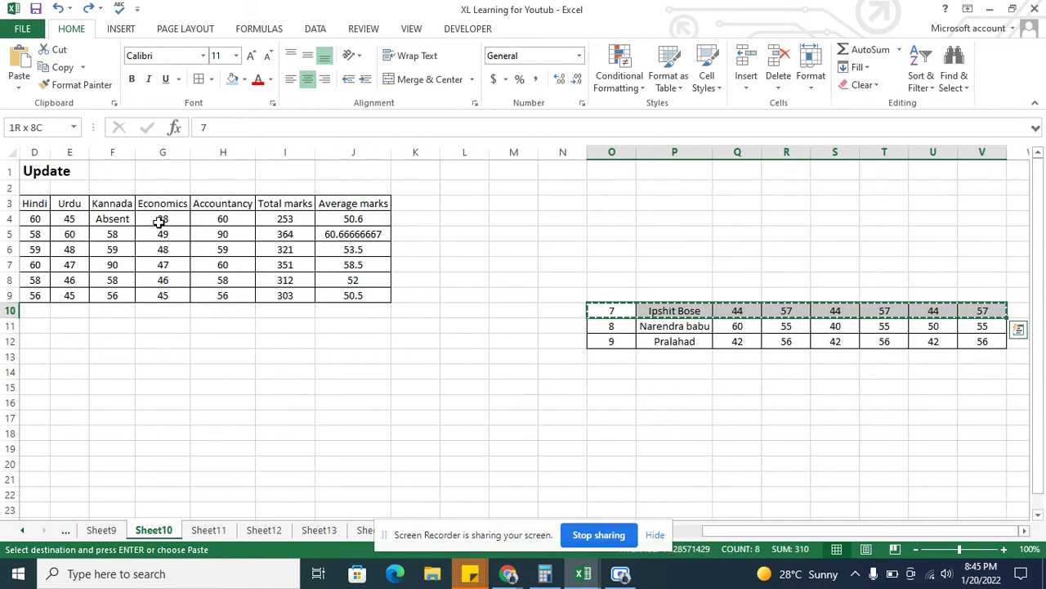
pyautogui.hotkey('shift', 'Down')
pyautogui.hotkey('shift', 'Down')
pyautogui.hotkey('ctrl', 'c')
pyautogui.press('Home')
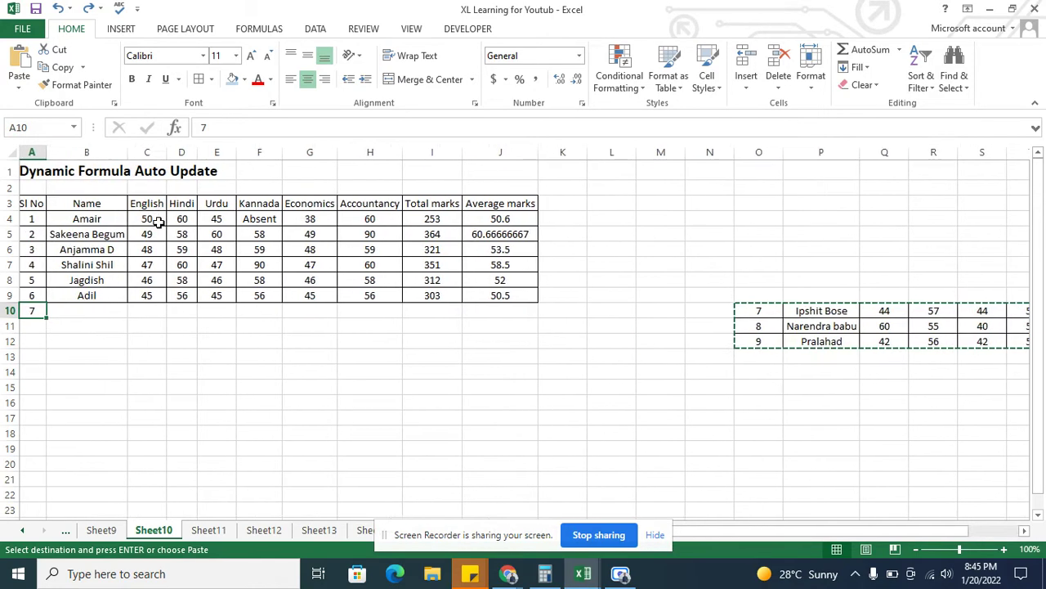
pyautogui.hotkey('ctrl', 'v')
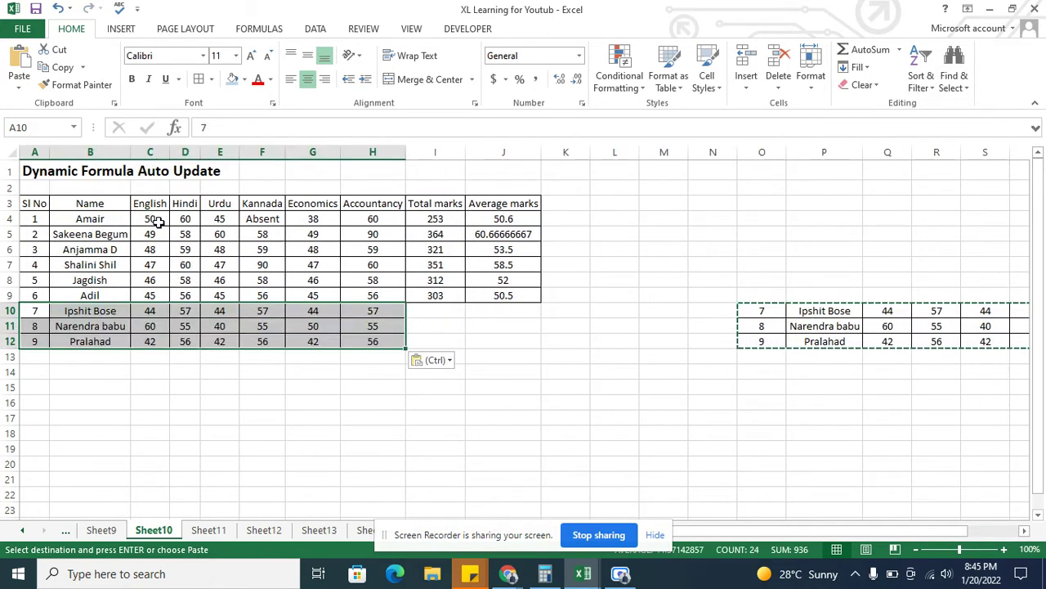
pyautogui.press('Right')
pyautogui.press('Right')
pyautogui.press('Right')
pyautogui.press('Right')
pyautogui.press('Right')
pyautogui.press('Right')
pyautogui.press('Right')
pyautogui.press('Right')
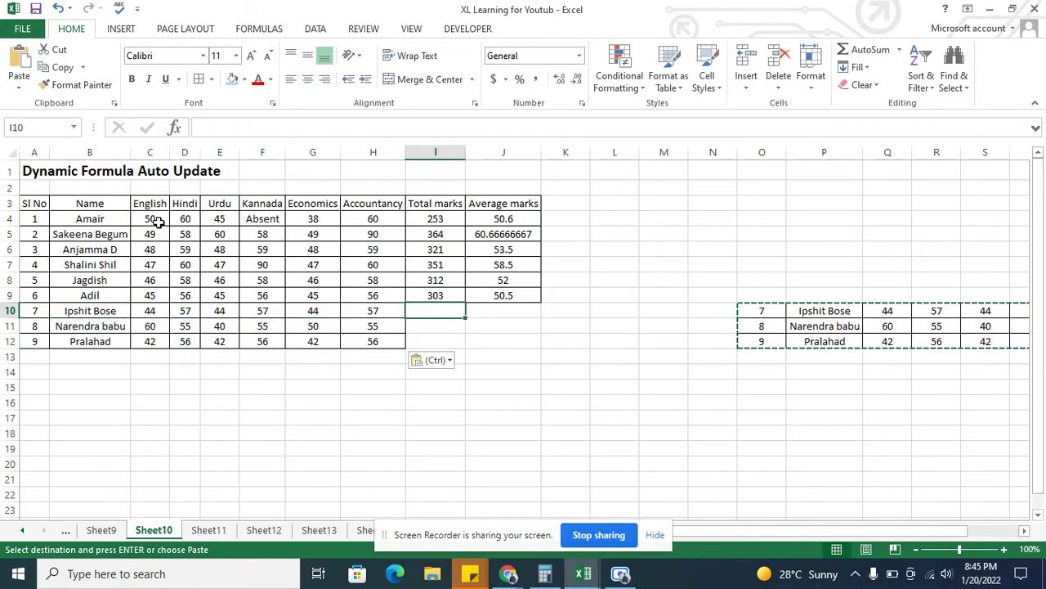
# Copy the I9 total formula down into I10, I11 and I12
pyautogui.press('Up')
pyautogui.hotkey('ctrl', 'c')
pyautogui.press('Down')
pyautogui.hotkey('ctrl', 'v')
pyautogui.press('Down')
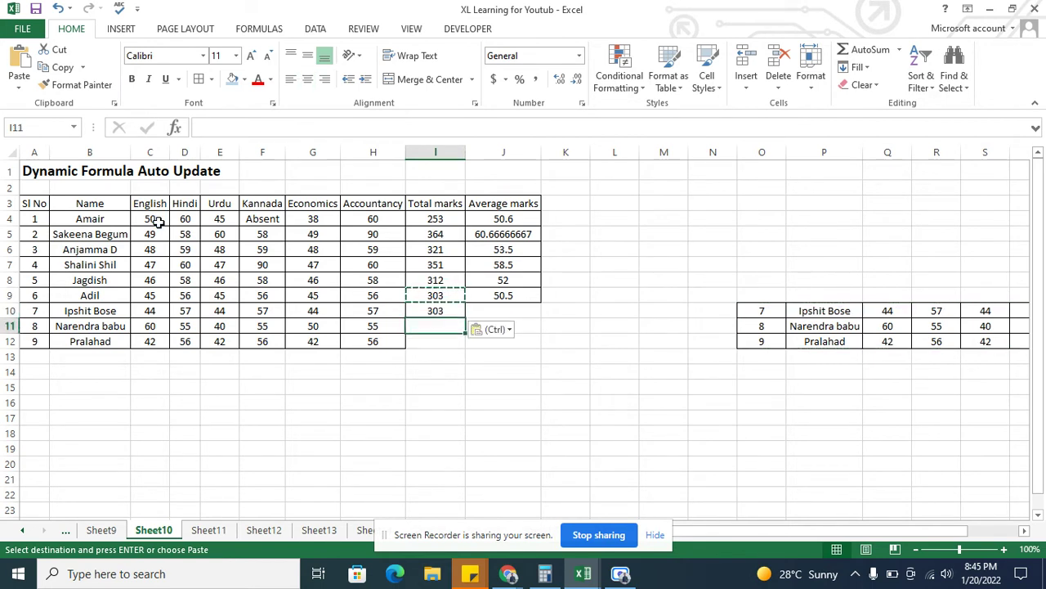
pyautogui.hotkey('ctrl', 'v')
pyautogui.press('Down')
pyautogui.hotkey('ctrl', 'v')
pyautogui.press('Right')
pyautogui.press('Right')
pyautogui.press('Up')
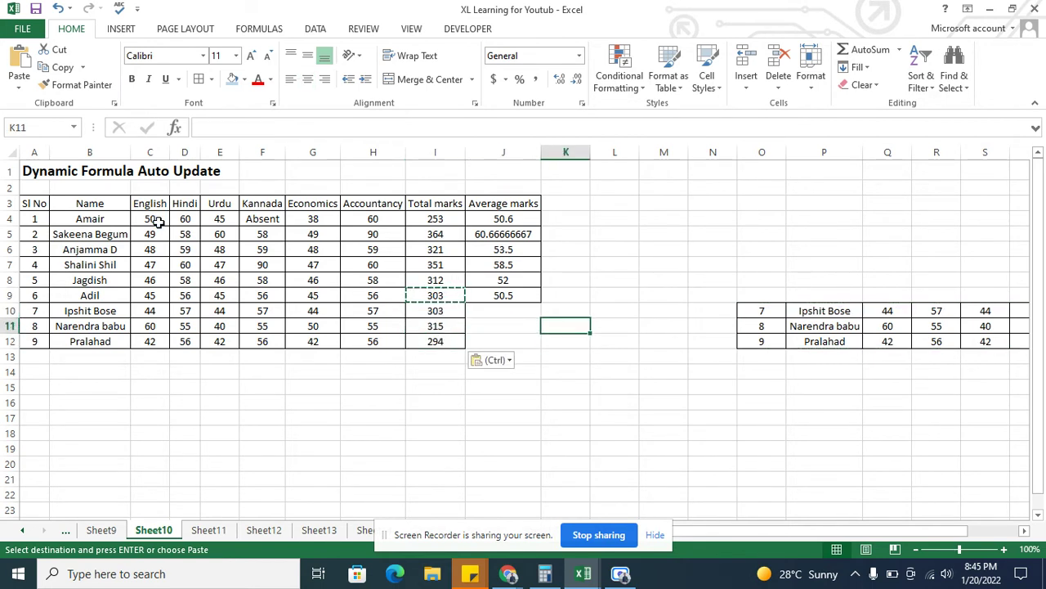
# Check the I10 total, then select A10:I12 for clearing
pyautogui.press('Up')
pyautogui.press('Left')
pyautogui.press('Left')
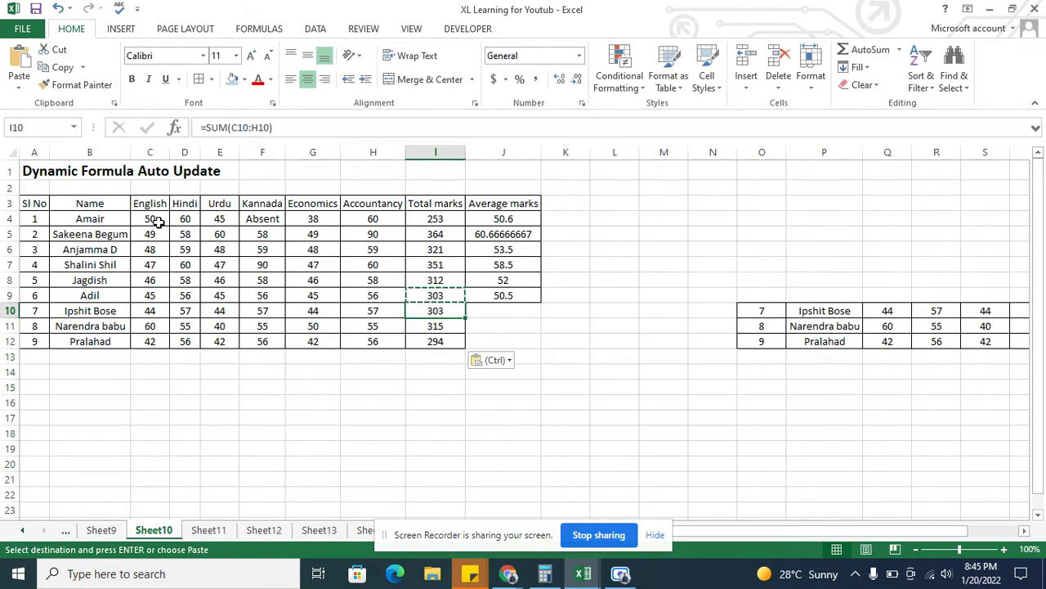
pyautogui.hotkey('ctrl', 'shift', 'Left')
pyautogui.hotkey('shift', 'Down')
pyautogui.hotkey('shift', 'Down')
# Delete the contents of rows 10–12 in A10:I12
pyautogui.press('Delete')
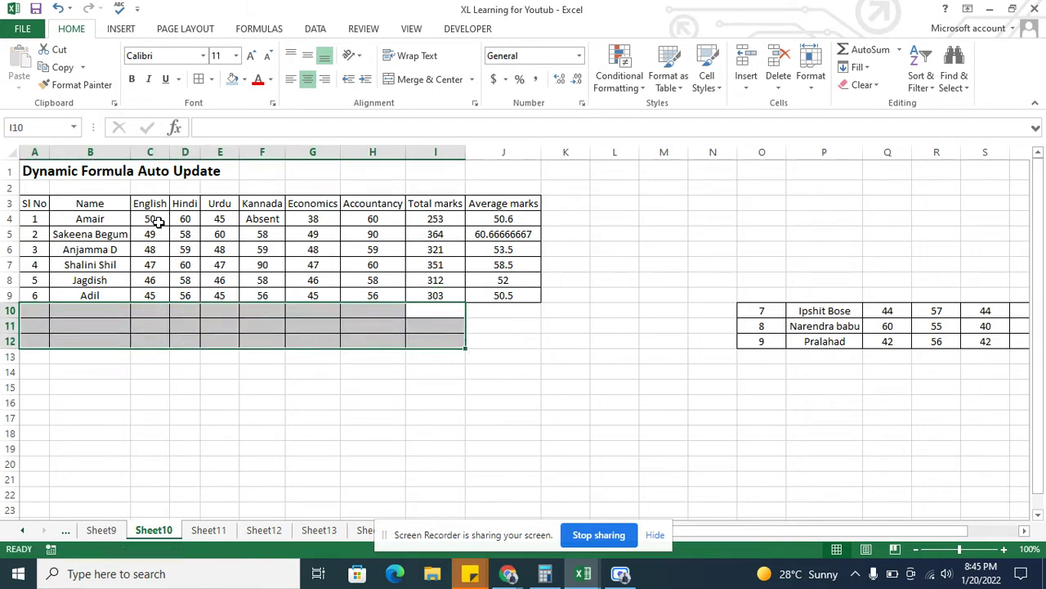
pyautogui.press('Down')
pyautogui.press('Down')
pyautogui.press('Left')
pyautogui.press('Left')
pyautogui.press('Left')
pyautogui.hotkey('ctrl', 'Left')
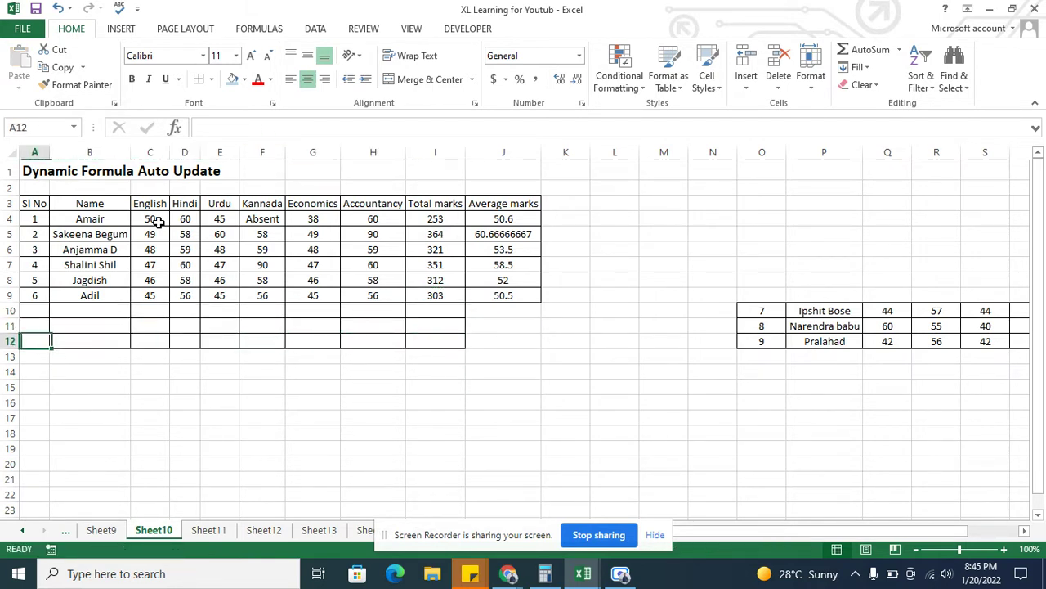
pyautogui.press('Down')
# Copy blank row A13:I13 over rows 10, 11 and 12 to wipe their borders
pyautogui.hotkey('shift', 'Right')
pyautogui.hotkey('shift', 'Right')
pyautogui.hotkey('shift', 'Right')
pyautogui.hotkey('shift', 'Right')
pyautogui.hotkey('shift', 'Right')
pyautogui.hotkey('shift', 'Right')
pyautogui.hotkey('shift', 'Right')
pyautogui.hotkey('shift', 'Right')
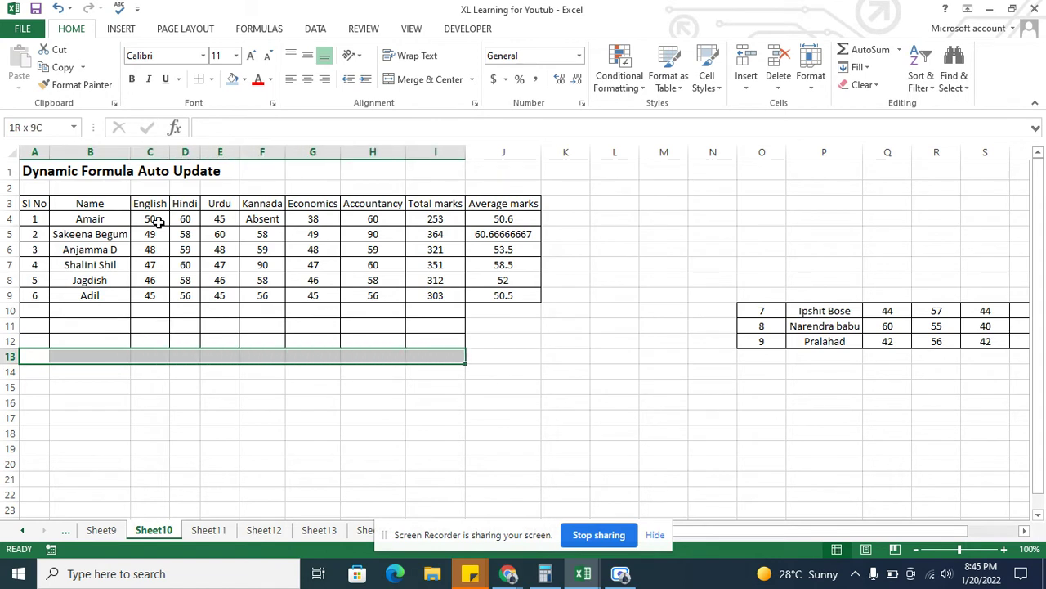
pyautogui.hotkey('ctrl', 'c')
pyautogui.press('Up')
pyautogui.press('Up')
pyautogui.press('Up')
pyautogui.hotkey('ctrl', 'v')
pyautogui.press('Down')
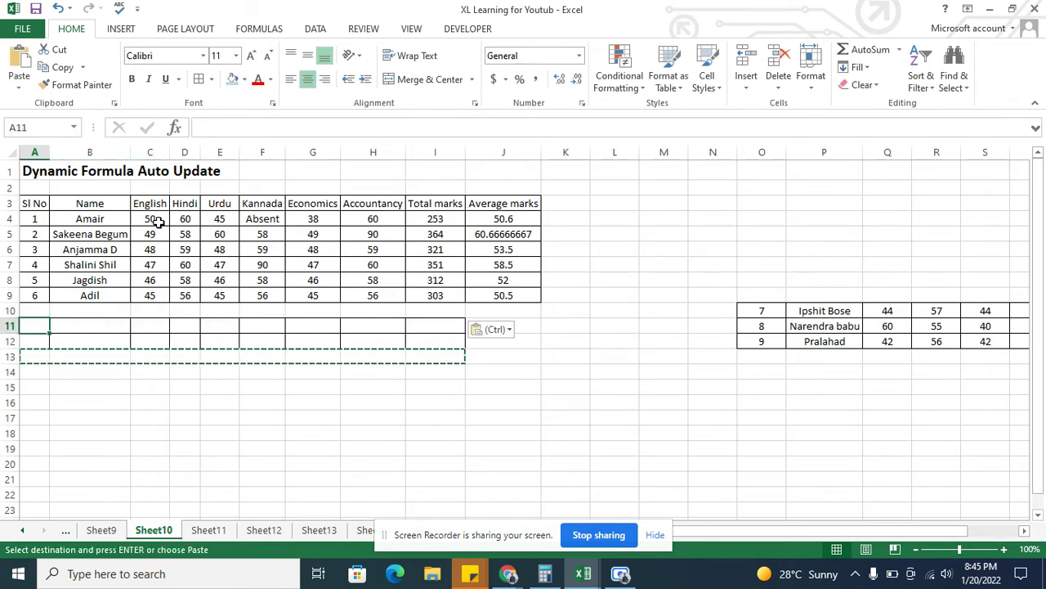
pyautogui.hotkey('ctrl', 'v')
pyautogui.press('Down')
pyautogui.hotkey('ctrl', 'v')
pyautogui.press('Up')
pyautogui.press('Up')
pyautogui.press('Up')
pyautogui.press('Up')
pyautogui.press('Up')
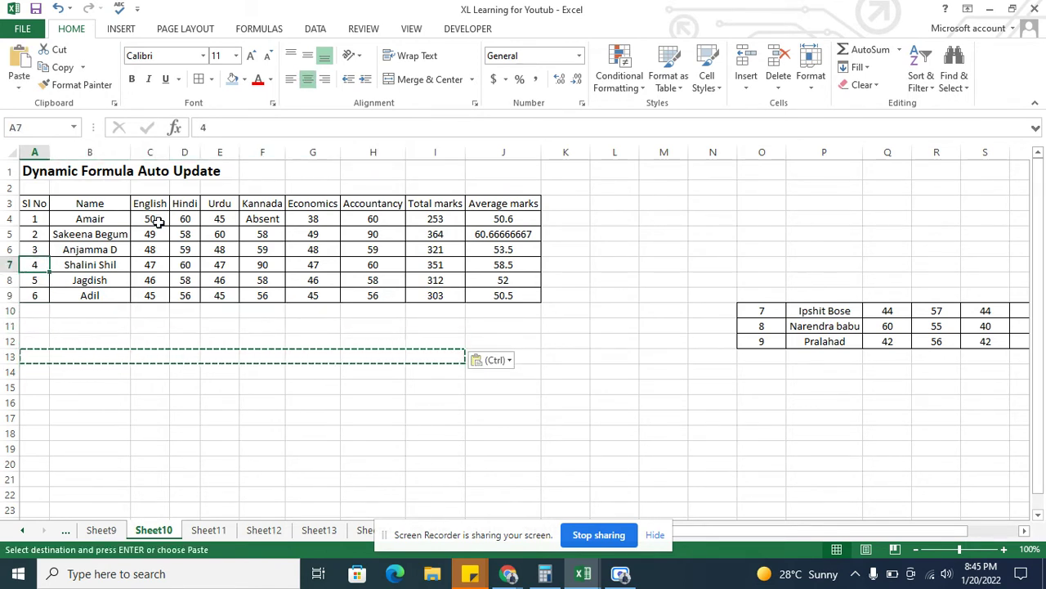
pyautogui.press('Up')
pyautogui.press('Up')
pyautogui.press('Up')
pyautogui.press('Up')
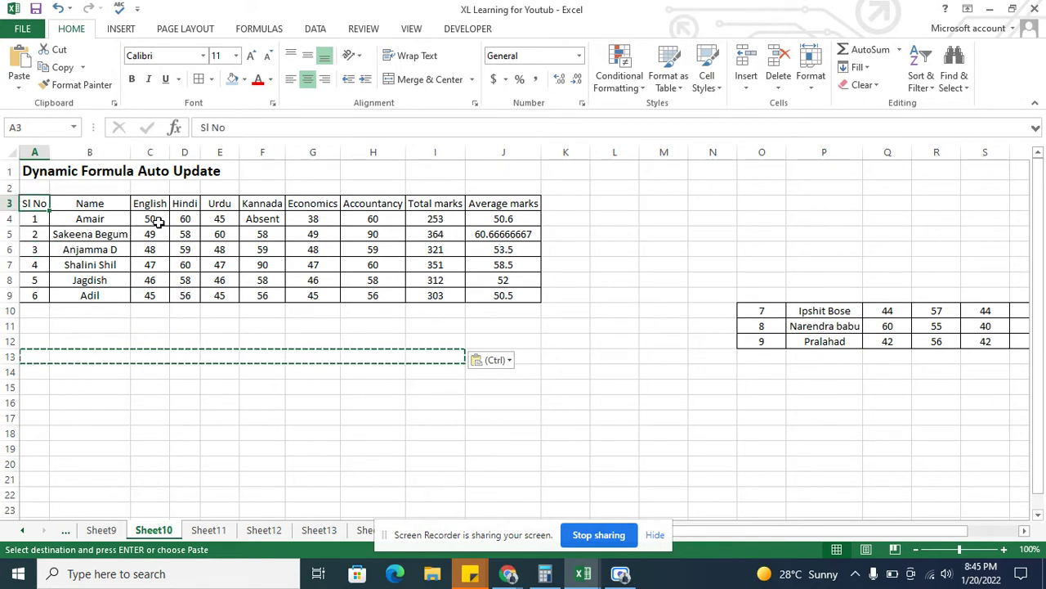
# Insert a table over $A$3:$J$9 with headers, creating Table2
pyautogui.click(122, 33)
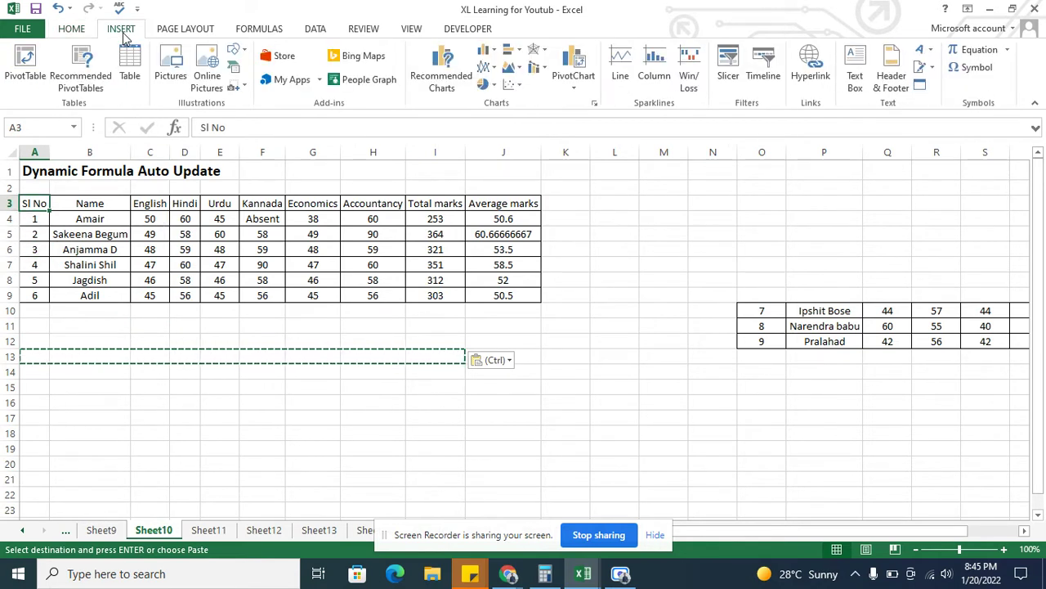
pyautogui.click(142, 76)
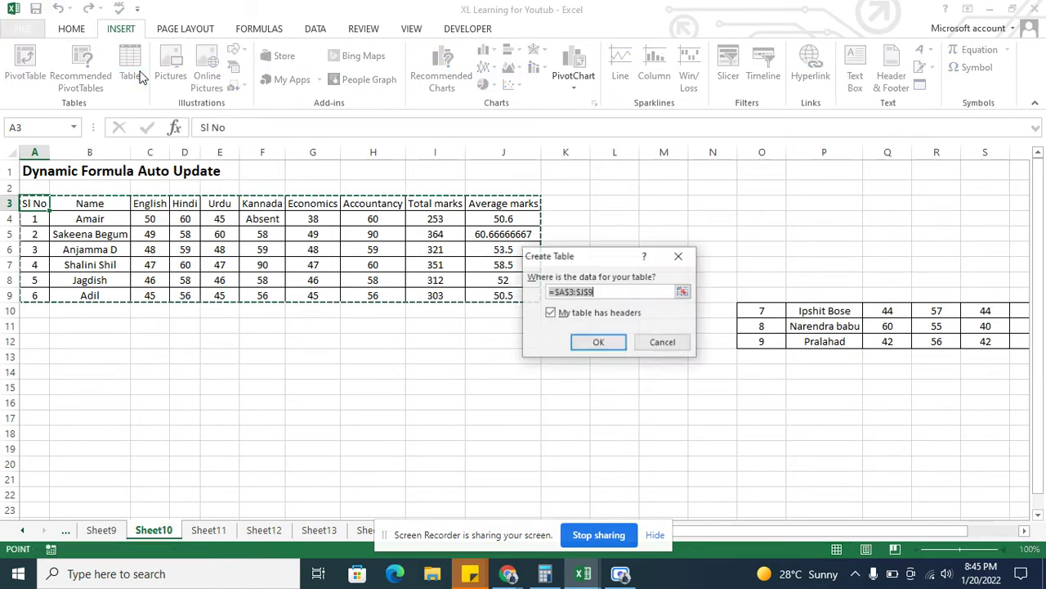
pyautogui.click(595, 344)
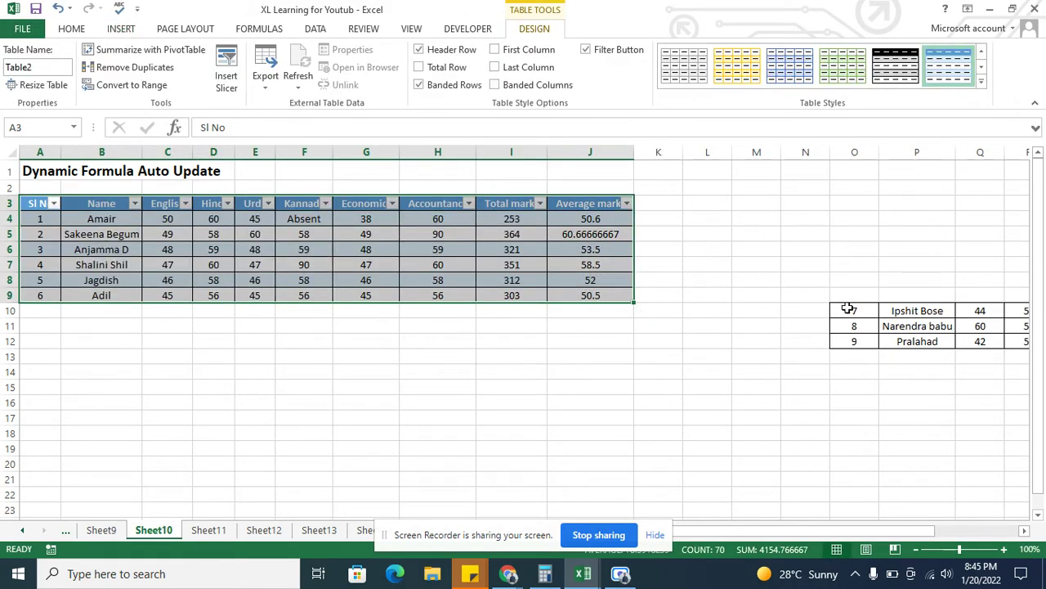
# Enter serial 7, the student's name and English mark 42 in row 10
pyautogui.click(33, 312)
pyautogui.write('7')
pyautogui.press('Return')
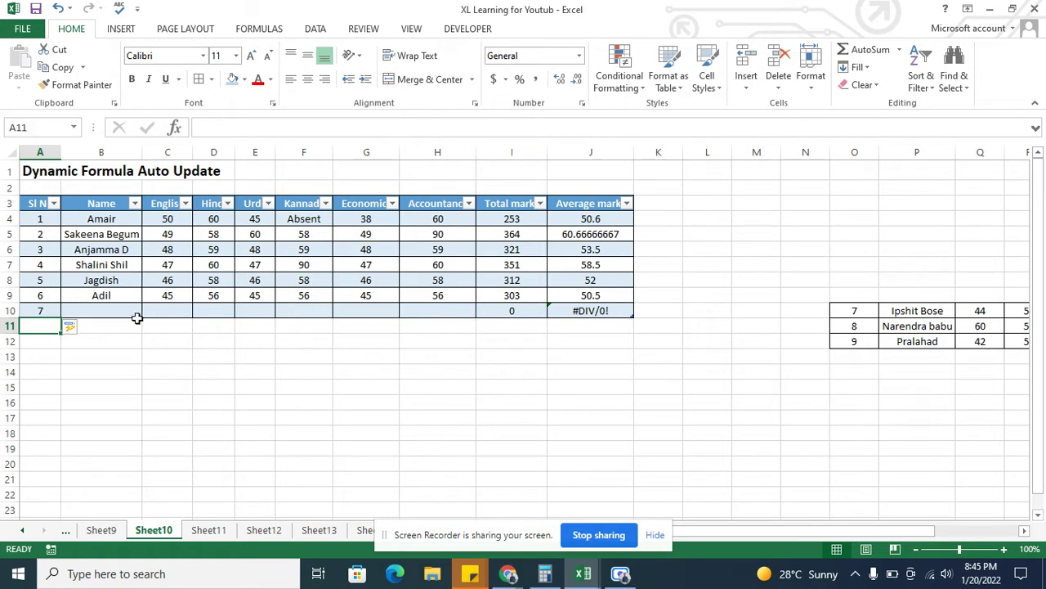
pyautogui.click(114, 310)
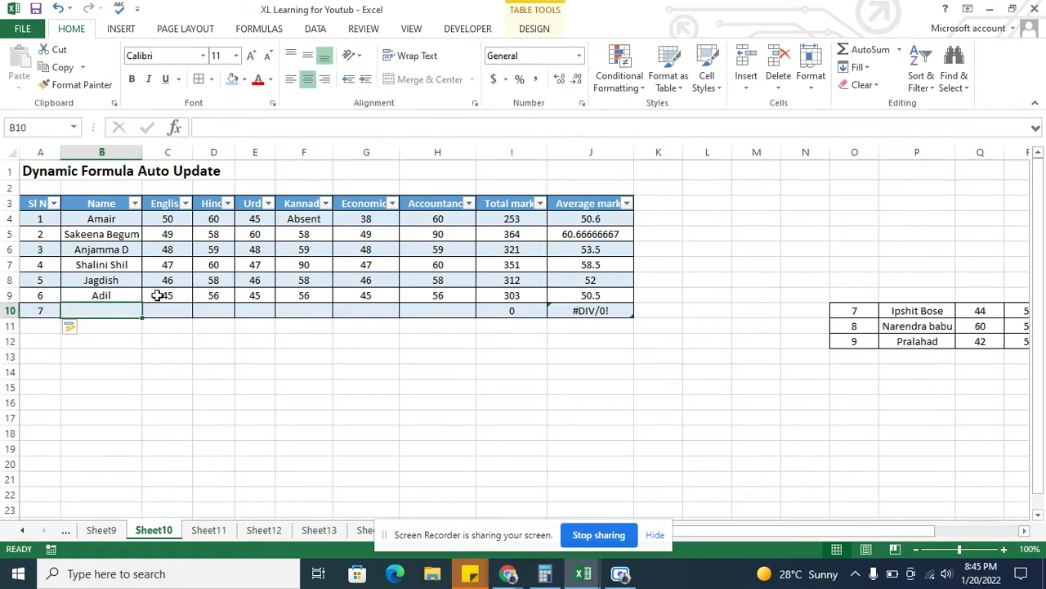
pyautogui.write('Pra')
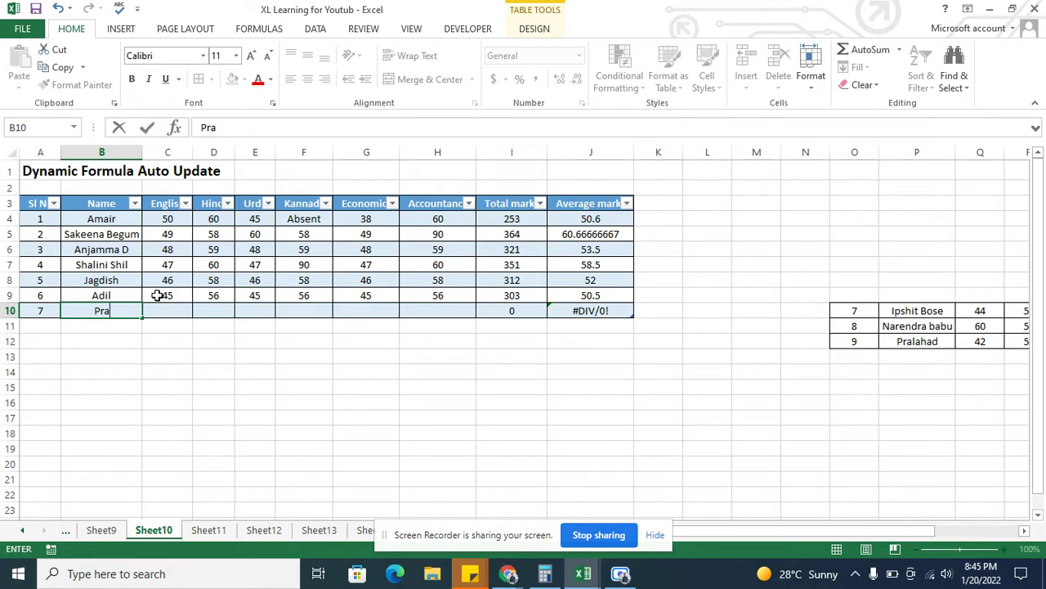
pyautogui.write('lahad')
pyautogui.press('Tab')
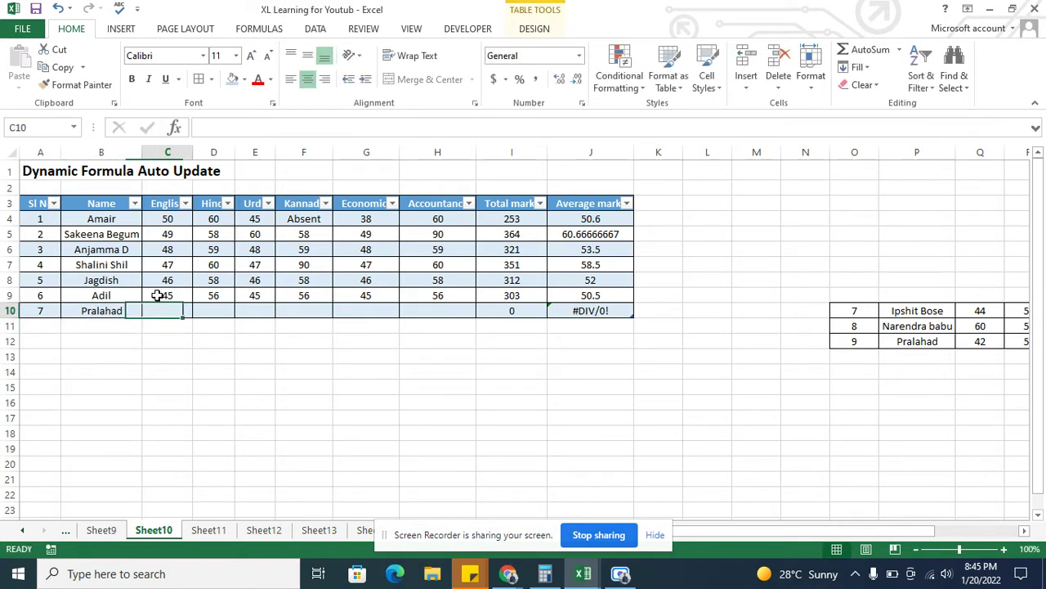
pyautogui.write('42')
pyautogui.press('Return')
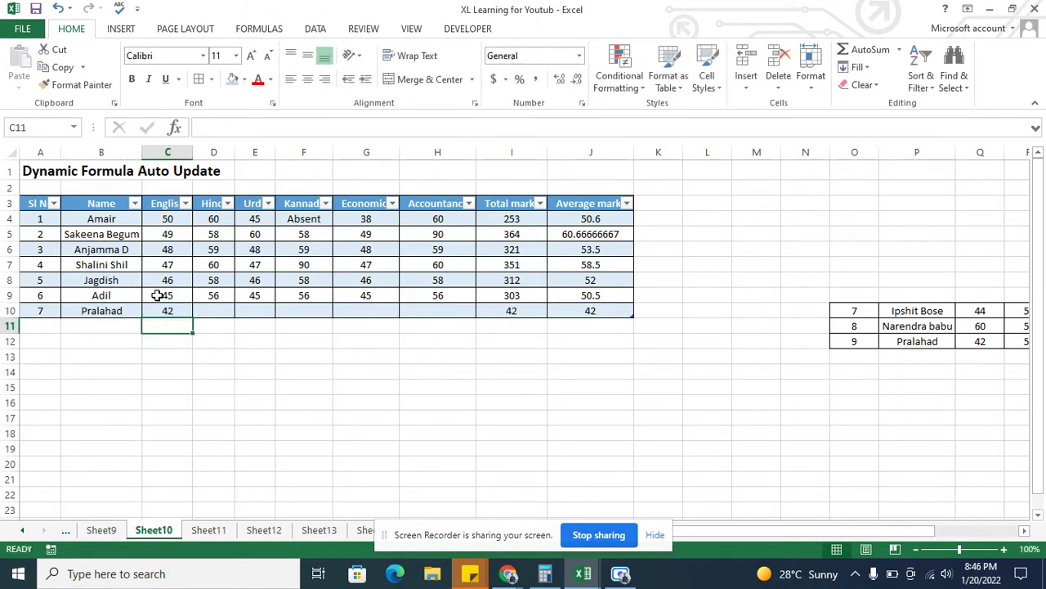
# Check that row 10's Total and Average auto-filled as 42
pyautogui.press('Up')
pyautogui.press('Right')
pyautogui.hotkey('ctrl', 'Right')
pyautogui.press('Right')
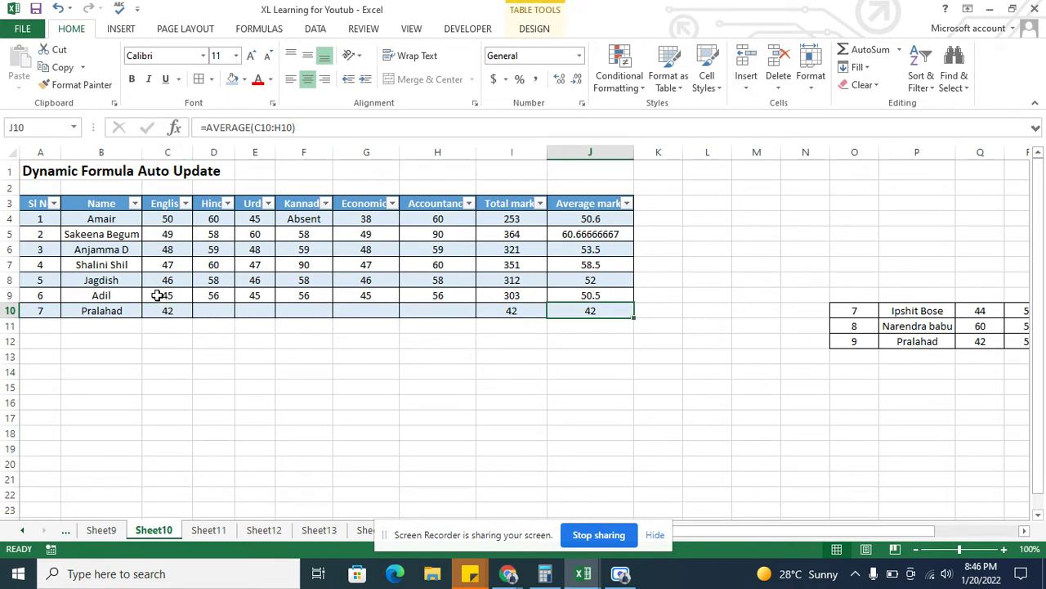
pyautogui.hotkey('ctrl', 'Right')
pyautogui.press('Right')
pyautogui.press('Right')
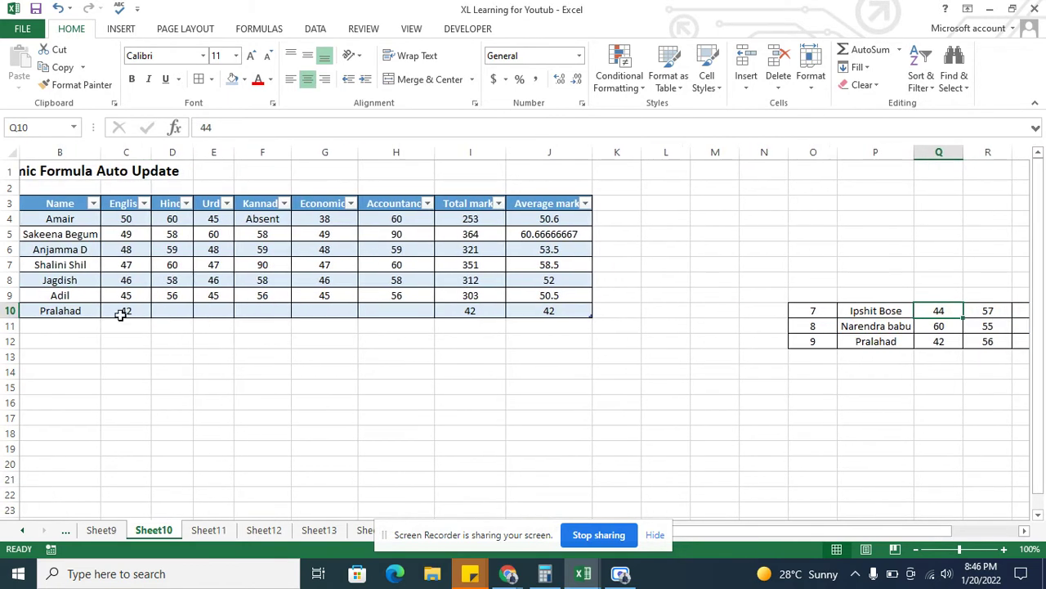
# Copy students 7–9 from O10:V12 into the table starting at A11
pyautogui.click(473, 313)
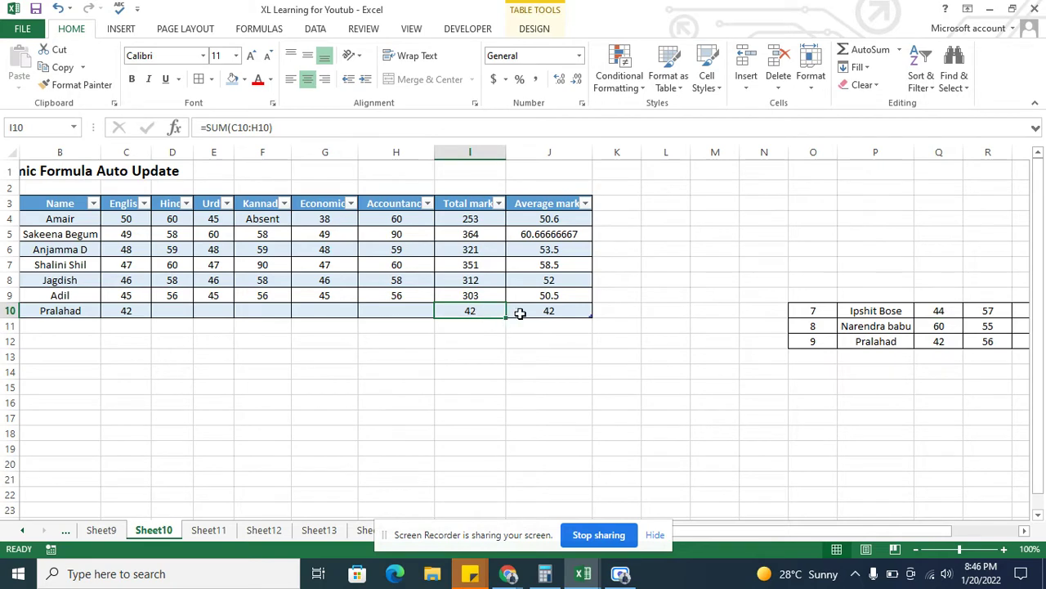
pyautogui.click(520, 314)
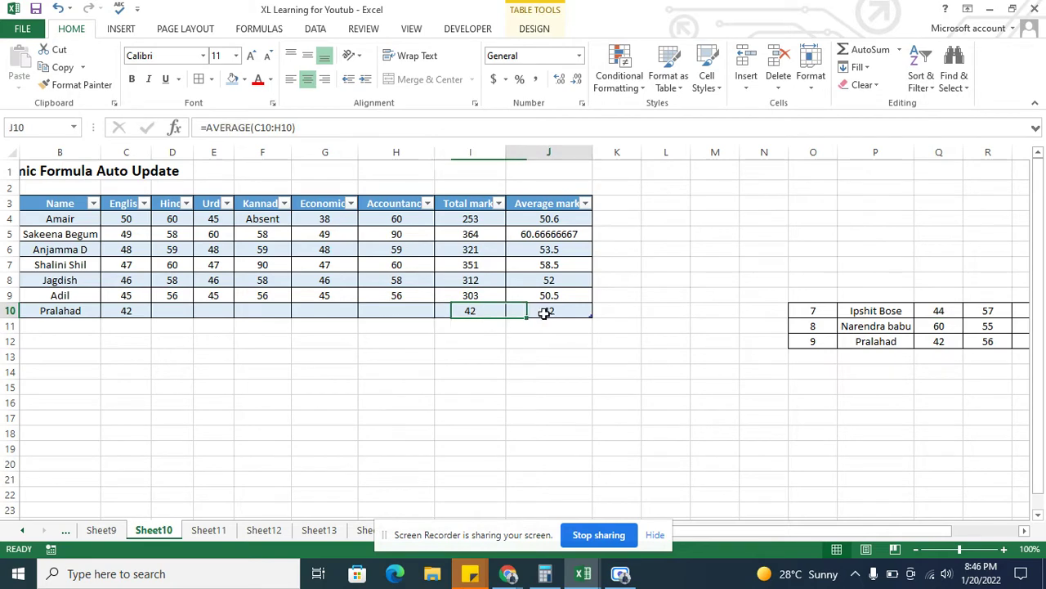
pyautogui.click(812, 311)
pyautogui.hotkey('ctrl', 'shift', 'Right')
pyautogui.hotkey('ctrl', 'shift', 'Down')
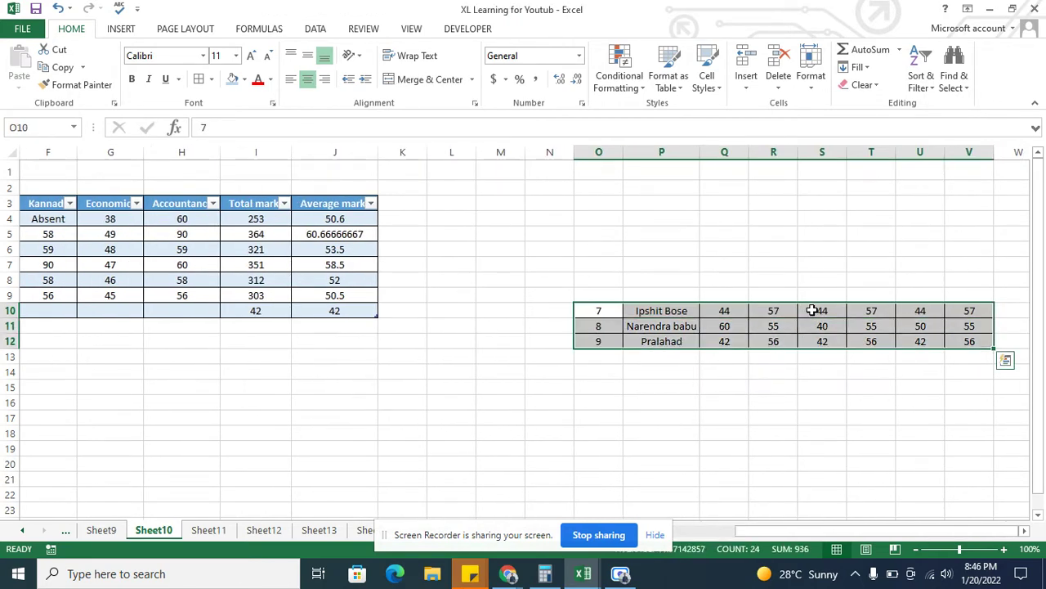
pyautogui.hotkey('ctrl', 'c')
pyautogui.hotkey('ctrl', 'Left')
pyautogui.hotkey('ctrl', 'Left')
pyautogui.hotkey('ctrl', 'Left')
pyautogui.press('Down')
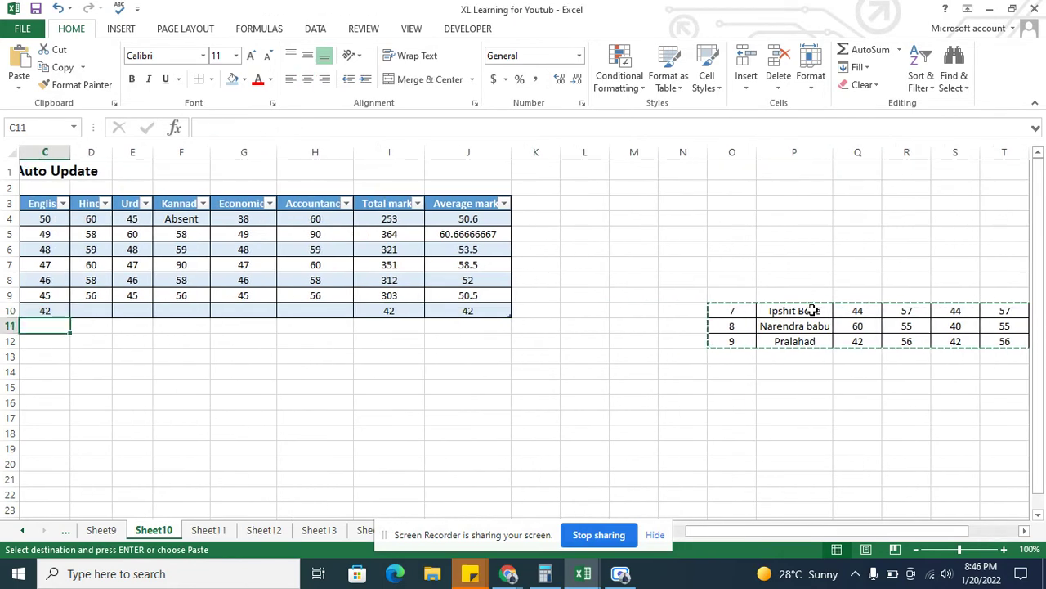
pyautogui.press('Left')
pyautogui.press('Left')
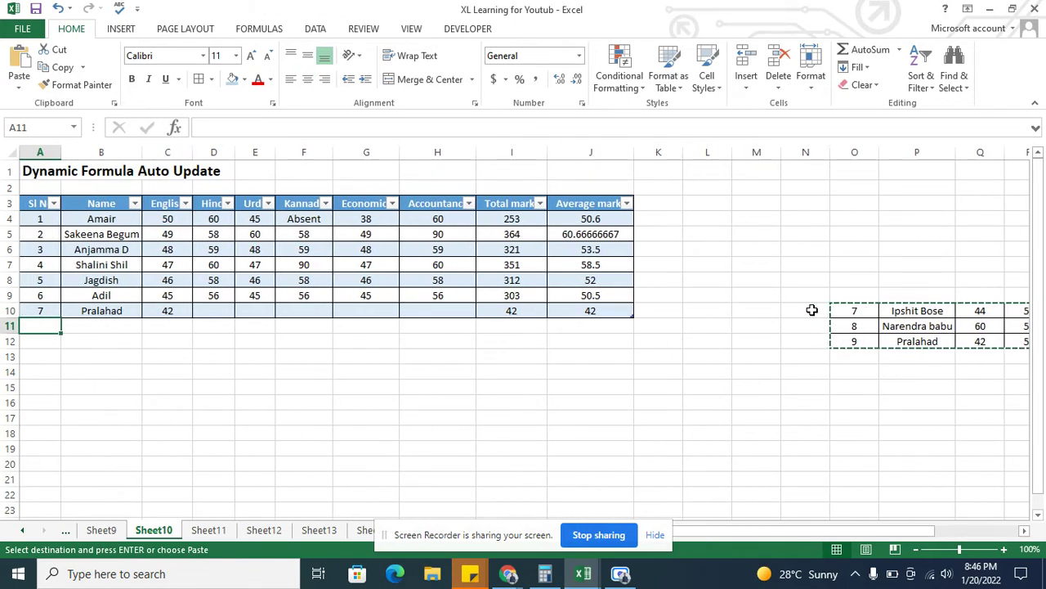
pyautogui.hotkey('ctrl', 'v')
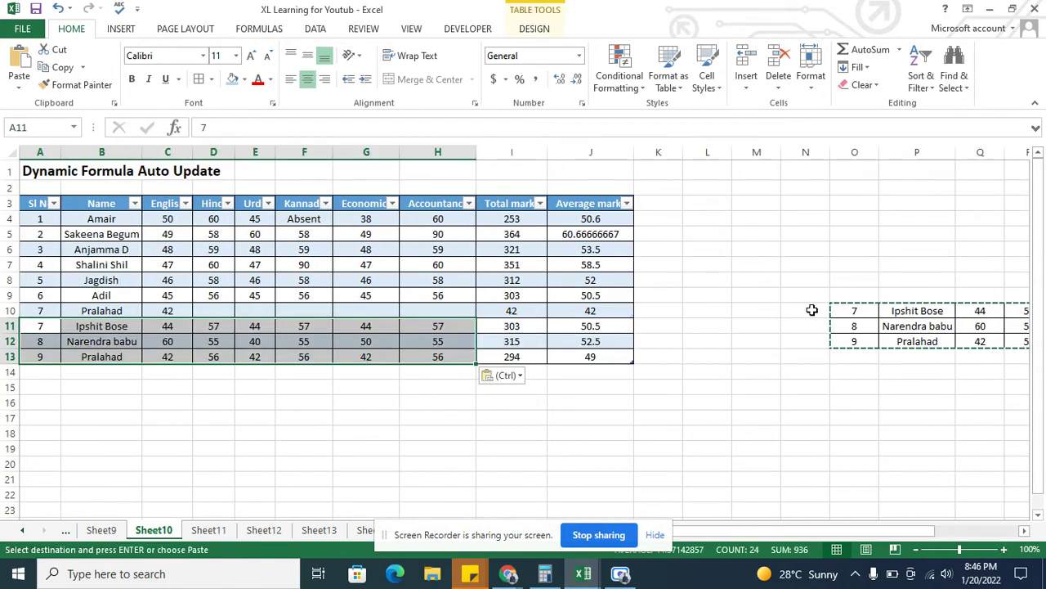
# Add serial 10 in row 14 with marks 60 and 50, totalling 110
pyautogui.click(534, 325)
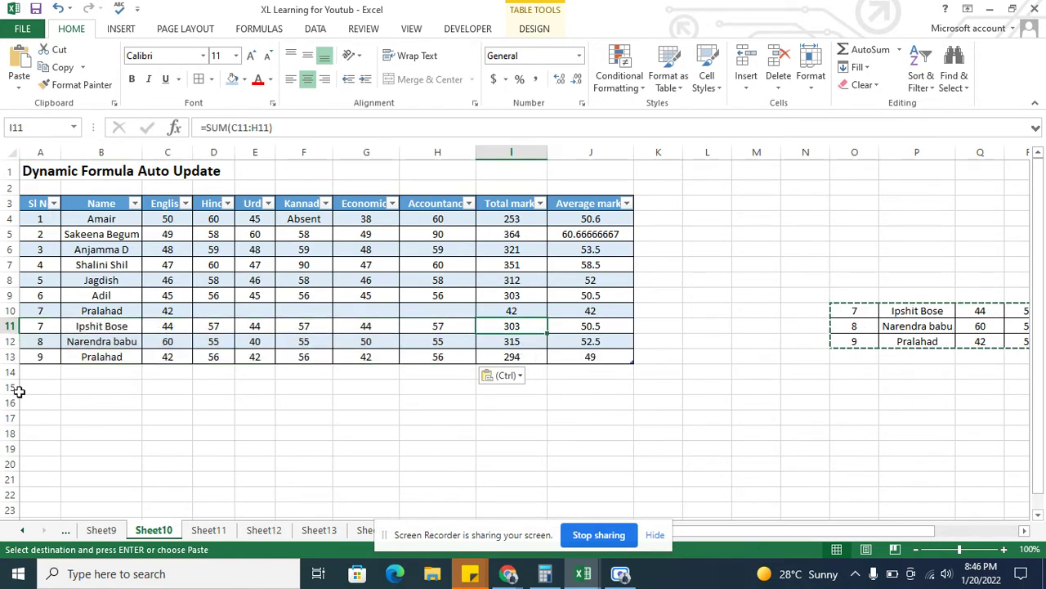
pyautogui.click(42, 372)
pyautogui.write('10')
pyautogui.press('Return')
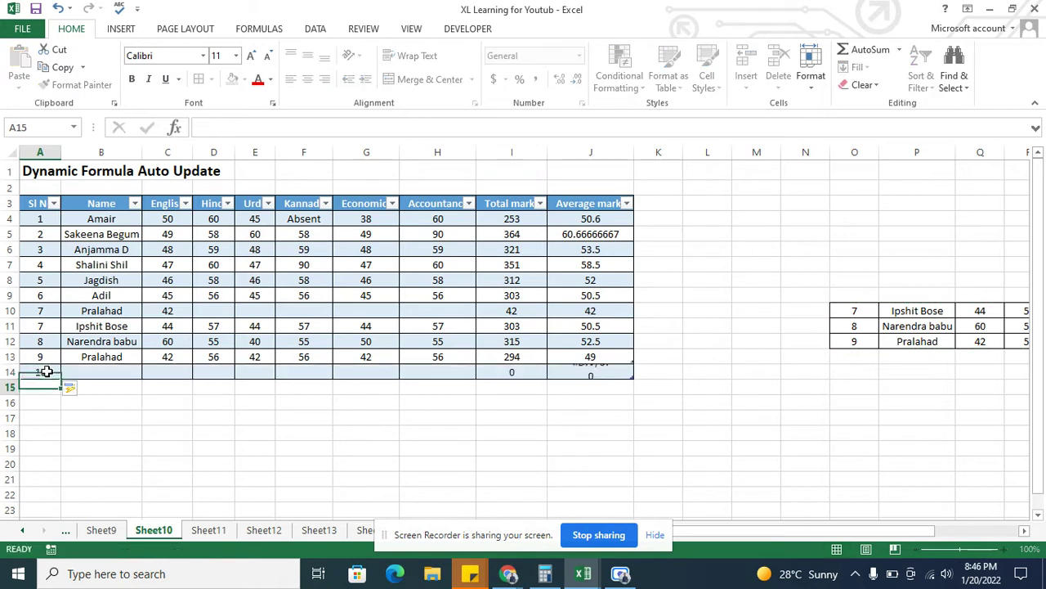
pyautogui.click(46, 372)
pyautogui.press('Right')
pyautogui.press('Right')
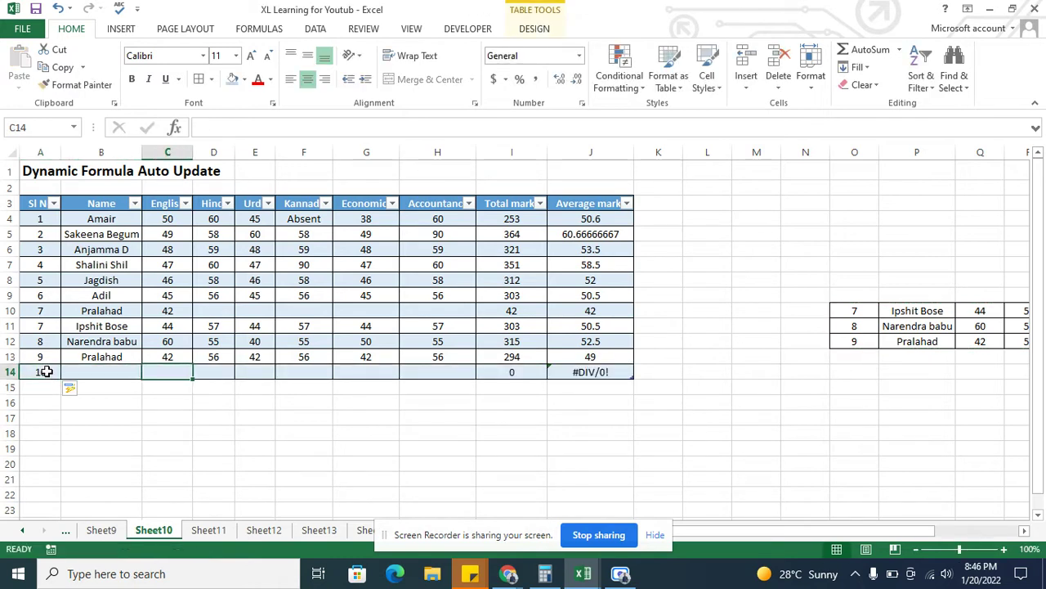
pyautogui.write('60')
pyautogui.press('Tab')
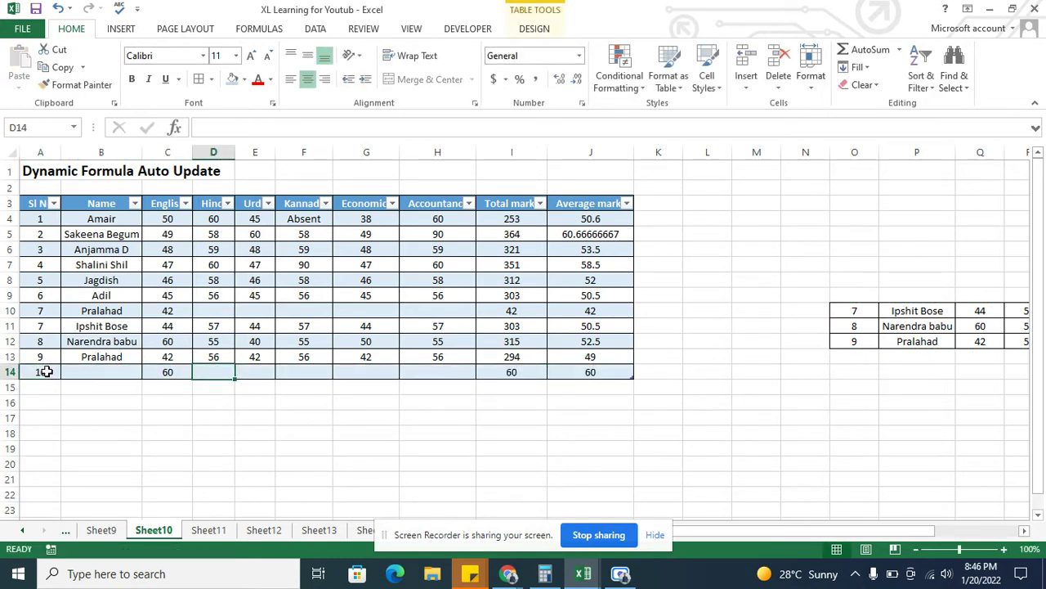
pyautogui.write('50')
pyautogui.press('Tab')
pyautogui.press('Right')
pyautogui.press('Right')
pyautogui.press('Right')
pyautogui.press('Right')
pyautogui.press('Right')
pyautogui.press('Right')
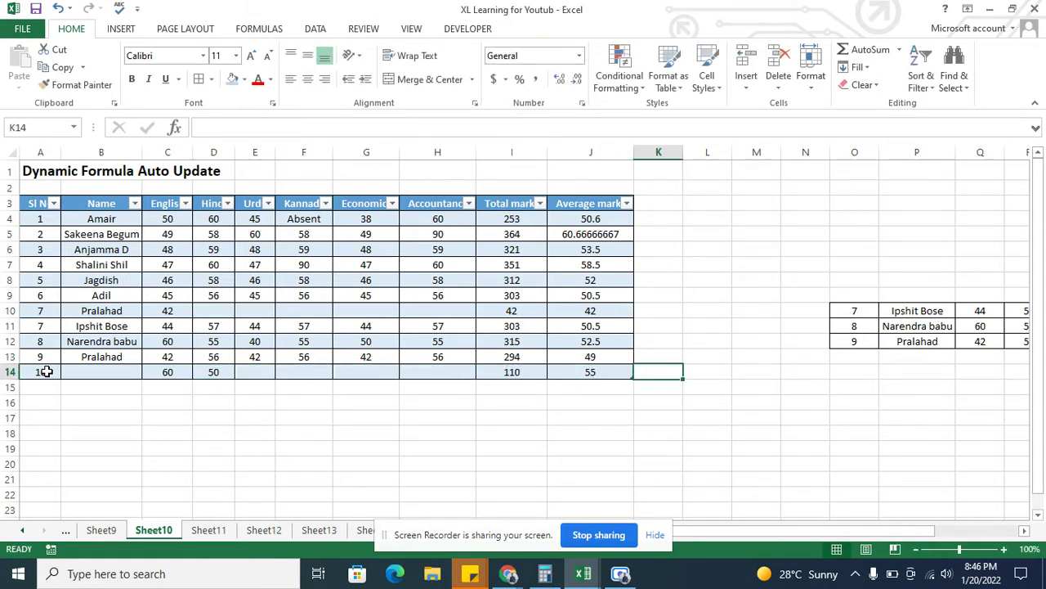
pyautogui.click(208, 531)
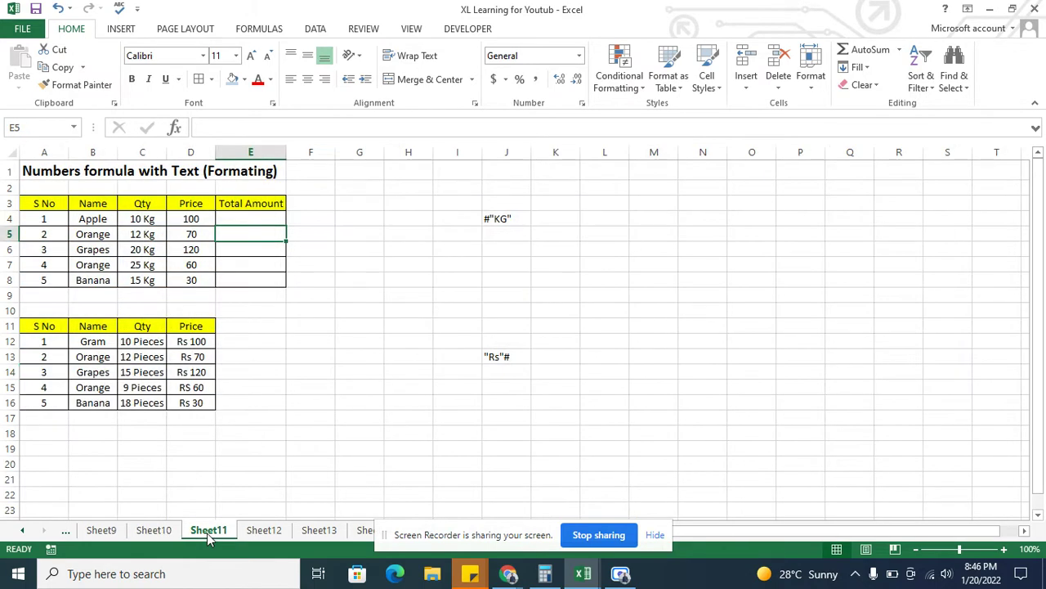
pyautogui.click(259, 218)
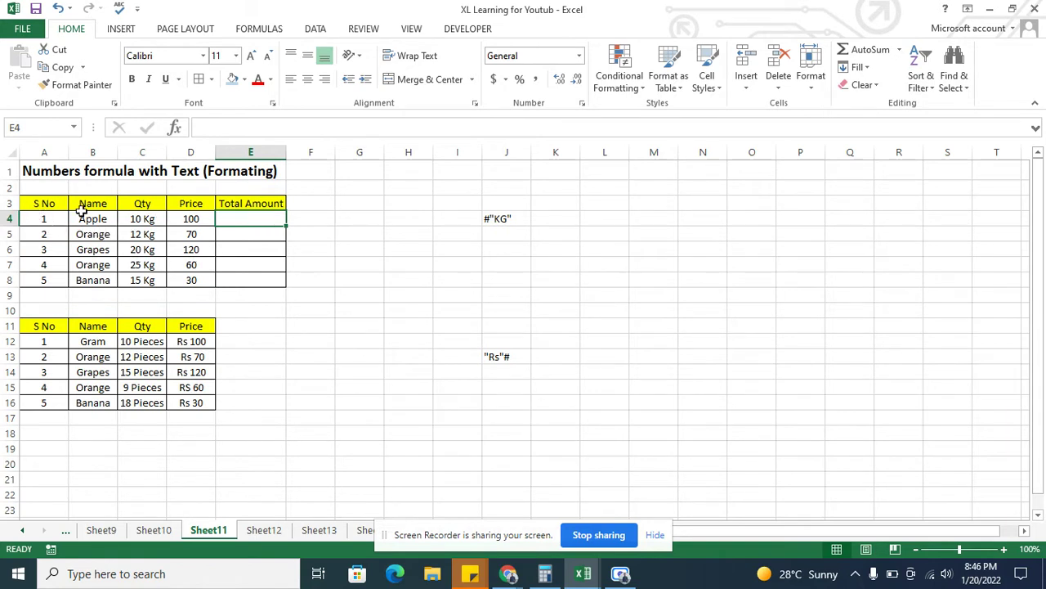
pyautogui.click(139, 219)
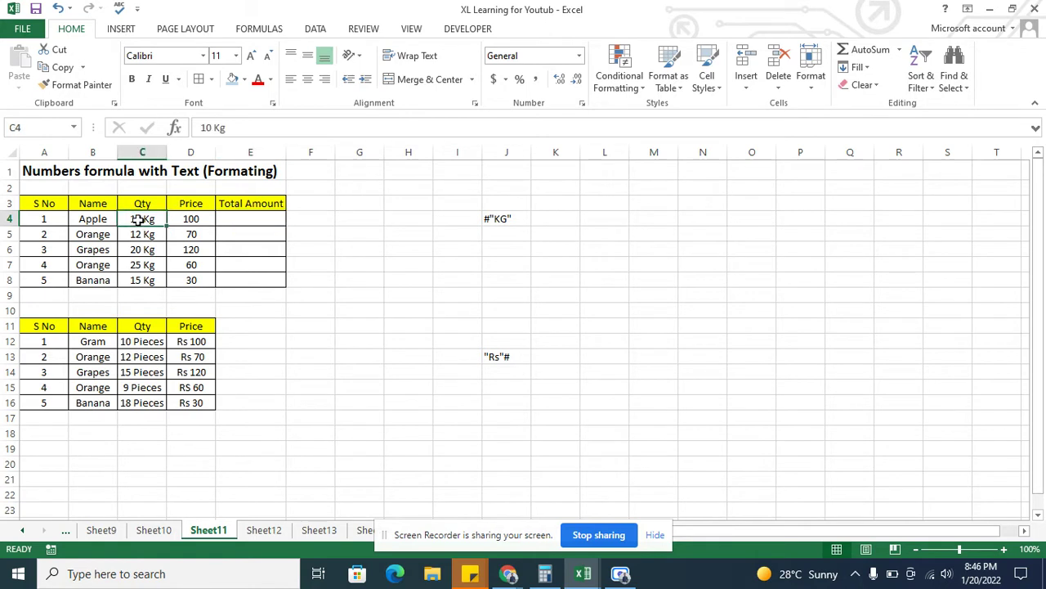
pyautogui.click(191, 220)
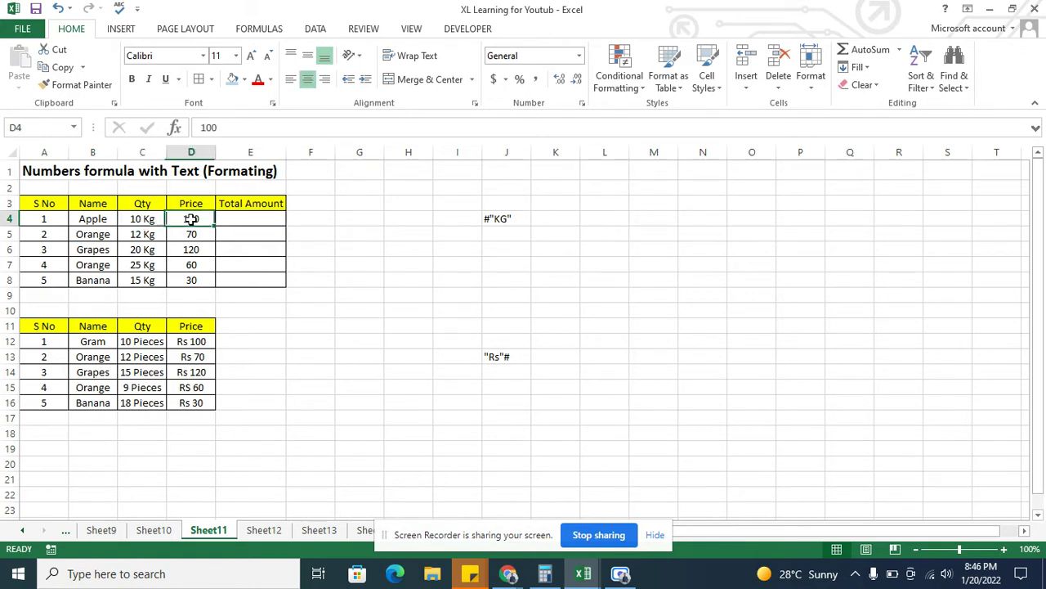
pyautogui.click(242, 220)
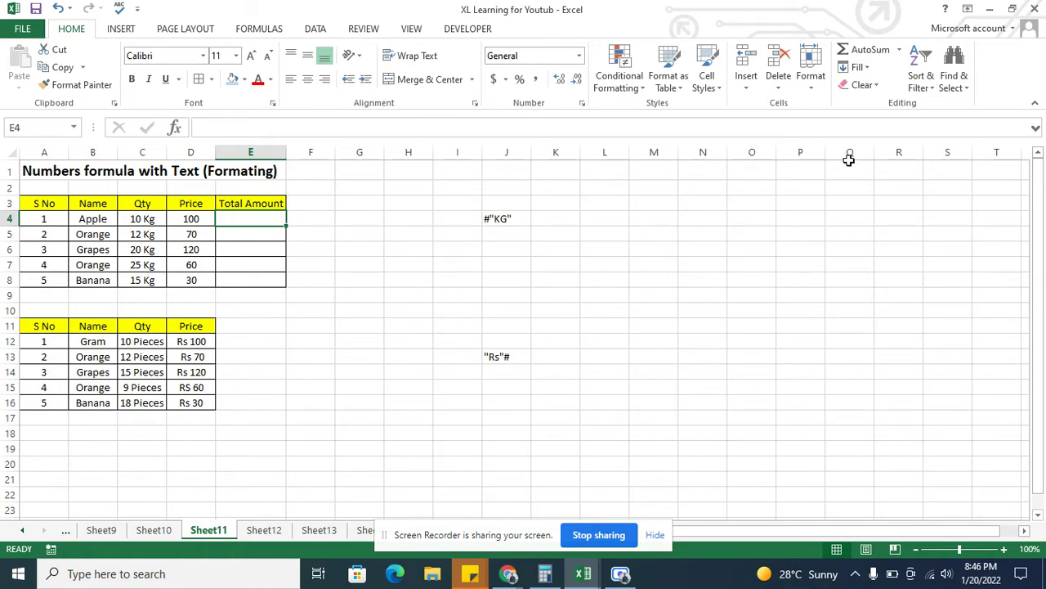
pyautogui.write('=')
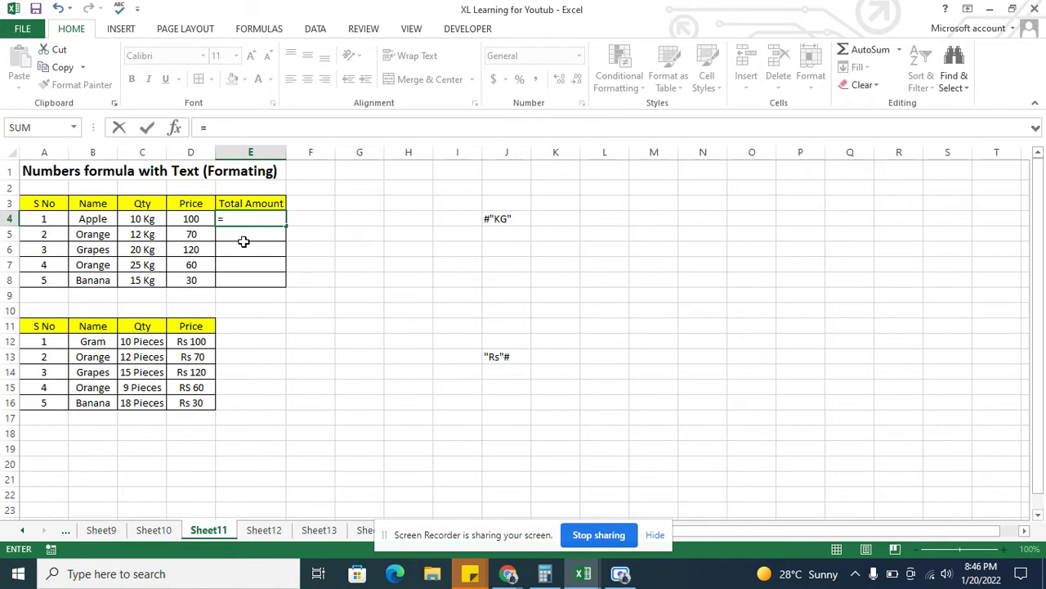
pyautogui.click(182, 219)
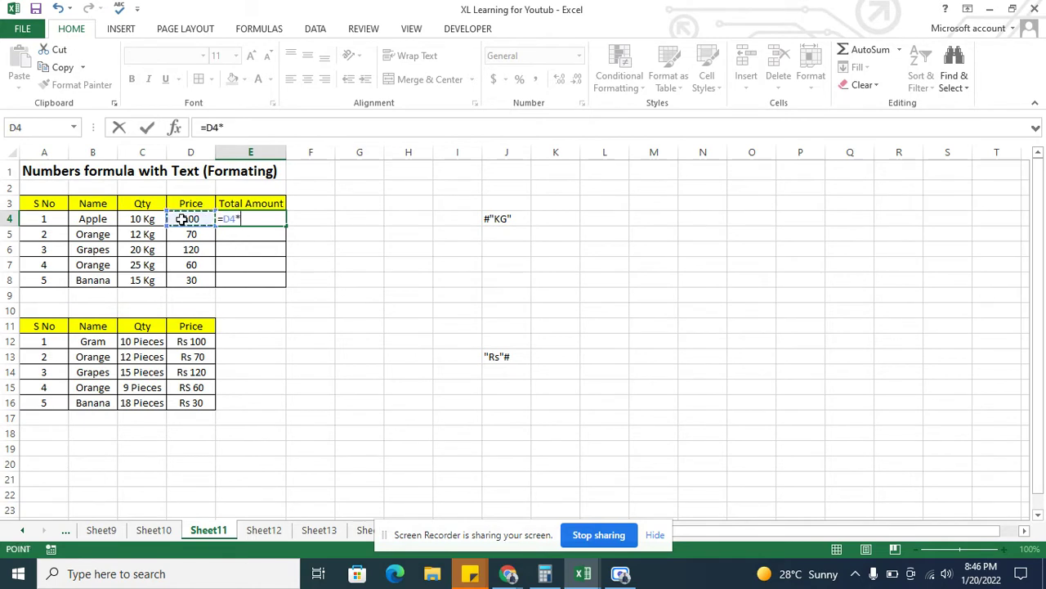
pyautogui.click(135, 223)
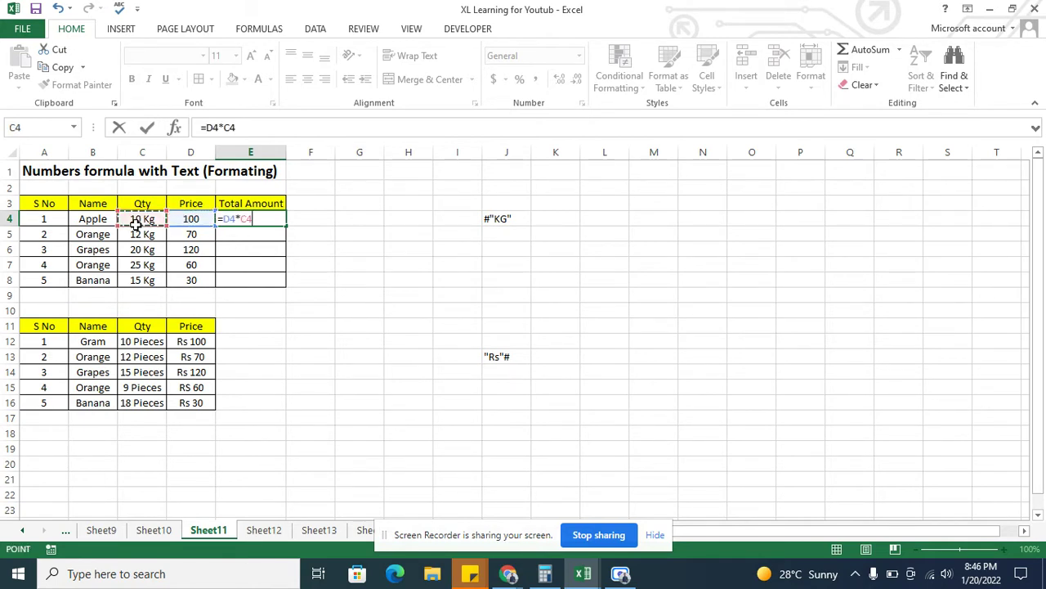
pyautogui.hotkey('ctrl', 'Return')
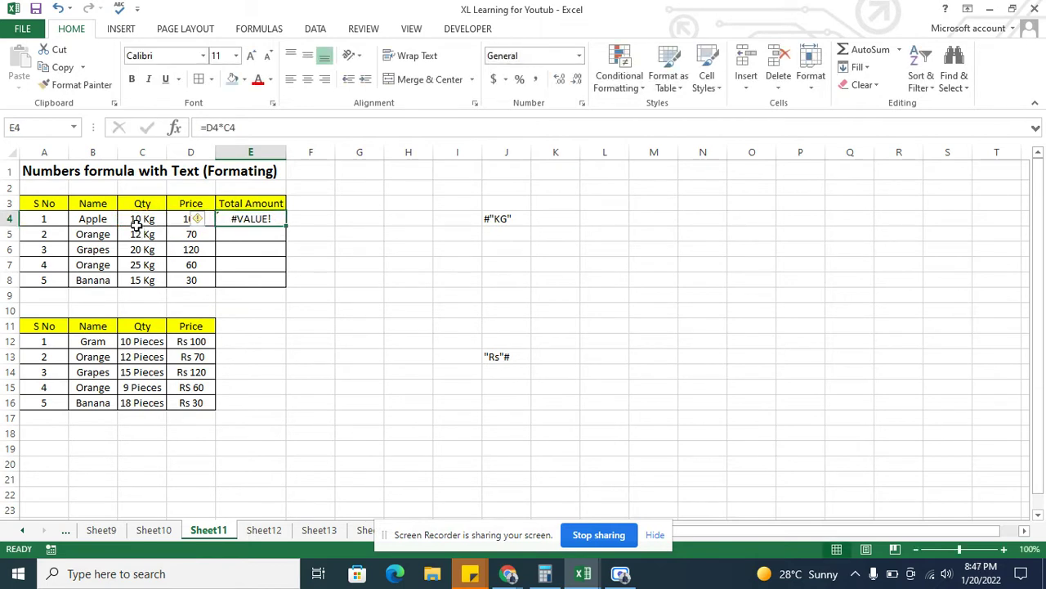
pyautogui.click(140, 222)
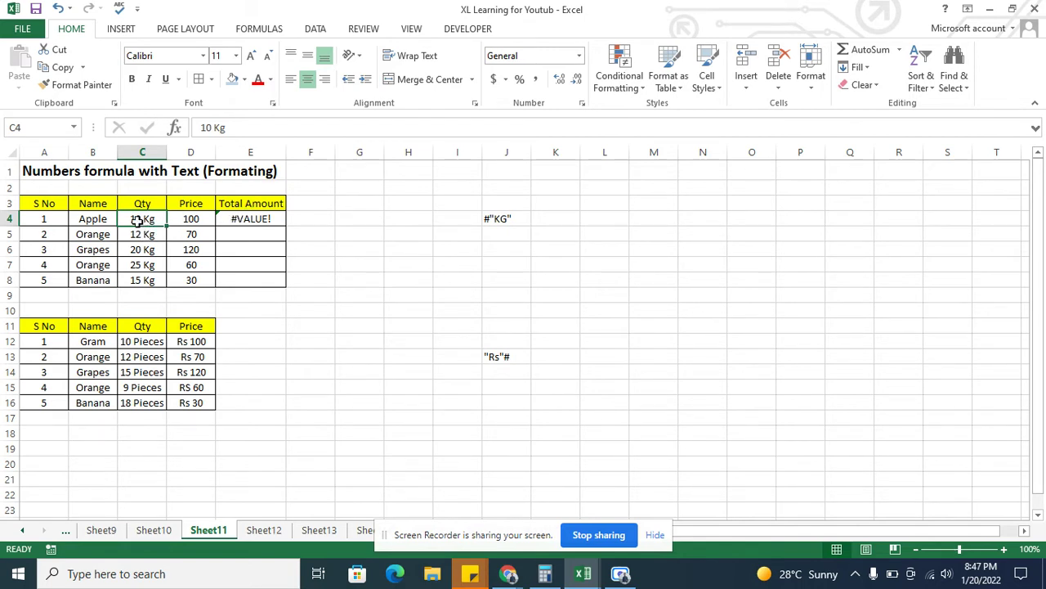
pyautogui.click(243, 220)
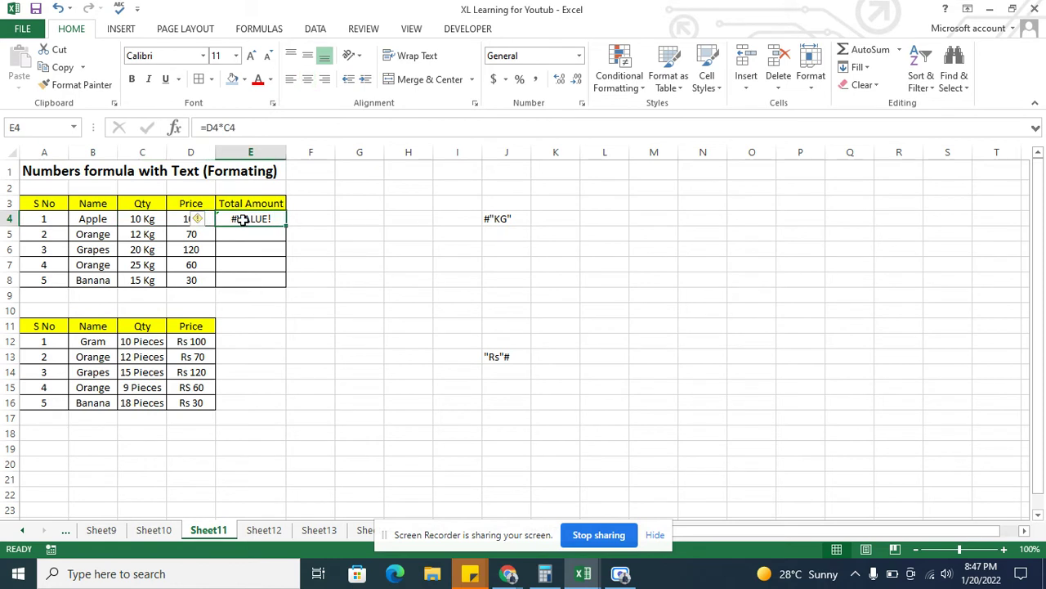
pyautogui.press('Delete')
pyautogui.press('Left')
pyautogui.press('Left')
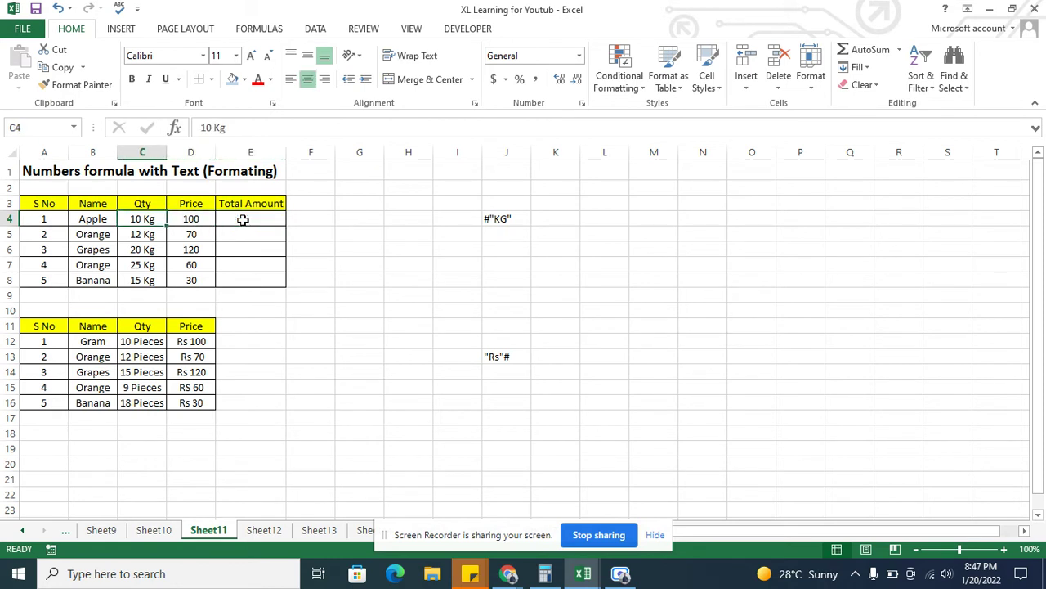
pyautogui.hotkey('shift', 'Down')
pyautogui.hotkey('shift', 'Down')
pyautogui.hotkey('shift', 'Down')
pyautogui.hotkey('shift', 'Down')
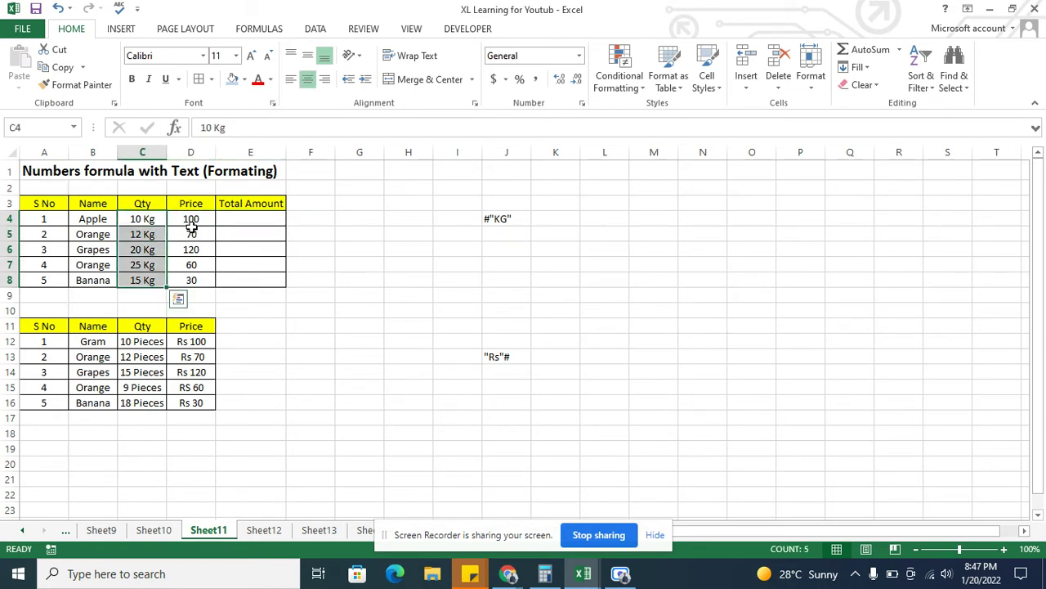
# Format Qty cells C4:C8 with custom code #"Kg" so values read like 10 Kg
pyautogui.rightClick(149, 226)
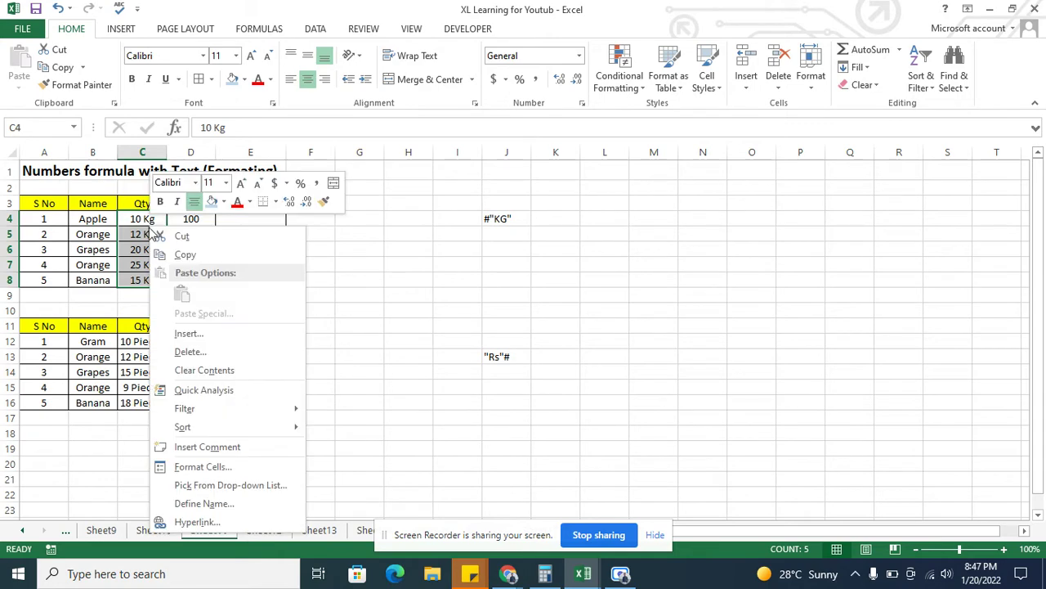
pyautogui.click(236, 469)
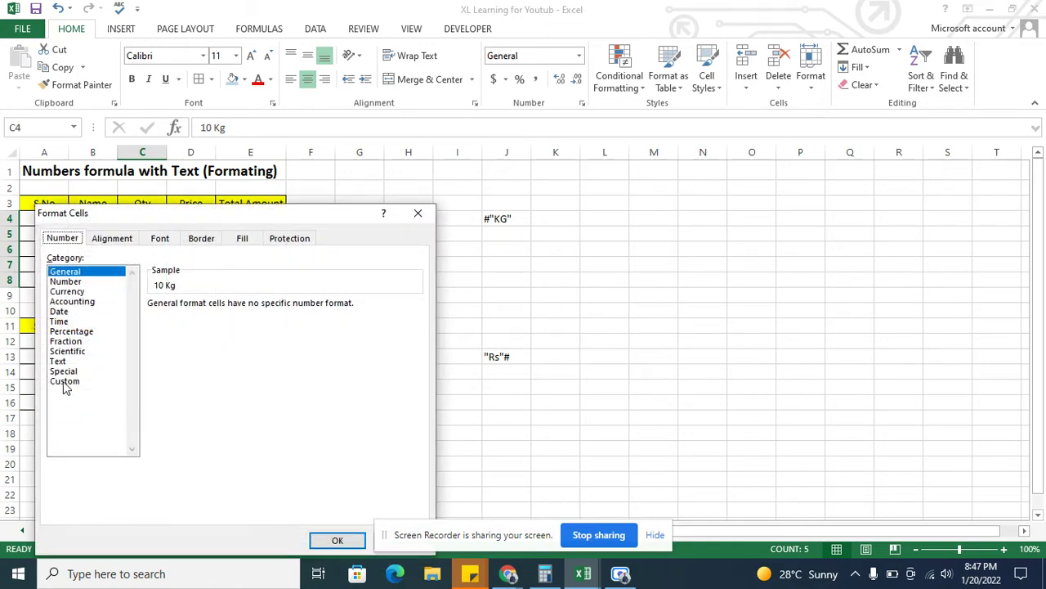
pyautogui.click(65, 381)
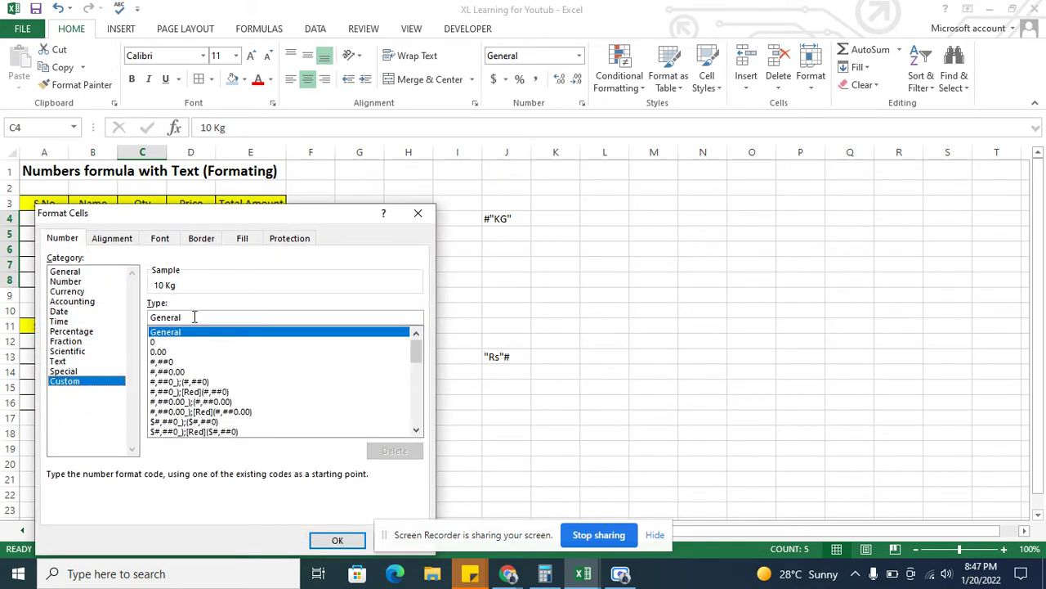
pyautogui.click(196, 317)
pyautogui.doubleClick(195, 317)
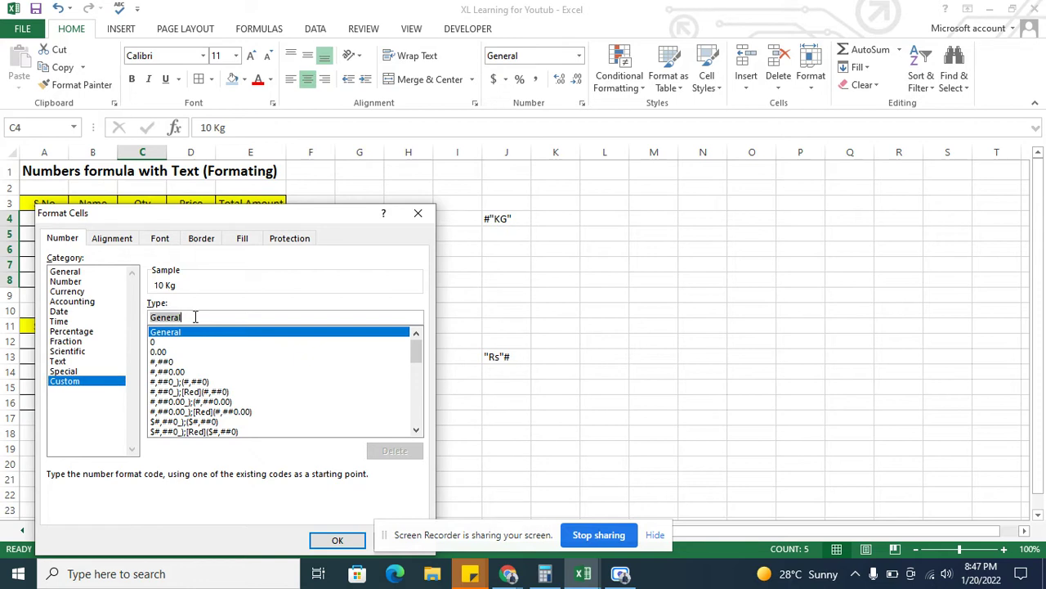
pyautogui.press('BackSpace')
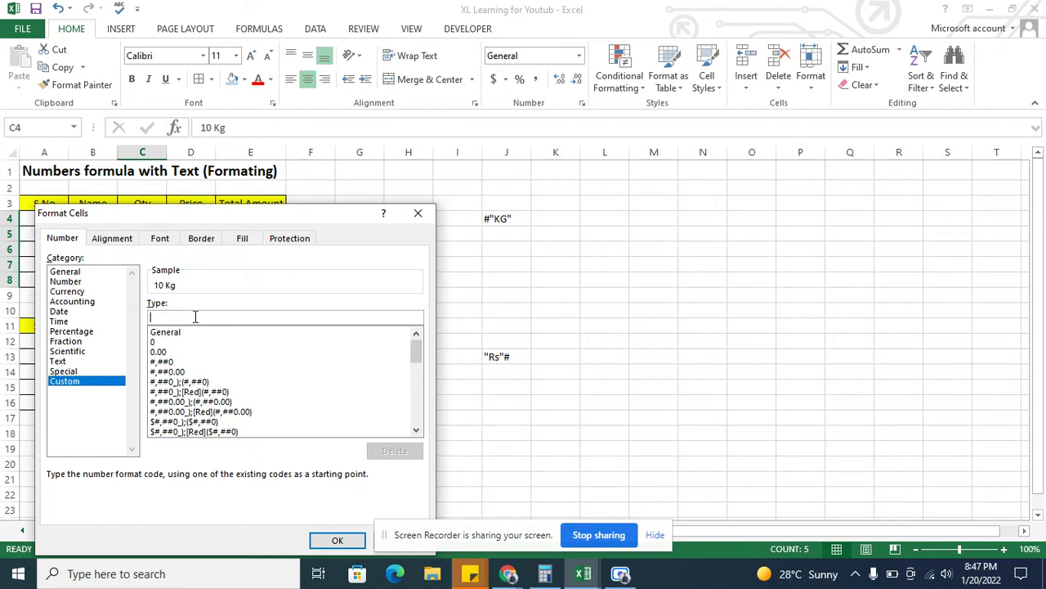
pyautogui.write('#"Kg')
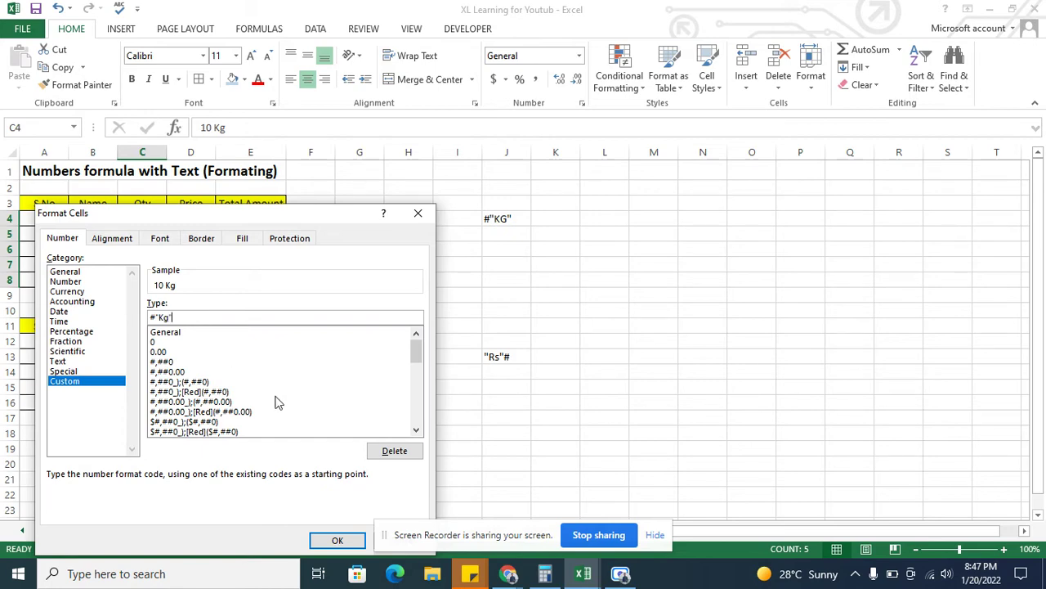
pyautogui.click(335, 542)
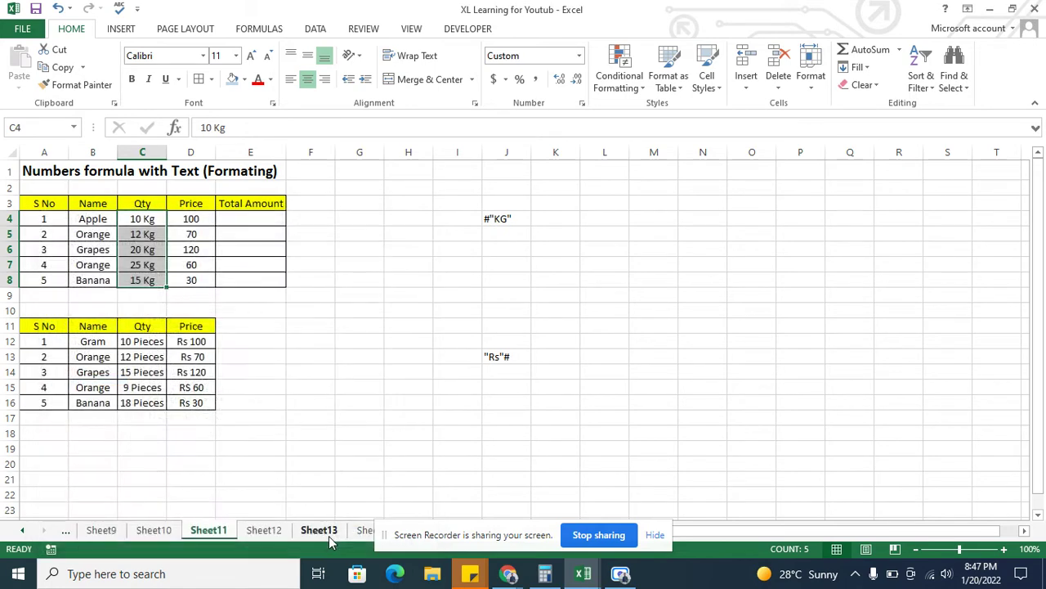
# Re-enter the Qty values in C5:C8 as 12Kg, 20Kg, 25Kg and 15Kg
pyautogui.click(142, 219)
pyautogui.press('Down')
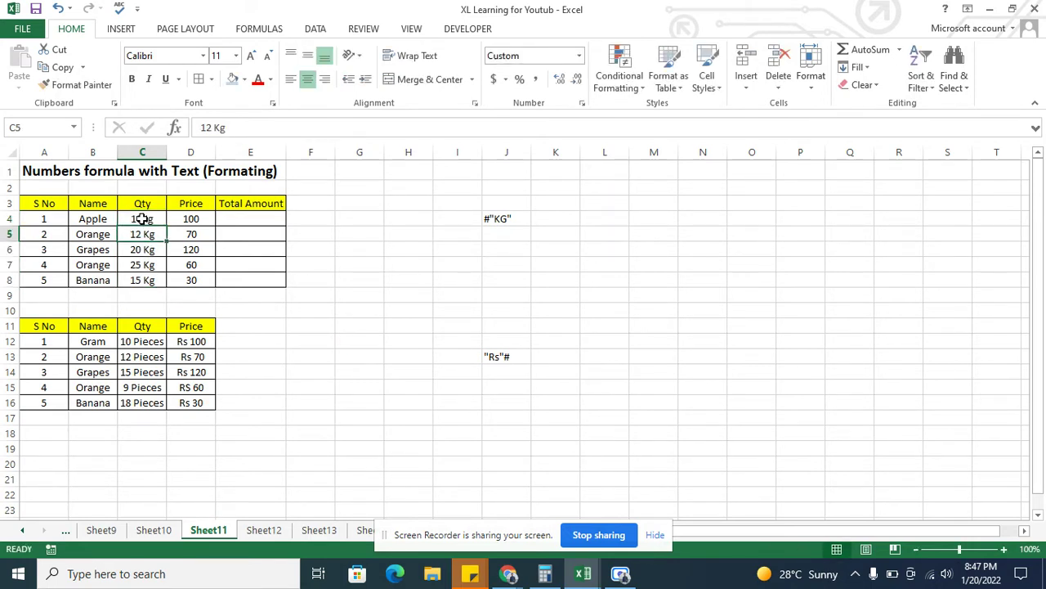
pyautogui.write('12Kg')
pyautogui.press('Return')
pyautogui.write('20')
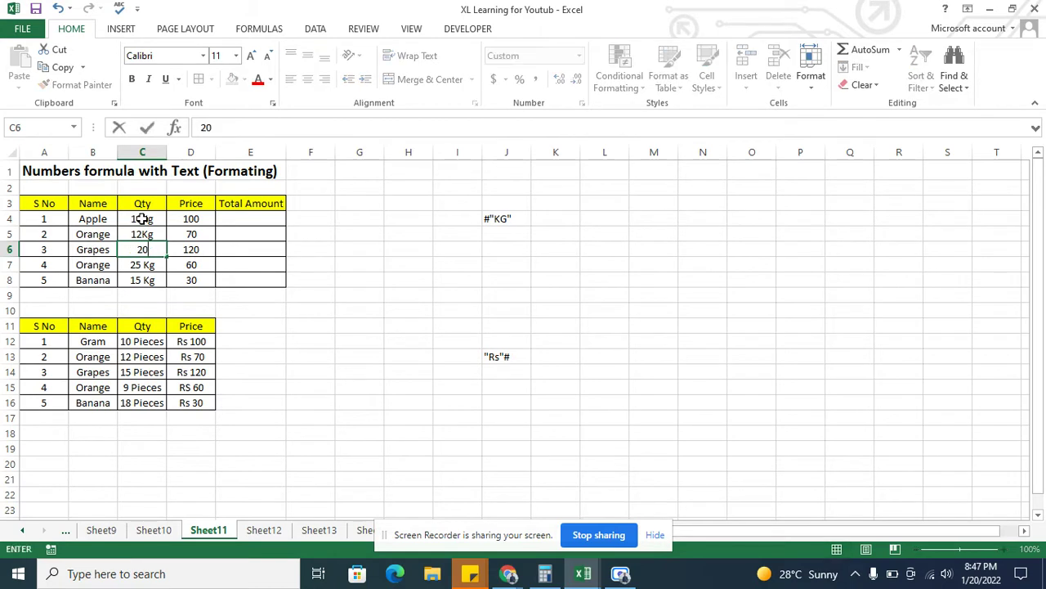
pyautogui.write('Kg')
pyautogui.press('Return')
pyautogui.write('25Kg')
pyautogui.press('Return')
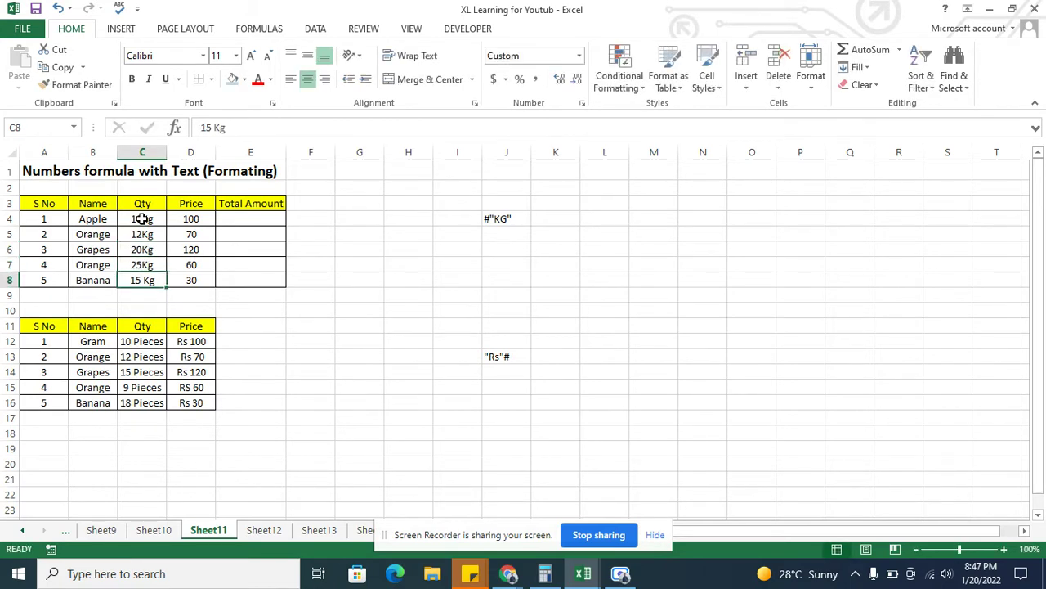
pyautogui.write('15Kg')
pyautogui.press('Return')
# Re-commit the Qty value in C4 so it displays as 10Kg
pyautogui.click(142, 218)
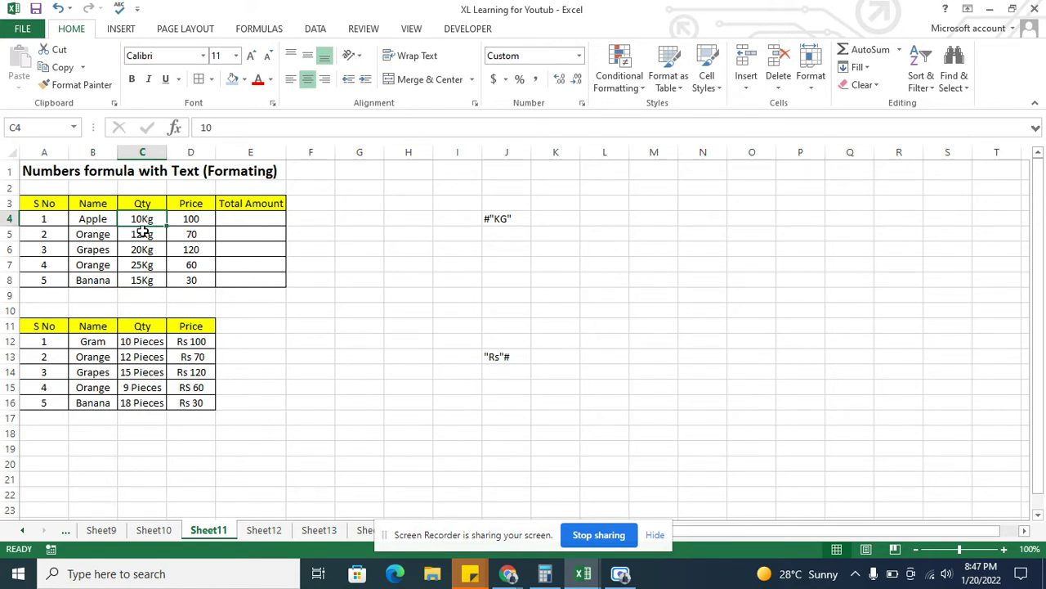
pyautogui.click(219, 126)
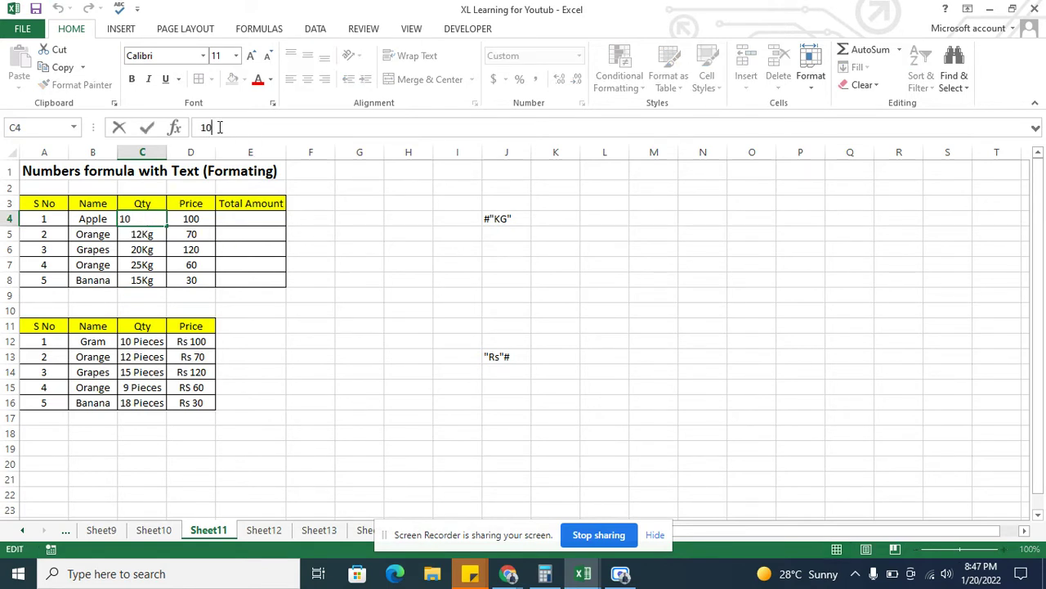
pyautogui.click(140, 235)
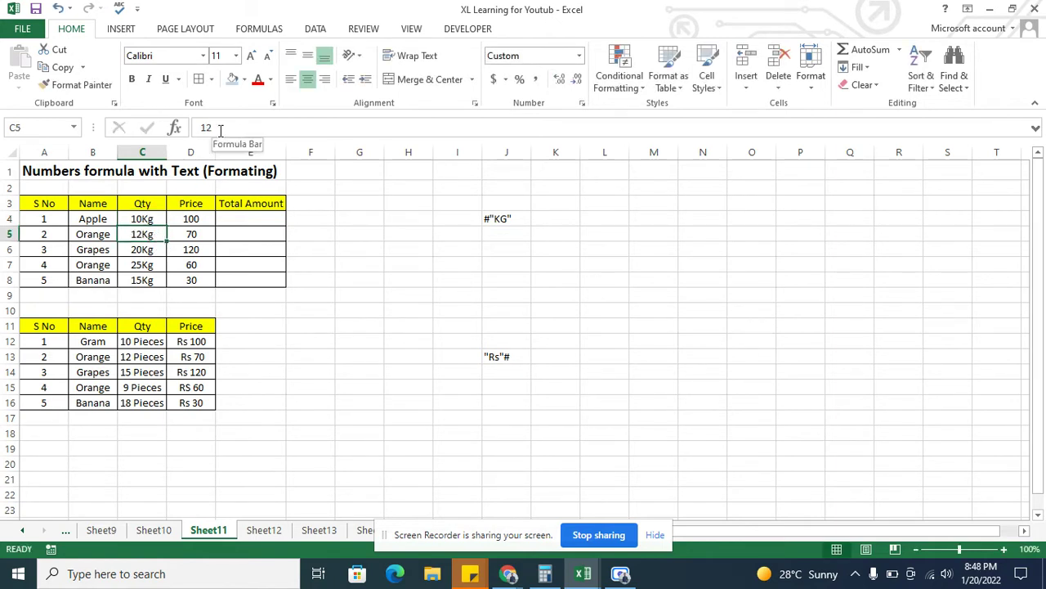
# Enter =D4*C4 in E4 so the first Total Amount shows 1000
pyautogui.click(240, 216)
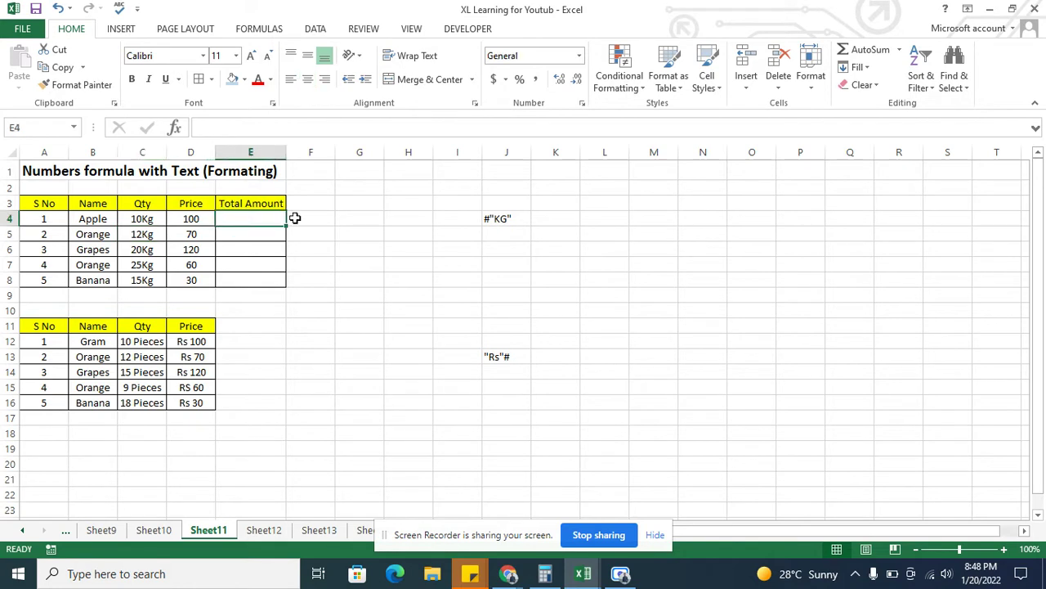
pyautogui.write('=')
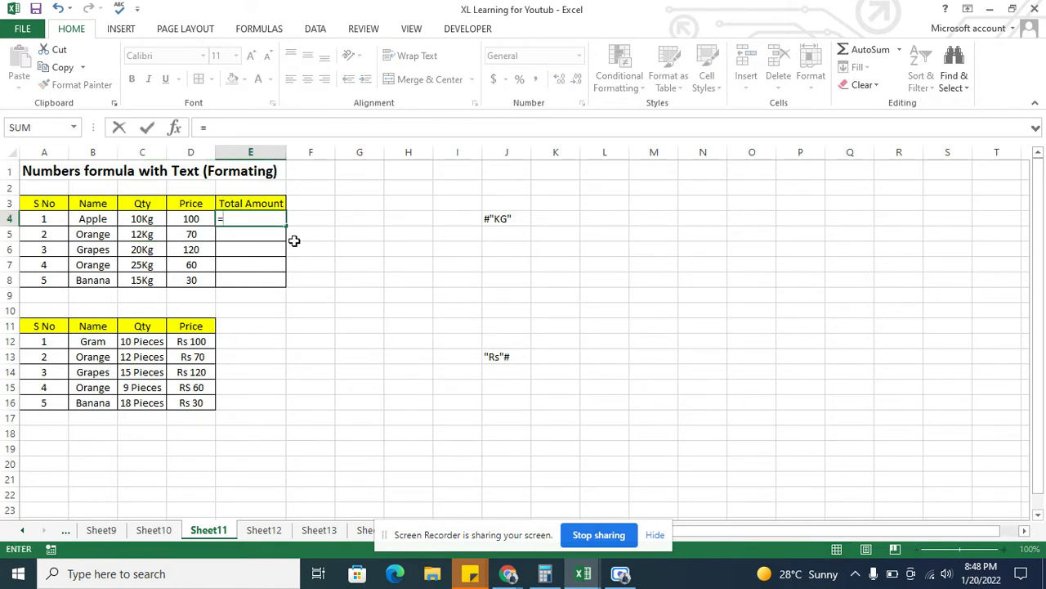
pyautogui.click(192, 219)
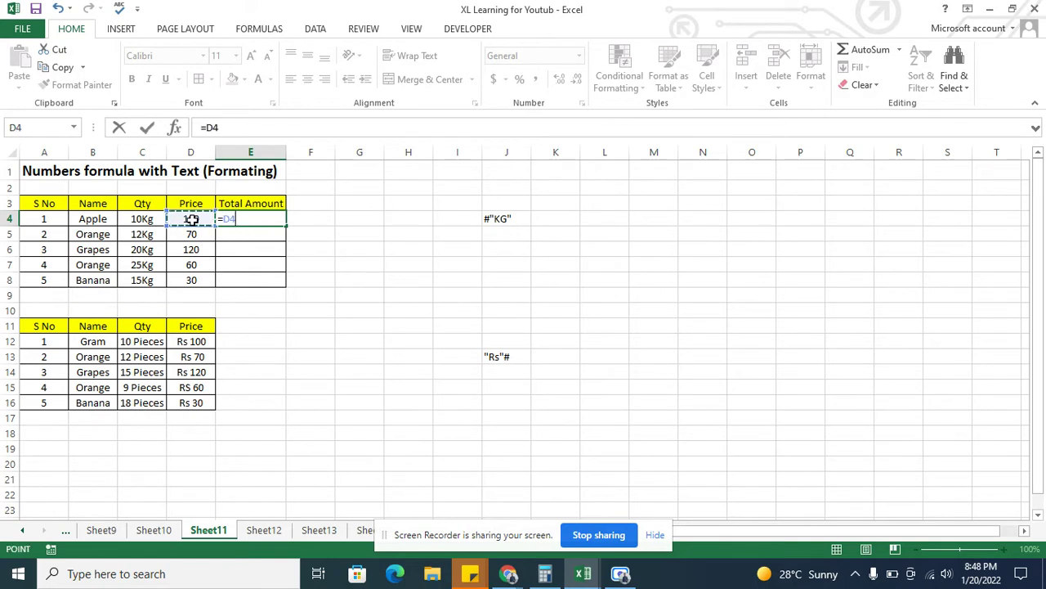
pyautogui.write('*')
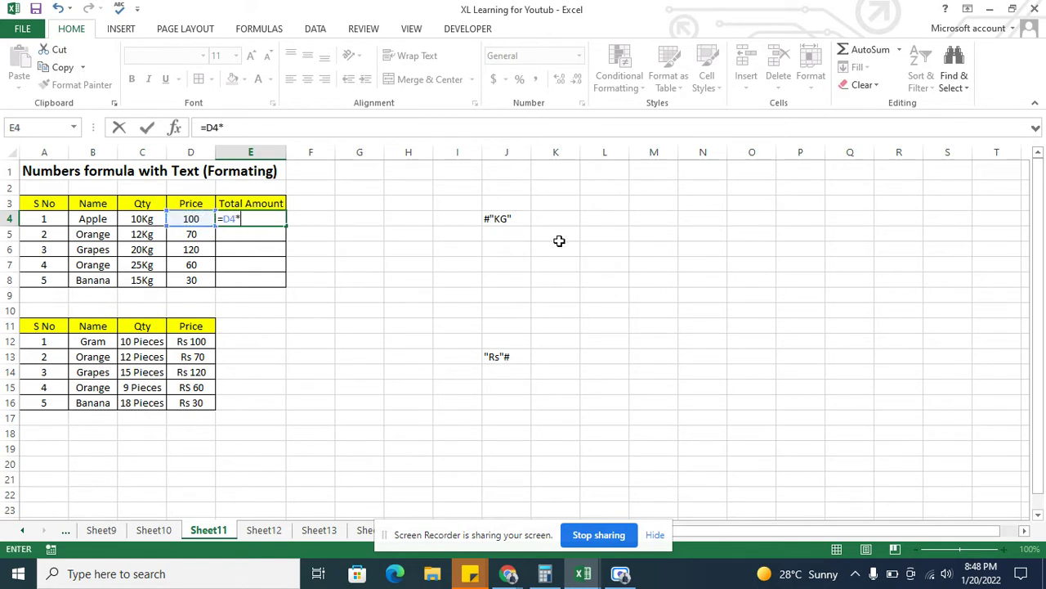
pyautogui.click(146, 220)
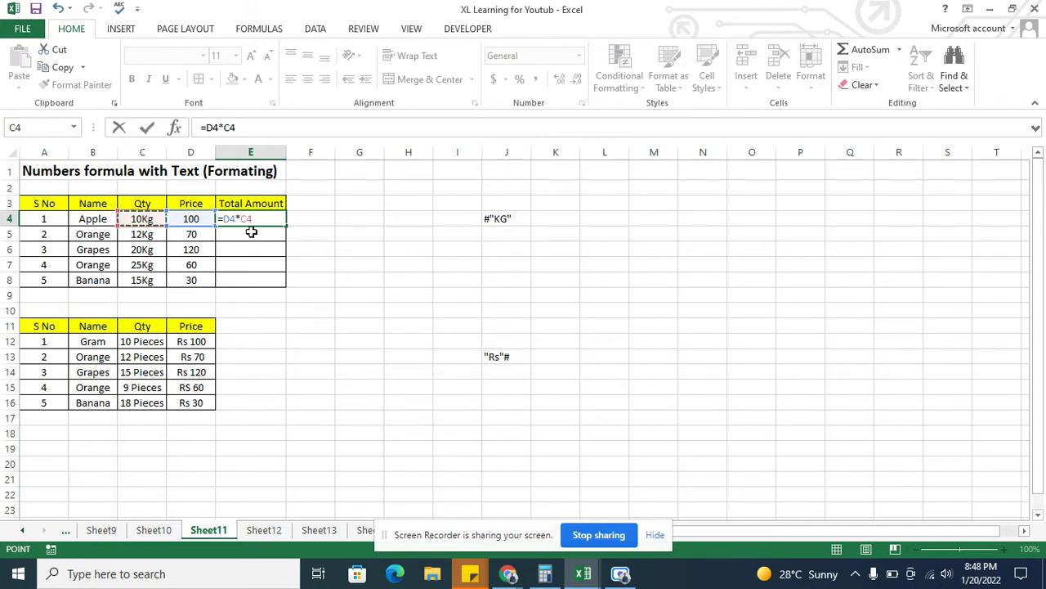
pyautogui.press('Return')
# Copy the E4 formula down into E5:E8, giving 840, 2400, 1500 and 450
pyautogui.press('Up')
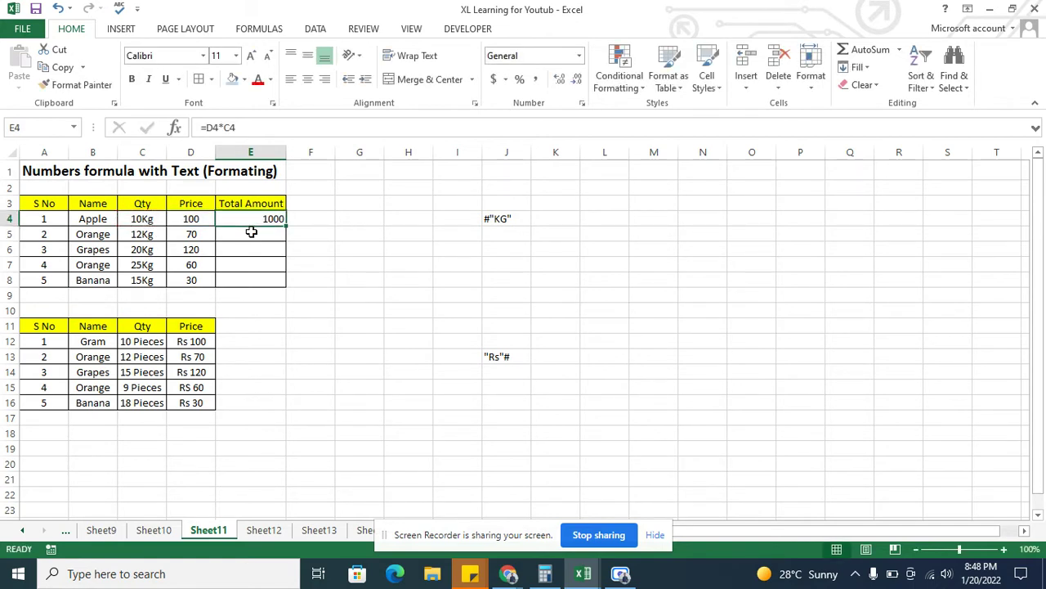
pyautogui.hotkey('ctrl', 'c')
pyautogui.press('Down')
pyautogui.hotkey('shift', 'Down')
pyautogui.hotkey('shift', 'Down')
pyautogui.hotkey('shift', 'Down')
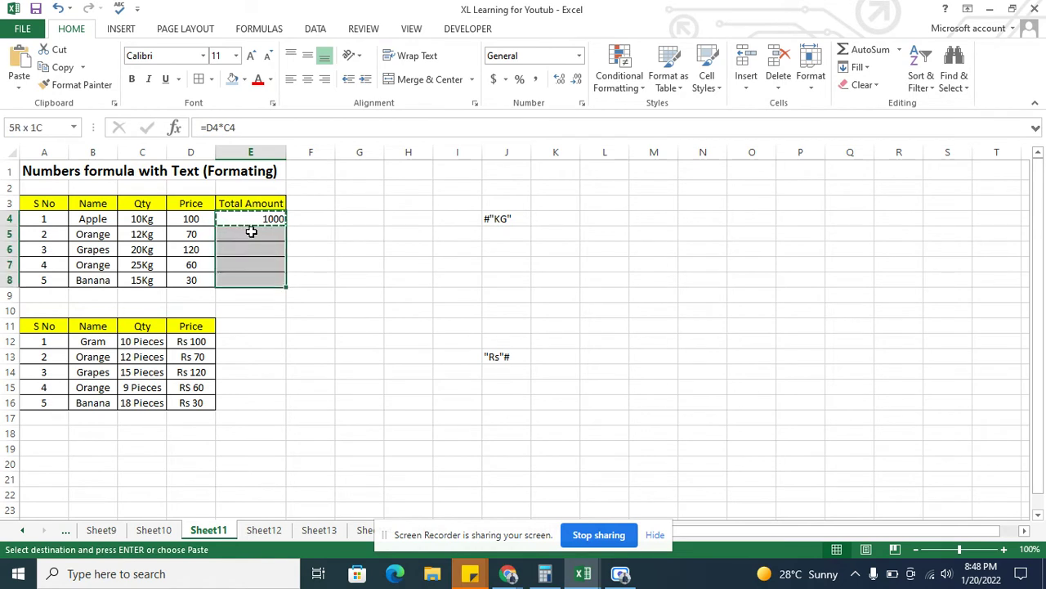
pyautogui.press('Return')
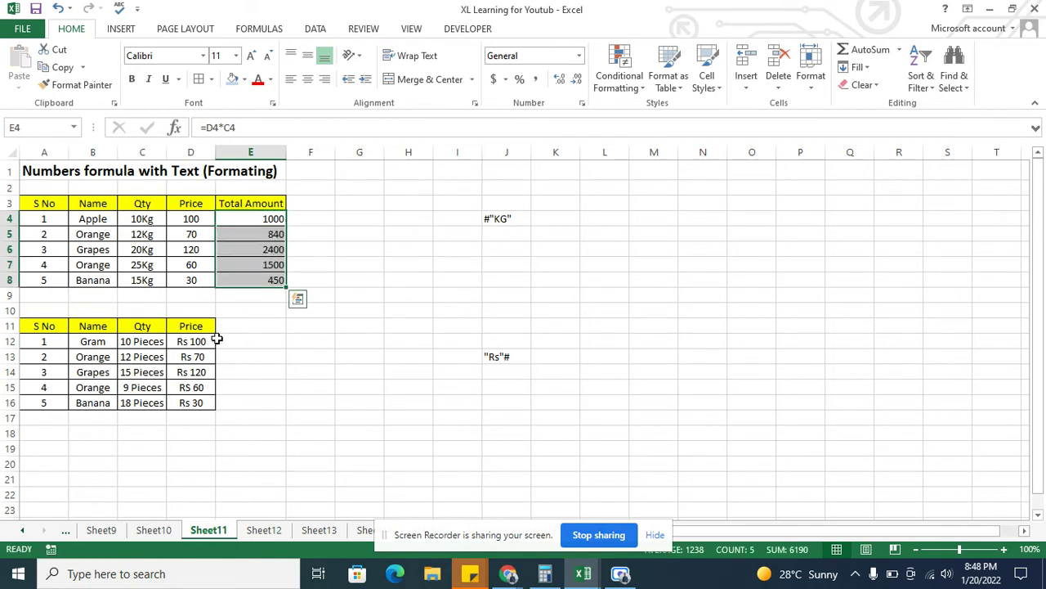
pyautogui.click(208, 342)
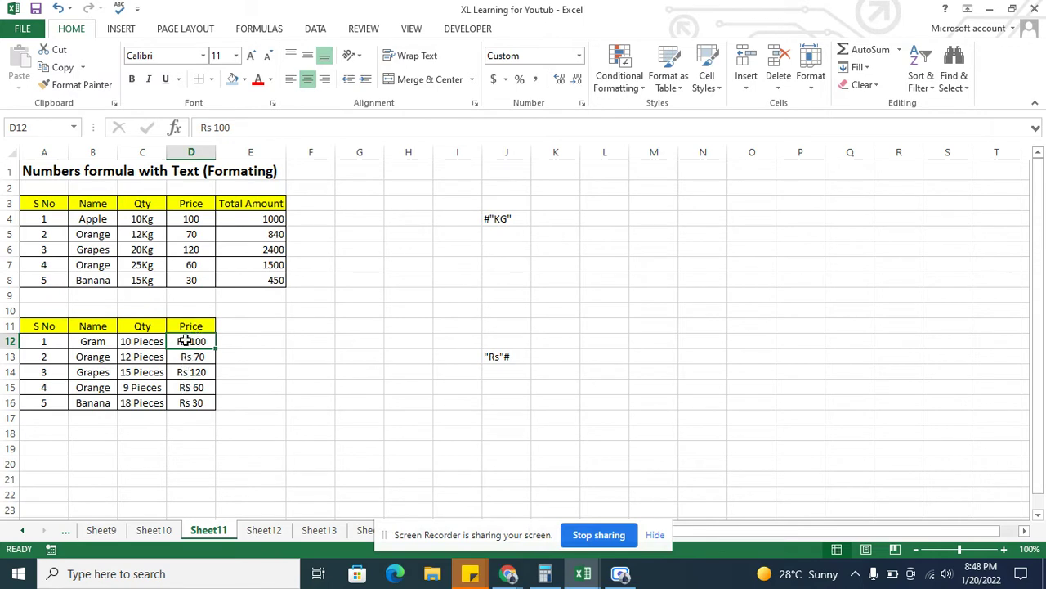
pyautogui.click(188, 433)
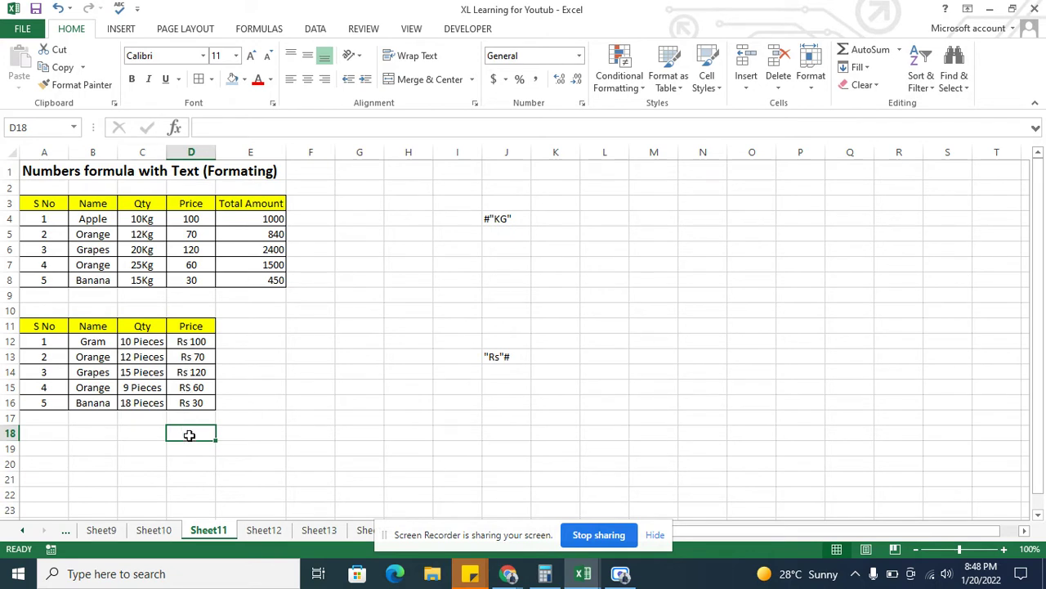
pyautogui.write('=sum')
pyautogui.press('Tab')
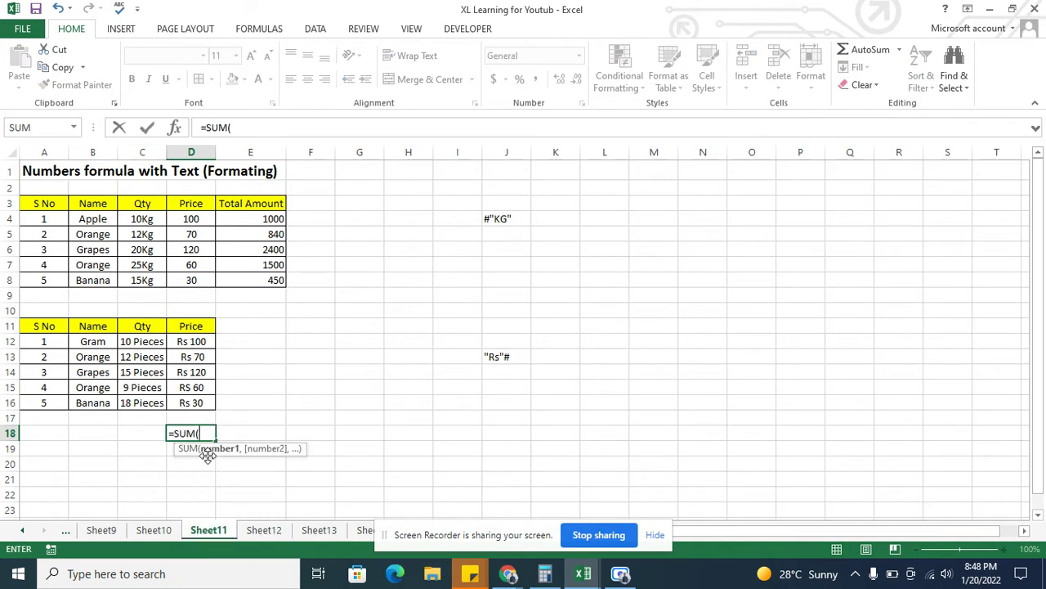
pyautogui.moveTo(200, 402); pyautogui.dragTo(196, 345)
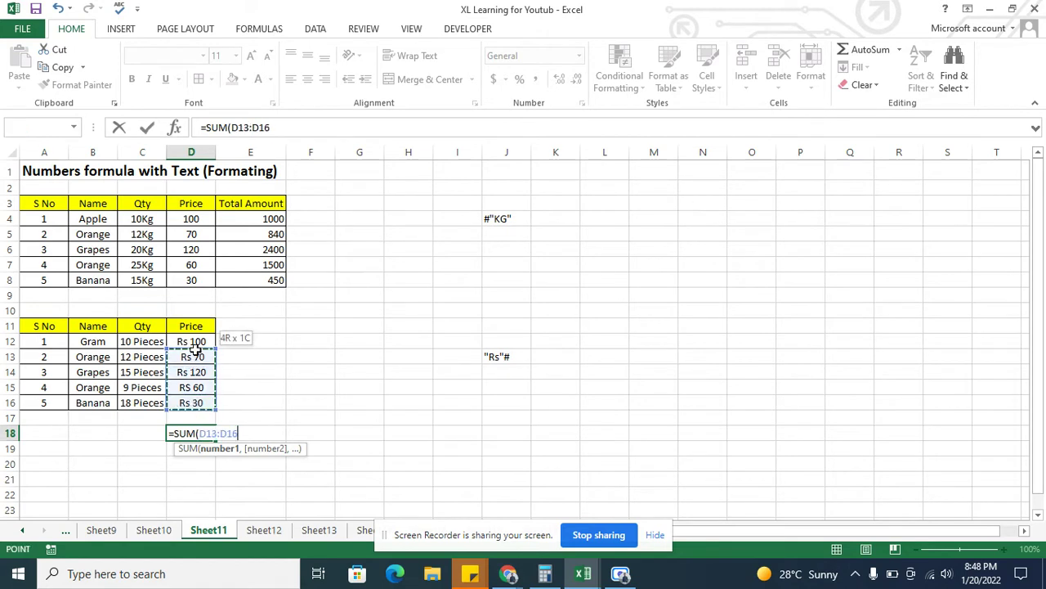
pyautogui.hotkey('ctrl', 'Return')
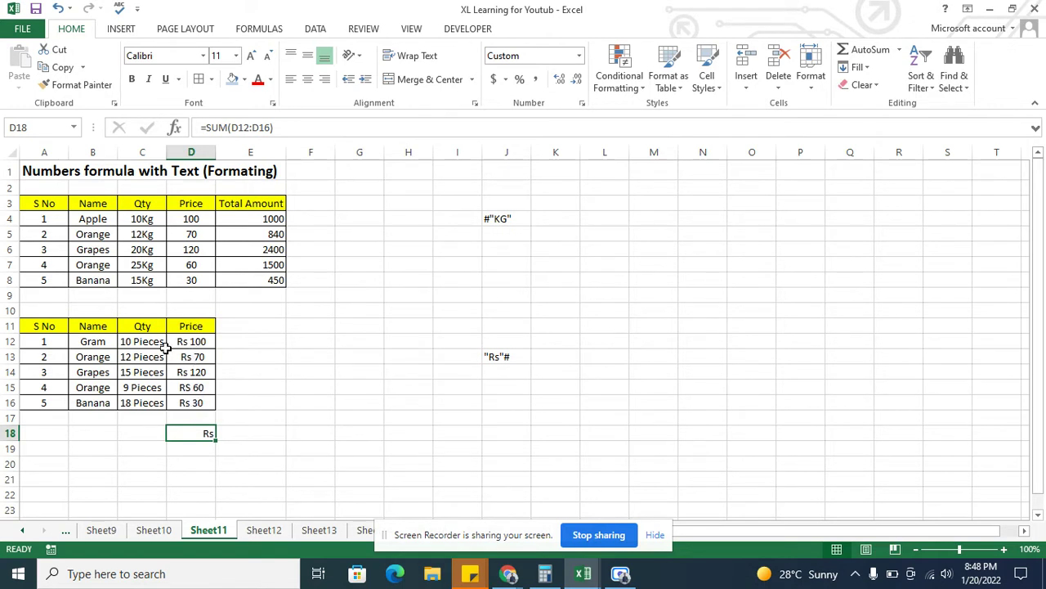
pyautogui.press('Delete')
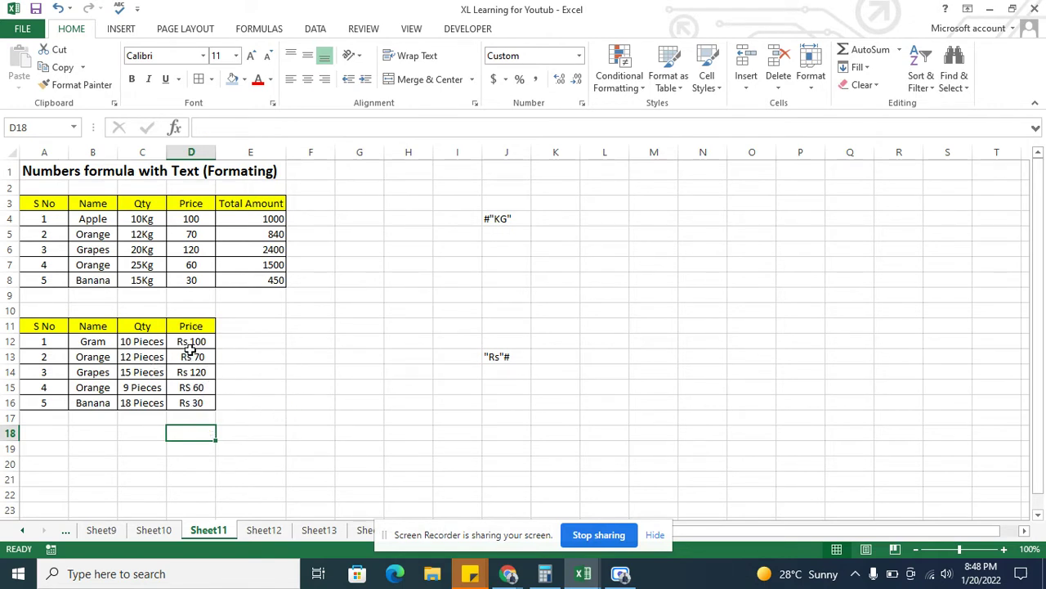
# Give the price cells D12:D16 the custom number format "Rs"#
pyautogui.moveTo(191, 344); pyautogui.dragTo(193, 398)
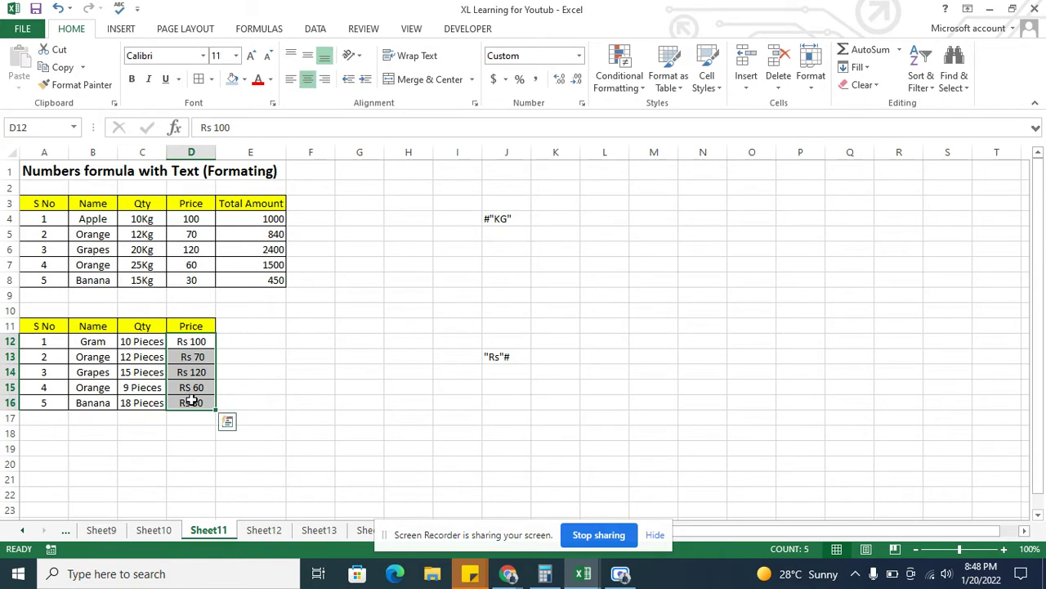
pyautogui.rightClick(182, 372)
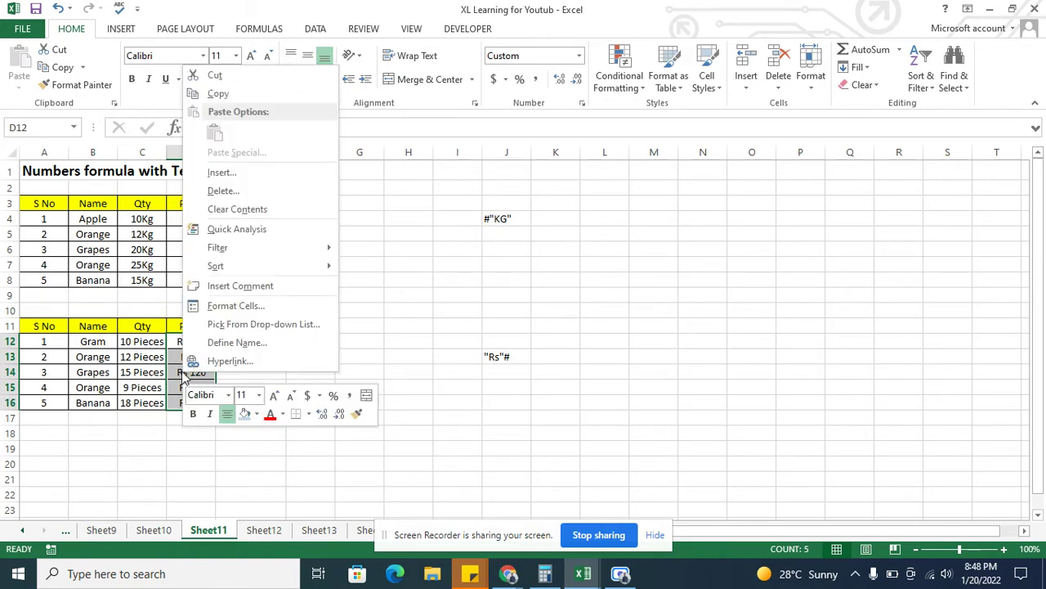
pyautogui.press('Escape')
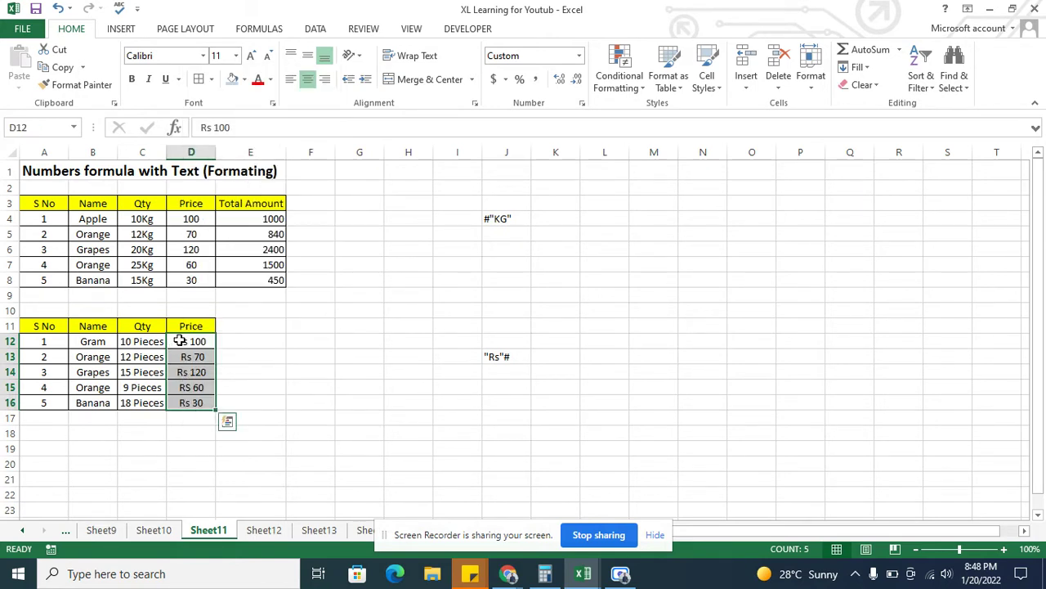
pyautogui.rightClick(180, 340)
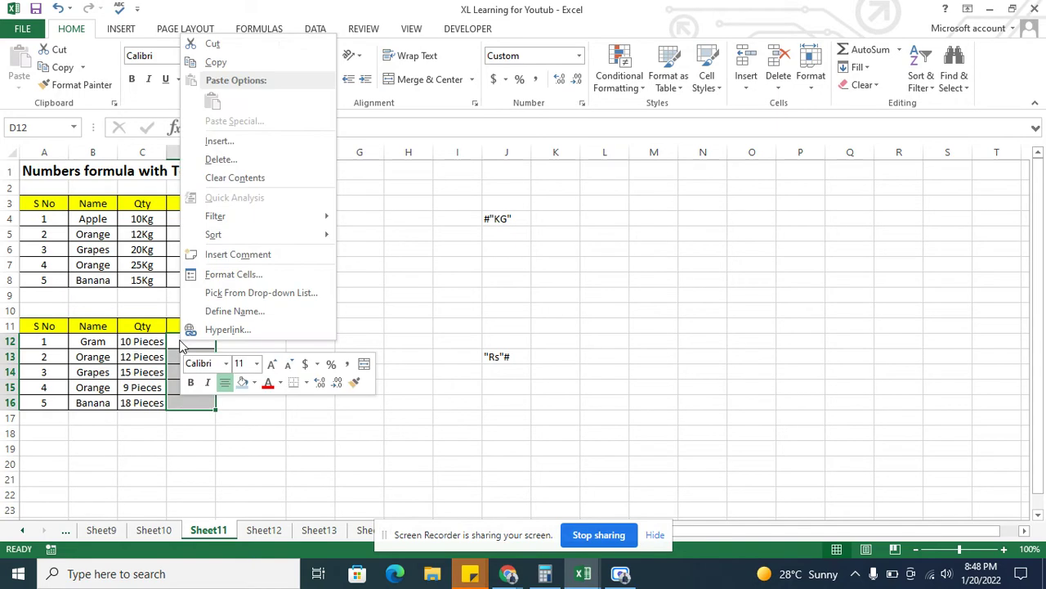
pyautogui.click(235, 278)
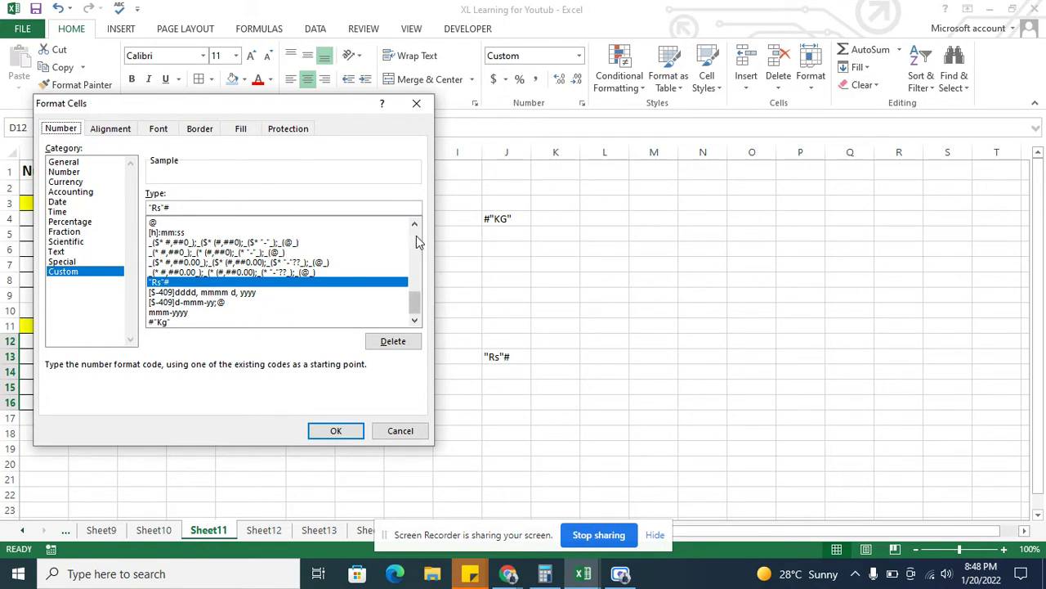
pyautogui.scroll(10, 416, 235)
pyautogui.click(210, 224)
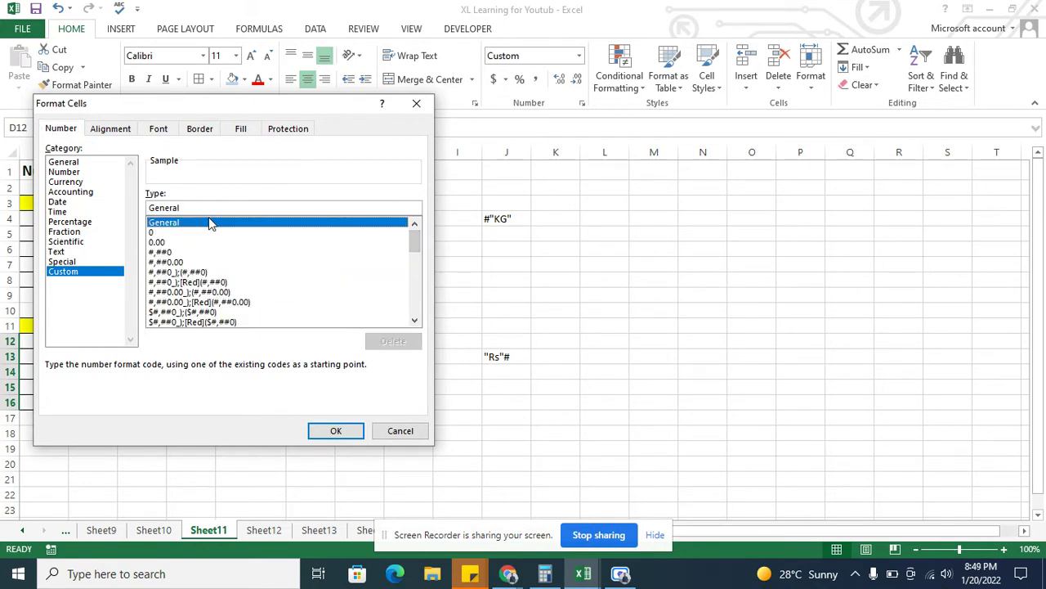
pyautogui.doubleClick(188, 206)
pyautogui.press('BackSpace')
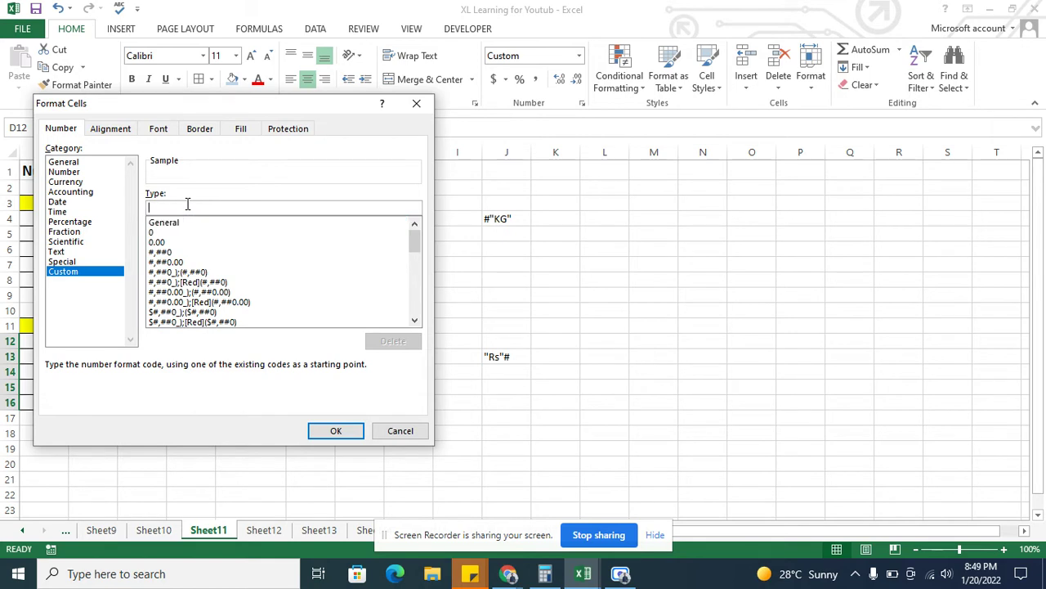
pyautogui.write('"')
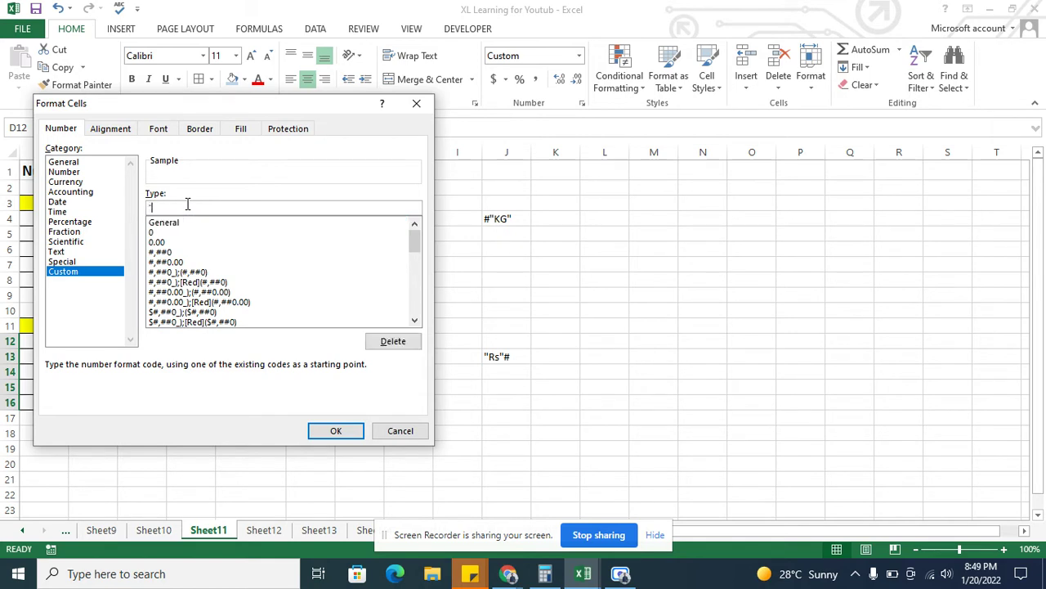
pyautogui.write('Rs"#')
pyautogui.click(331, 431)
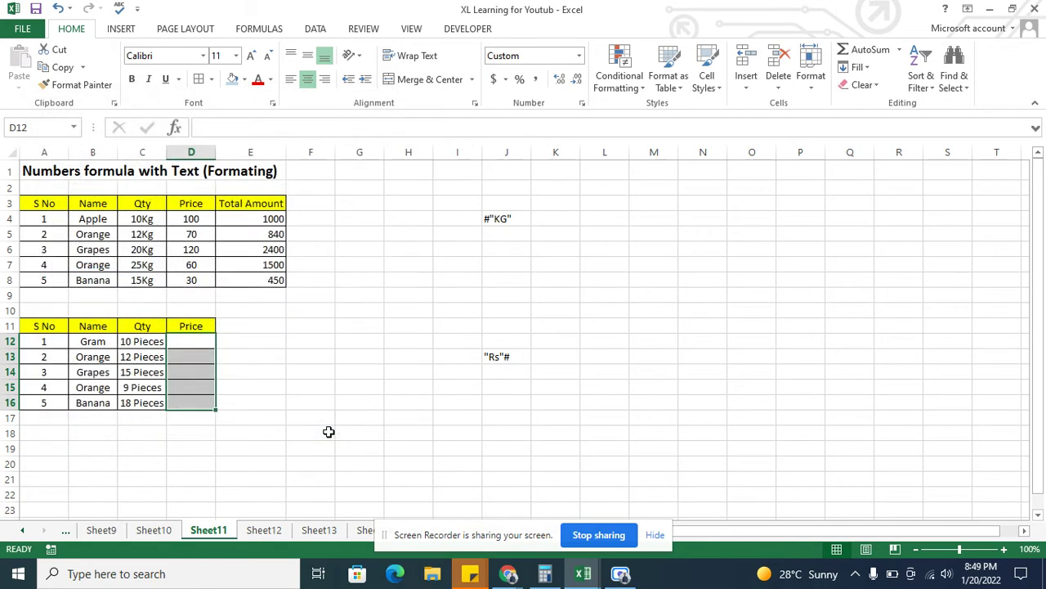
# Enter the prices 100, 20, 2000, 600 and 30 into D12:D16
pyautogui.click(180, 343)
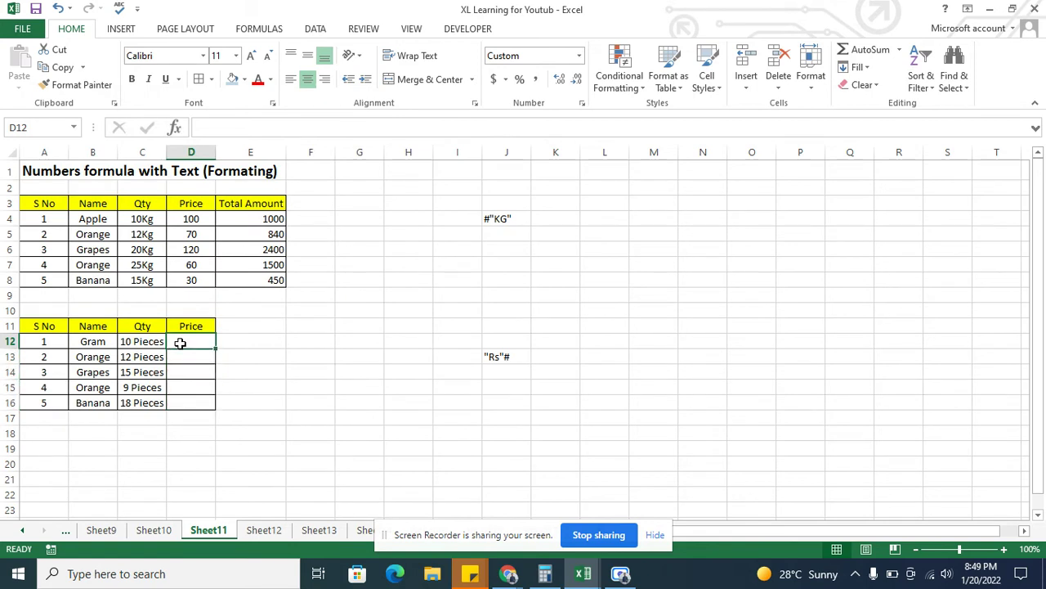
pyautogui.write('100')
pyautogui.press('Return')
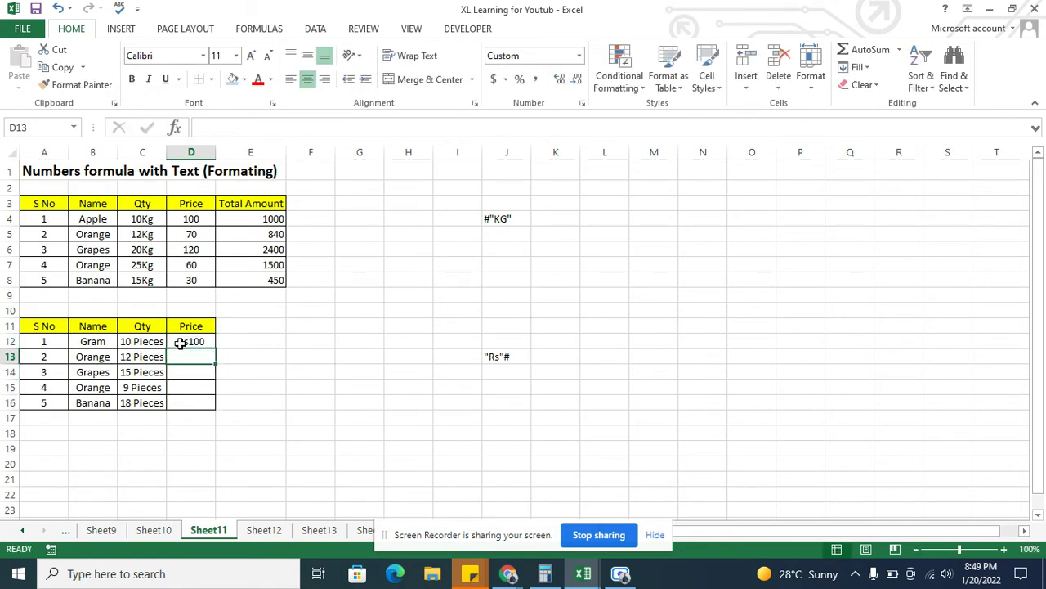
pyautogui.write('20')
pyautogui.press('Return')
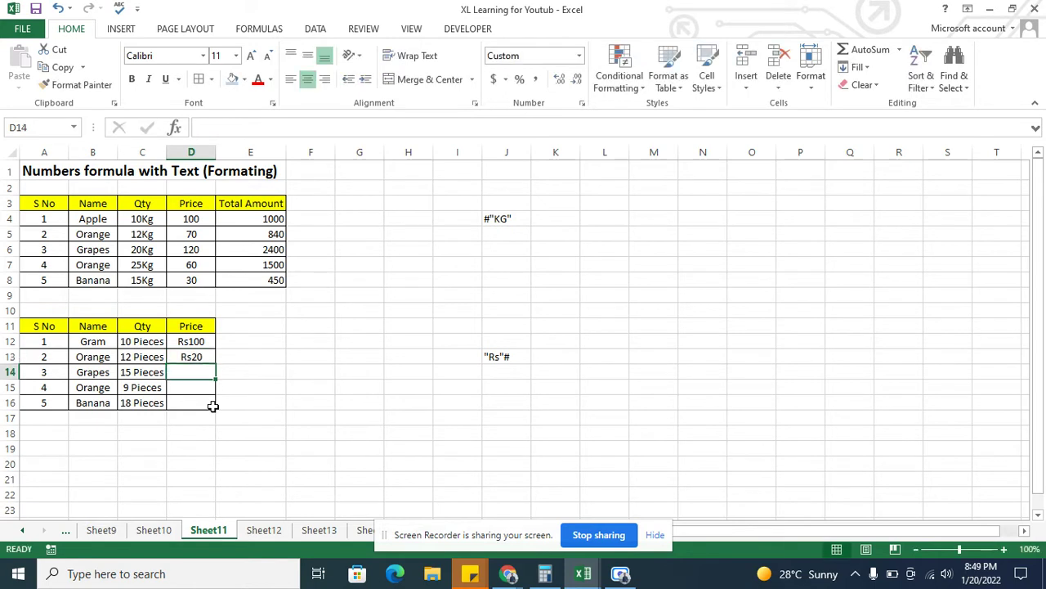
pyautogui.write('20')
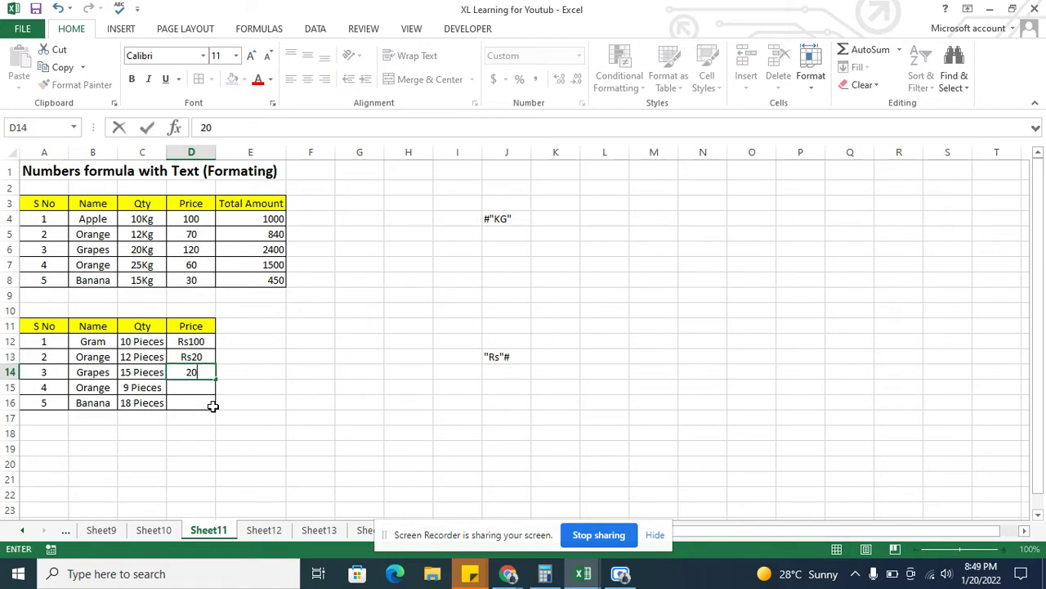
pyautogui.write('00')
pyautogui.press('Return')
pyautogui.write('600')
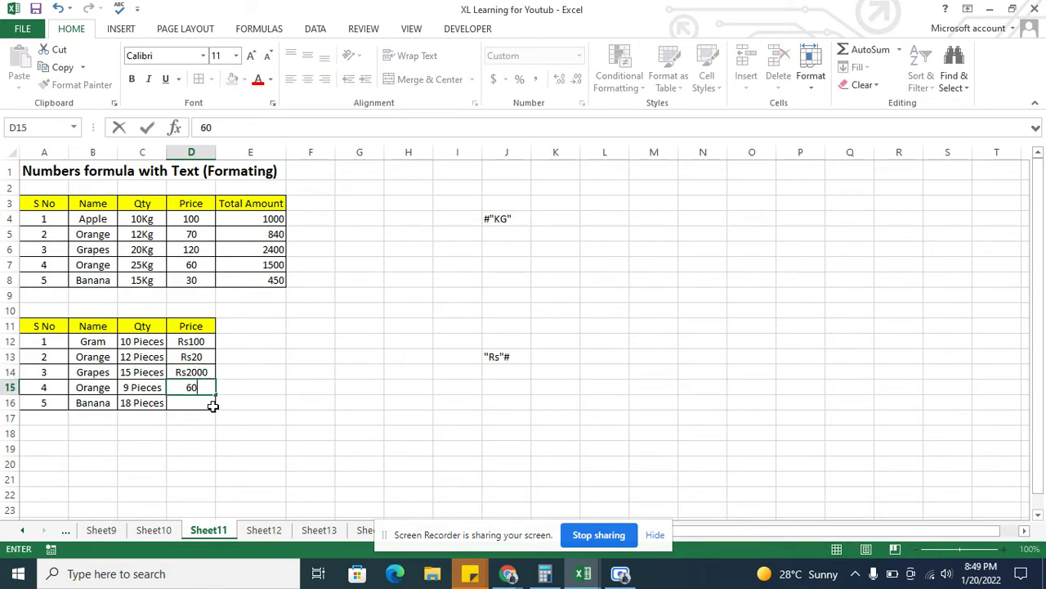
pyautogui.press('Return')
pyautogui.write('30')
pyautogui.press('Return')
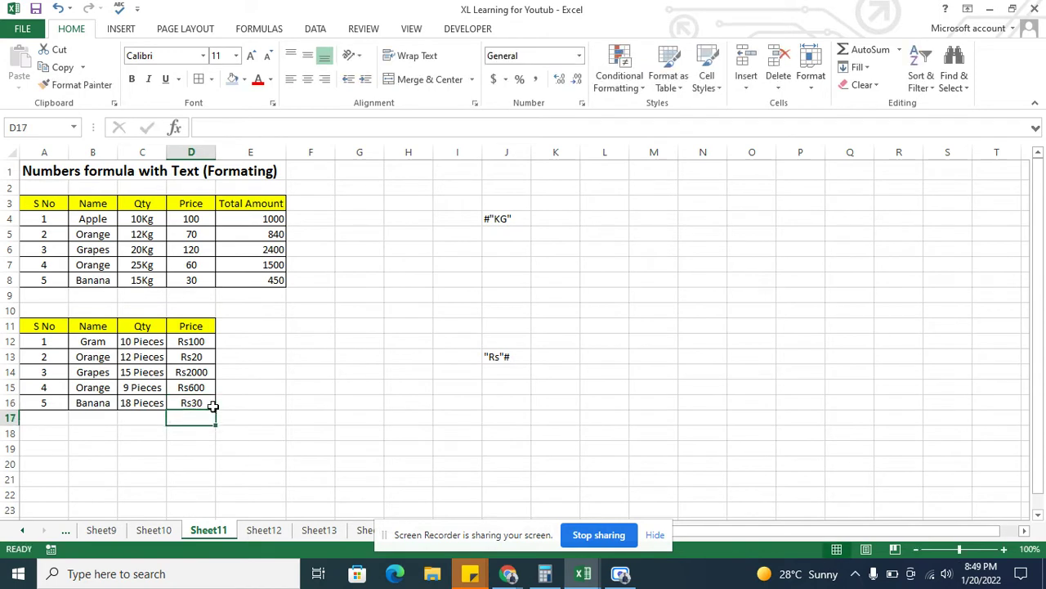
# Total the prices in D19 with =SUM(D12:D16), showing Rs2750
pyautogui.press('Down')
pyautogui.press('Down')
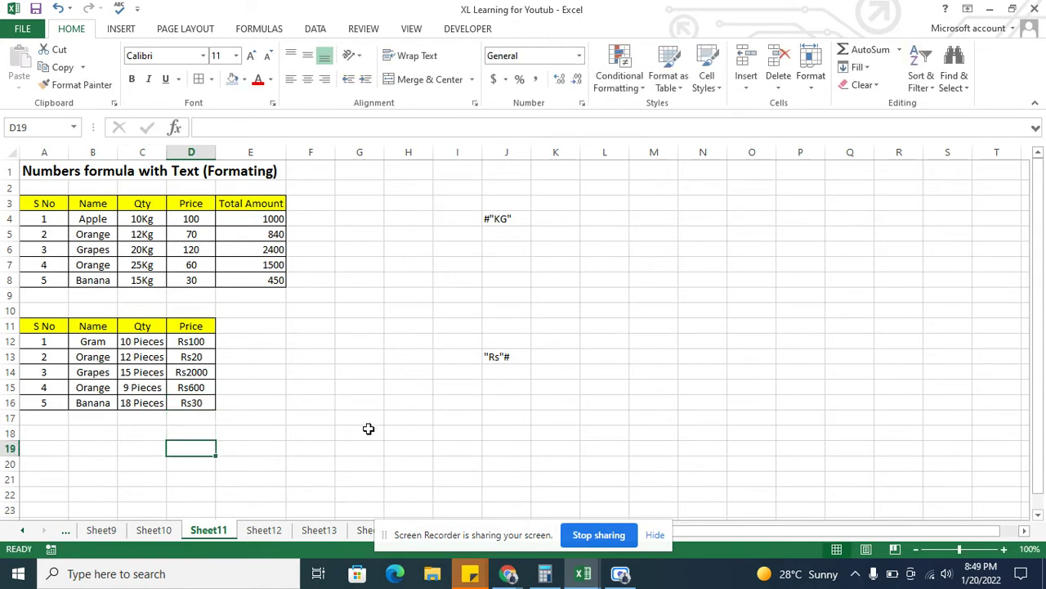
pyautogui.write('=')
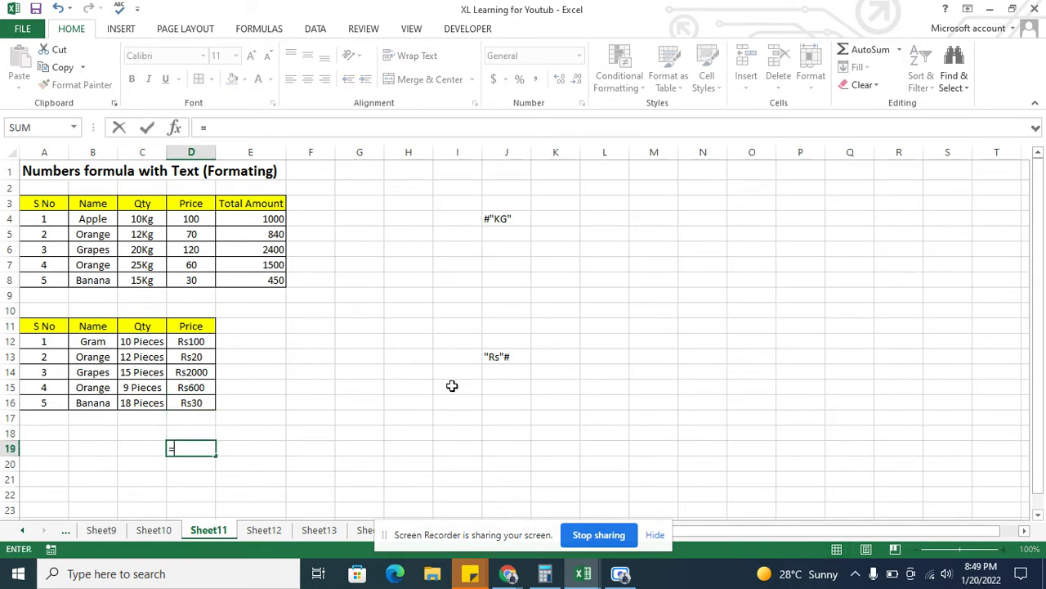
pyautogui.write('sum')
pyautogui.press('Tab')
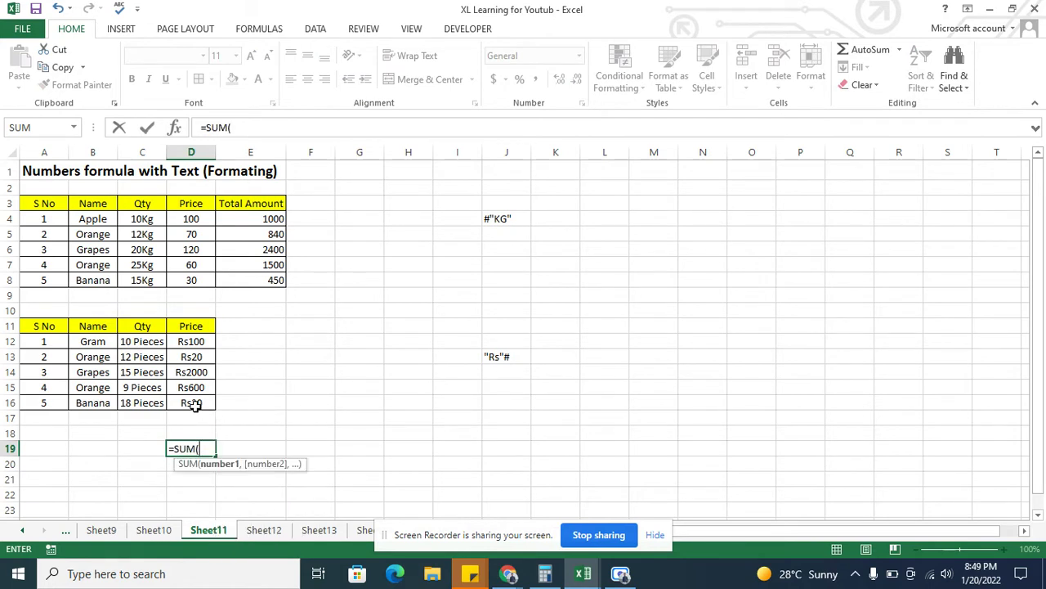
pyautogui.moveTo(196, 402); pyautogui.dragTo(187, 344)
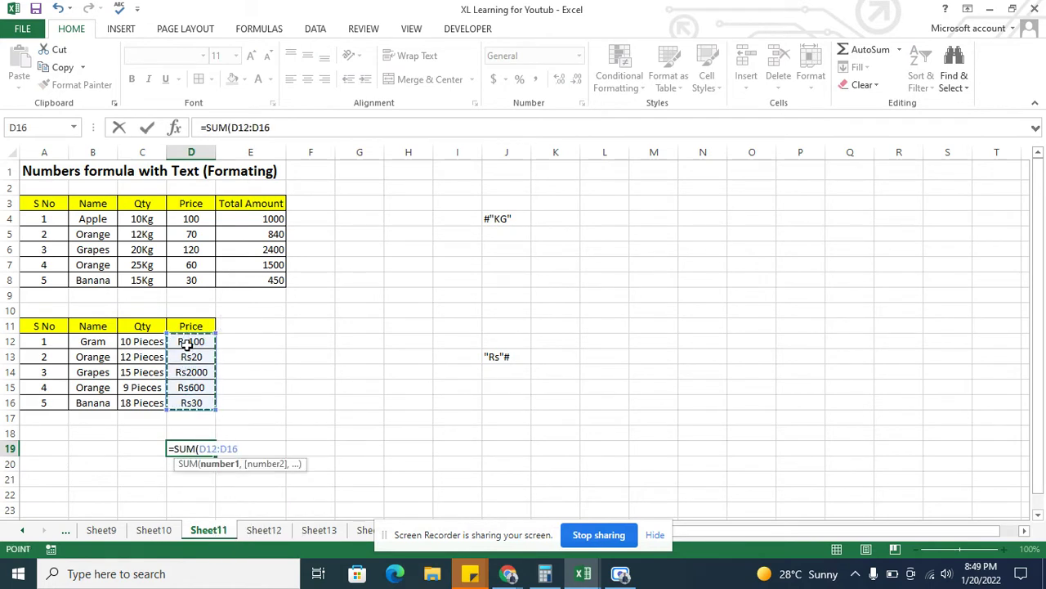
pyautogui.press('Return')
pyautogui.press('Up')
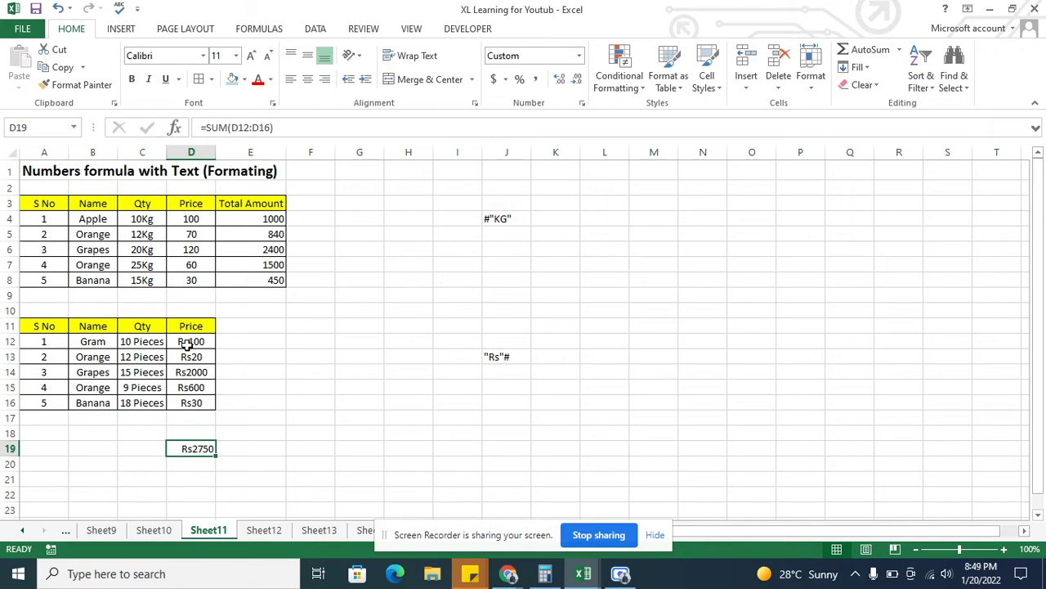
# Switch to Sheet12 and turn on AutoFilter for the table's header row
pyautogui.click(265, 531)
pyautogui.click(223, 373)
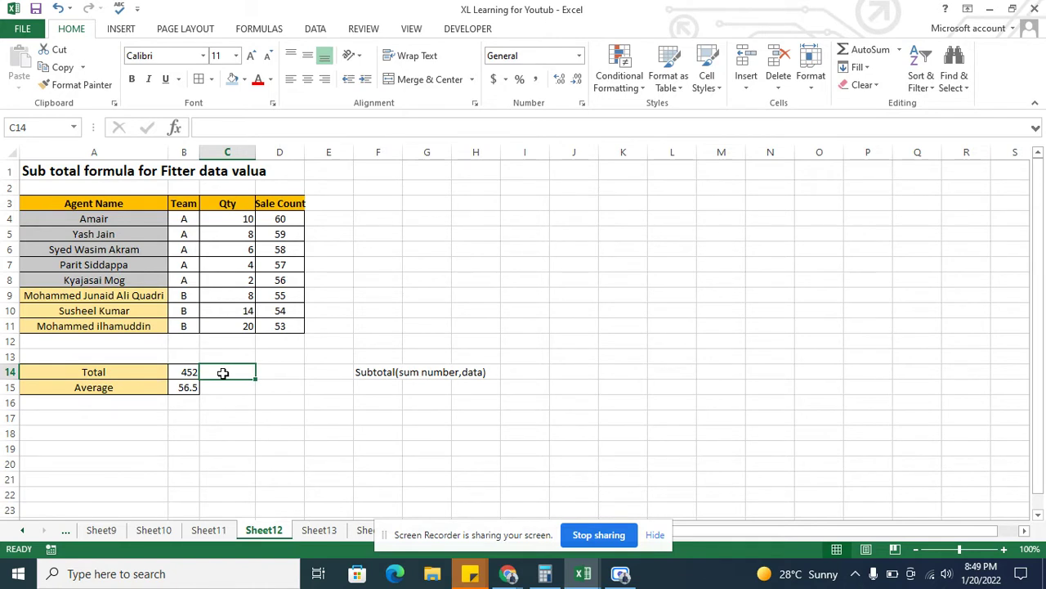
pyautogui.click(88, 201)
pyautogui.hotkey('ctrl', 'shift', 'Right')
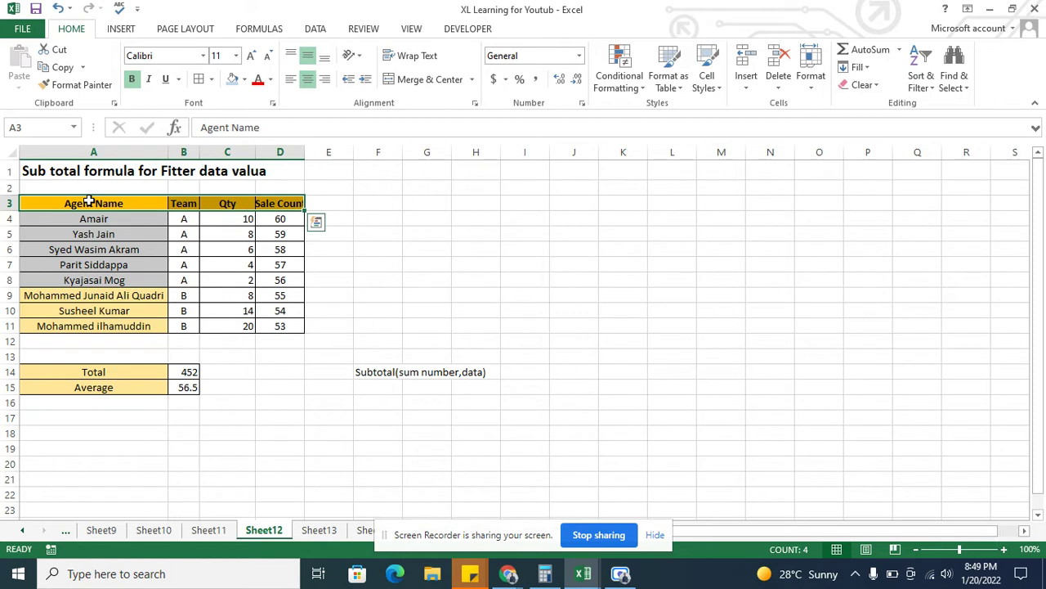
pyautogui.hotkey('ctrl', 'shift', 'l')
# Look through the Qty and Team filter lists, closing them unchanged
pyautogui.press('Right')
pyautogui.press('Right')
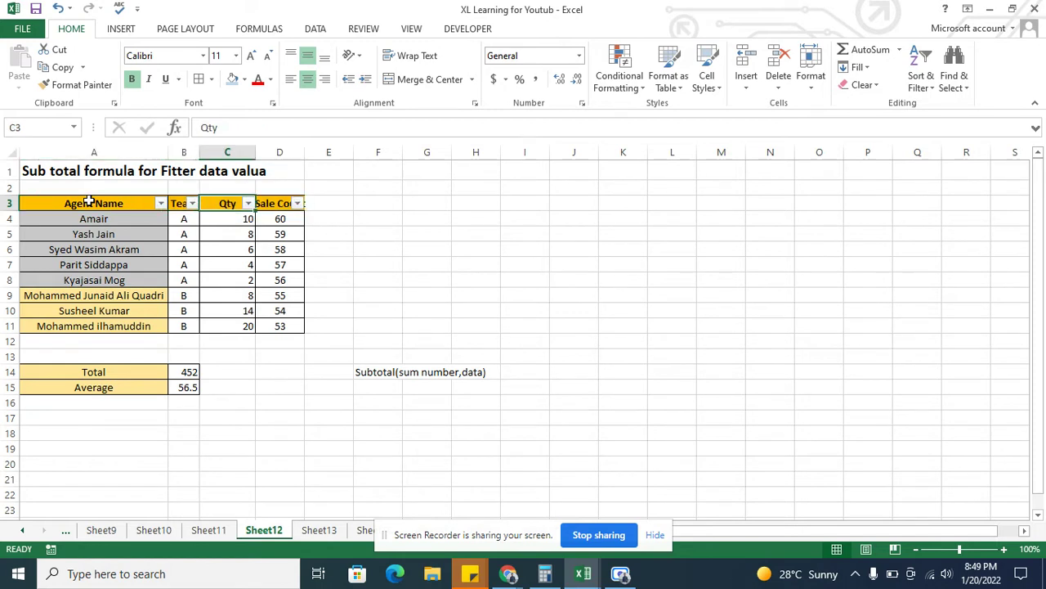
pyautogui.hotkey('alt', 'Down')
pyautogui.press('Down')
pyautogui.press('Down')
pyautogui.press('Escape')
pyautogui.press('Left')
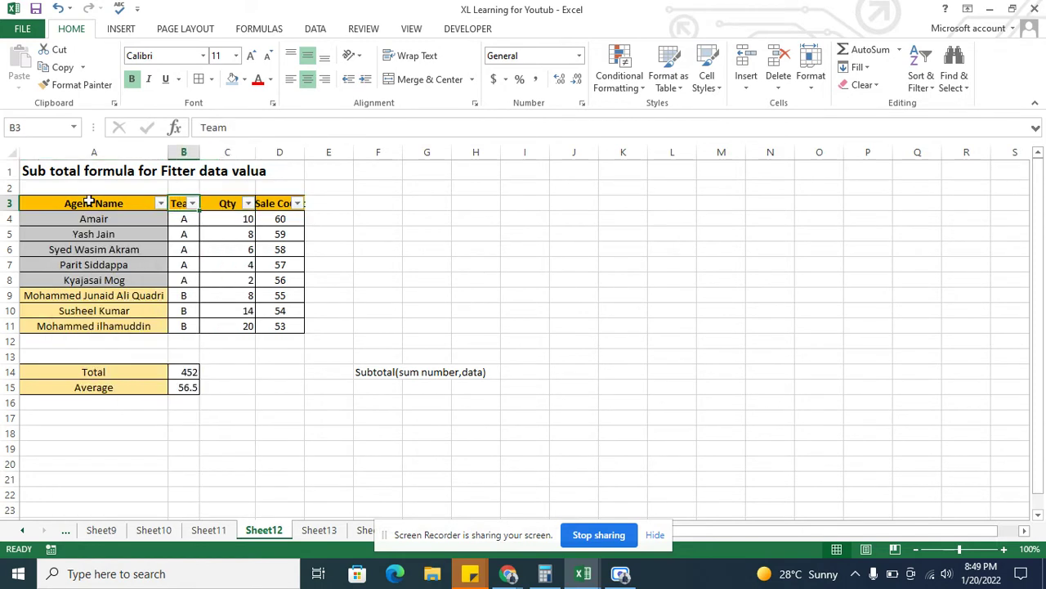
pyautogui.press('Left')
pyautogui.press('Right')
pyautogui.hotkey('alt', 'Down')
pyautogui.press('Down')
pyautogui.press('Down')
pyautogui.press('Down')
pyautogui.press('Down')
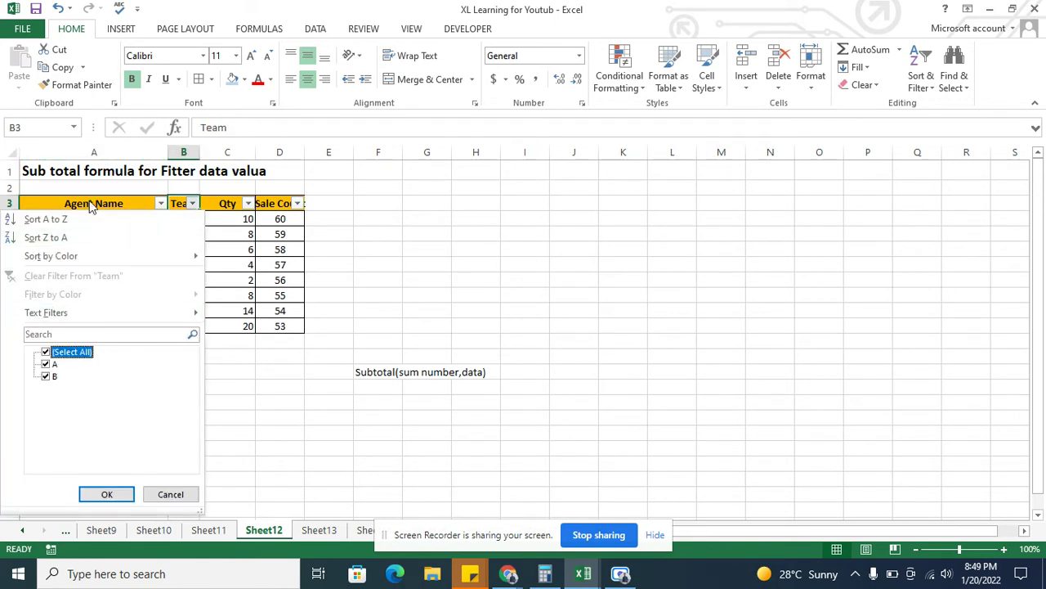
pyautogui.press('Escape')
# Move through the table to the Total value cell B14
pyautogui.press('Right')
pyautogui.press('Right')
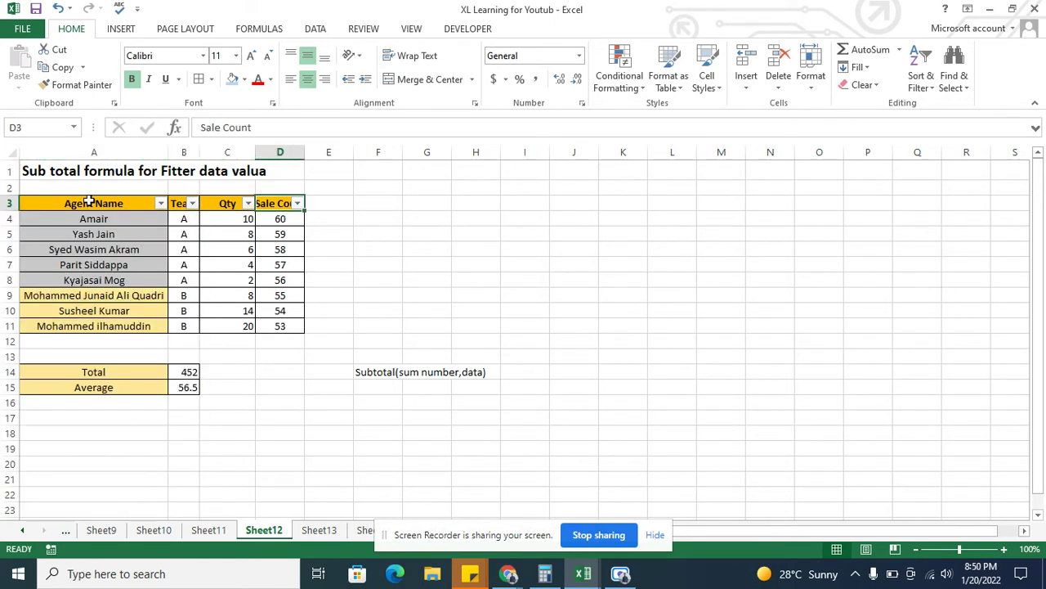
pyautogui.press('Down')
pyautogui.press('Down')
pyautogui.press('Down')
pyautogui.press('Down')
pyautogui.press('Down')
pyautogui.press('Up')
pyautogui.press('Up')
pyautogui.press('Up')
pyautogui.press('Up')
pyautogui.press('Up')
pyautogui.press('Left')
pyautogui.press('Left')
pyautogui.press('Right')
pyautogui.press('Down')
pyautogui.press('Right')
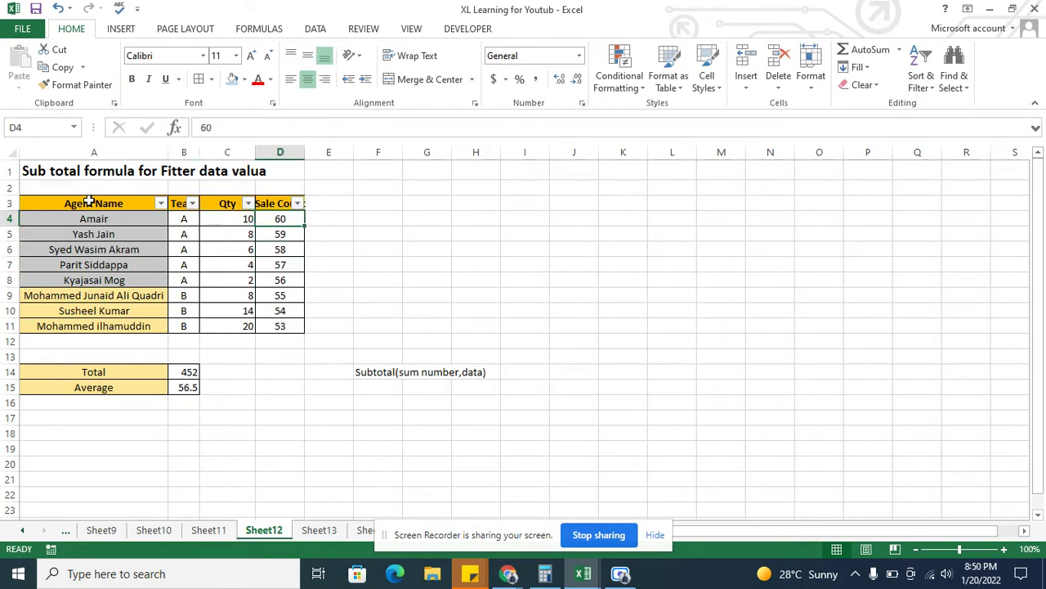
pyautogui.press('Left')
pyautogui.press('Left')
pyautogui.press('Left')
pyautogui.press('Down')
pyautogui.press('Down')
pyautogui.press('Down')
pyautogui.press('Down')
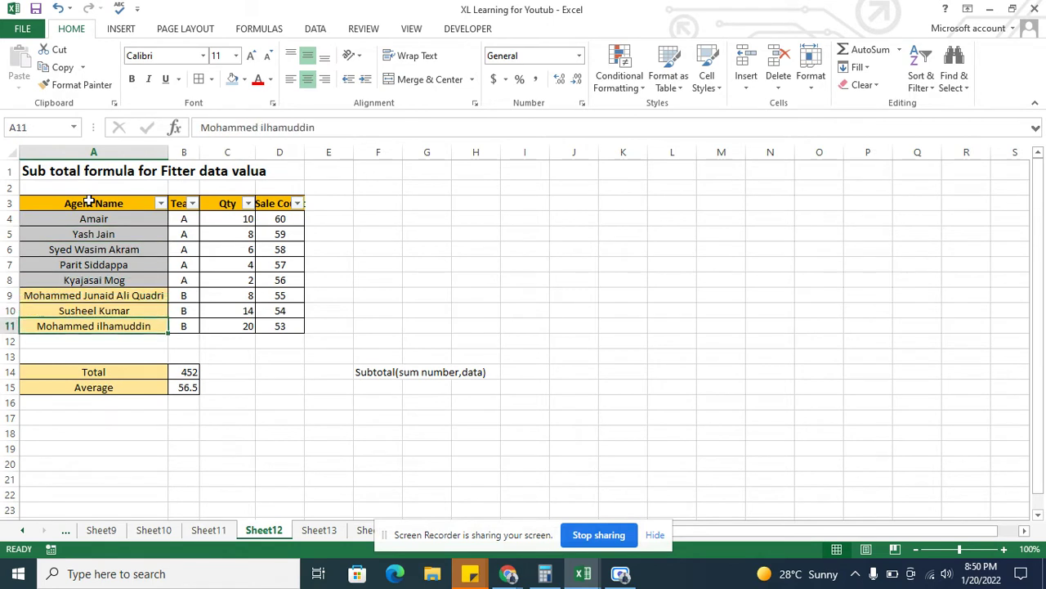
pyautogui.press('Down')
pyautogui.press('Down')
pyautogui.press('Down')
pyautogui.press('Right')
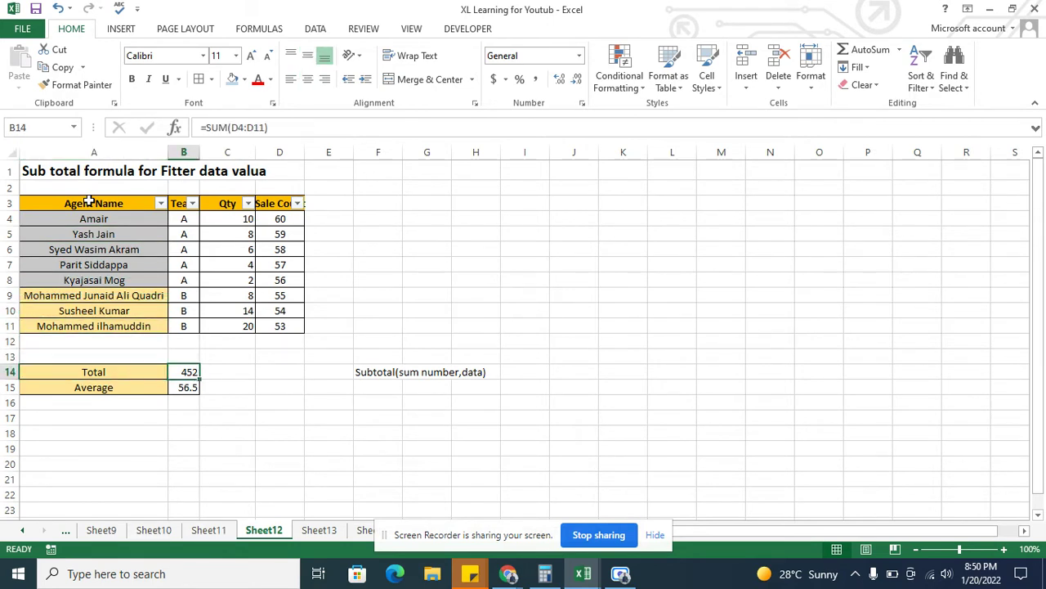
# Enter =SUM(D4:D11) in B14 for a Total of 452, then check B15's Average
pyautogui.write('=')
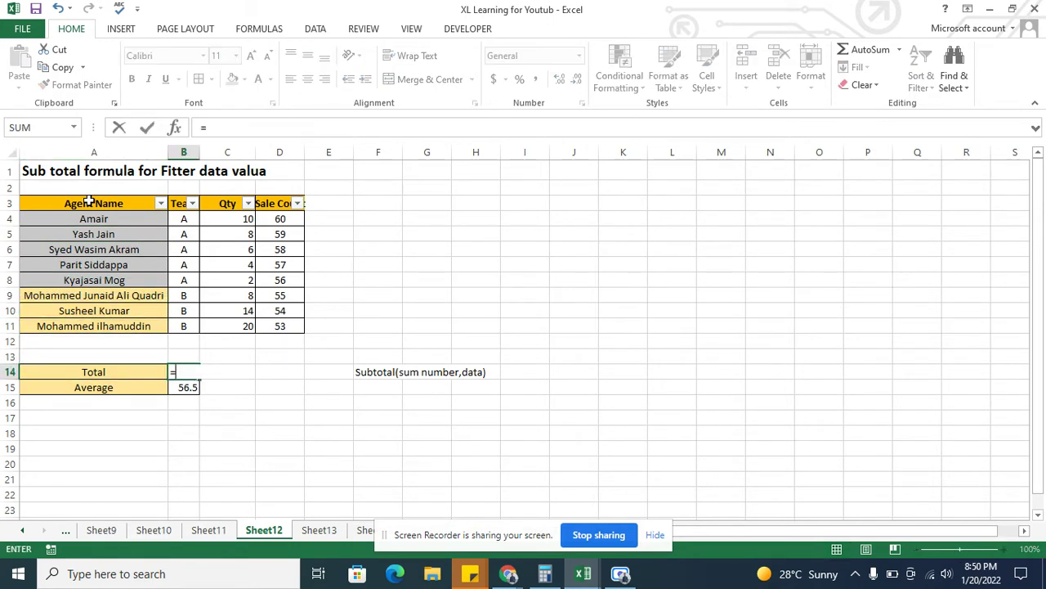
pyautogui.write('sum')
pyautogui.press('Tab')
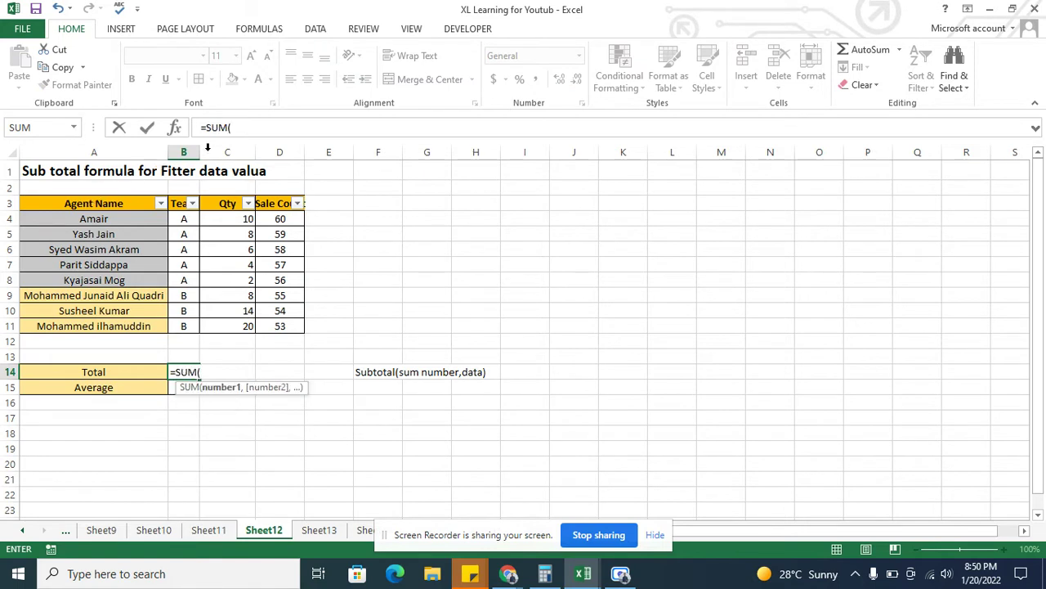
pyautogui.click(290, 221)
pyautogui.moveTo(290, 220); pyautogui.dragTo(282, 325)
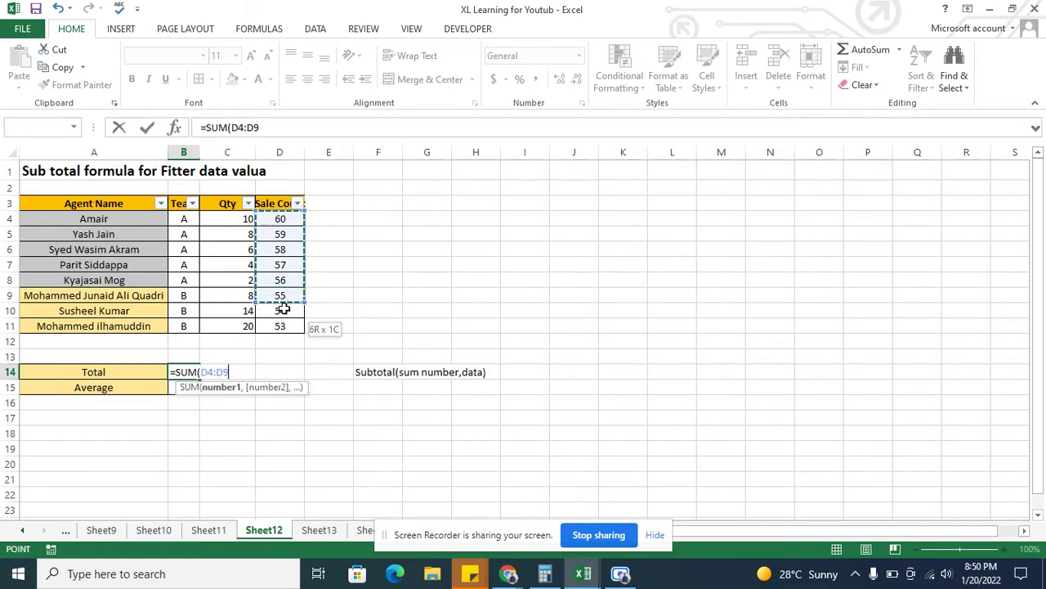
pyautogui.press('Return')
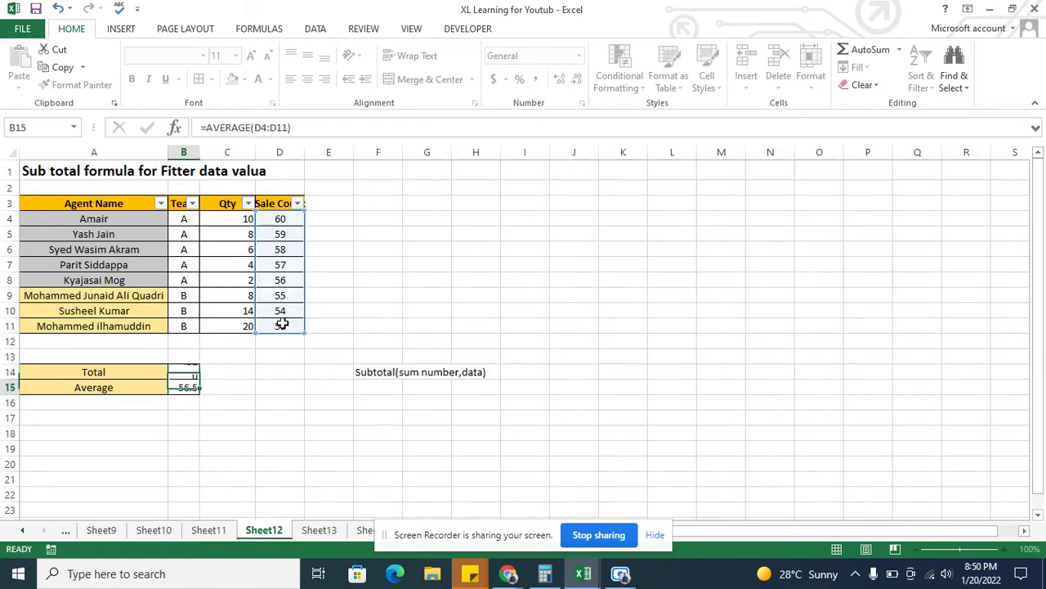
pyautogui.press('Up')
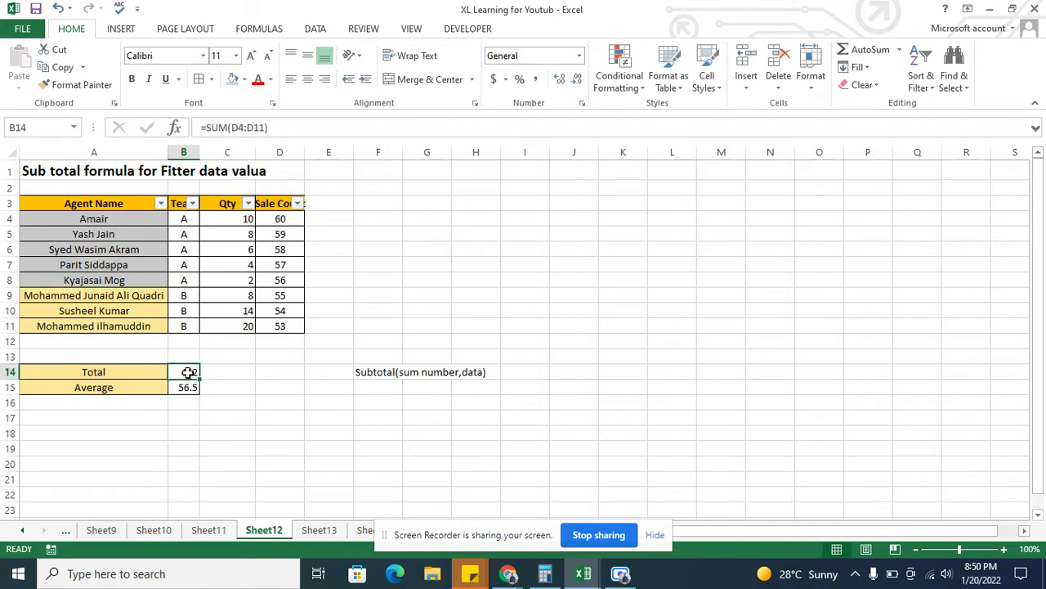
pyautogui.click(190, 387)
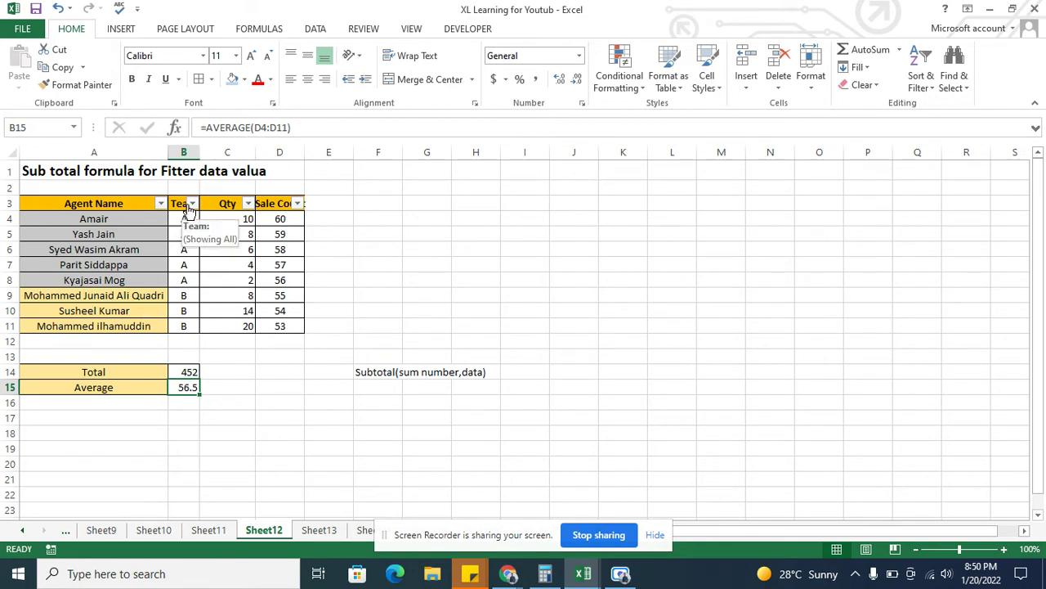
# Filter the Team column to team A only and recheck the Total in B14
pyautogui.click(190, 204)
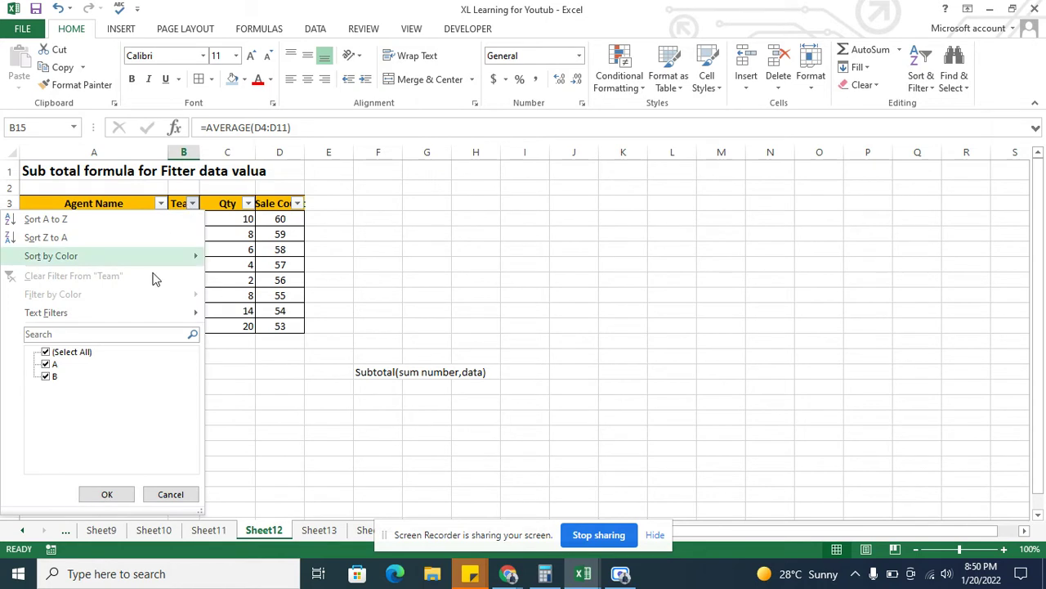
pyautogui.click(56, 353)
pyautogui.click(46, 364)
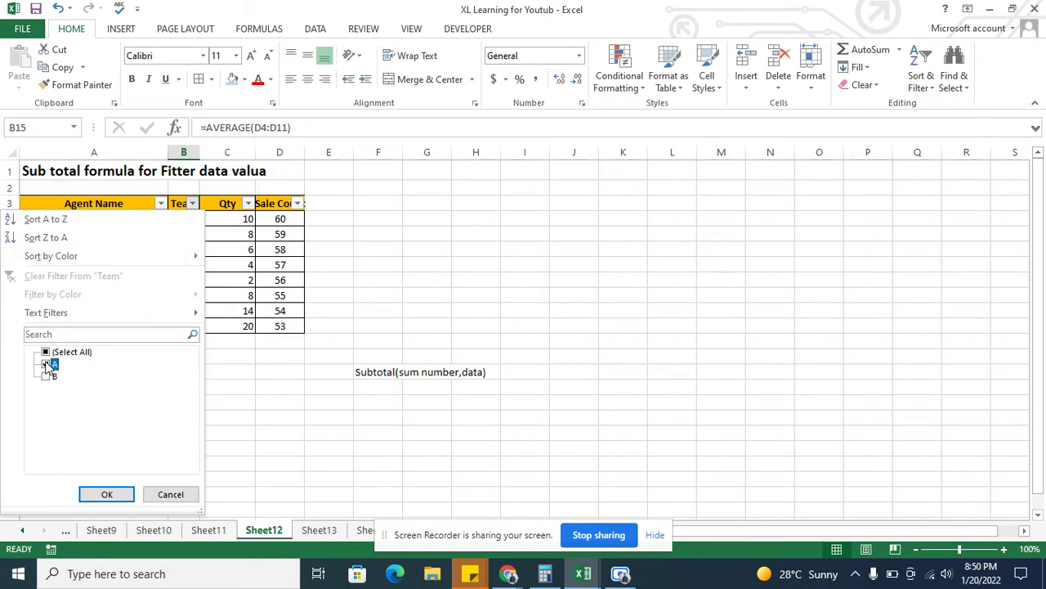
pyautogui.press('Return')
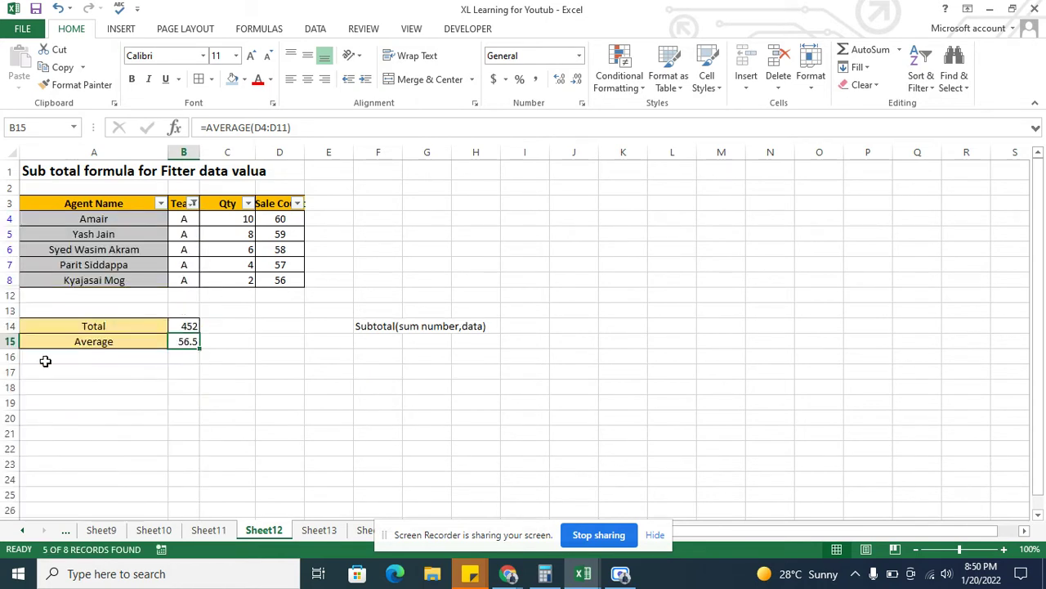
pyautogui.click(183, 327)
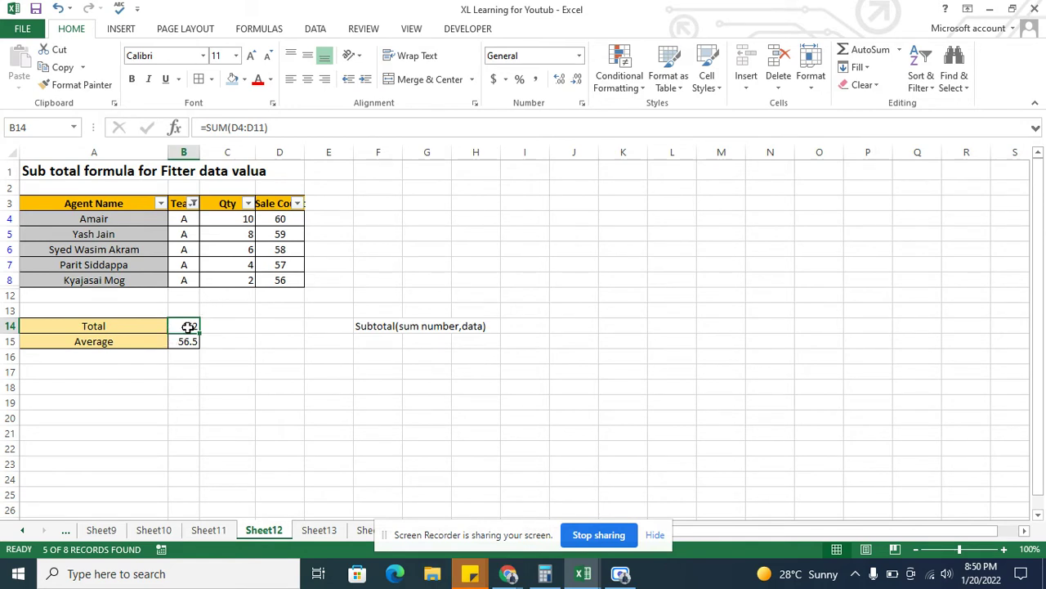
pyautogui.click(131, 202)
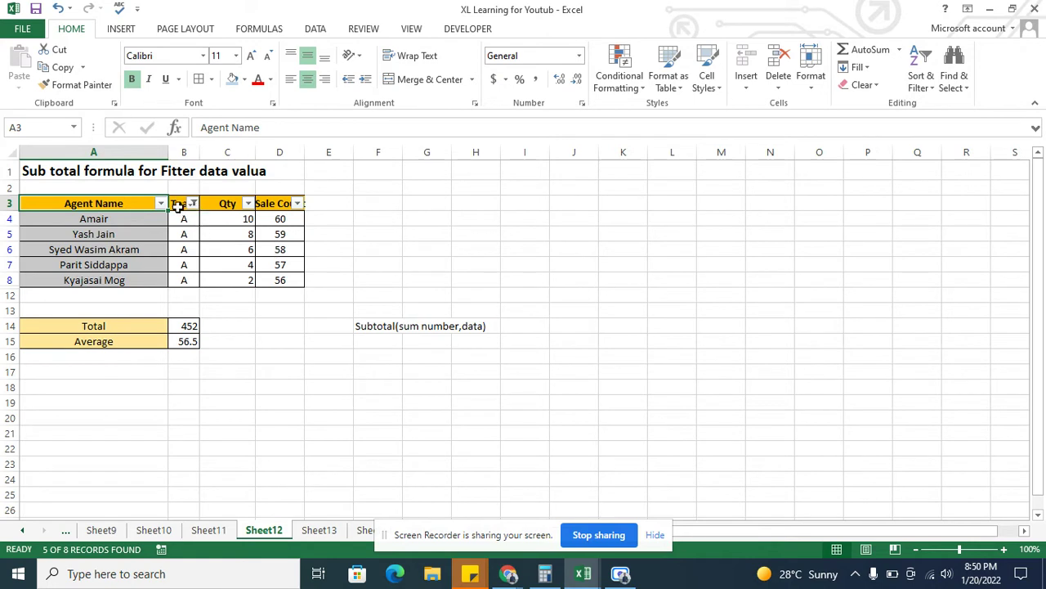
pyautogui.click(188, 325)
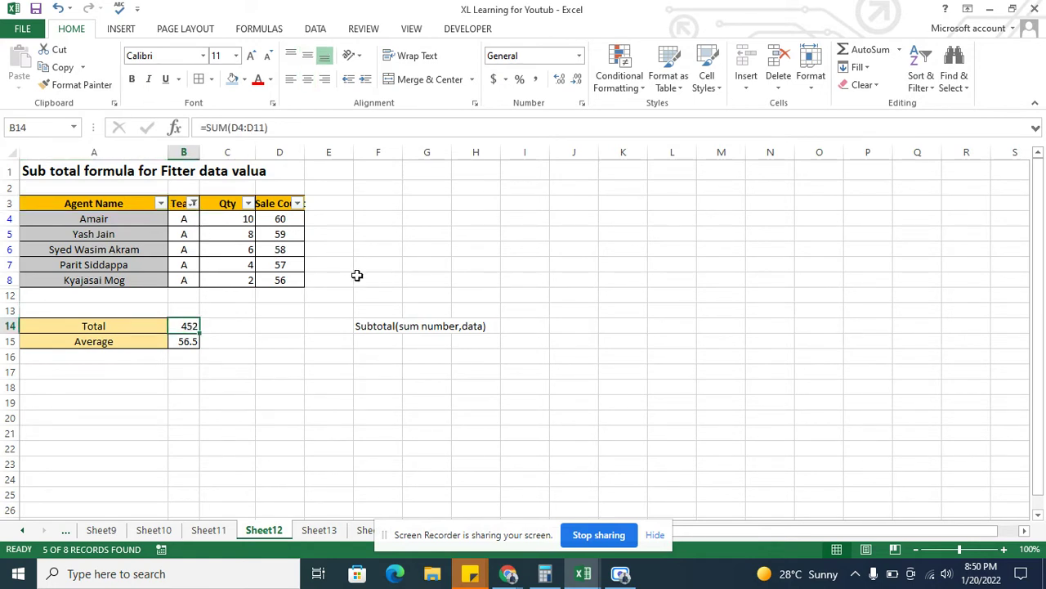
# Remove the table filter and clear the Total and Average values in B14:B15
pyautogui.click(180, 202)
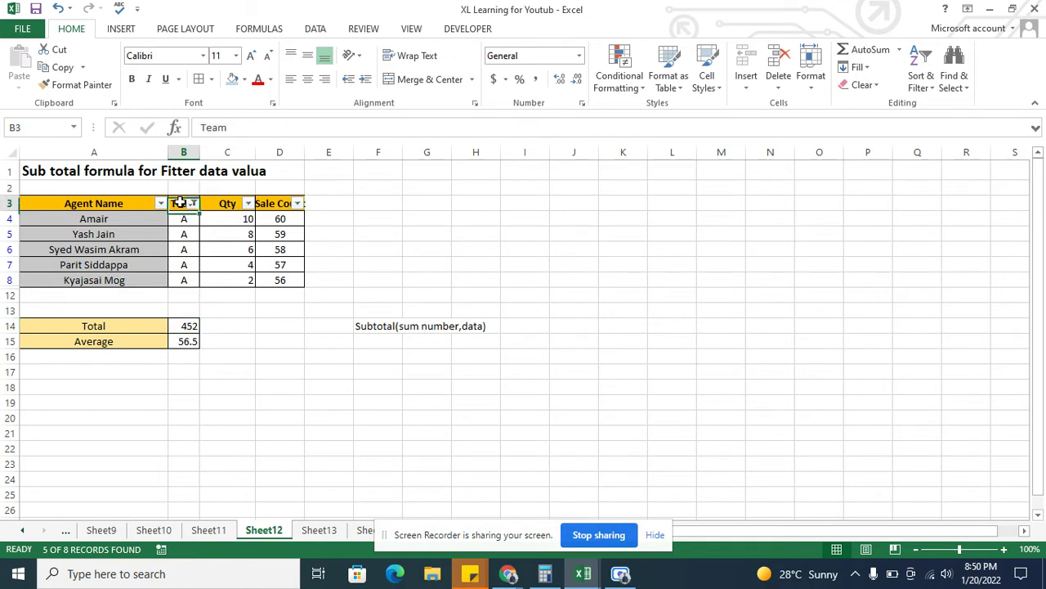
pyautogui.hotkey('ctrl', 'shift', 'l')
pyautogui.hotkey('ctrl', 'Down')
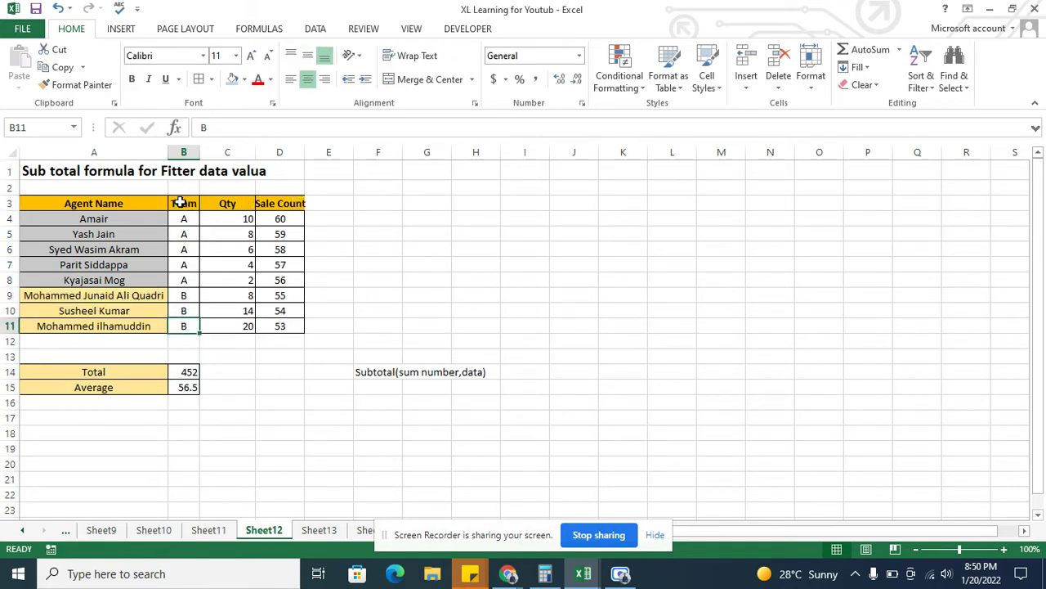
pyautogui.press('Down')
pyautogui.press('Down')
pyautogui.press('Down')
pyautogui.hotkey('shift', 'Down')
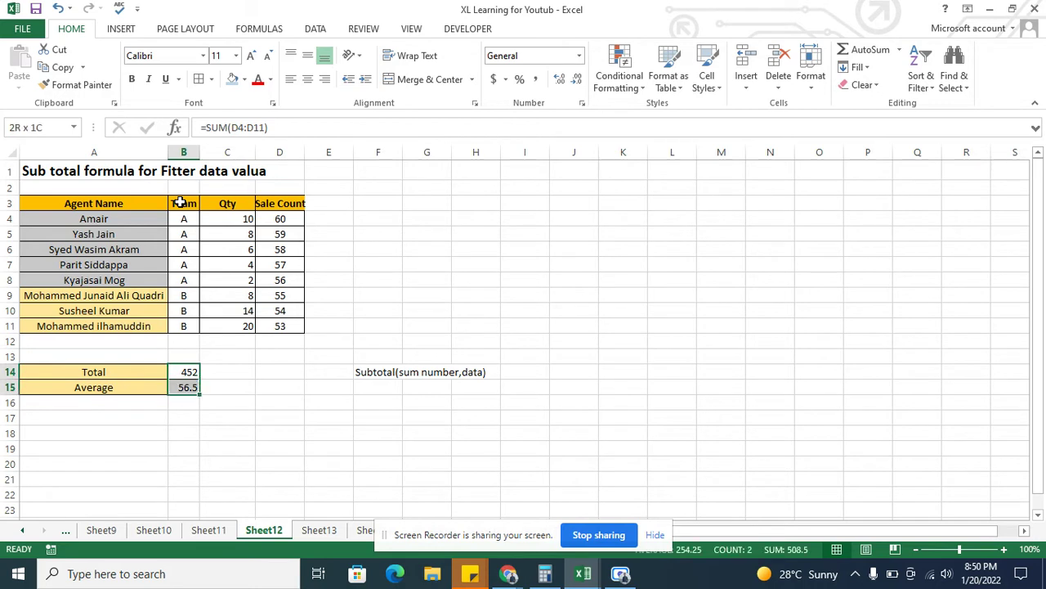
pyautogui.press('Delete')
pyautogui.hotkey('shift', 'Up')
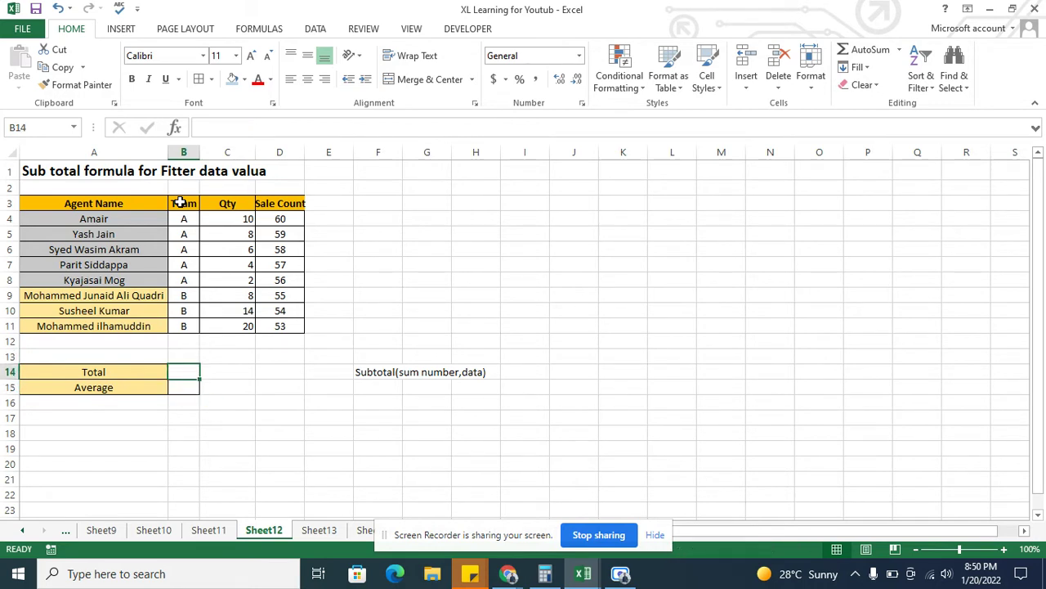
# Enter =SUBTOTAL(9,D4:D11) in B14 so the Total shows 452
pyautogui.write('=su')
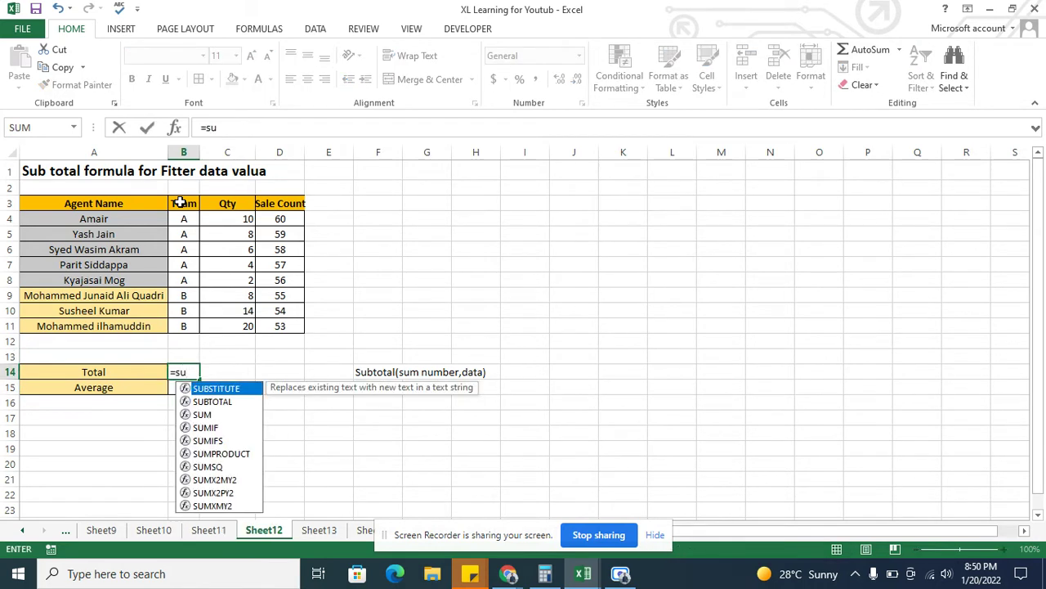
pyautogui.write('b')
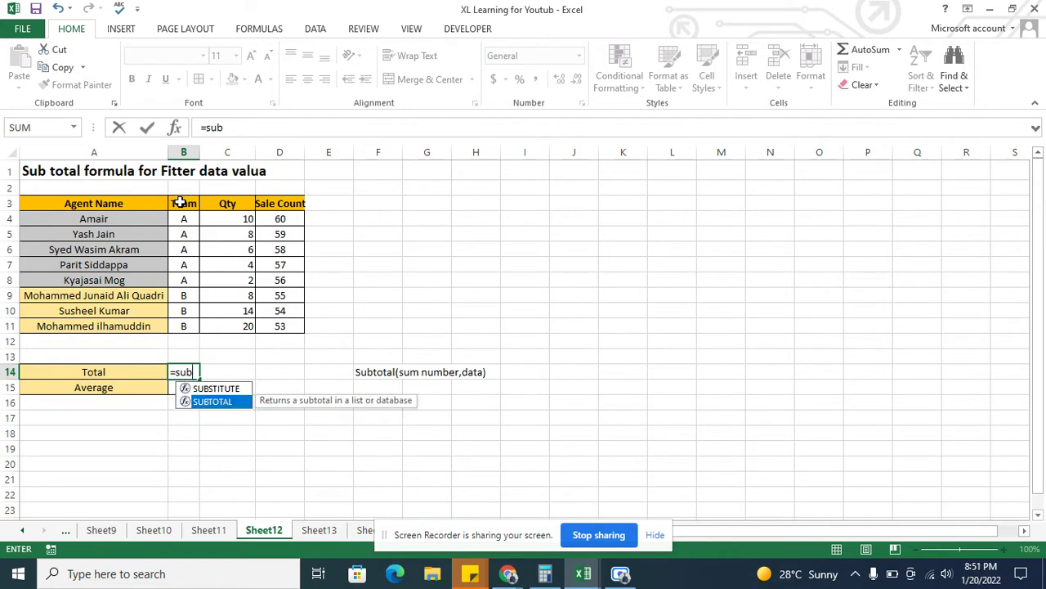
pyautogui.write('total')
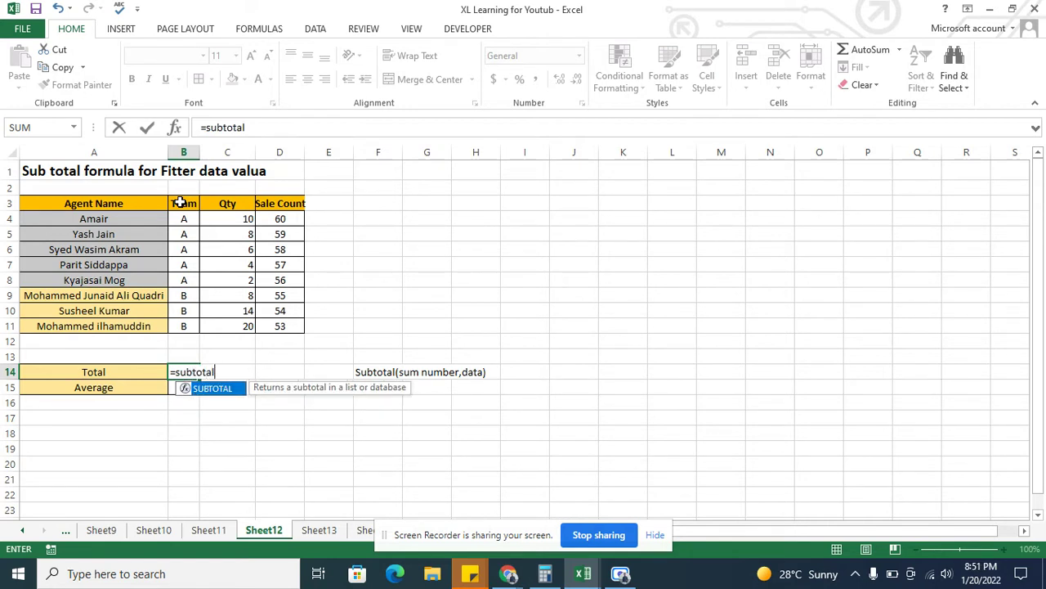
pyautogui.write('(')
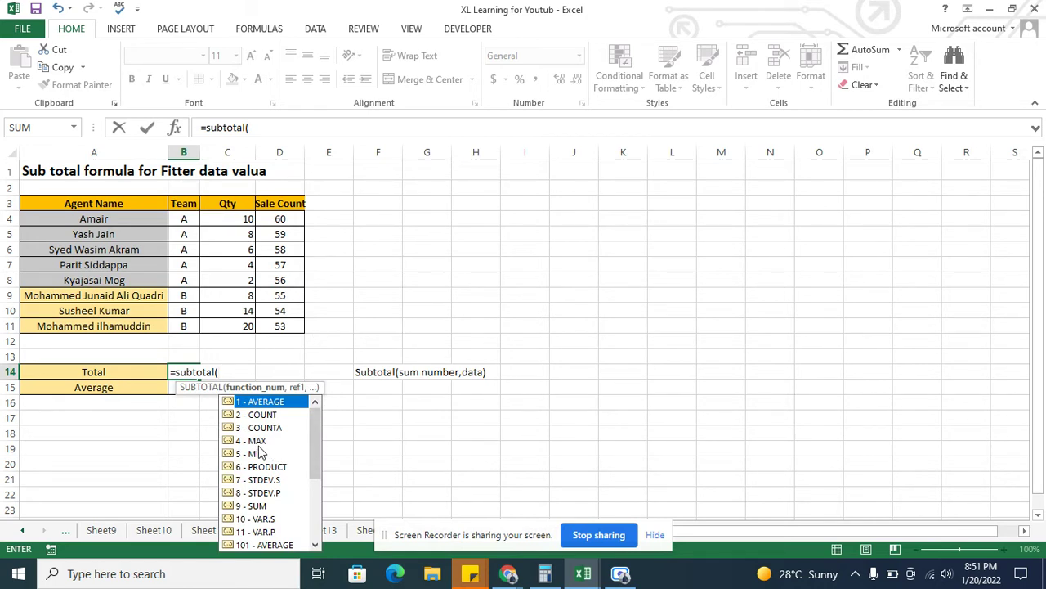
pyautogui.click(255, 506)
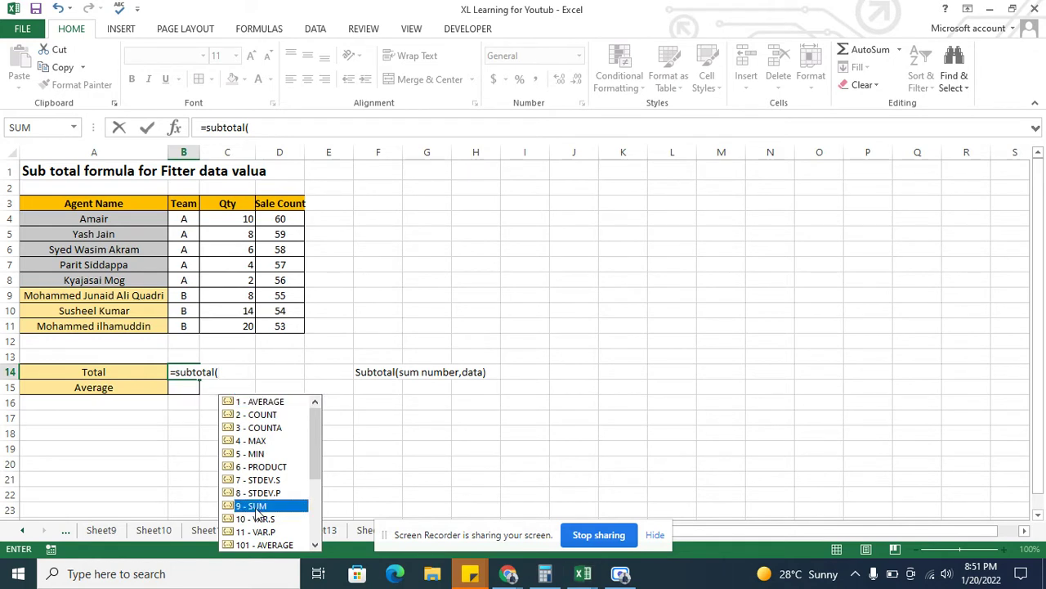
pyautogui.doubleClick(255, 506)
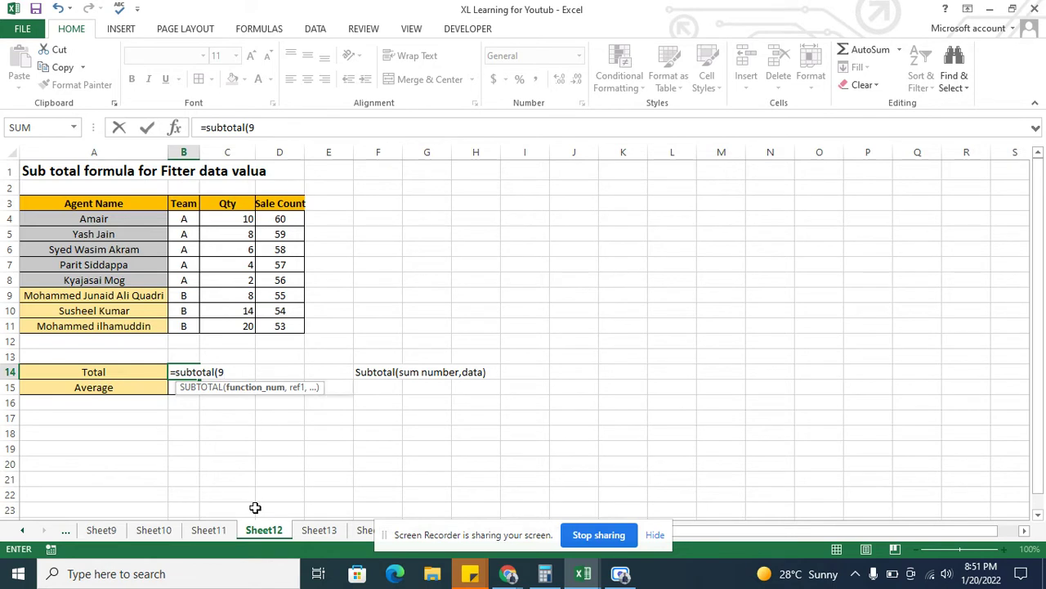
pyautogui.write(',')
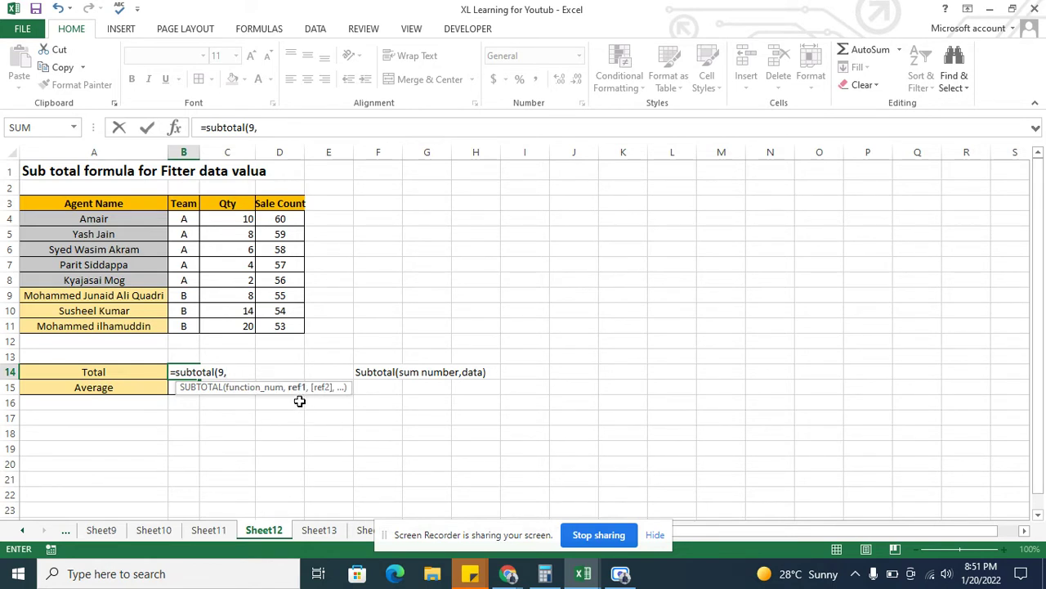
pyautogui.click(269, 219)
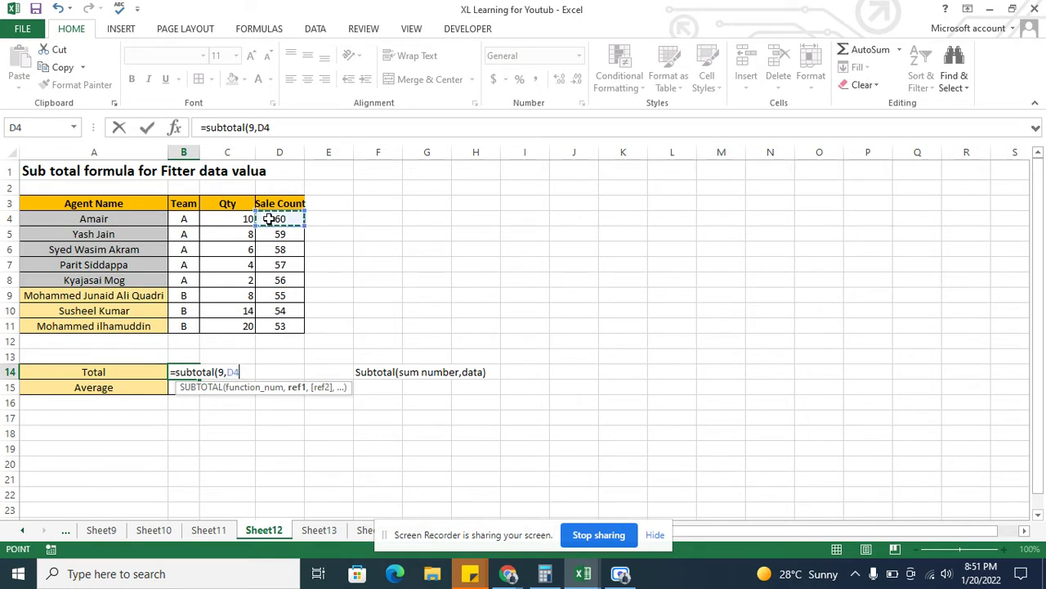
pyautogui.moveTo(269, 219); pyautogui.dragTo(281, 324)
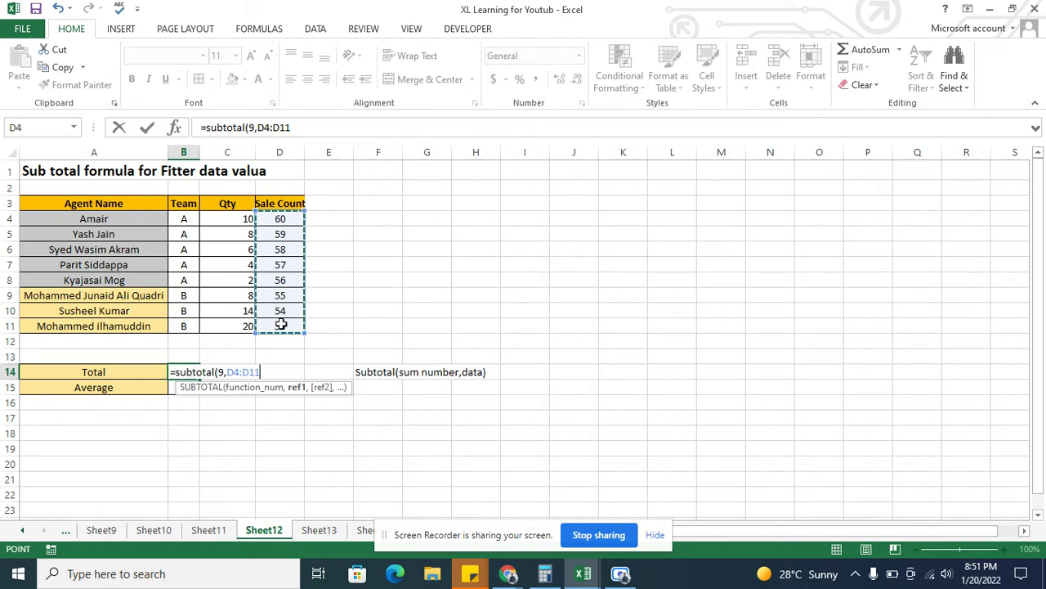
pyautogui.press('Return')
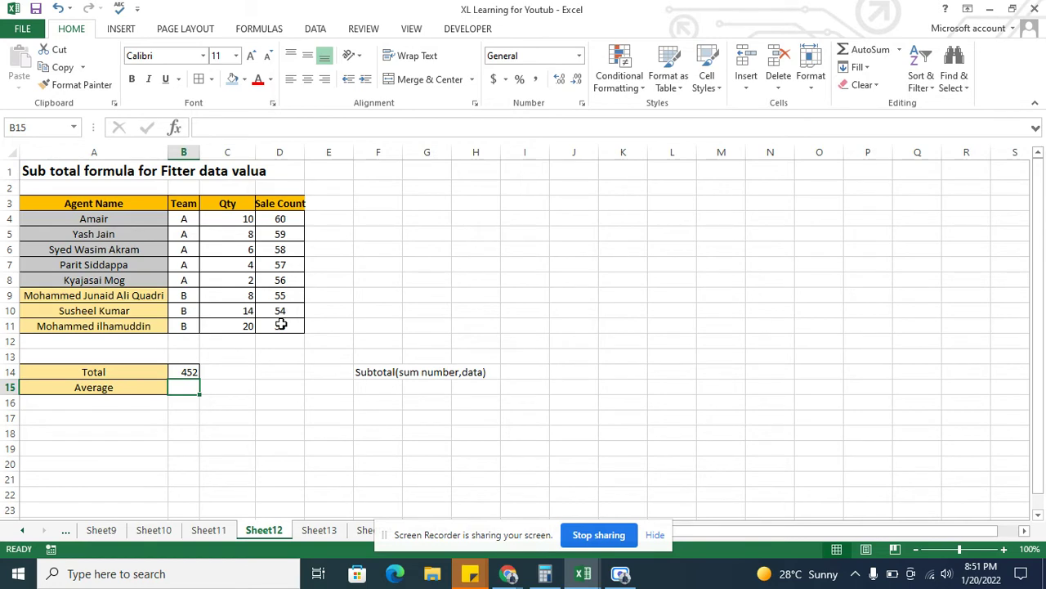
# Enter =SUBTOTAL(1,D4:D11) in B15 so the Average shows 56.5
pyautogui.write('=av')
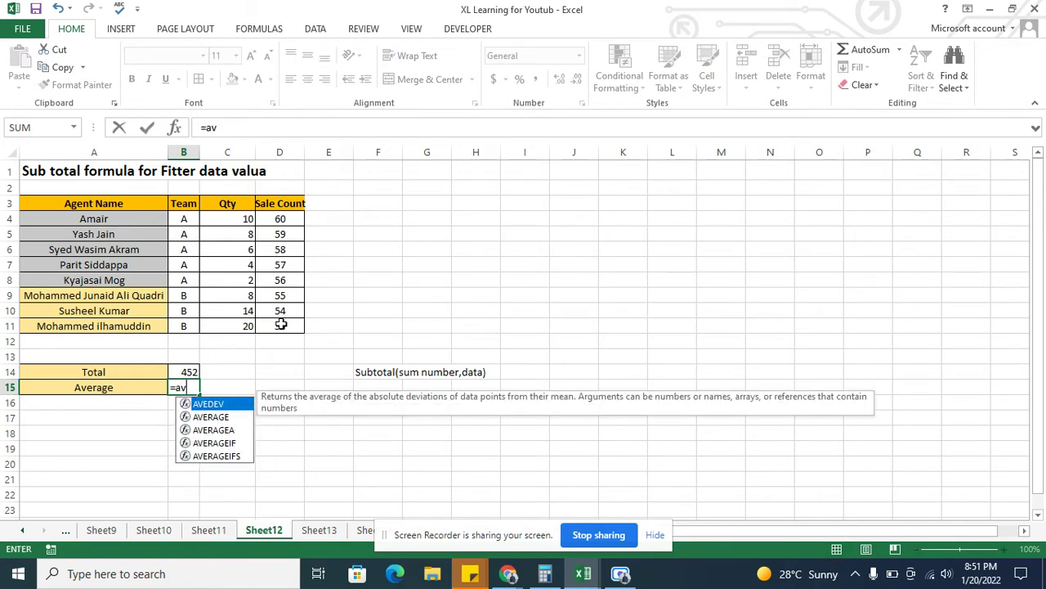
pyautogui.press('BackSpace')
pyautogui.press('BackSpace')
pyautogui.write('su')
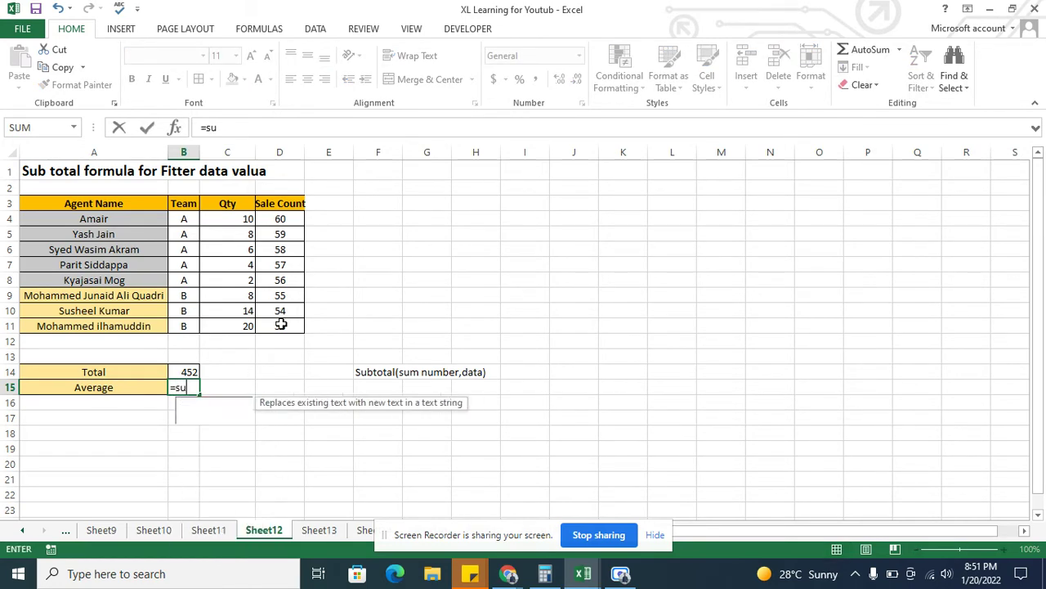
pyautogui.write('bt')
pyautogui.press('Tab')
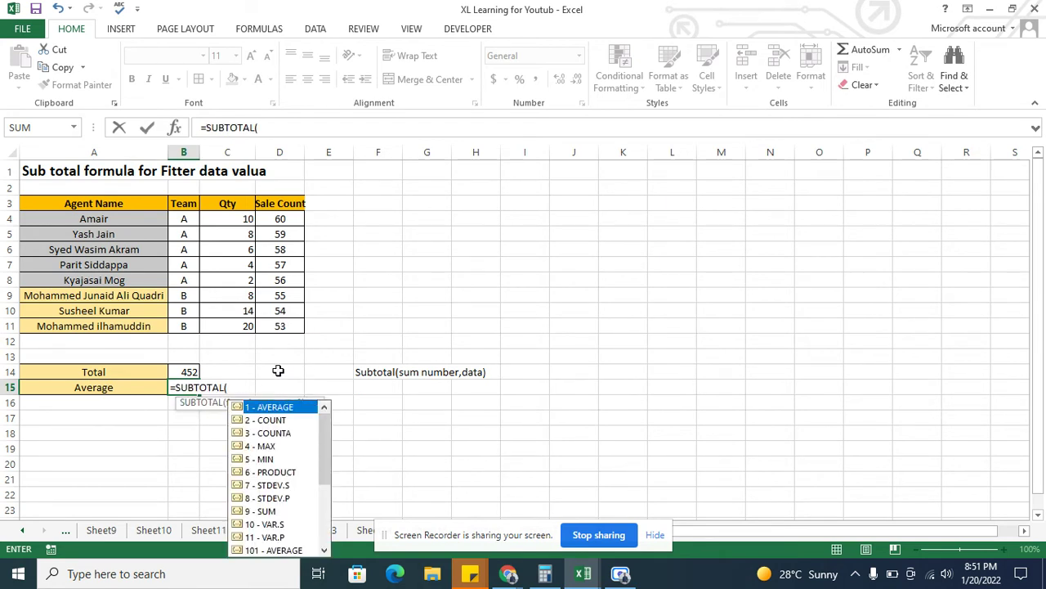
pyautogui.doubleClick(267, 407)
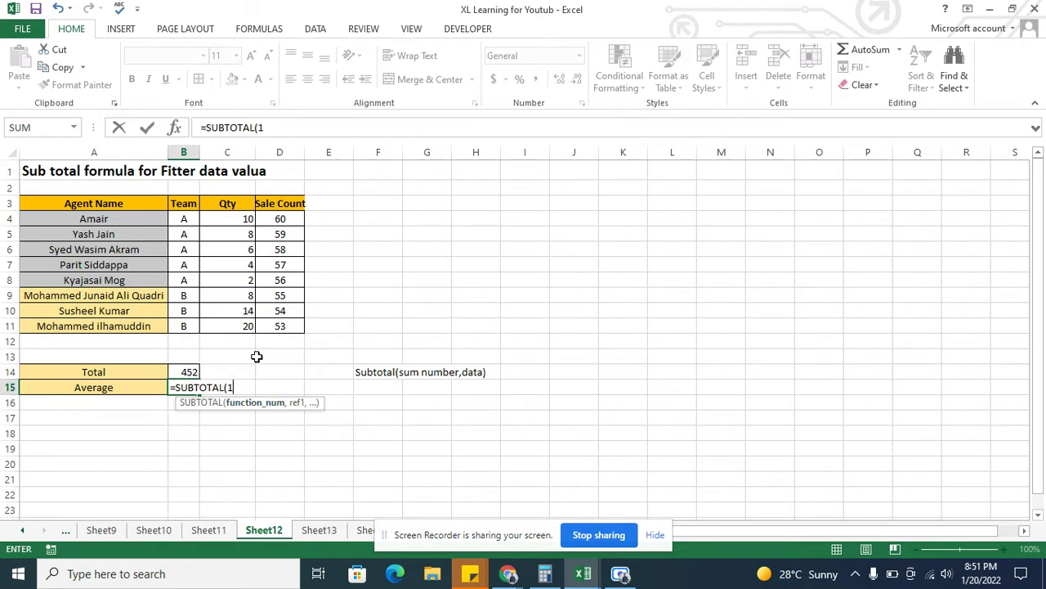
pyautogui.write(',')
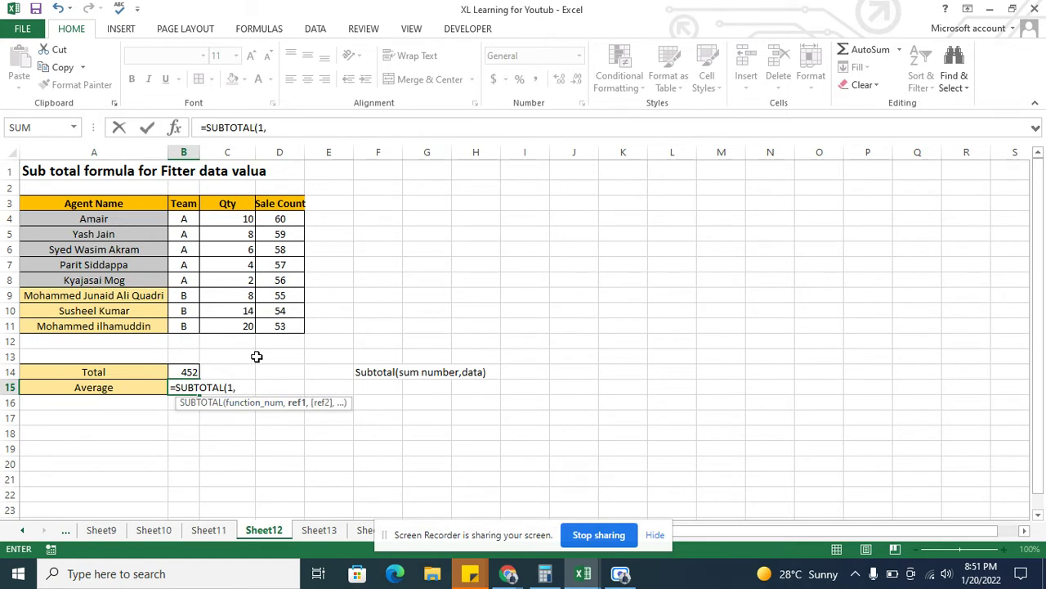
pyautogui.moveTo(268, 219); pyautogui.dragTo(276, 322)
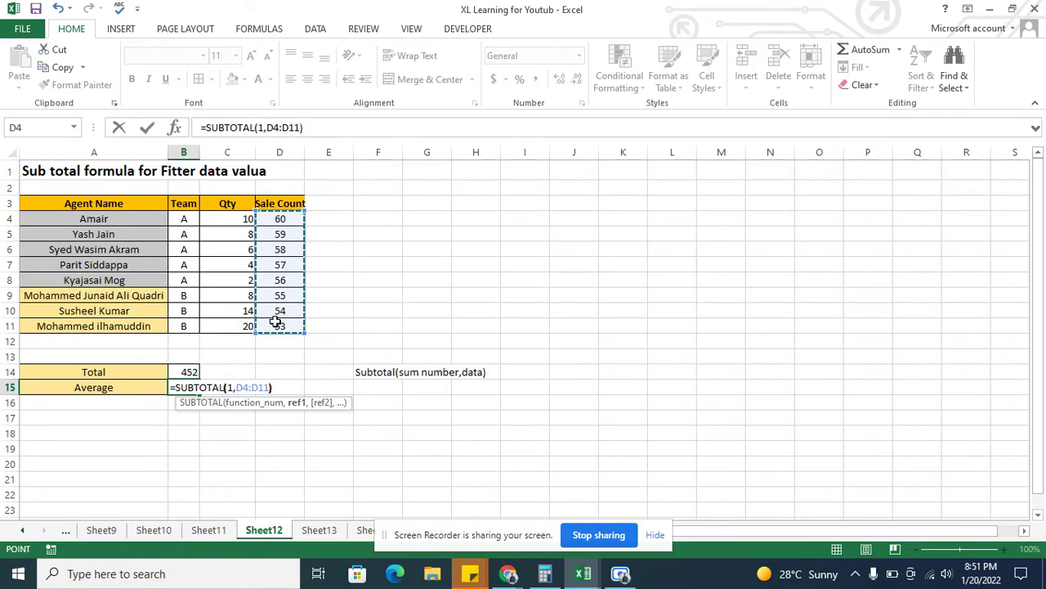
pyautogui.write(')')
pyautogui.press('Return')
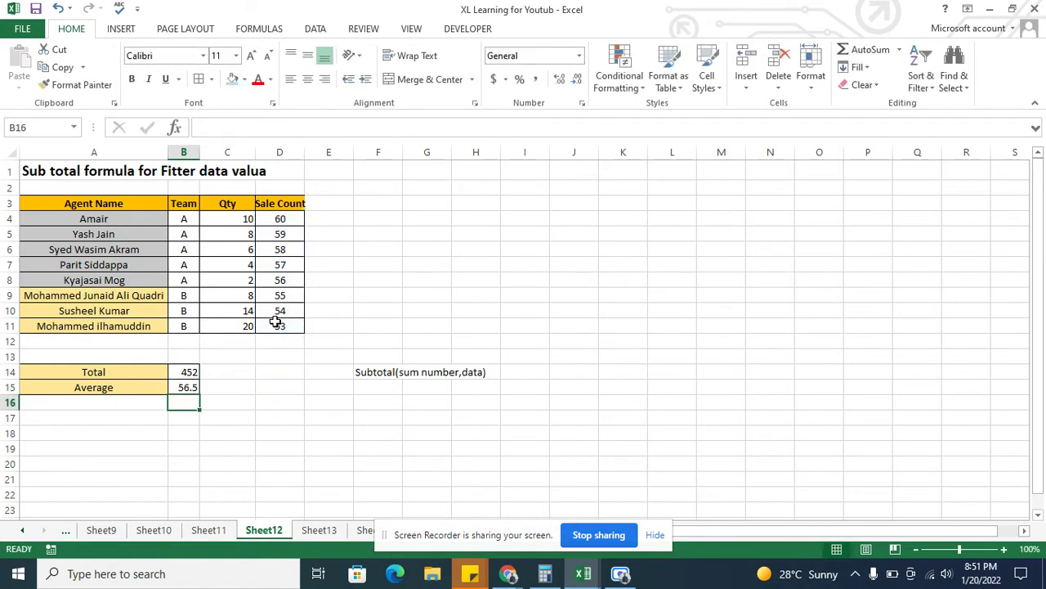
pyautogui.press('Up')
pyautogui.press('Up')
pyautogui.press('Up')
pyautogui.press('Up')
pyautogui.press('Up')
pyautogui.press('Up')
pyautogui.press('Up')
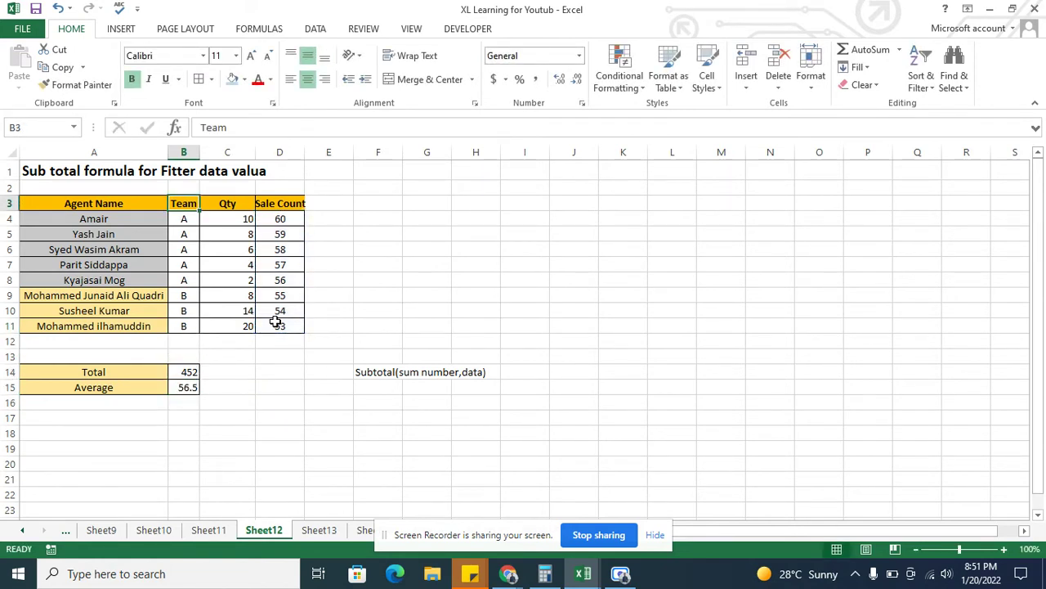
pyautogui.hotkey('ctrl', 'shift', 'l')
pyautogui.hotkey('alt', 'Down')
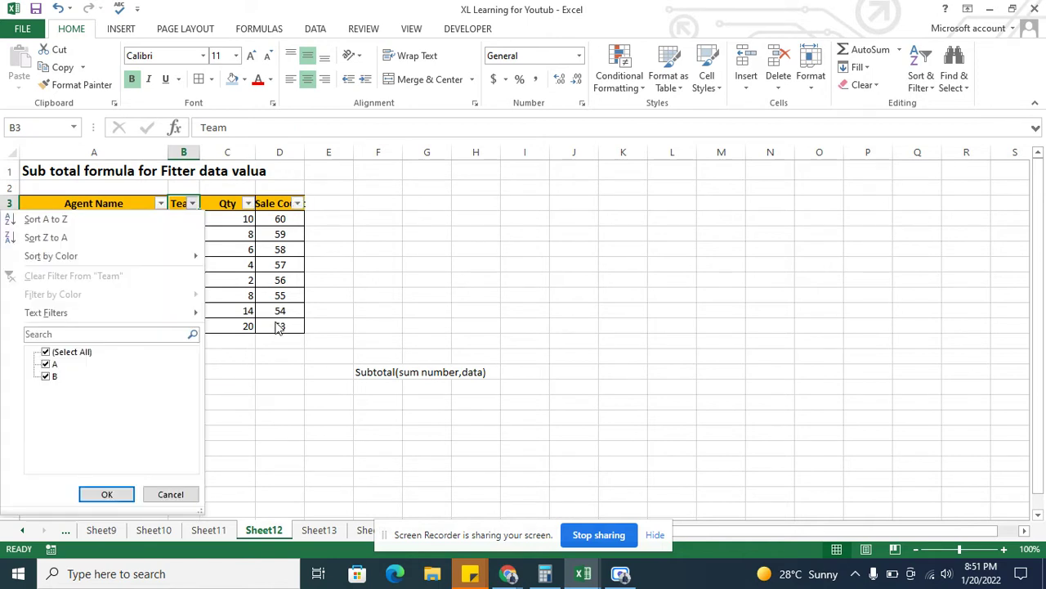
pyautogui.press('Escape')
pyautogui.press('Down')
pyautogui.press('Down')
pyautogui.press('Down')
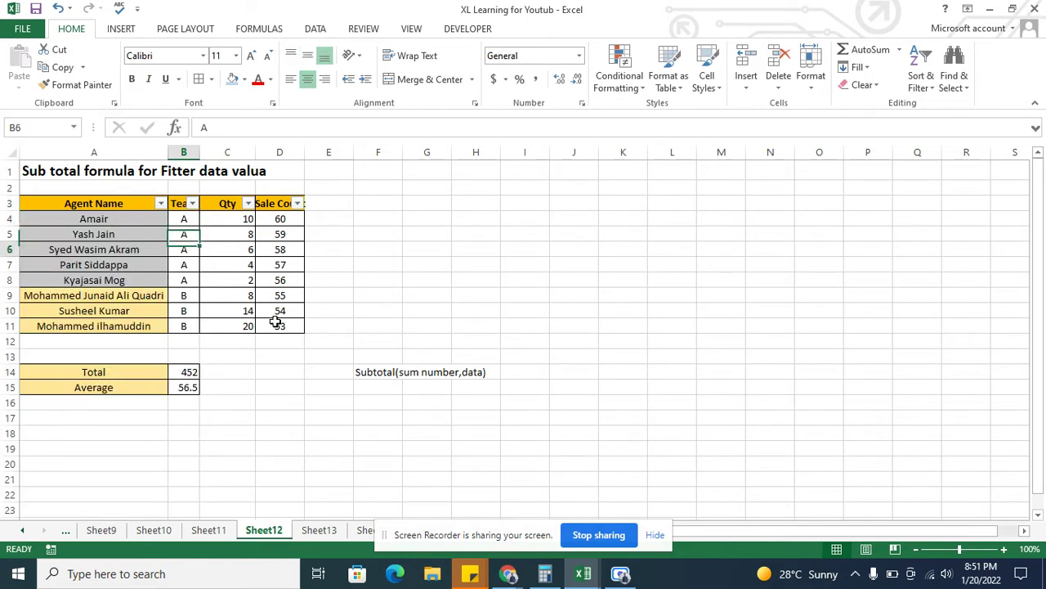
pyautogui.press('Down')
pyautogui.press('Down')
pyautogui.press('Down')
pyautogui.press('Down')
pyautogui.press('Down')
pyautogui.press('Down')
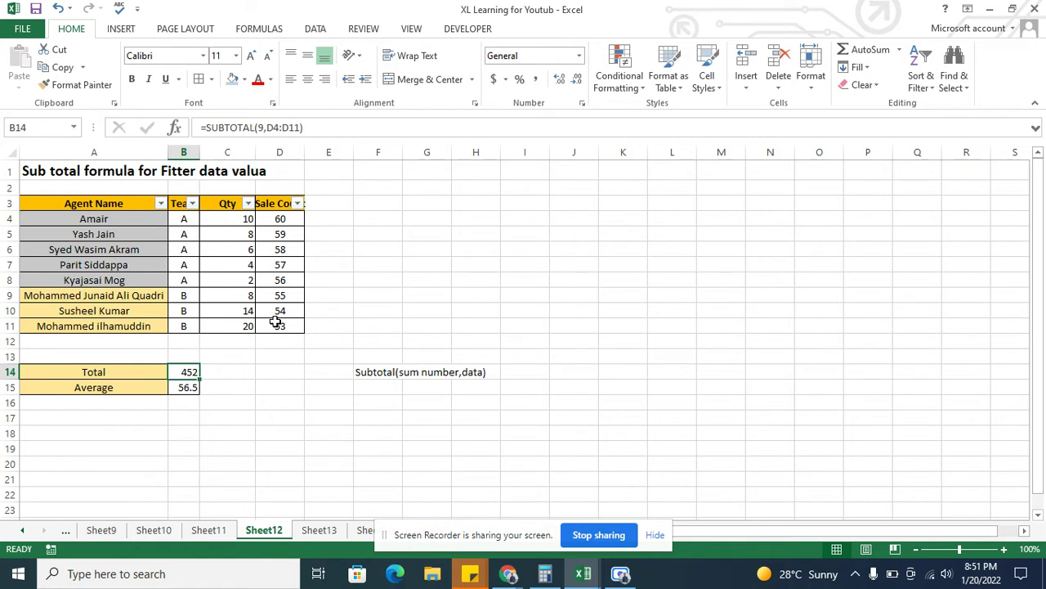
pyautogui.hotkey('ctrl', 'Up')
pyautogui.hotkey('ctrl', 'Up')
pyautogui.hotkey('ctrl', 'Up')
pyautogui.press('Down')
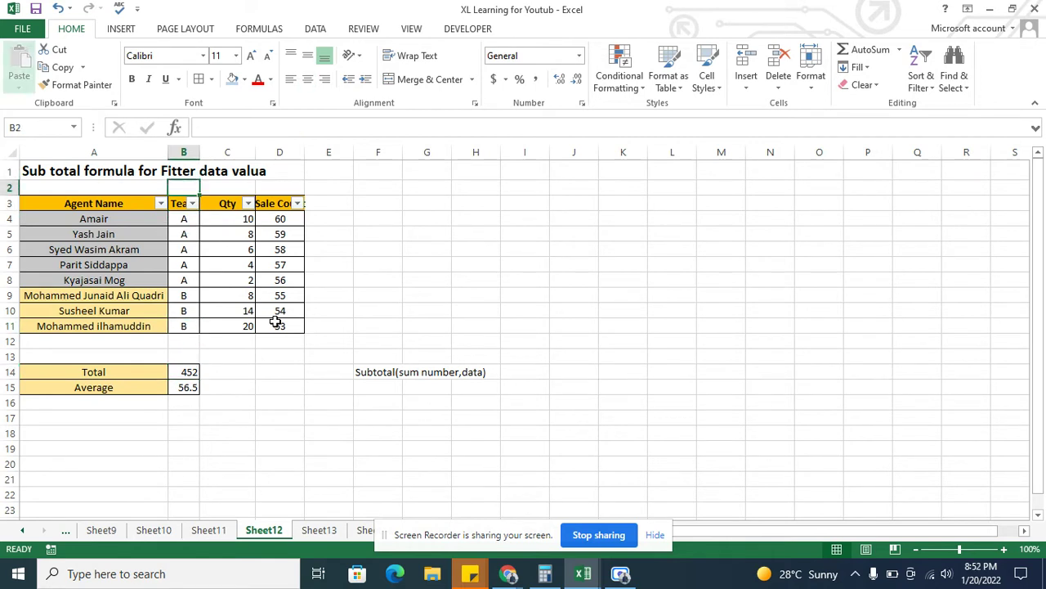
pyautogui.press('Up')
pyautogui.hotkey('alt', 'Down')
pyautogui.press('Tab')
pyautogui.press('space')
pyautogui.press('Down')
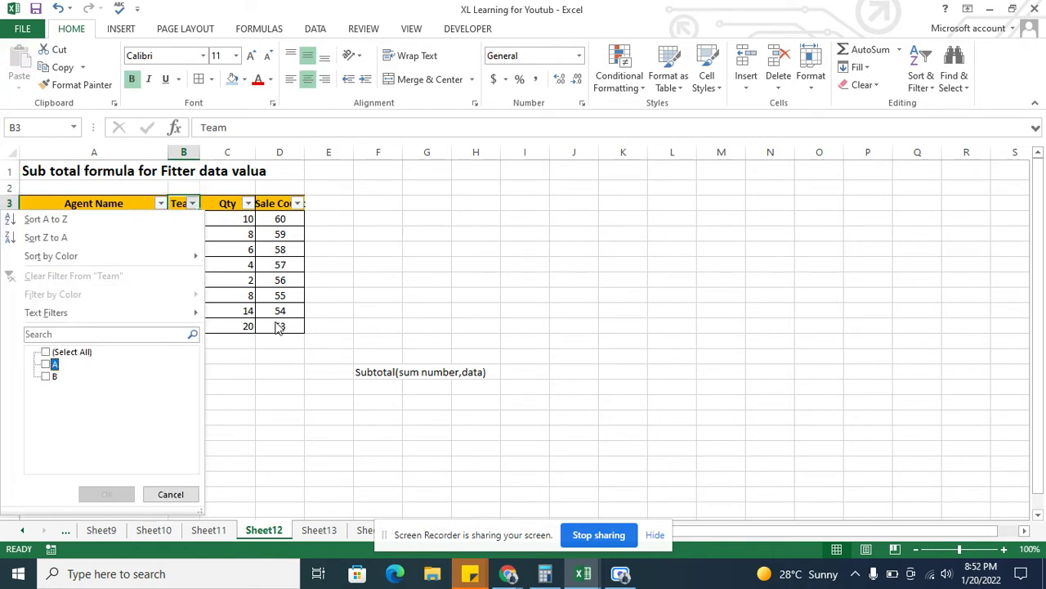
pyautogui.press('space')
pyautogui.press('Return')
pyautogui.press('Down')
pyautogui.press('Down')
pyautogui.press('Down')
pyautogui.press('Down')
pyautogui.press('Down')
pyautogui.press('Down')
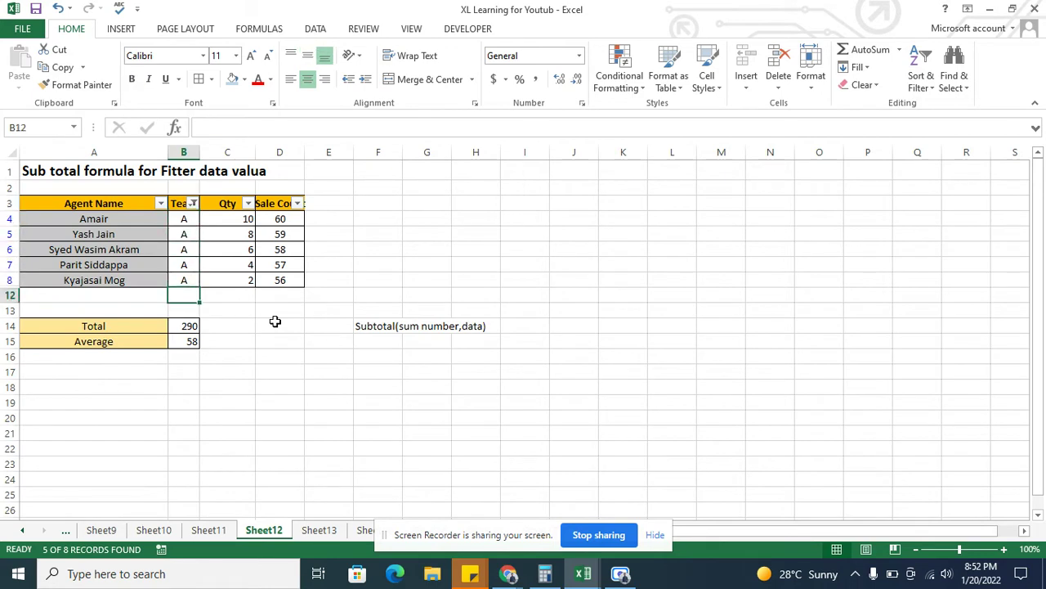
pyautogui.press('Down')
pyautogui.press('Down')
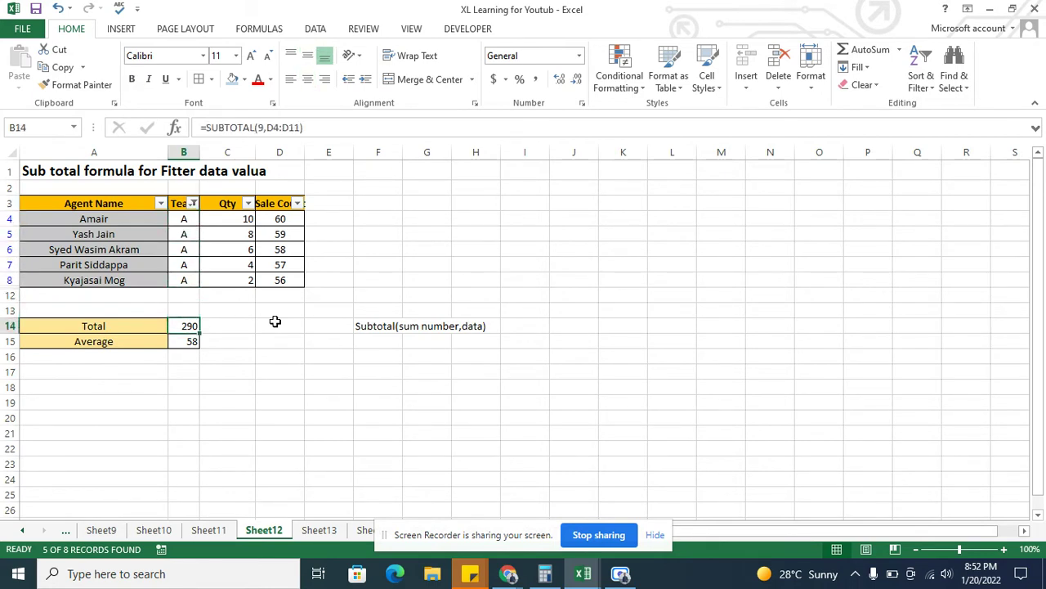
pyautogui.press('Down')
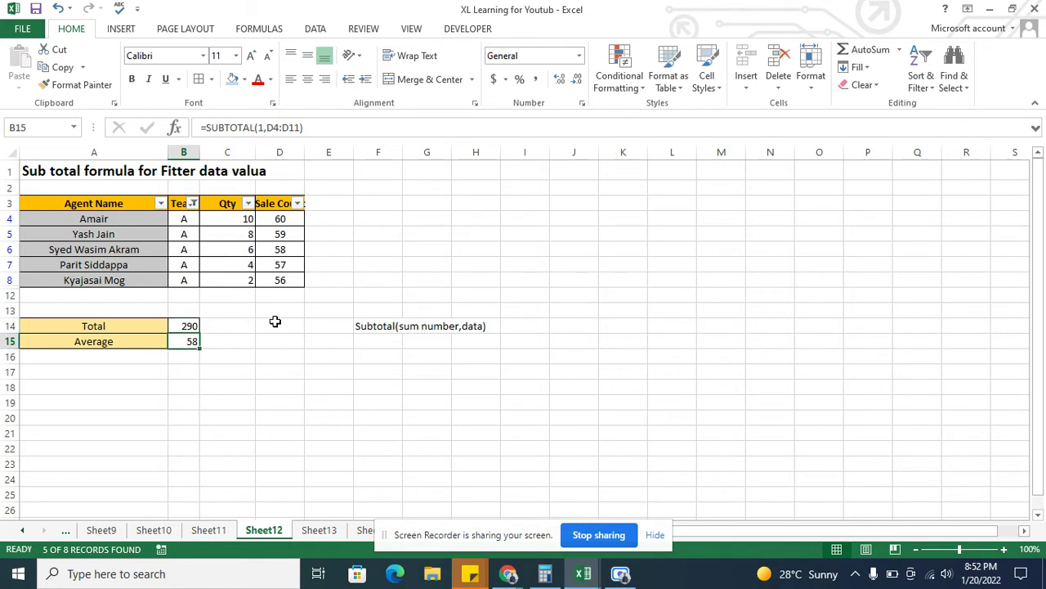
pyautogui.press('Up')
pyautogui.press('Up')
pyautogui.press('Up')
pyautogui.press('Up')
pyautogui.hotkey('alt', 'Down')
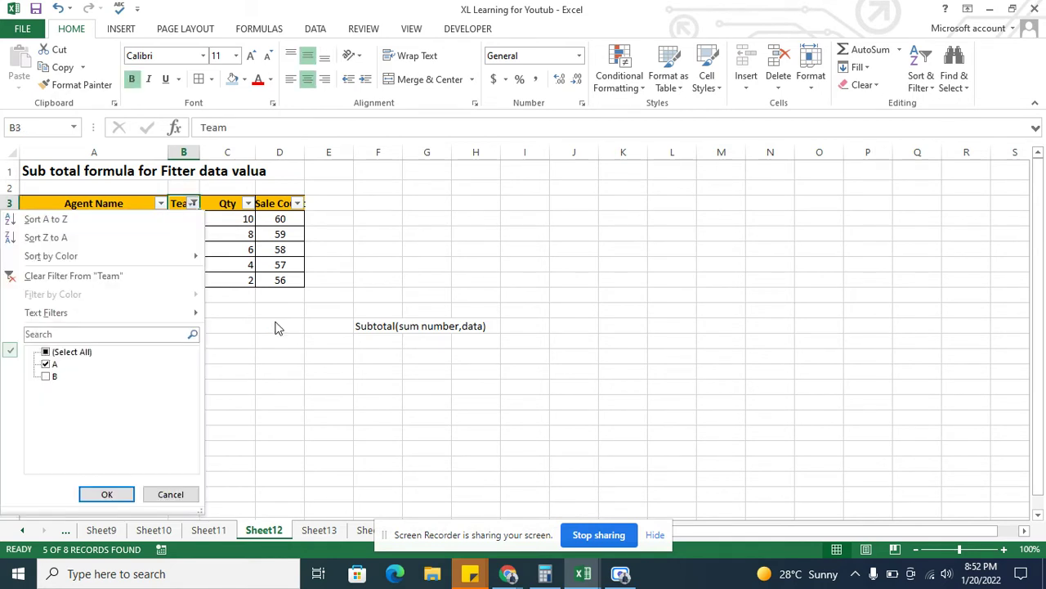
pyautogui.press('Tab')
pyautogui.press('Down')
pyautogui.press('space')
pyautogui.press('Down')
pyautogui.press('space')
pyautogui.press('Return')
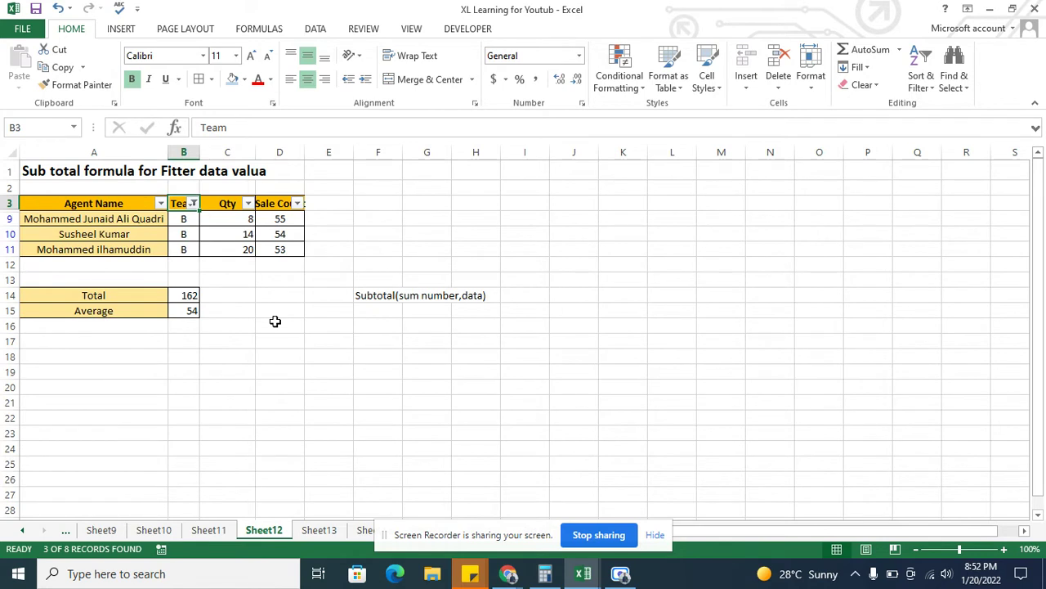
pyautogui.press('Down')
pyautogui.press('Down')
pyautogui.press('Down')
pyautogui.press('Down')
pyautogui.press('Down')
pyautogui.press('Down')
pyautogui.press('Down')
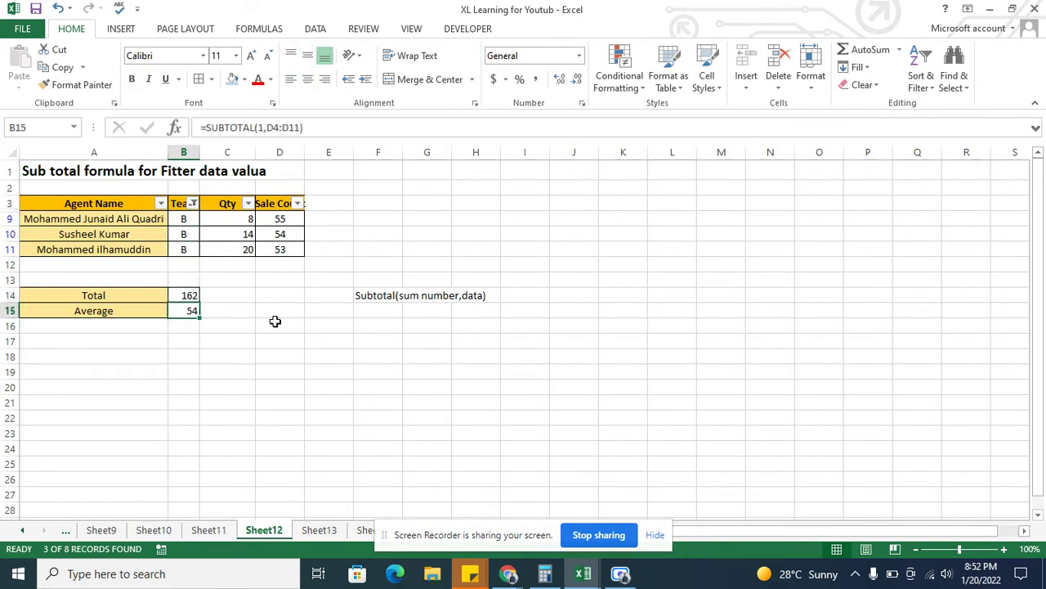
pyautogui.press('Up')
pyautogui.press('Up')
pyautogui.press('Up')
pyautogui.press('Up')
pyautogui.press('Up')
pyautogui.press('Up')
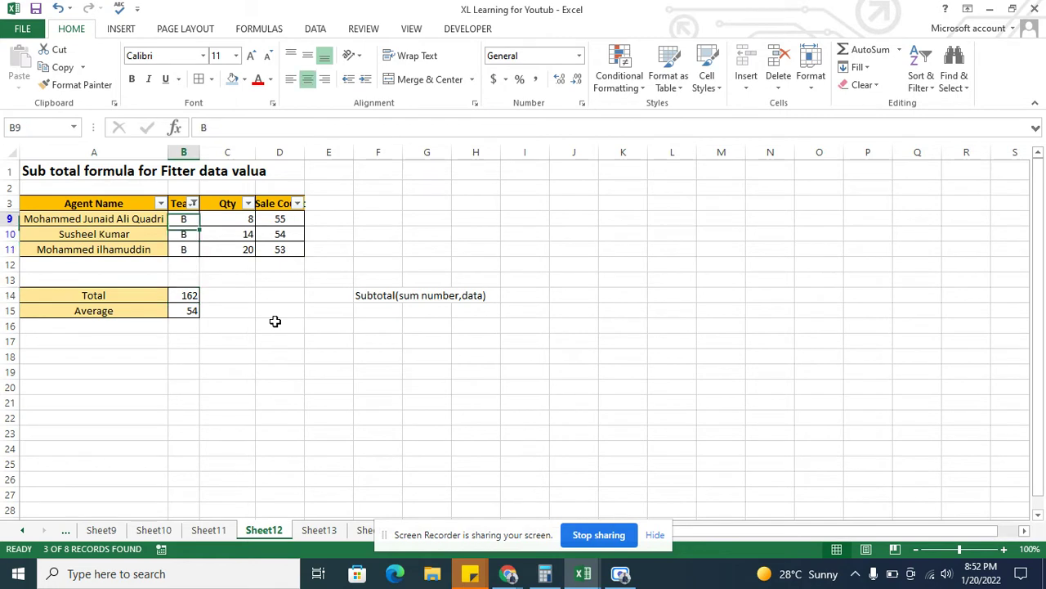
pyautogui.press('Up')
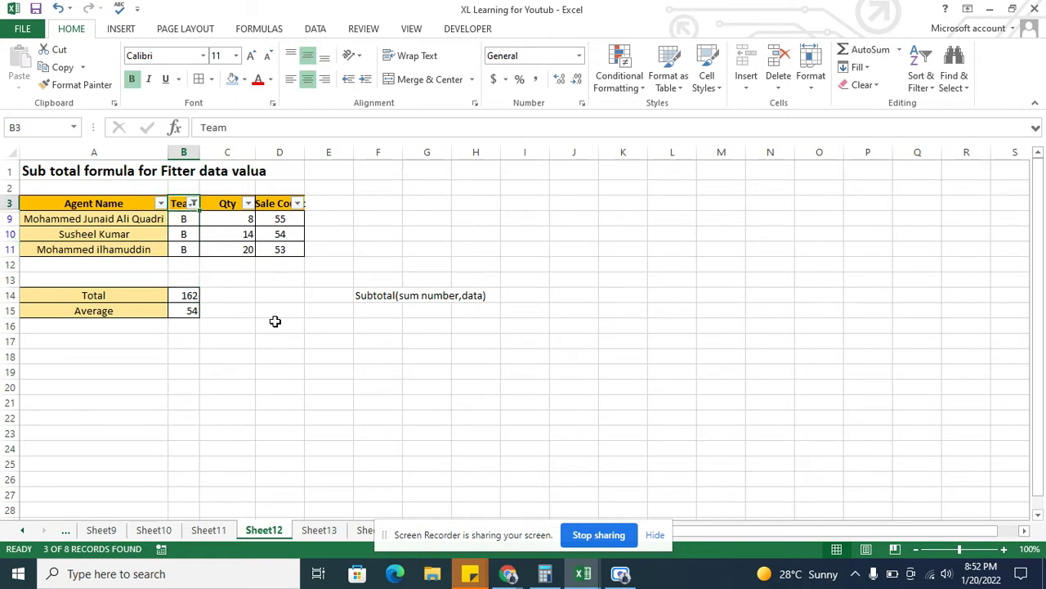
pyautogui.hotkey('ctrl', 'shift', 'l')
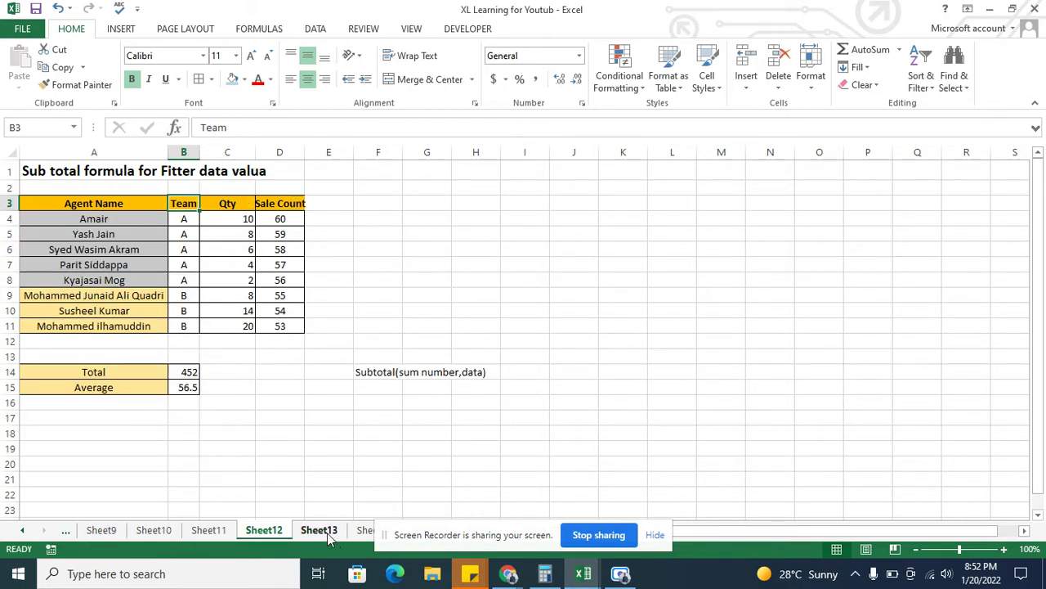
pyautogui.moveTo(432, 543); pyautogui.dragTo(658, 531)
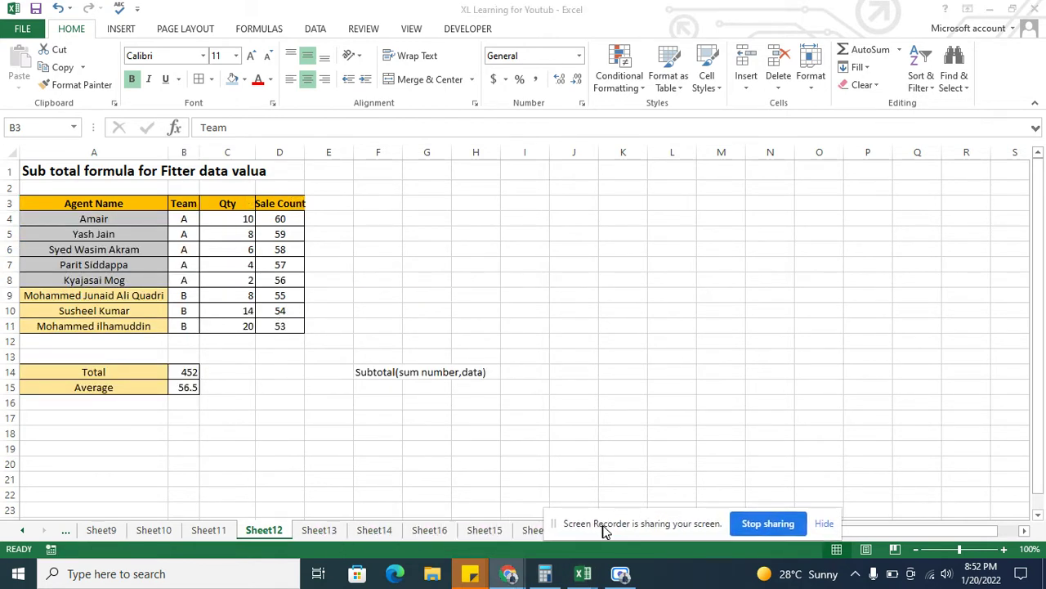
# Switch to Sheet13 and select cell E12 beside the table
pyautogui.click(308, 533)
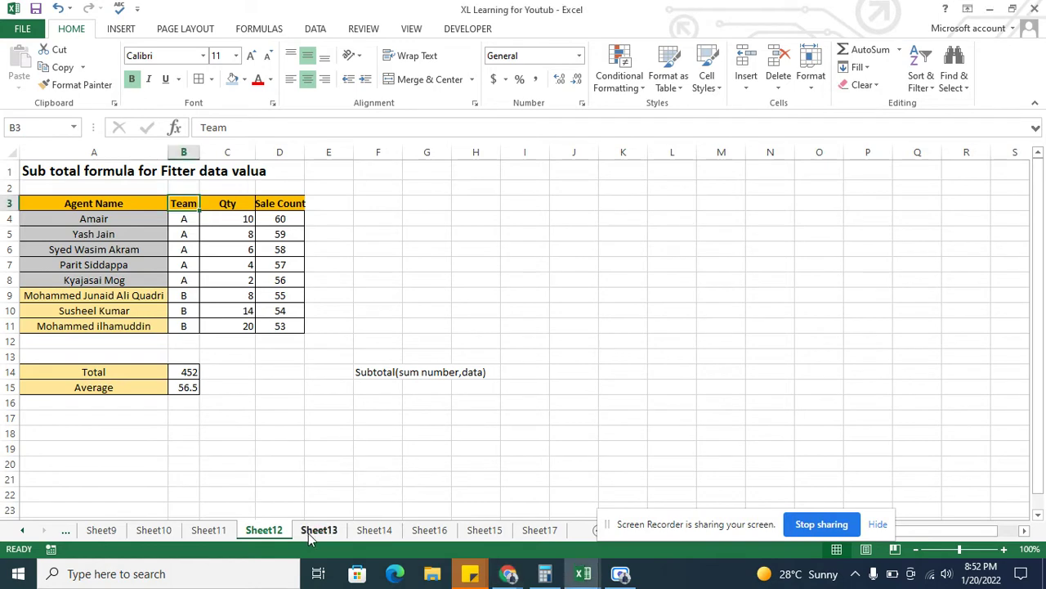
pyautogui.click(308, 533)
pyautogui.click(269, 347)
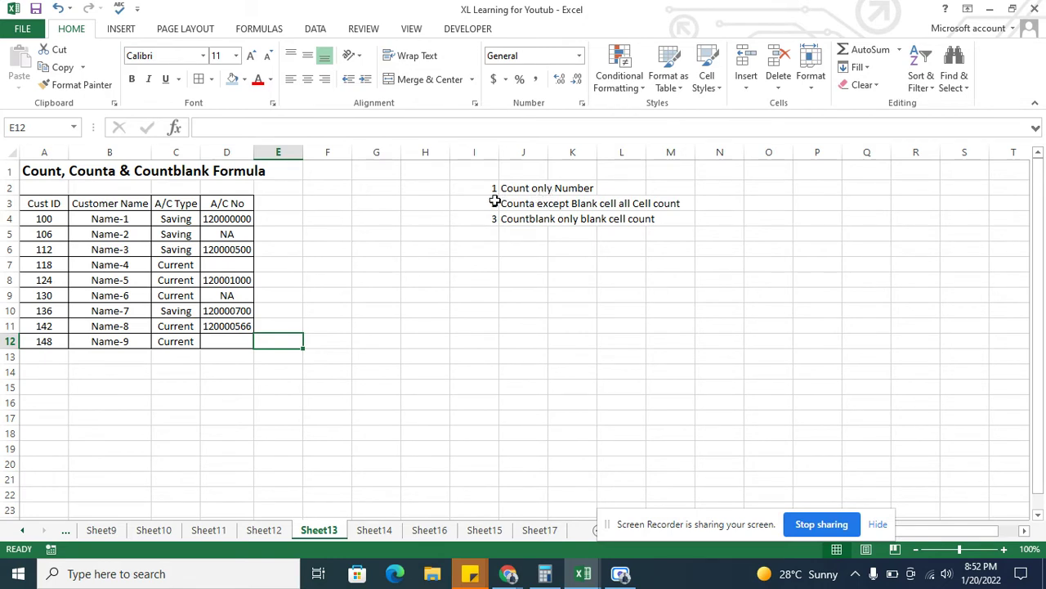
# Point out the A/C No entries in D4, D6, D8, D10 and D11, then select F5
pyautogui.click(234, 218)
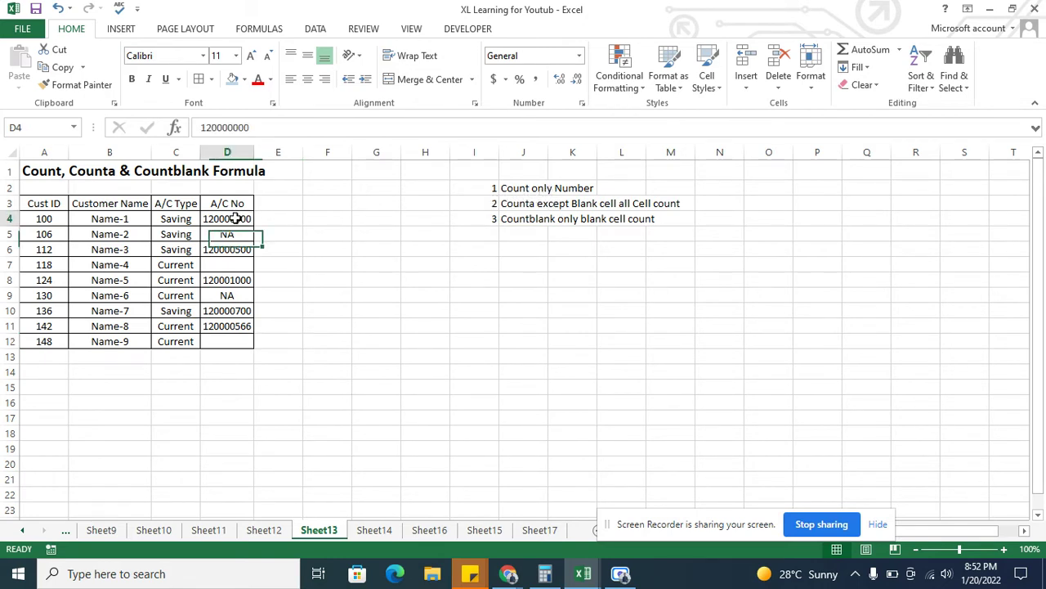
pyautogui.click(228, 246)
pyautogui.click(225, 280)
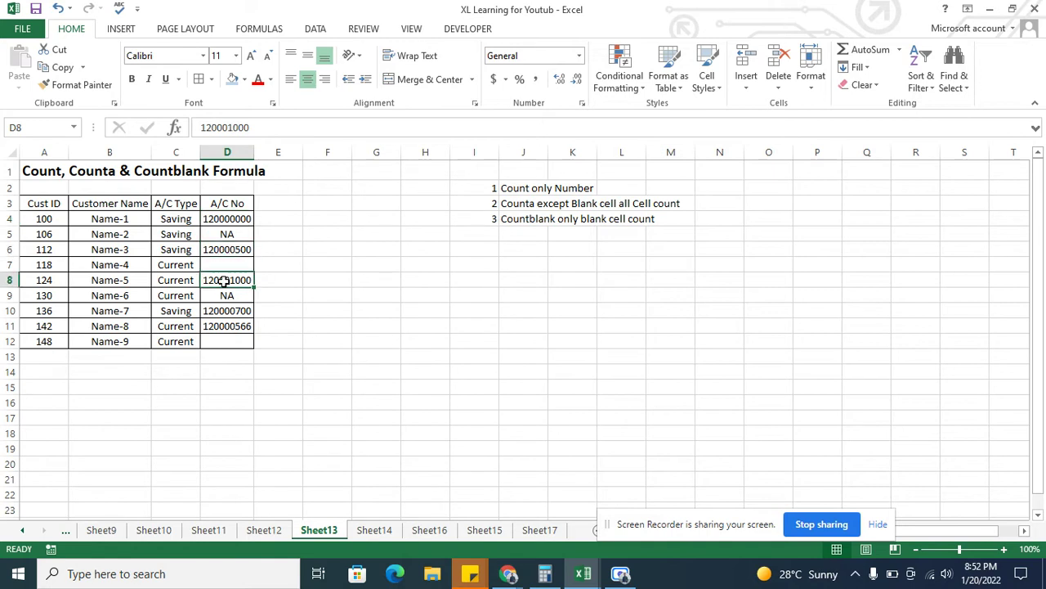
pyautogui.click(226, 315)
pyautogui.click(225, 327)
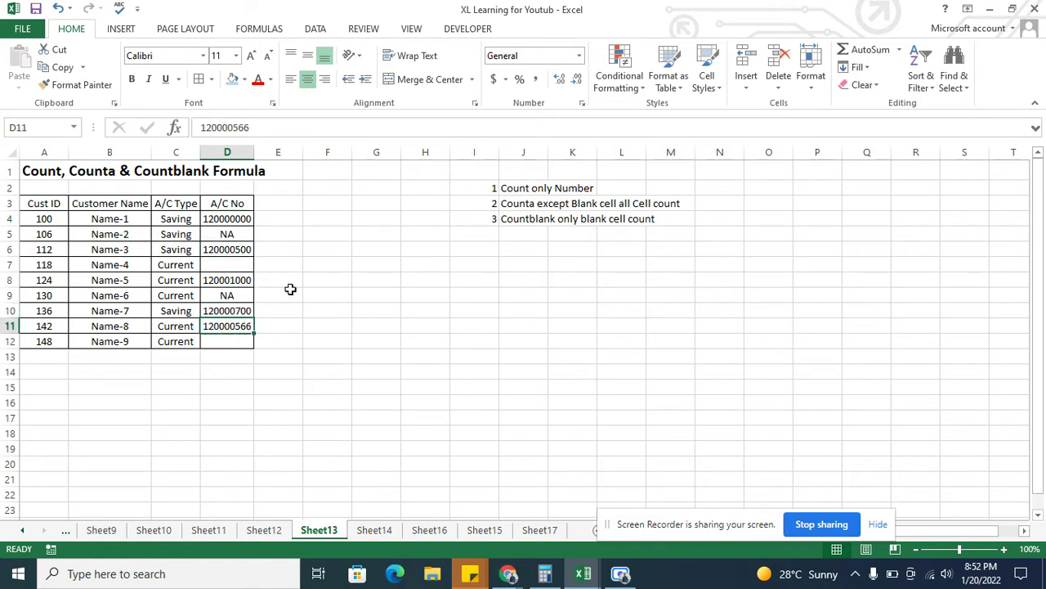
pyautogui.click(328, 230)
# Enter =COUNT(D4:D12) in F5 to count the numeric A/C No entries
pyautogui.write('=')
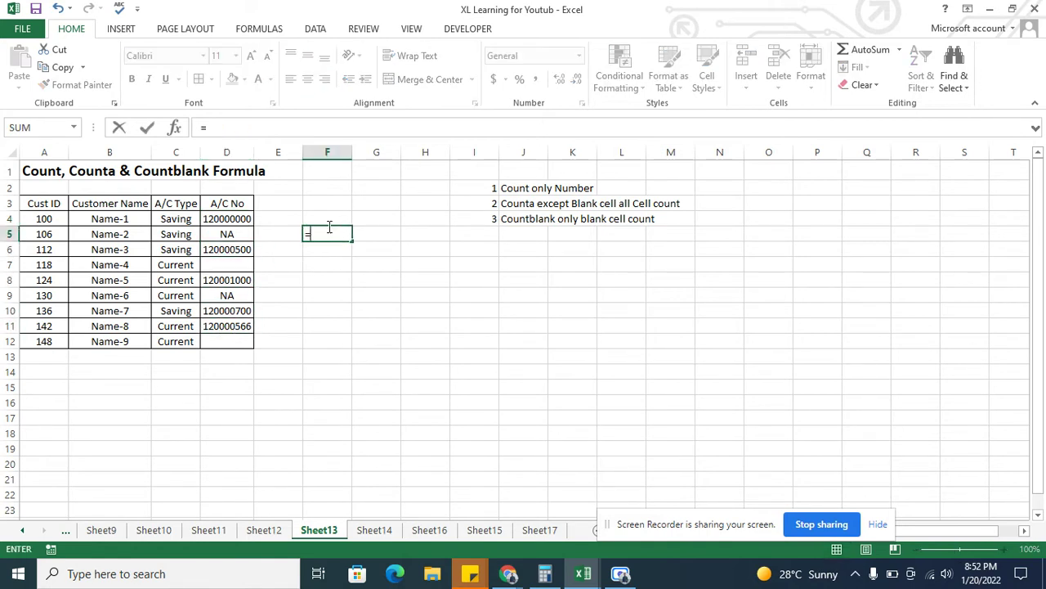
pyautogui.write('cou')
pyautogui.press('Tab')
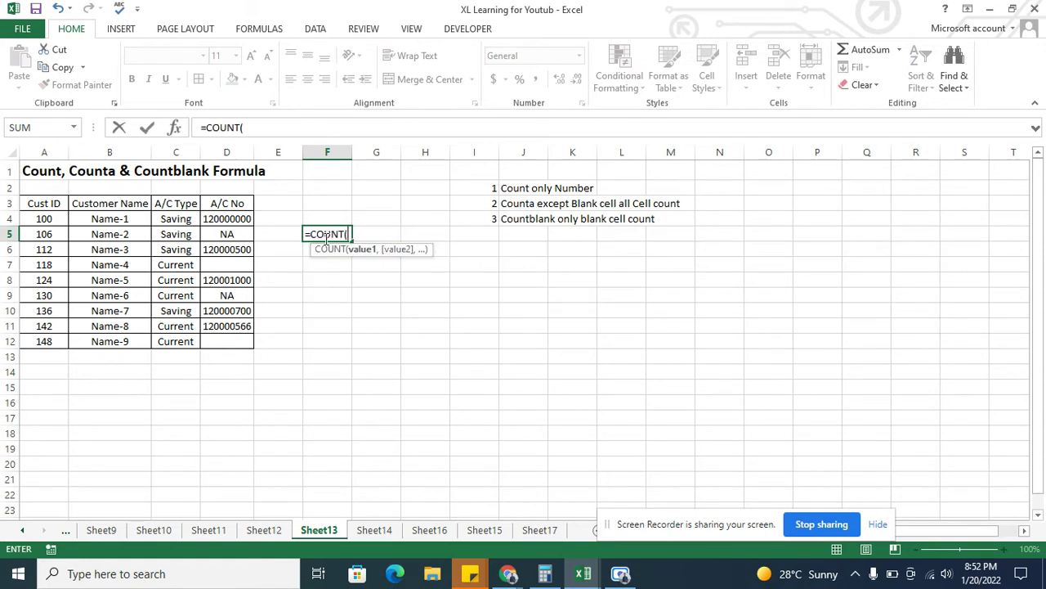
pyautogui.click(228, 220)
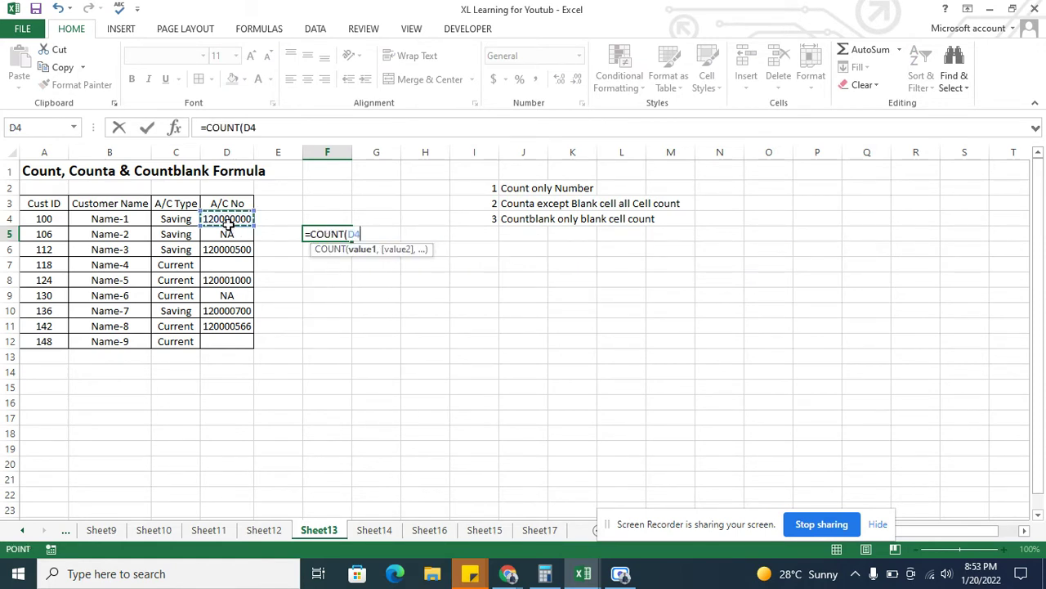
pyautogui.moveTo(228, 221); pyautogui.dragTo(228, 340)
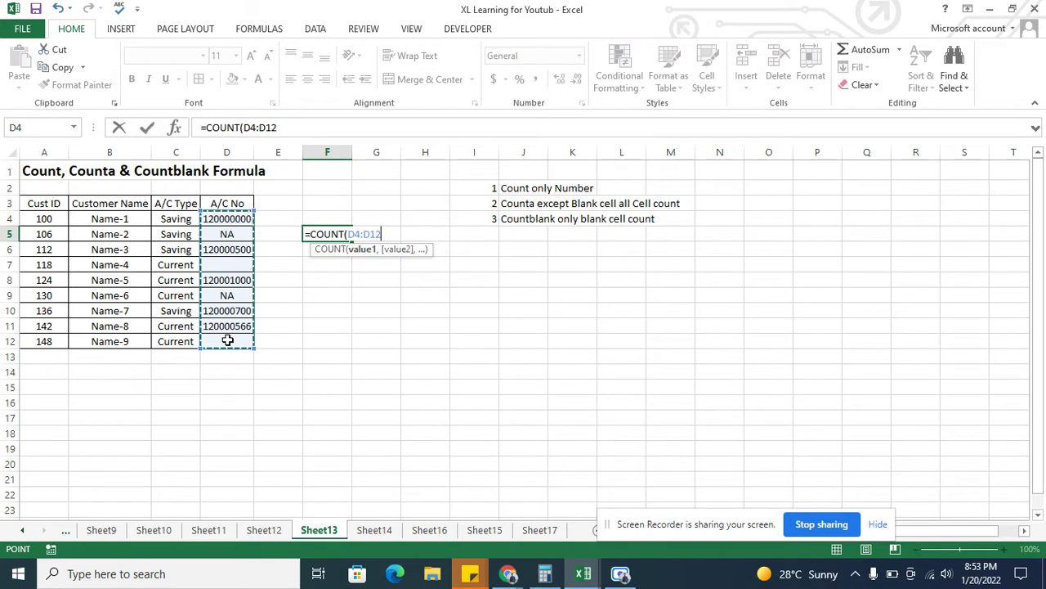
pyautogui.press('Return')
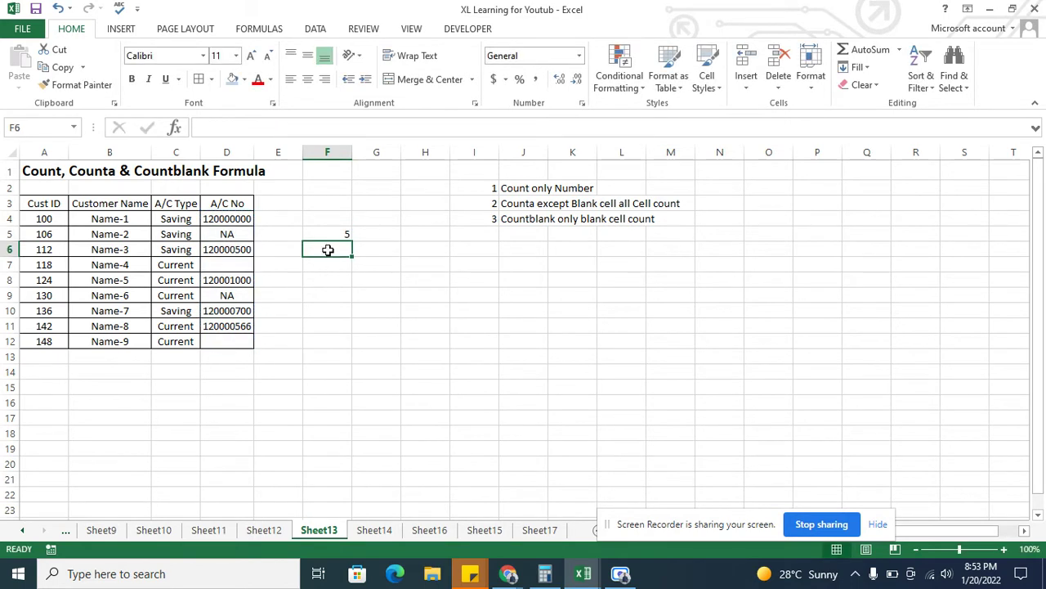
# Compare the D4:D12 values with the COUNT result, noting the NA text in D9 and the empty D12
pyautogui.click(332, 234)
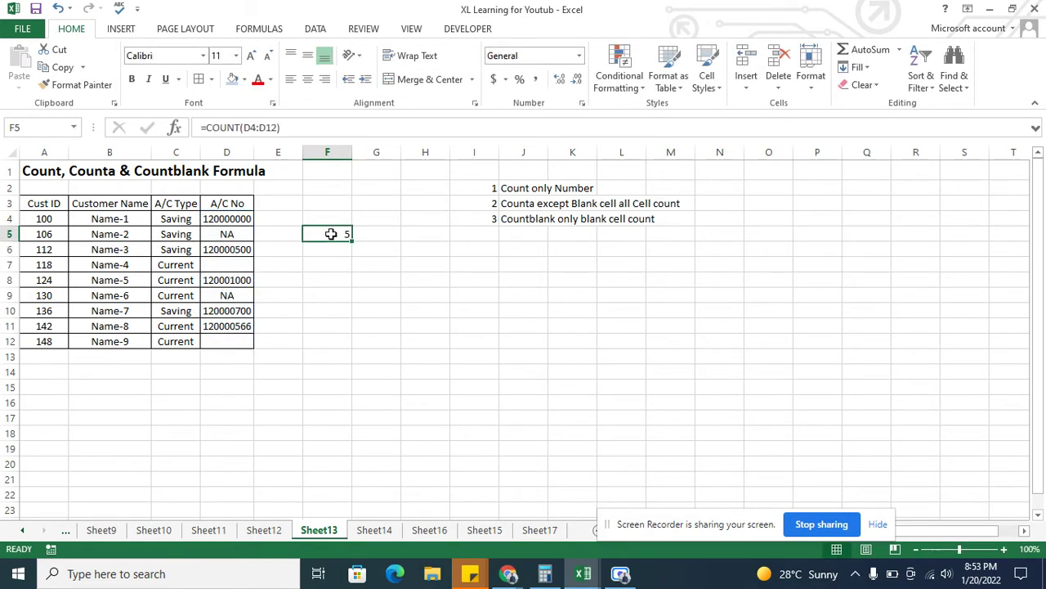
pyautogui.click(226, 222)
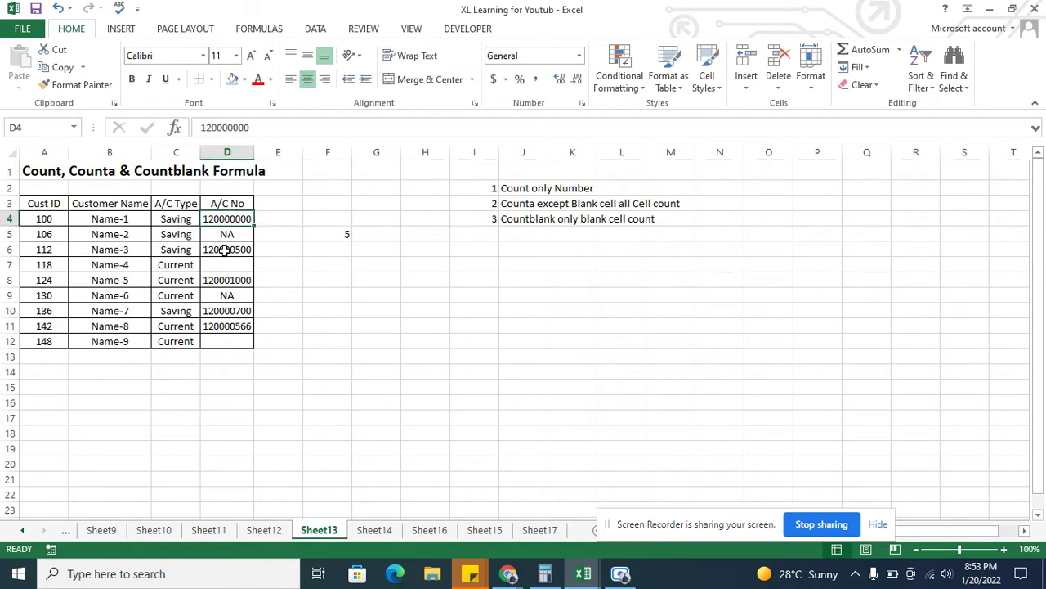
pyautogui.click(226, 250)
pyautogui.click(226, 279)
pyautogui.click(226, 295)
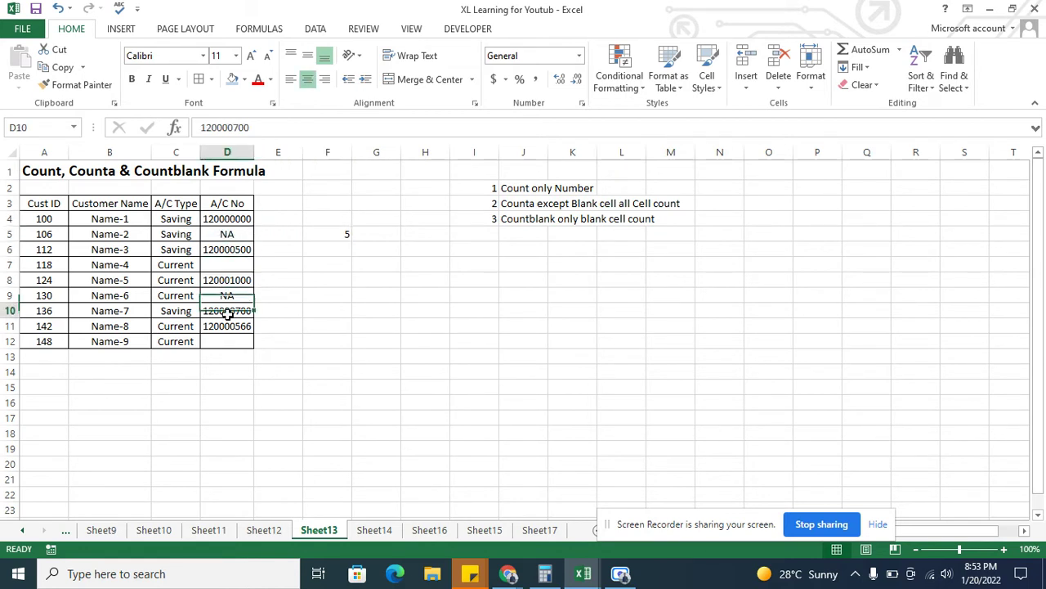
pyautogui.click(227, 312)
pyautogui.click(227, 326)
pyautogui.click(227, 337)
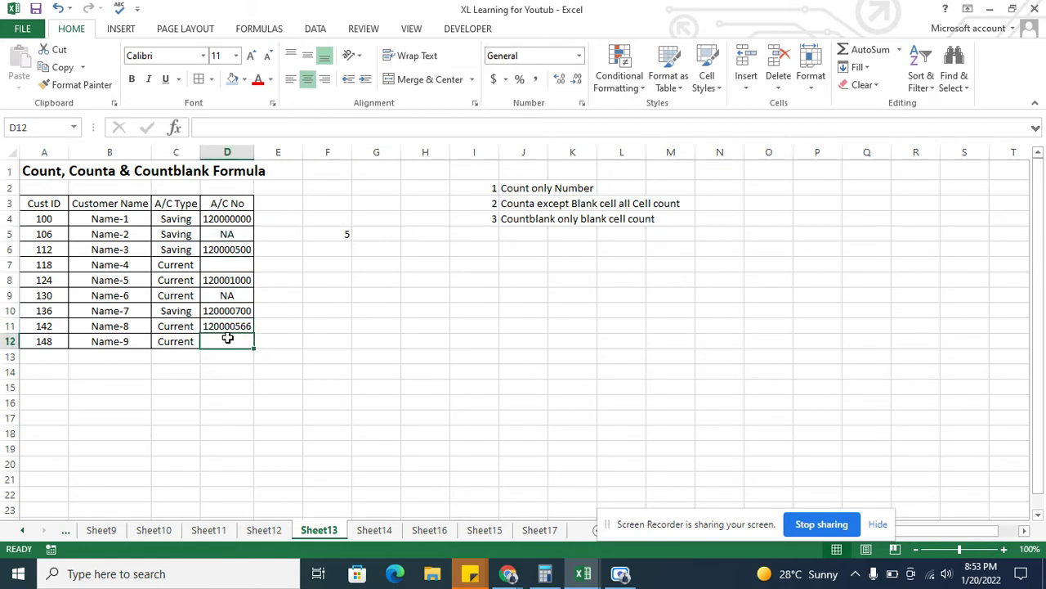
pyautogui.click(211, 293)
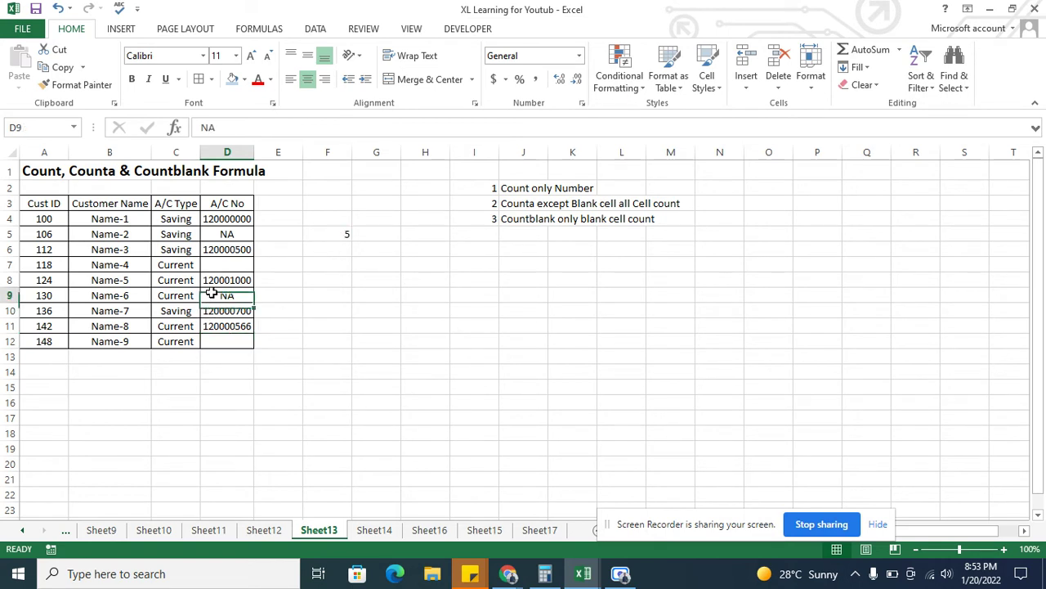
# Delete the COUNT formula and its result of 5 from F5
pyautogui.click(325, 234)
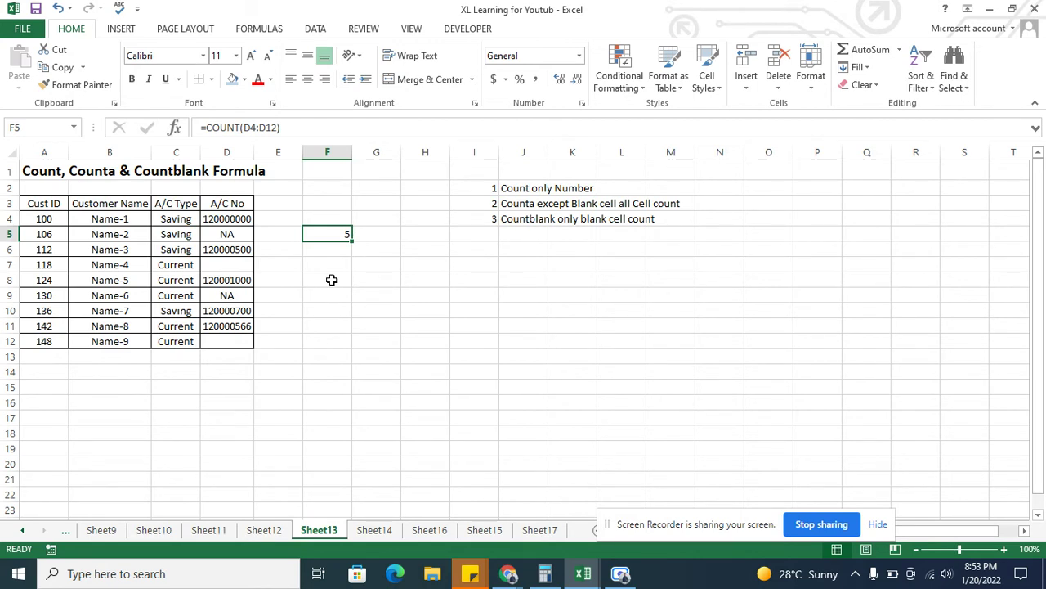
pyautogui.press('Down')
pyautogui.press('Up')
pyautogui.press('Delete')
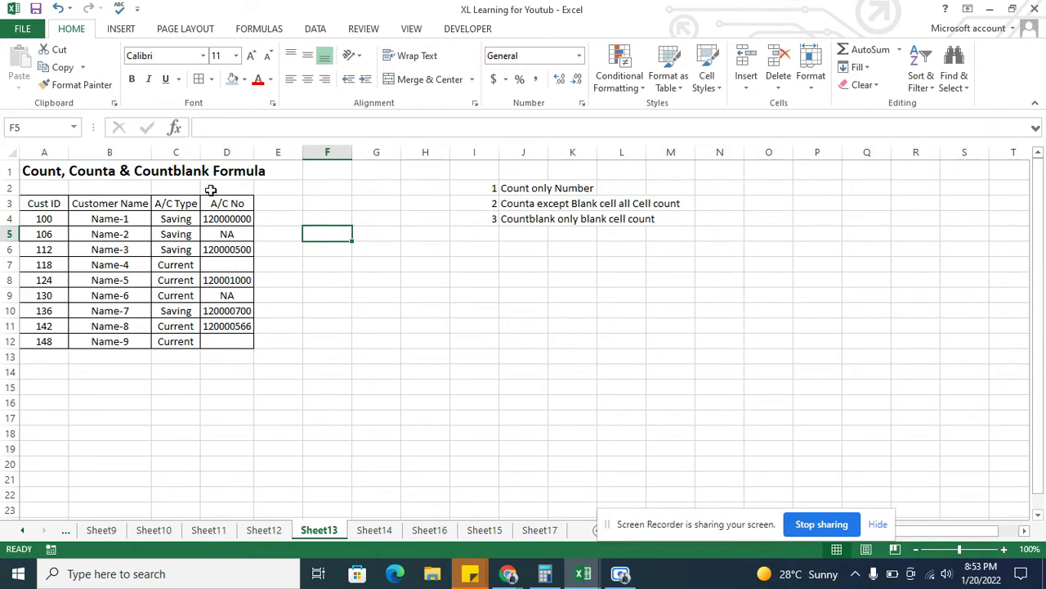
# Enter =COUNTA(D4:D12) in F5 to count the non-blank A/C No cells
pyautogui.click(237, 218)
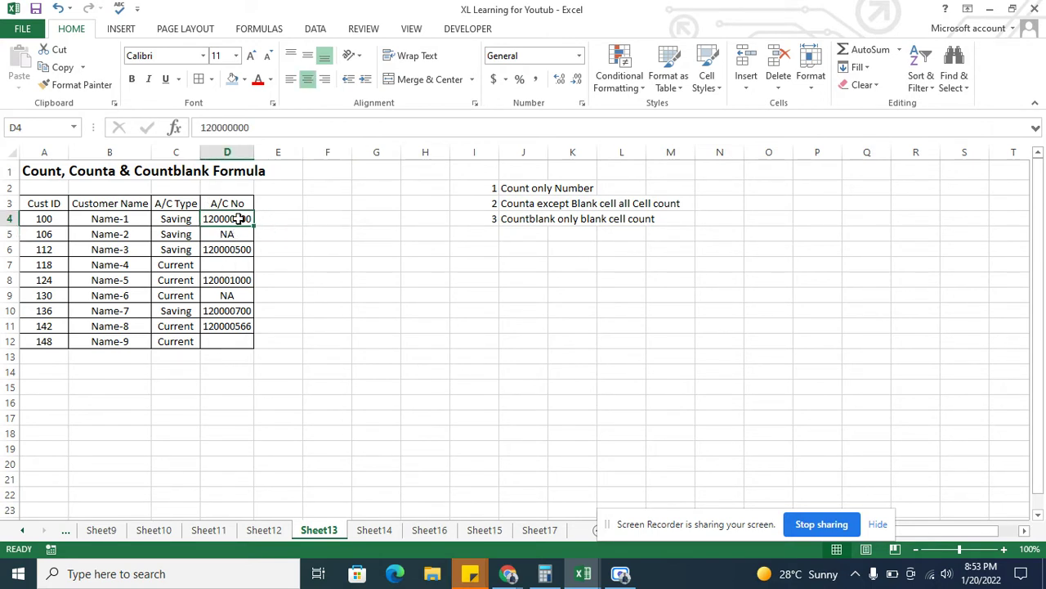
pyautogui.click(235, 232)
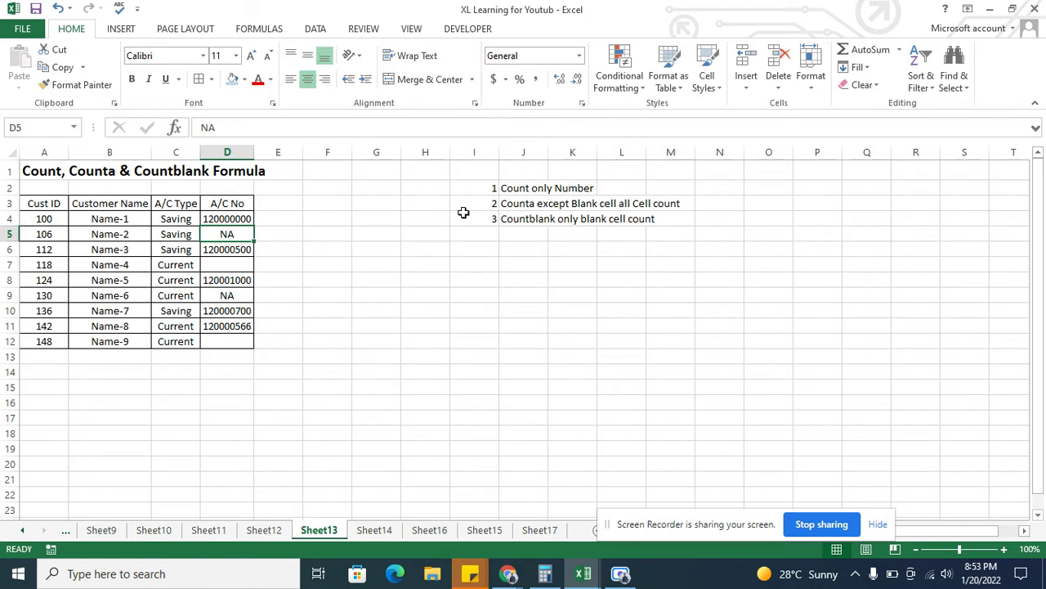
pyautogui.click(318, 235)
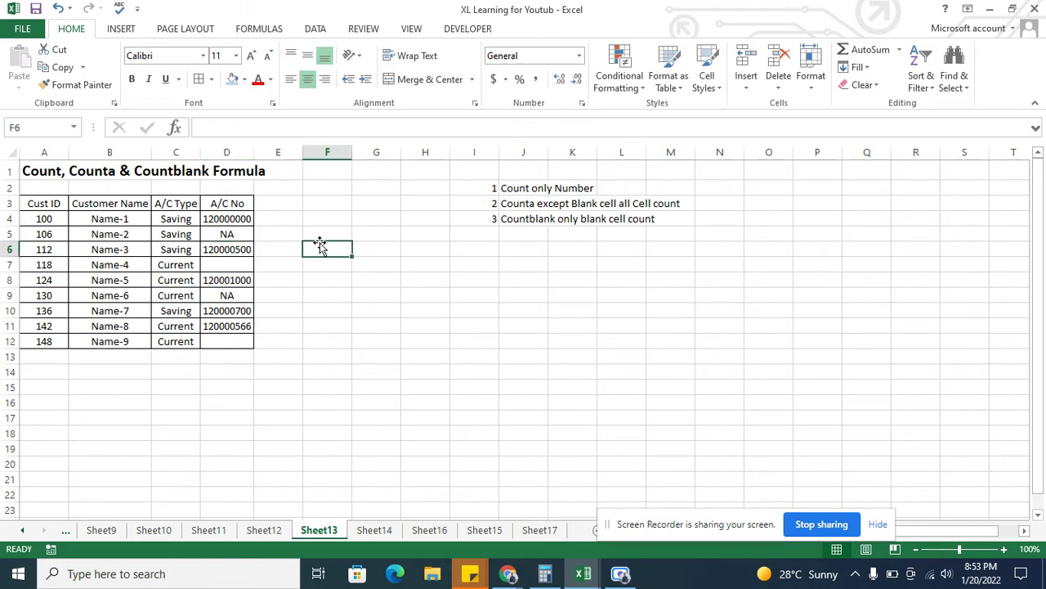
pyautogui.write('c')
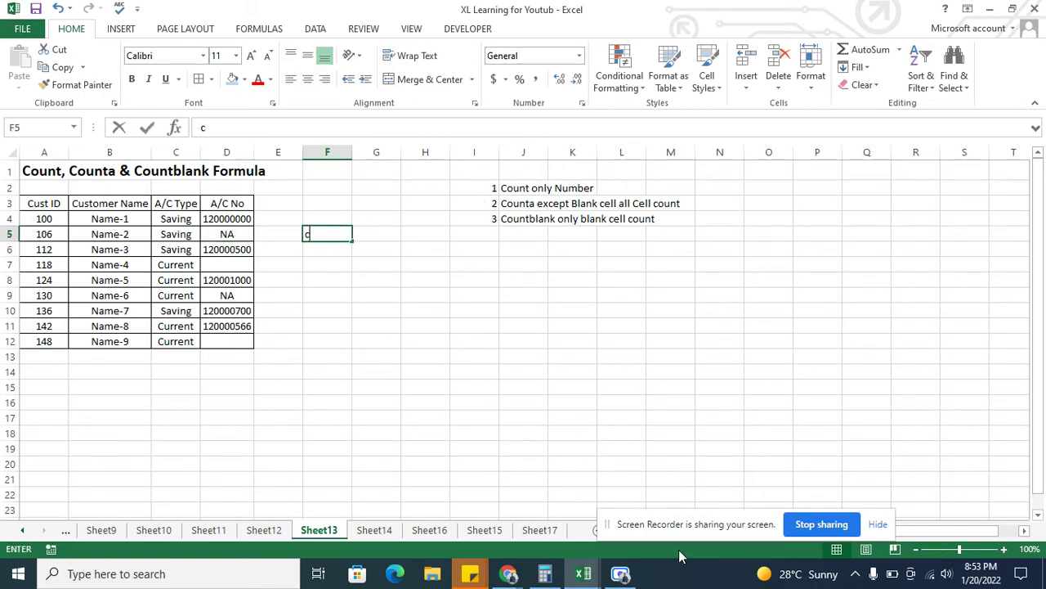
pyautogui.write('o')
pyautogui.press('BackSpace')
pyautogui.press('BackSpace')
pyautogui.press('BackSpace')
pyautogui.press('BackSpace')
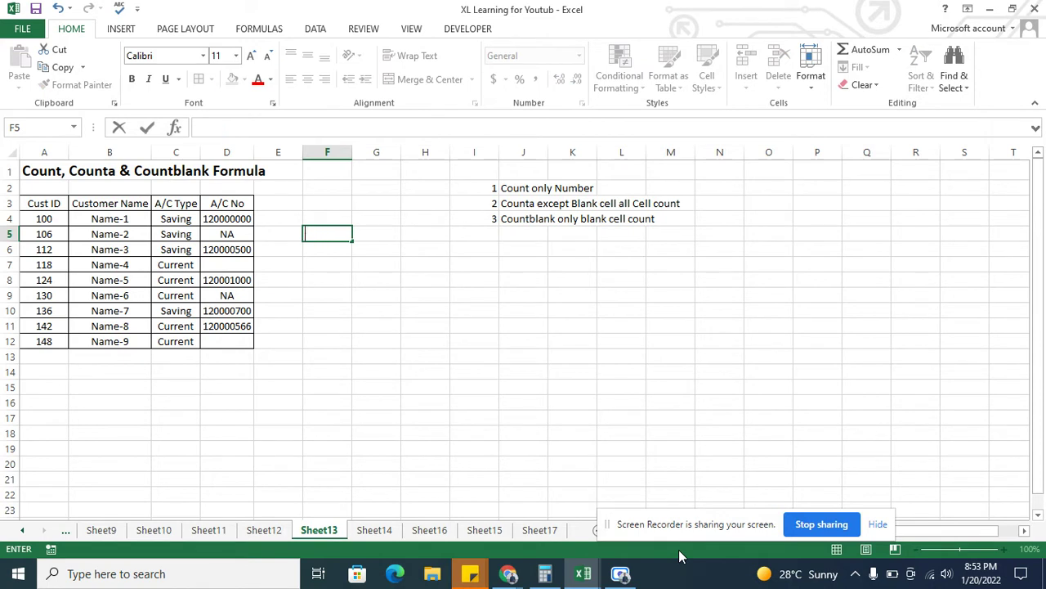
pyautogui.write('=cou')
pyautogui.write('ts')
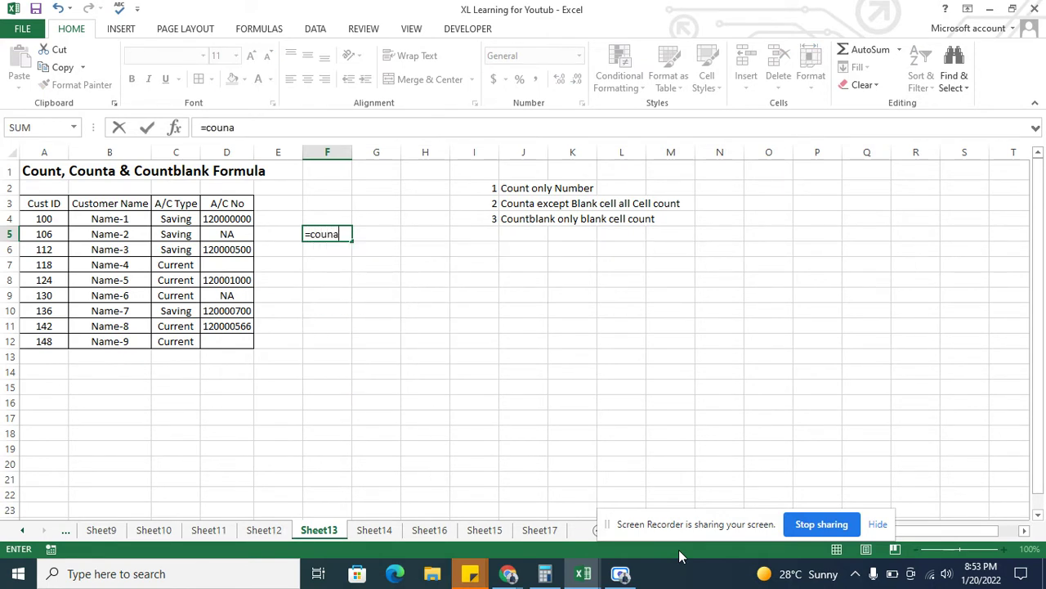
pyautogui.press('BackSpace')
pyautogui.write('a(')
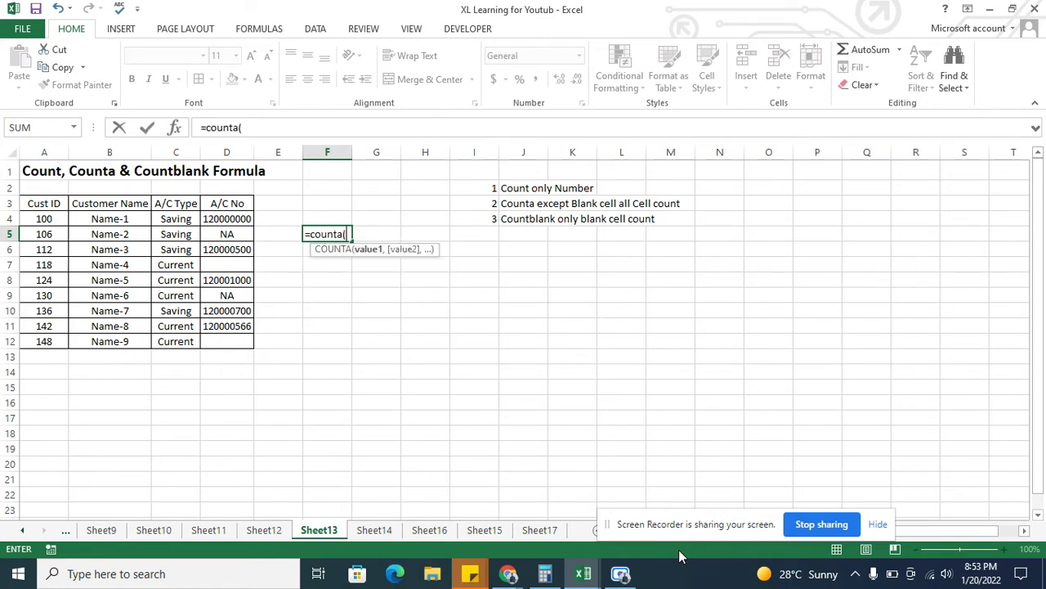
pyautogui.moveTo(219, 221); pyautogui.dragTo(221, 336)
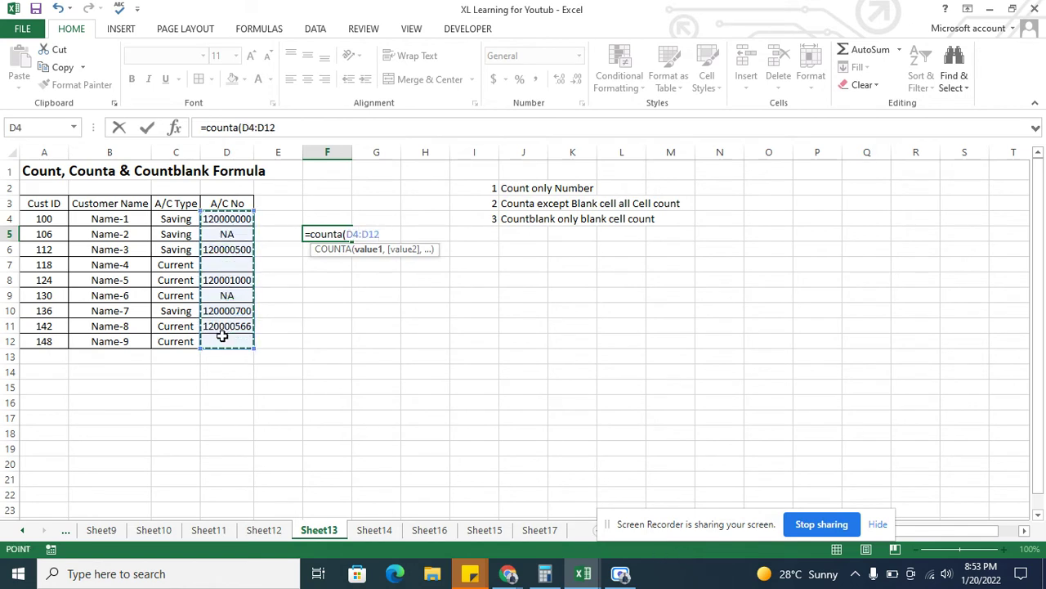
pyautogui.write(')')
pyautogui.press('Return')
# Verify the filled D4:D12 cells against the COUNTA result of 7, then start a new formula in F5
pyautogui.press('Up')
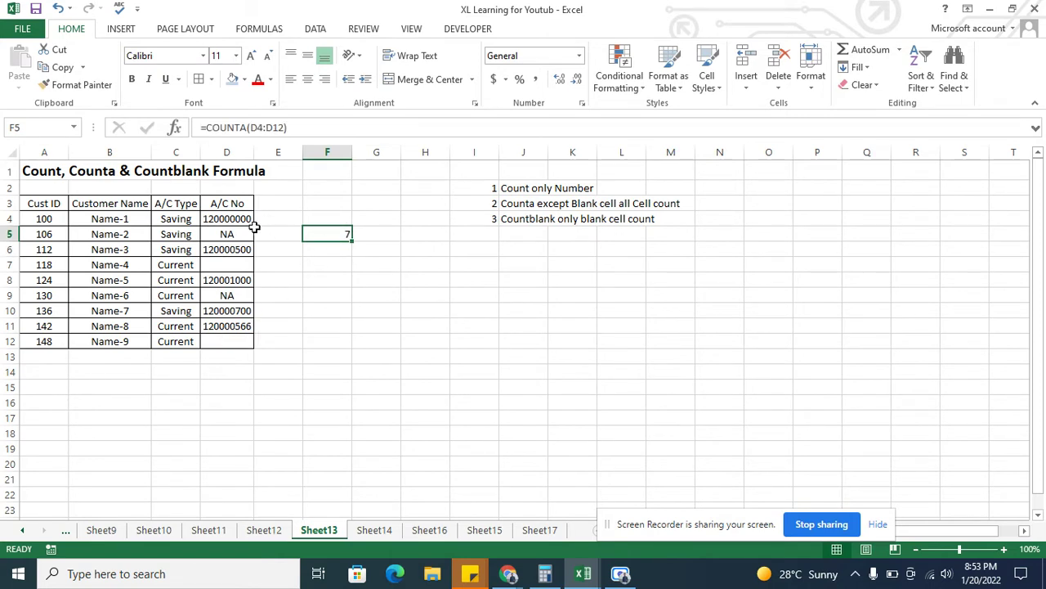
pyautogui.moveTo(226, 219); pyautogui.dragTo(228, 235)
pyautogui.click(228, 235)
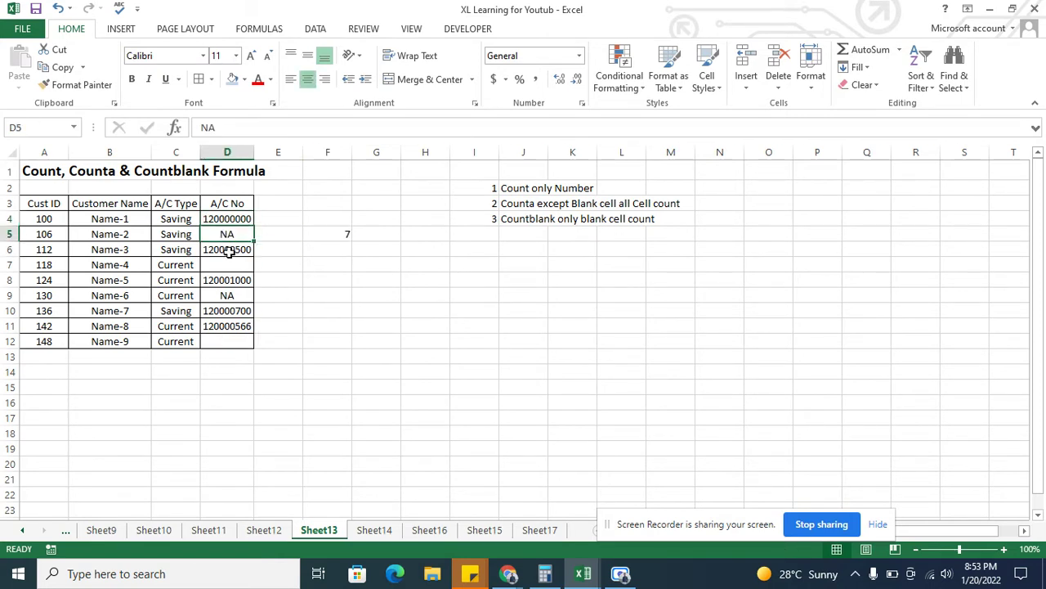
pyautogui.click(229, 250)
pyautogui.click(235, 280)
pyautogui.moveTo(234, 280); pyautogui.dragTo(233, 327)
pyautogui.click(232, 327)
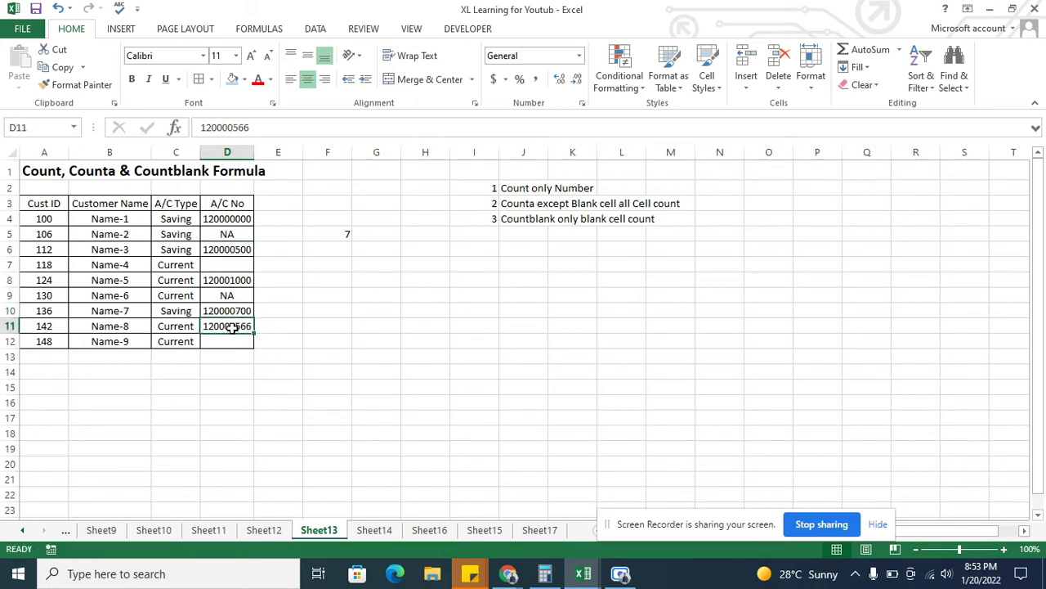
pyautogui.click(337, 237)
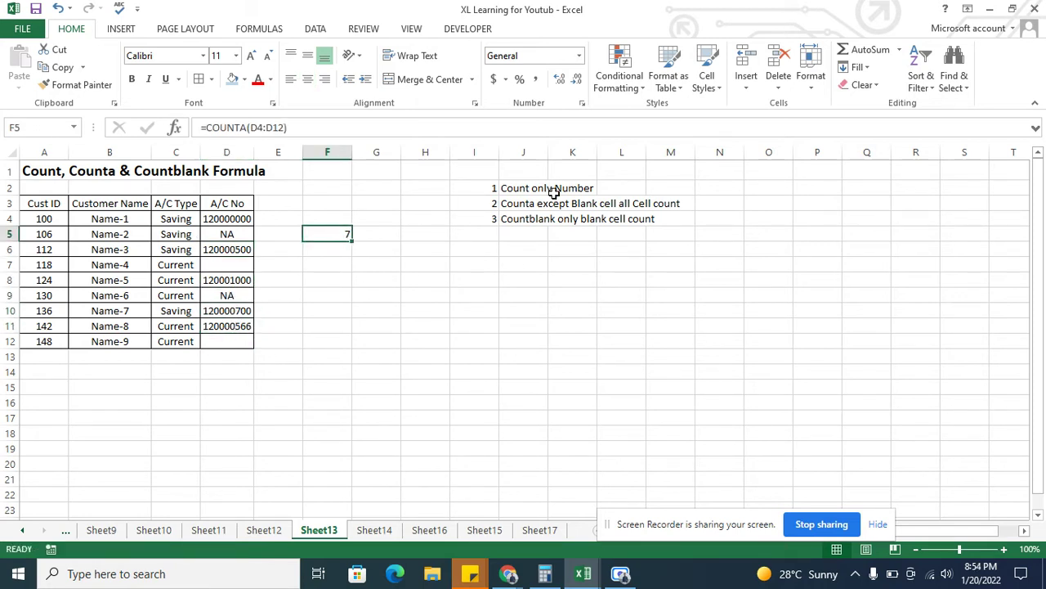
pyautogui.write('=')
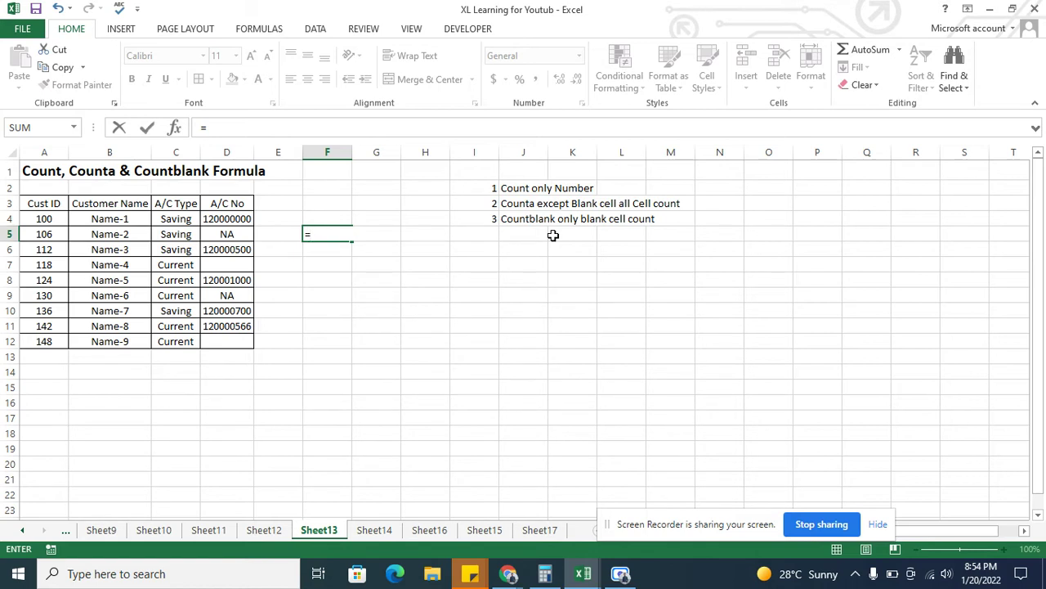
# Get 2 blank A/C No cells (D7, D12) via =COUNTBLANK(D4:D12), then select B5 on Sheet14
pyautogui.write('cou')
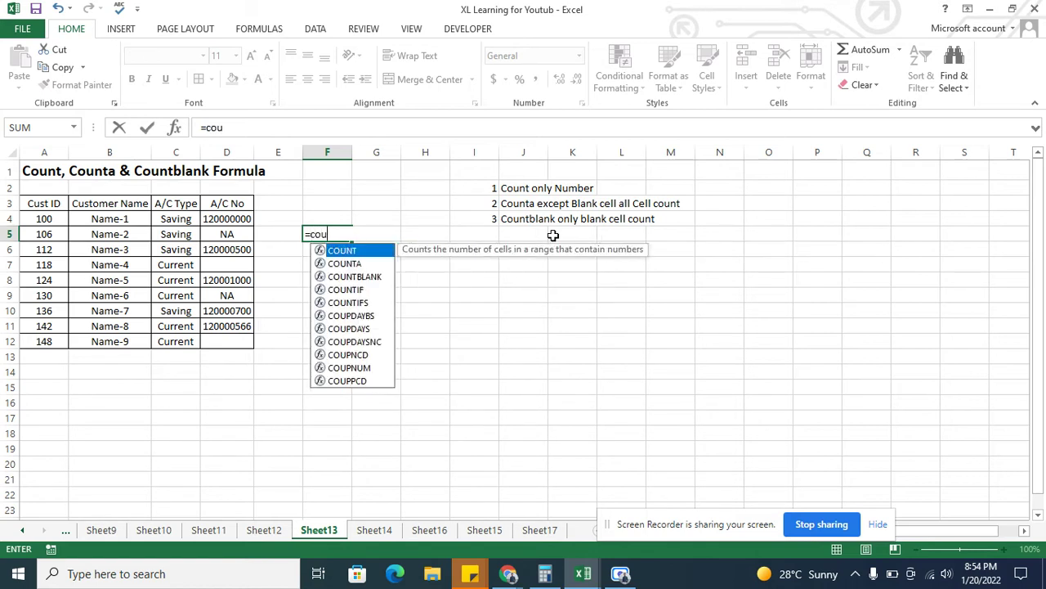
pyautogui.write('ntbl')
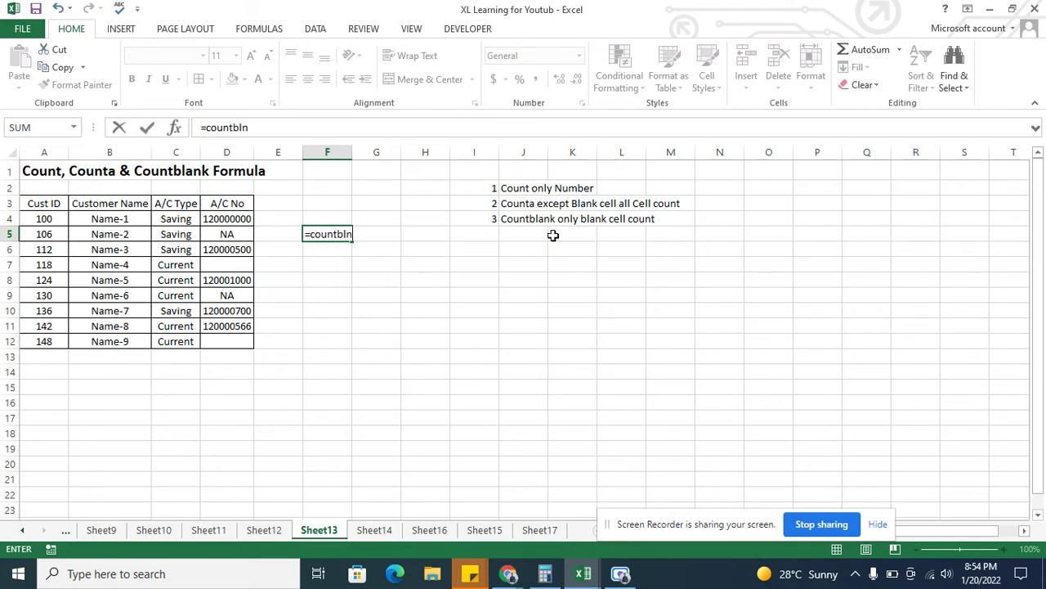
pyautogui.write('ank')
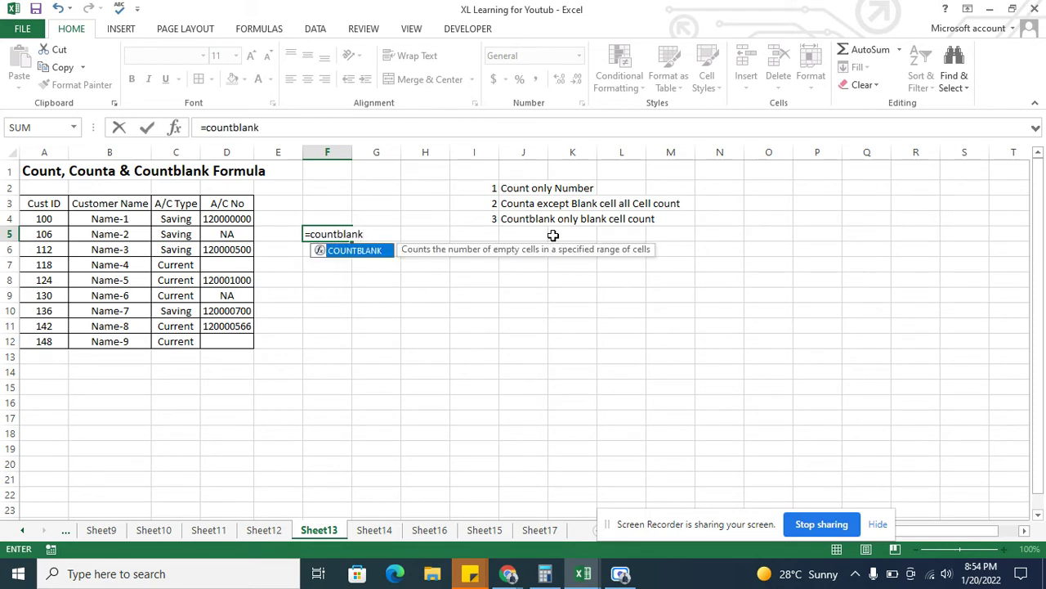
pyautogui.write('(')
pyautogui.moveTo(211, 215); pyautogui.dragTo(225, 337)
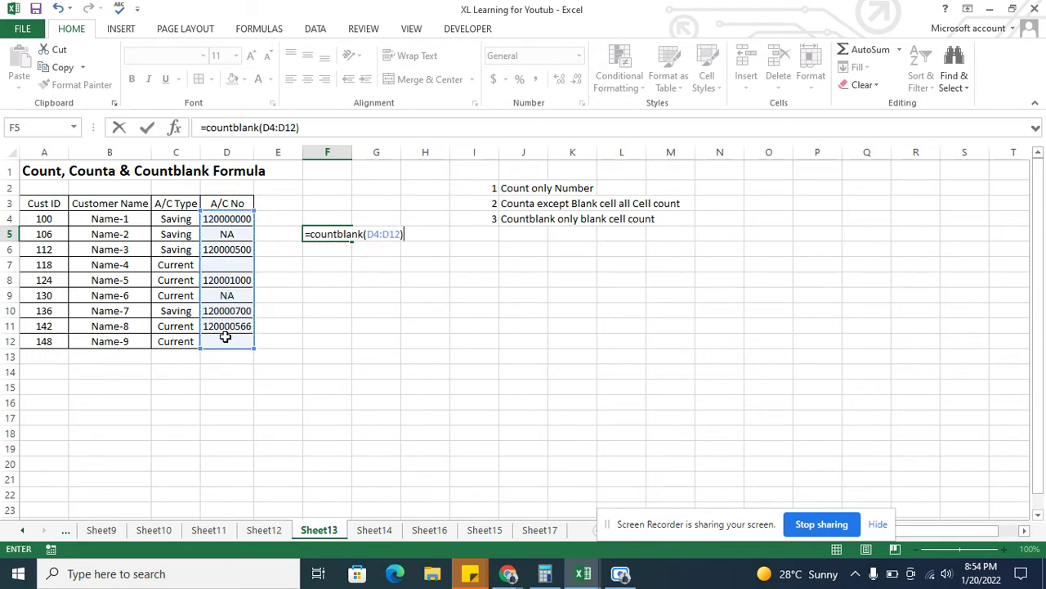
pyautogui.hotkey('ctrl', 'Return')
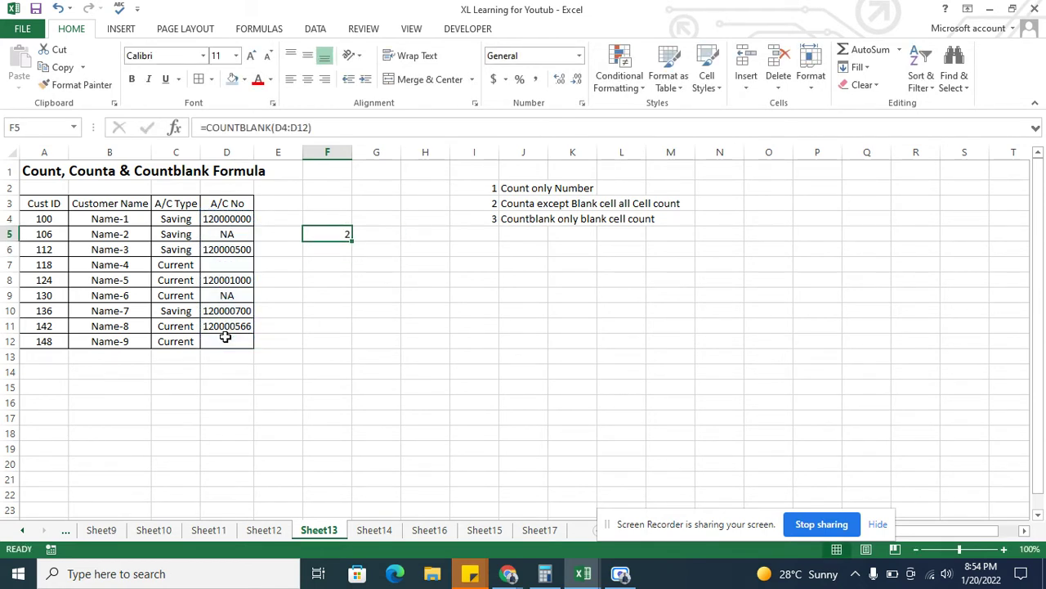
pyautogui.click(237, 264)
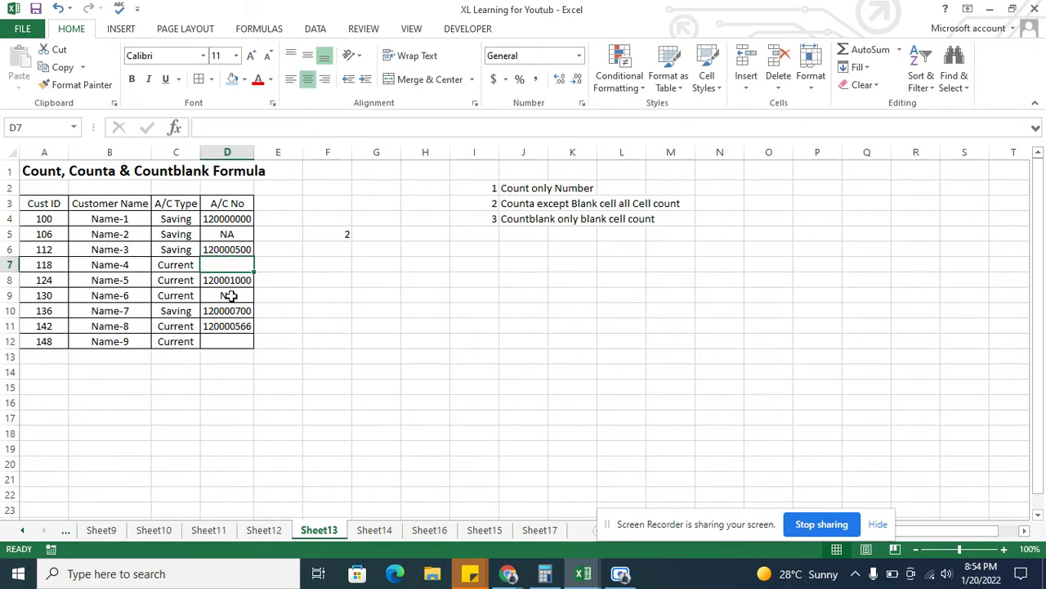
pyautogui.click(222, 338)
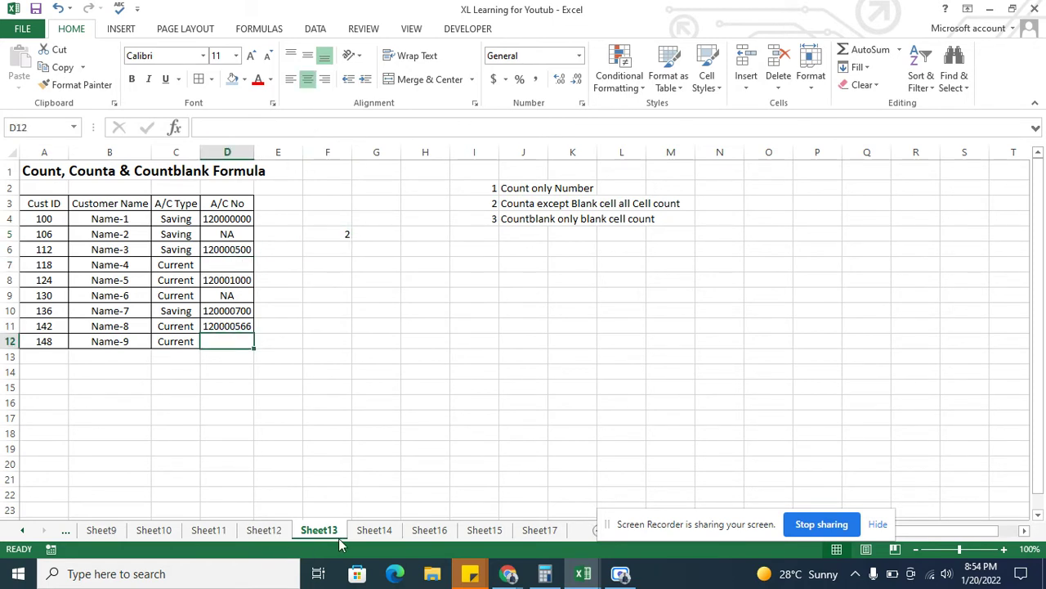
pyautogui.click(366, 538)
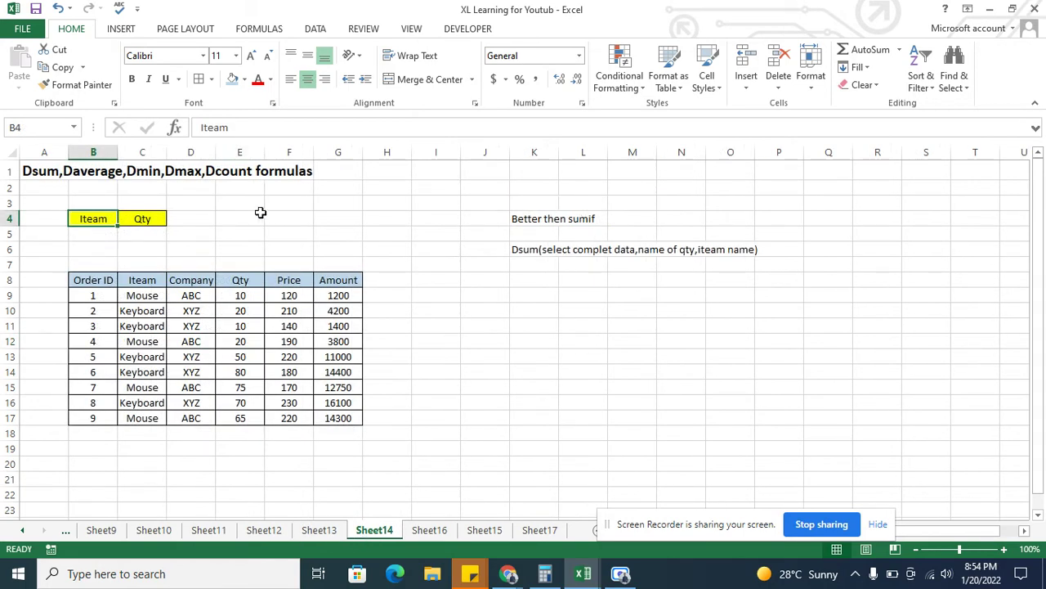
pyautogui.click(96, 239)
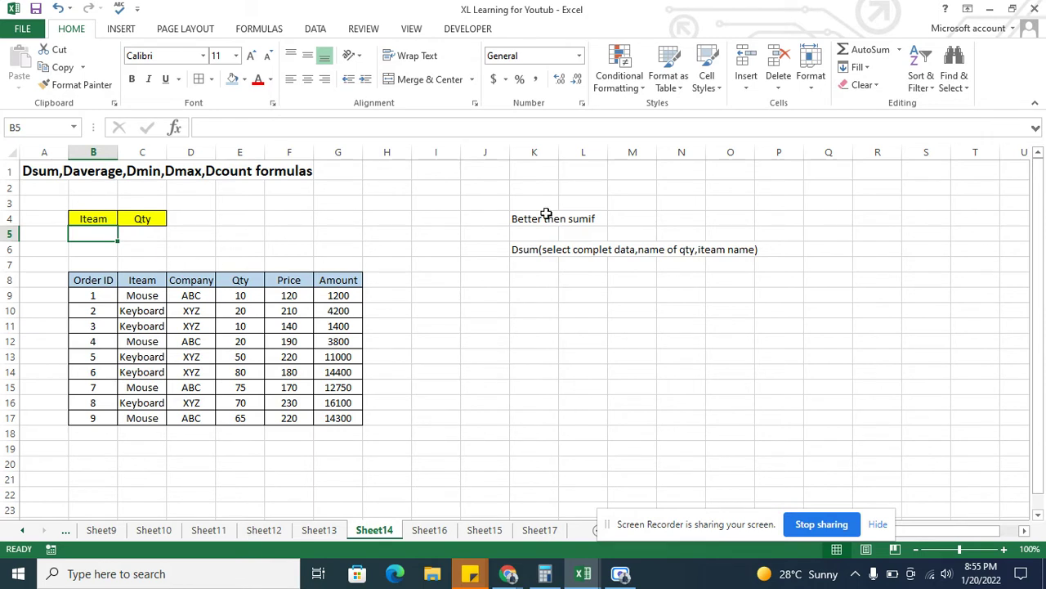
# Start a DSUM formula in cell C5 under the Qty heading
pyautogui.click(144, 236)
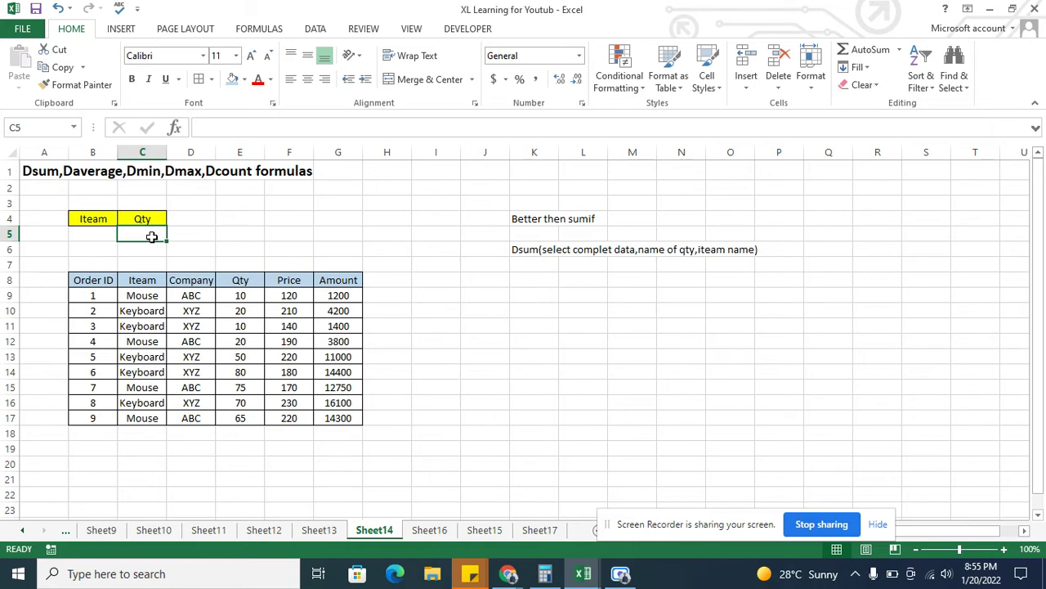
pyautogui.click(99, 231)
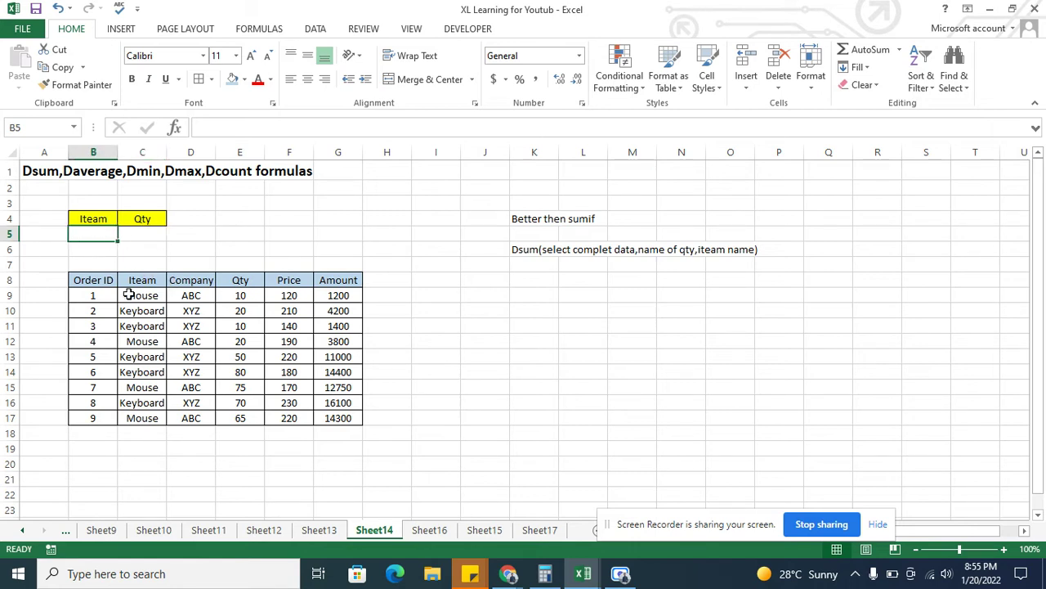
pyautogui.click(144, 237)
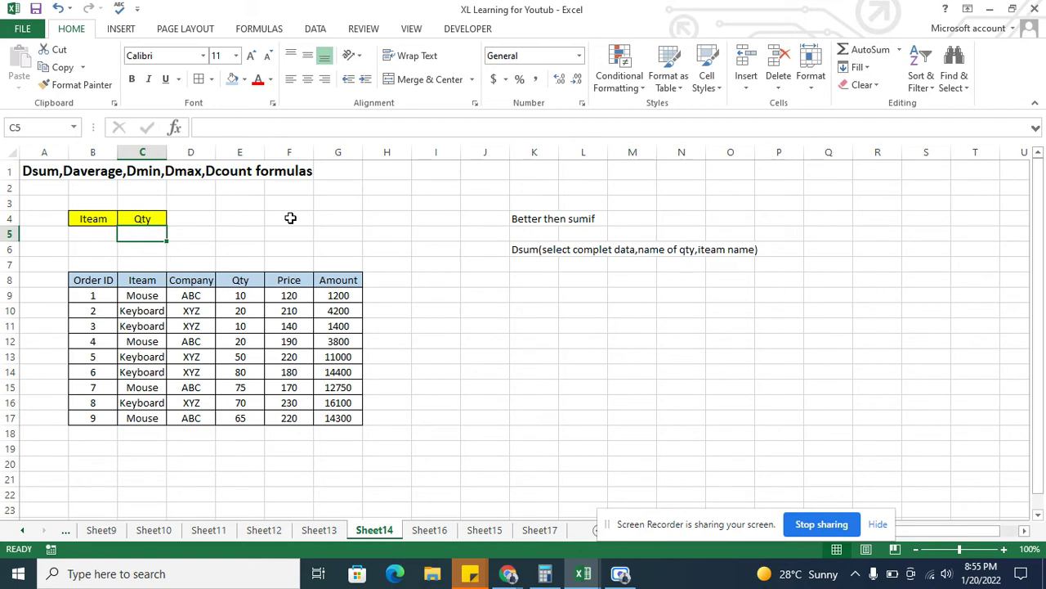
pyautogui.write('=ds')
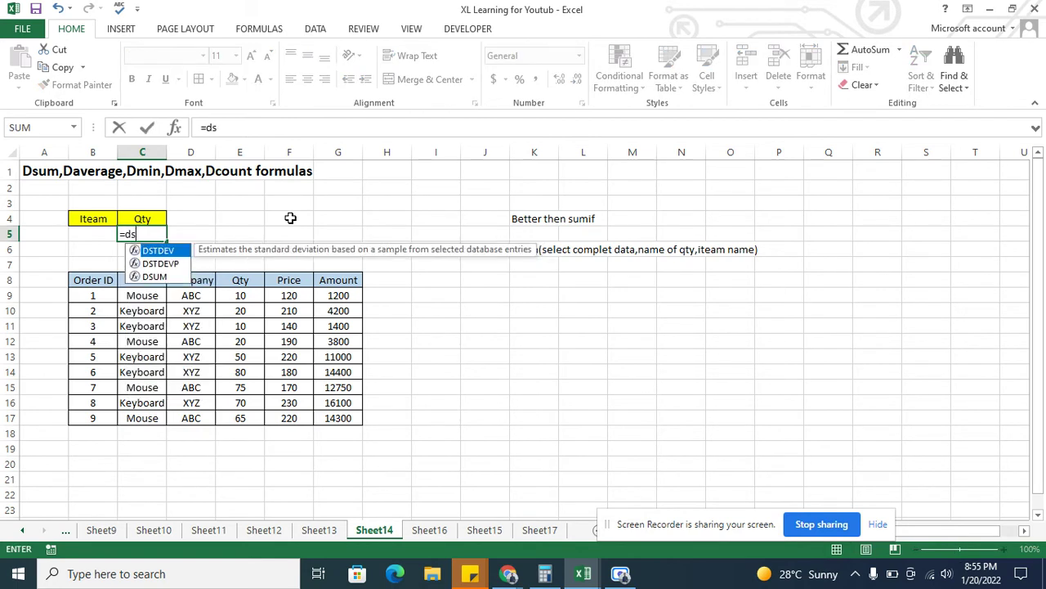
pyautogui.write('un')
pyautogui.press('BackSpace')
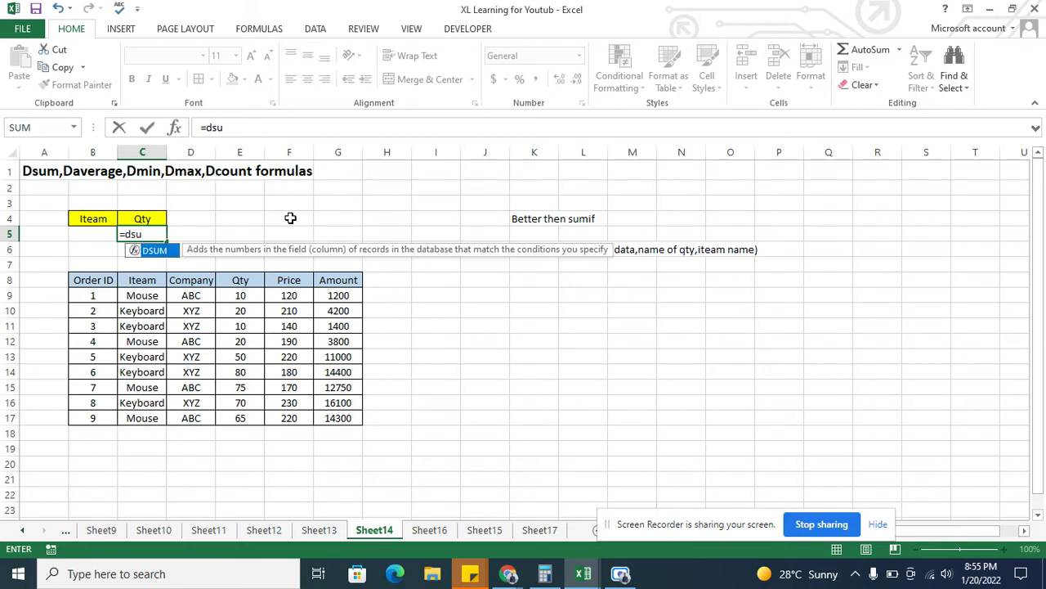
pyautogui.write('m(')
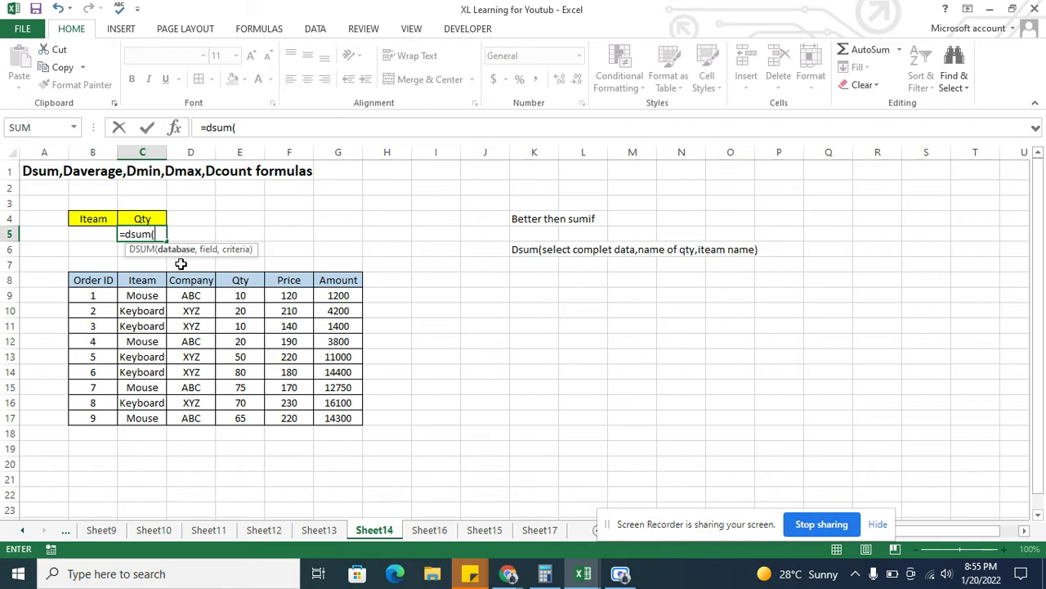
# Complete =DSUM(B8:G17,E8,B4:B5) in C5 so the Qty total shows 400
pyautogui.moveTo(99, 282); pyautogui.dragTo(338, 417)
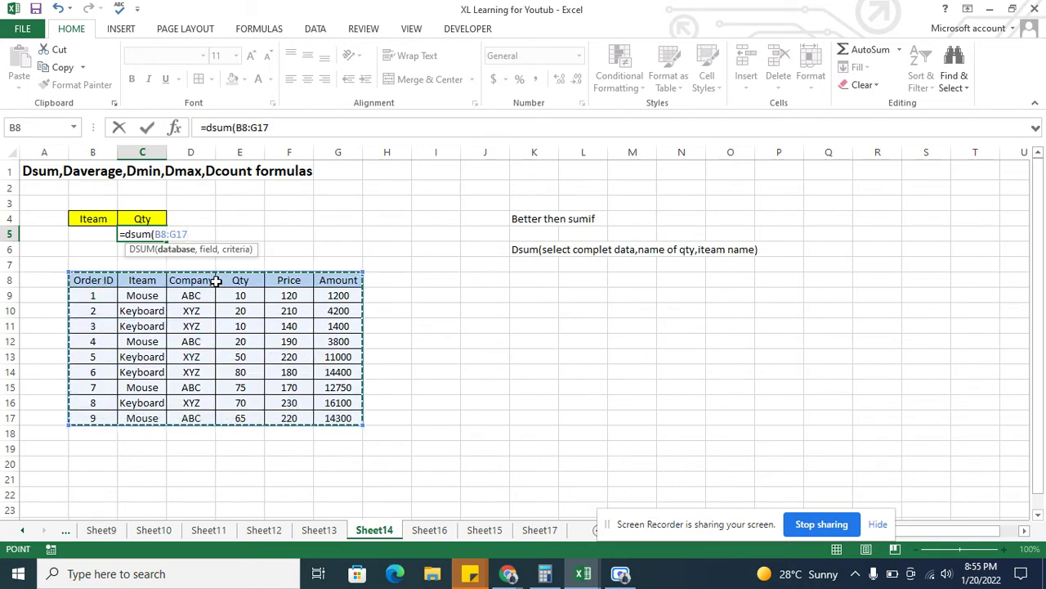
pyautogui.write(',')
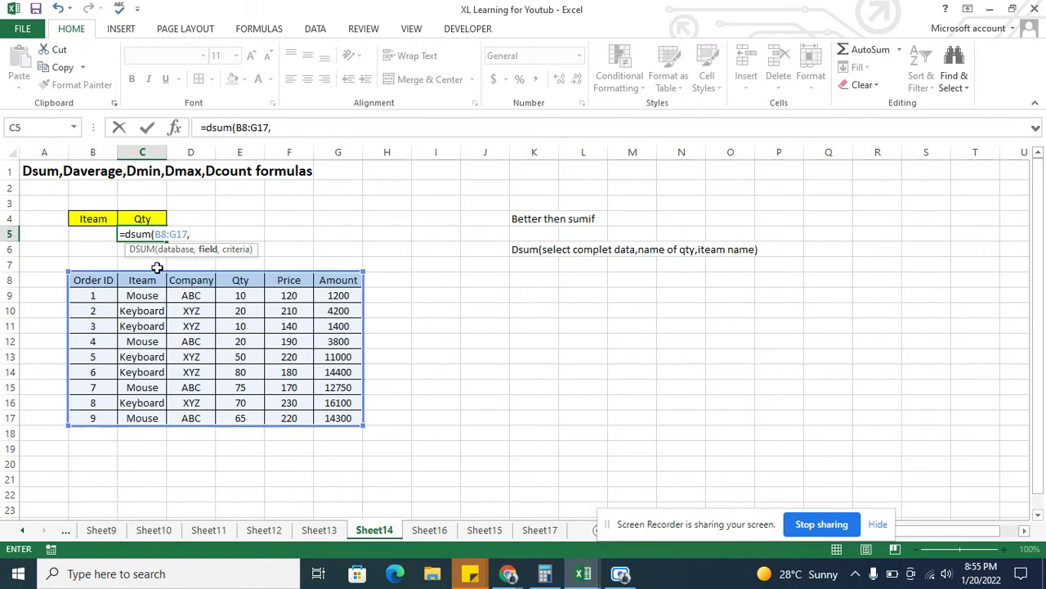
pyautogui.click(243, 282)
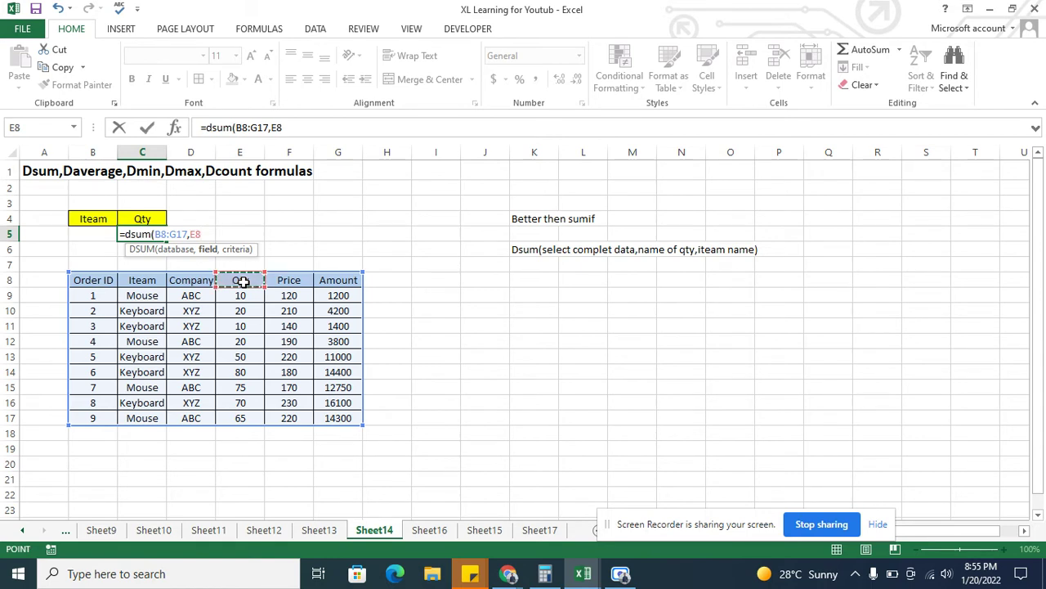
pyautogui.write(',')
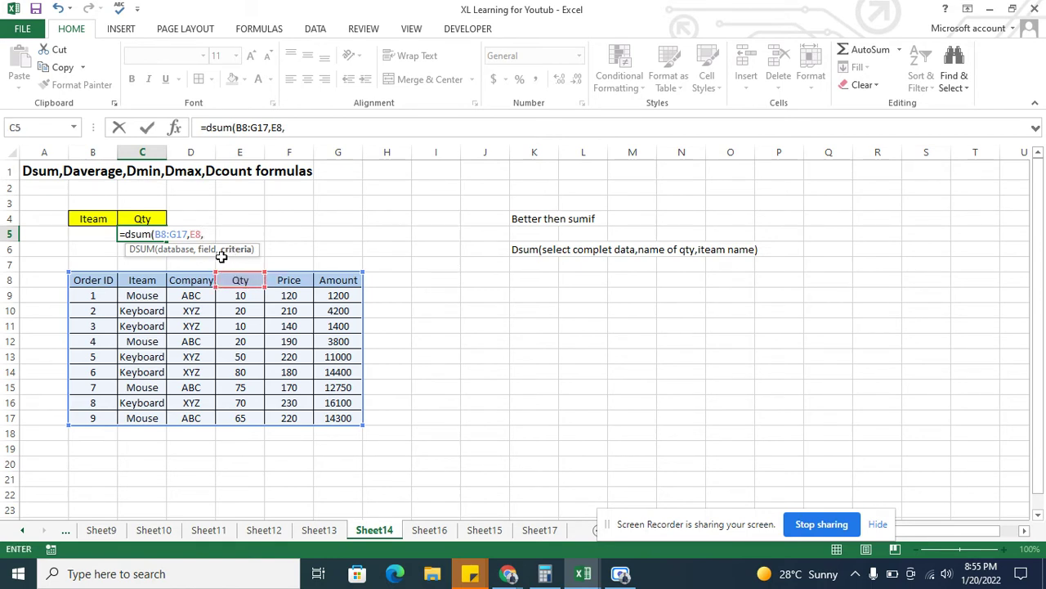
pyautogui.moveTo(95, 222); pyautogui.dragTo(95, 233)
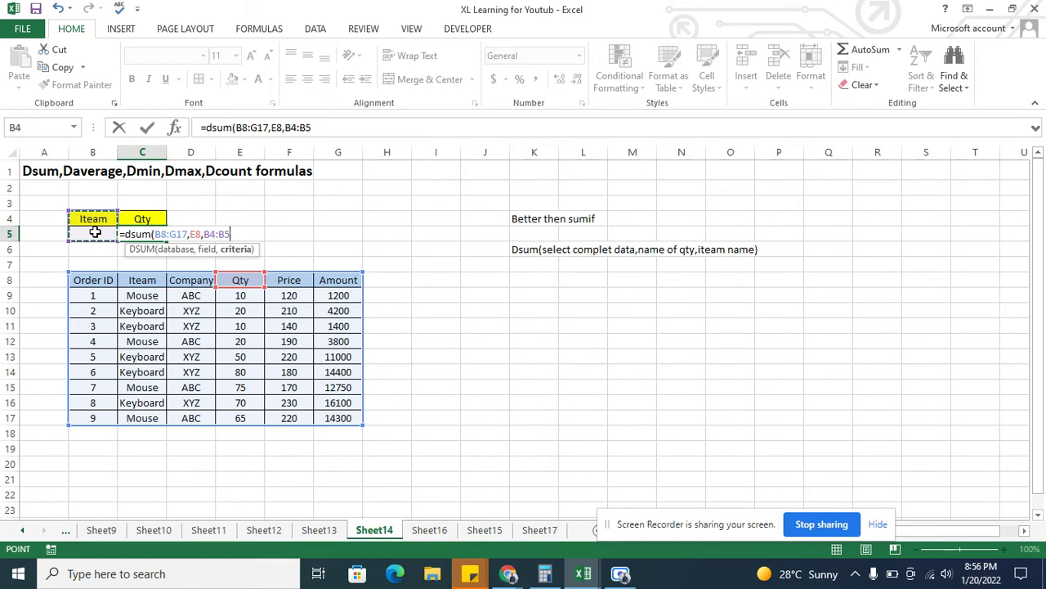
pyautogui.write(')')
pyautogui.press('Return')
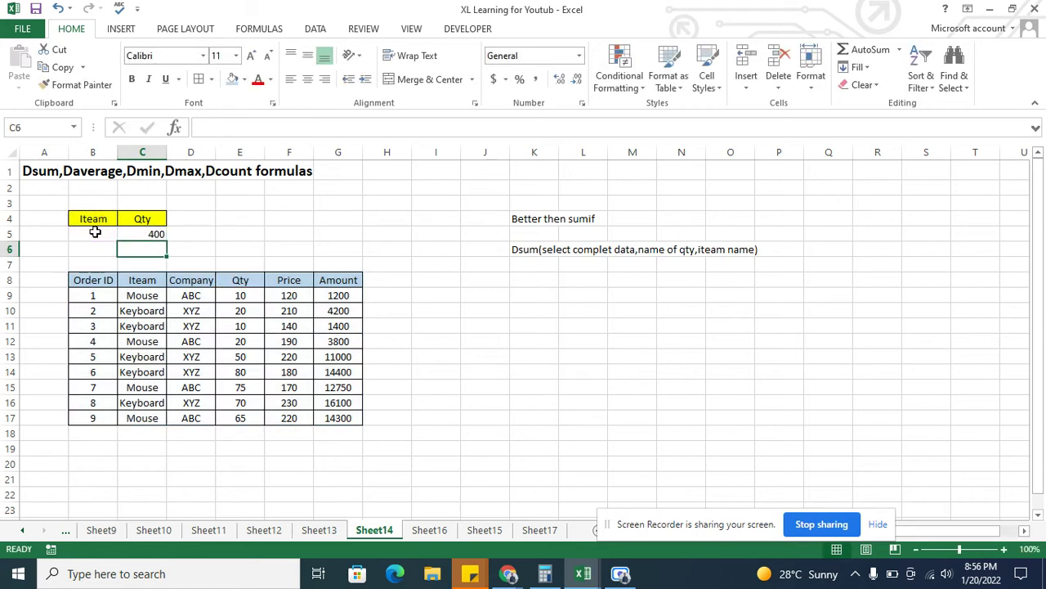
pyautogui.press('Up')
# Enter Mouse as the B5 item criterion, giving a Qty total of 170
pyautogui.click(95, 233)
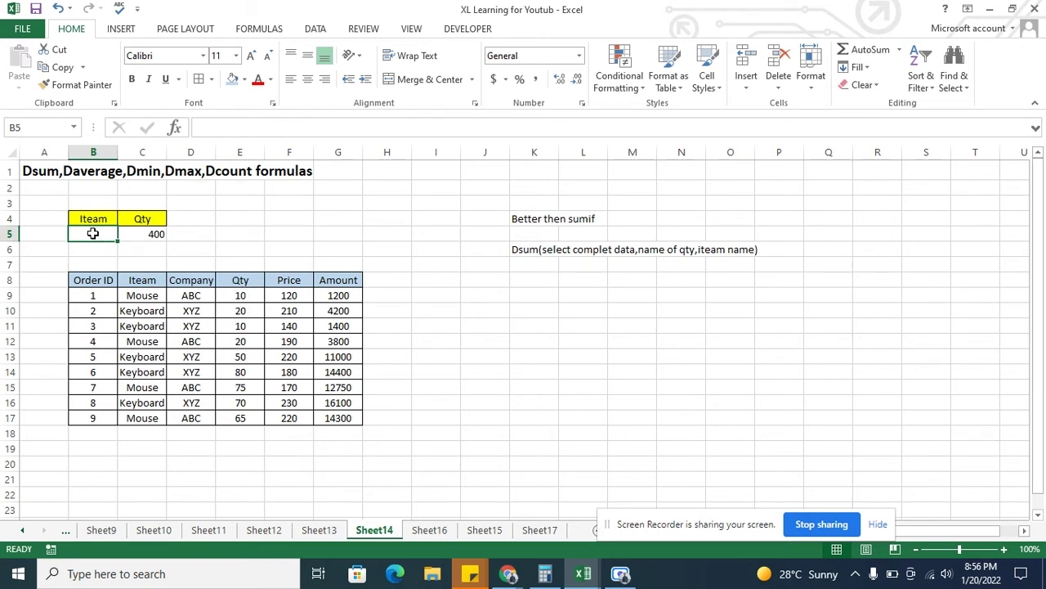
pyautogui.write('Mouse')
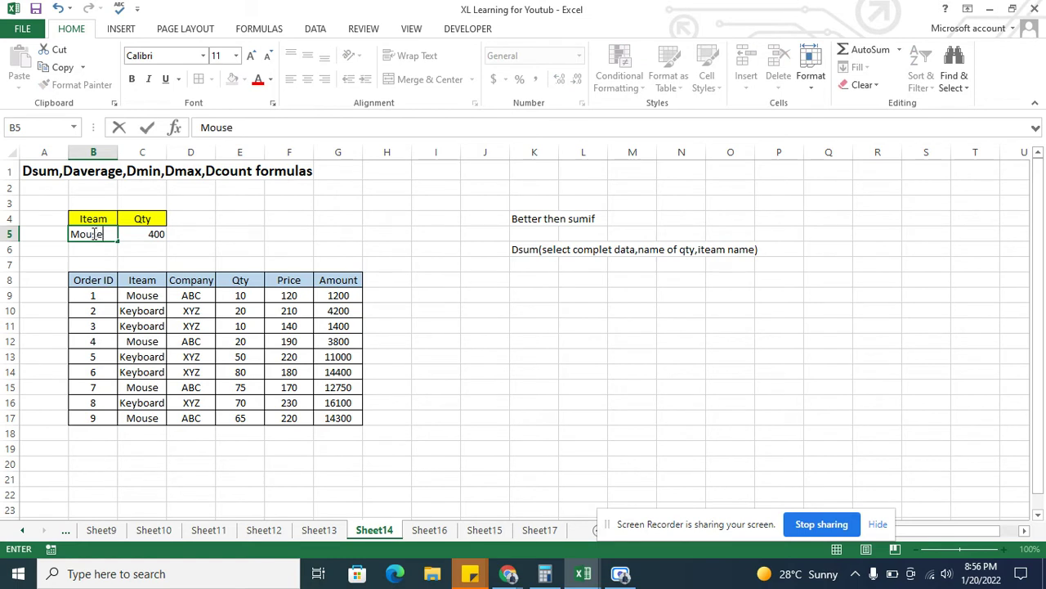
pyautogui.press('Return')
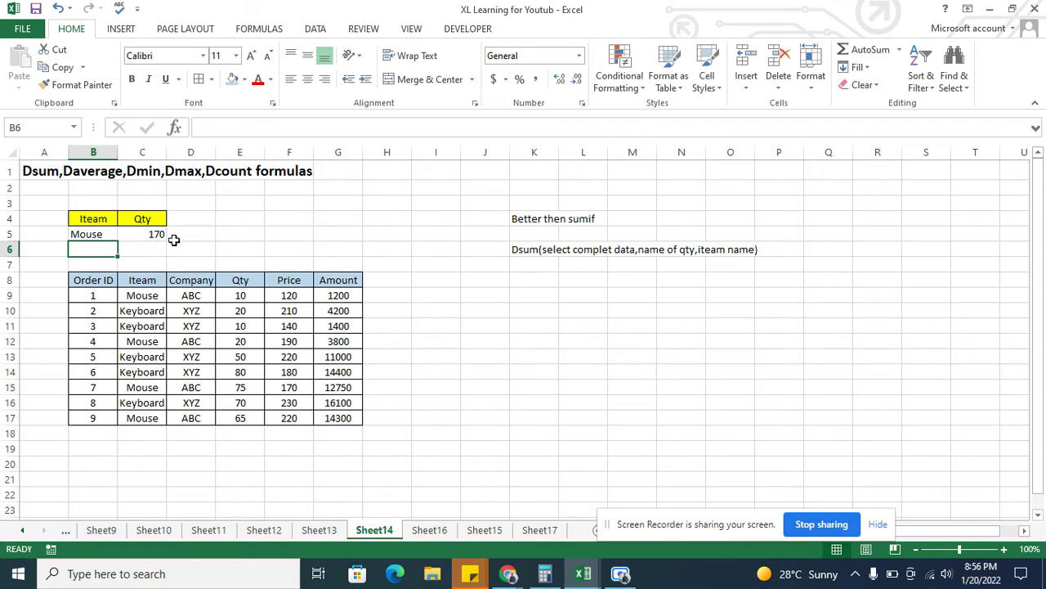
# Change the B5 criterion to Keyboard so the Qty total becomes 230
pyautogui.click(96, 234)
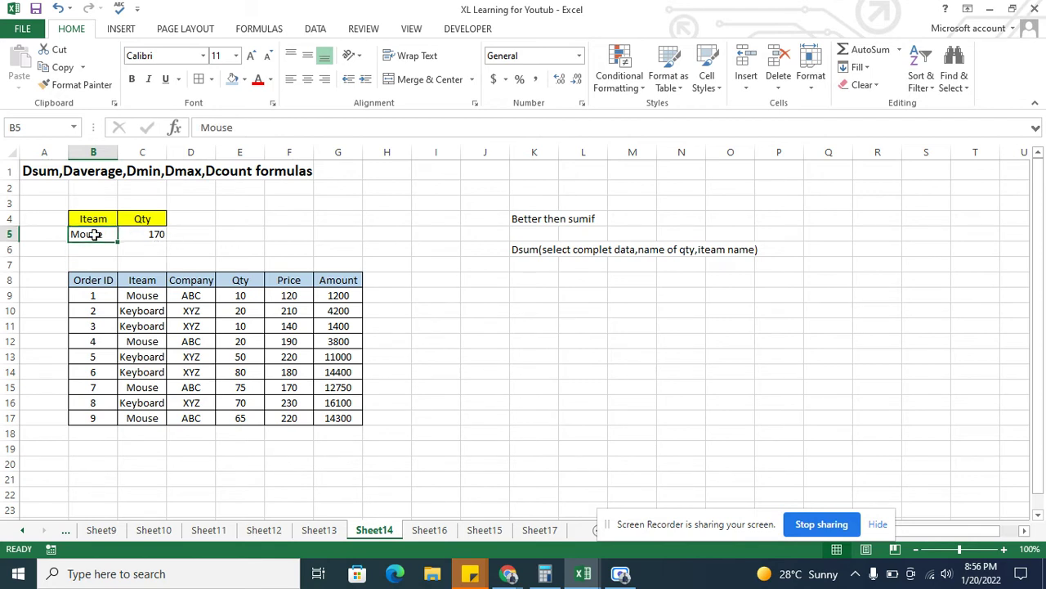
pyautogui.write('B')
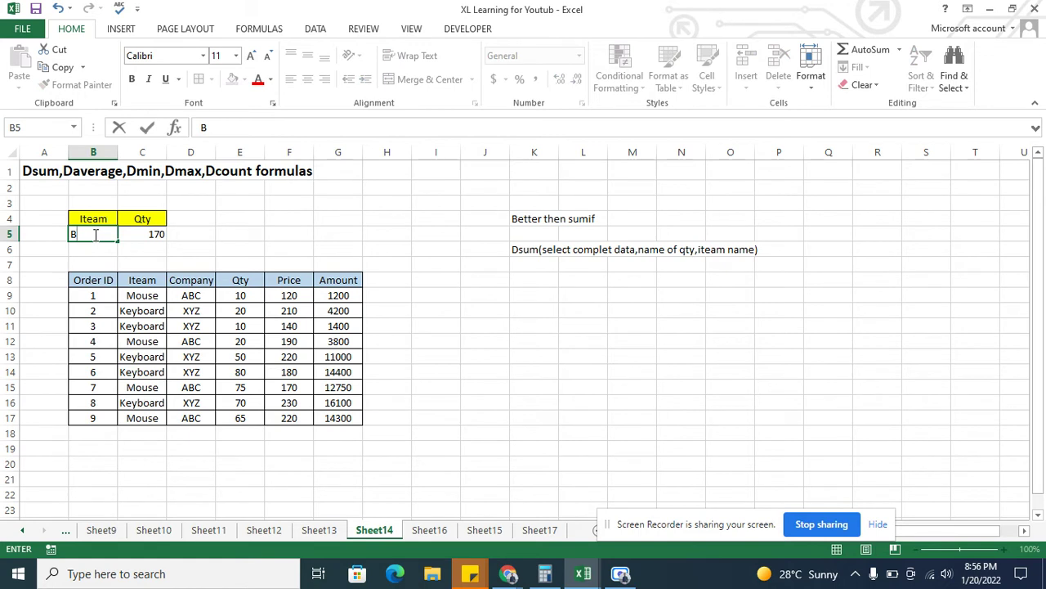
pyautogui.press('BackSpace')
pyautogui.write('Keyb')
pyautogui.write('oar')
pyautogui.write('d')
pyautogui.press('Tab')
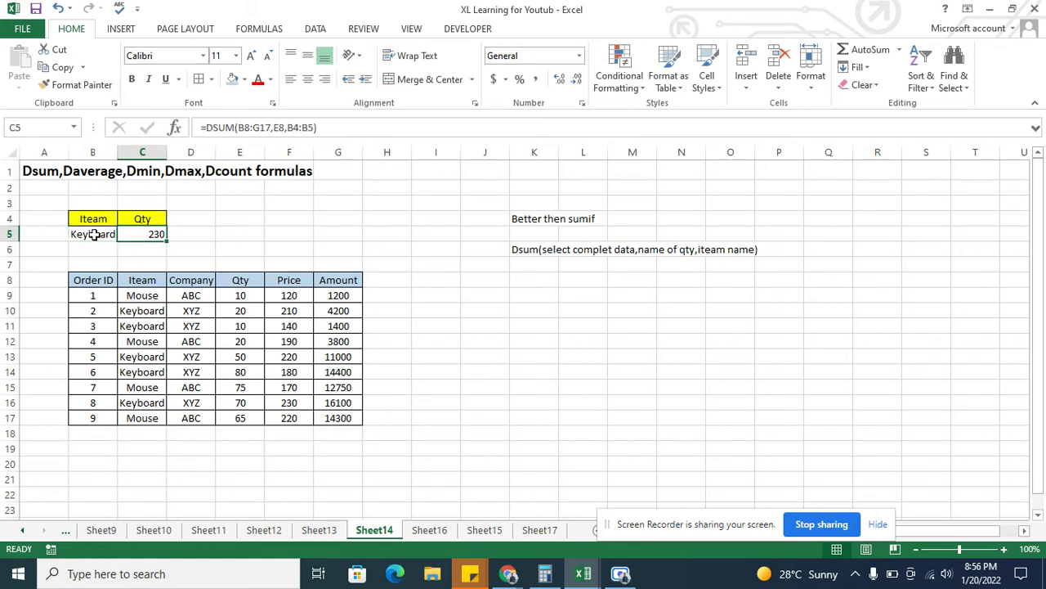
# Copy the Amount heading from G8 into cell D4
pyautogui.click(186, 220)
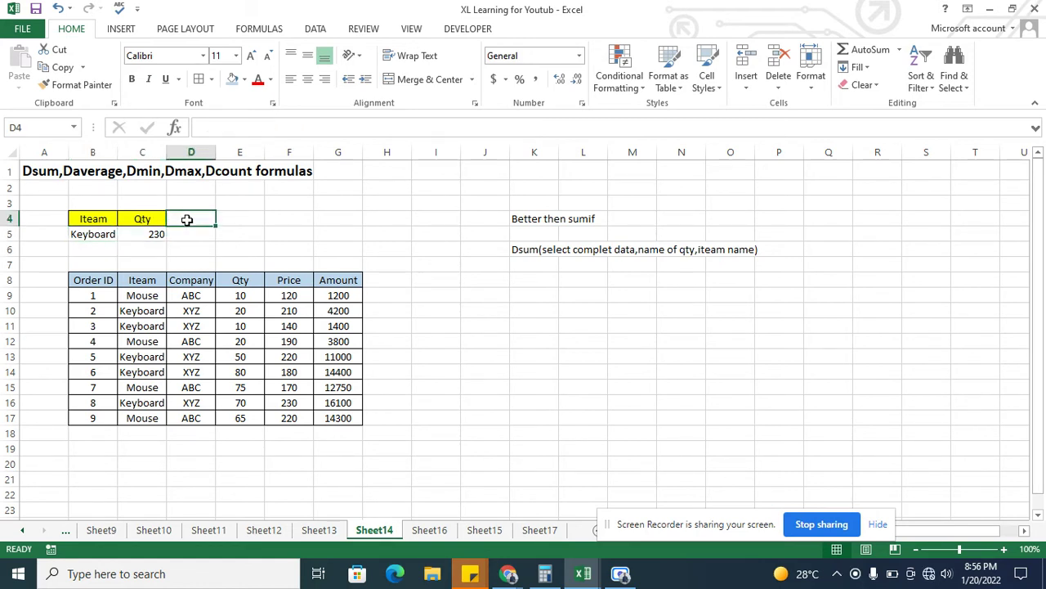
pyautogui.click(328, 280)
pyautogui.hotkey('ctrl', 'c')
pyautogui.press('Up')
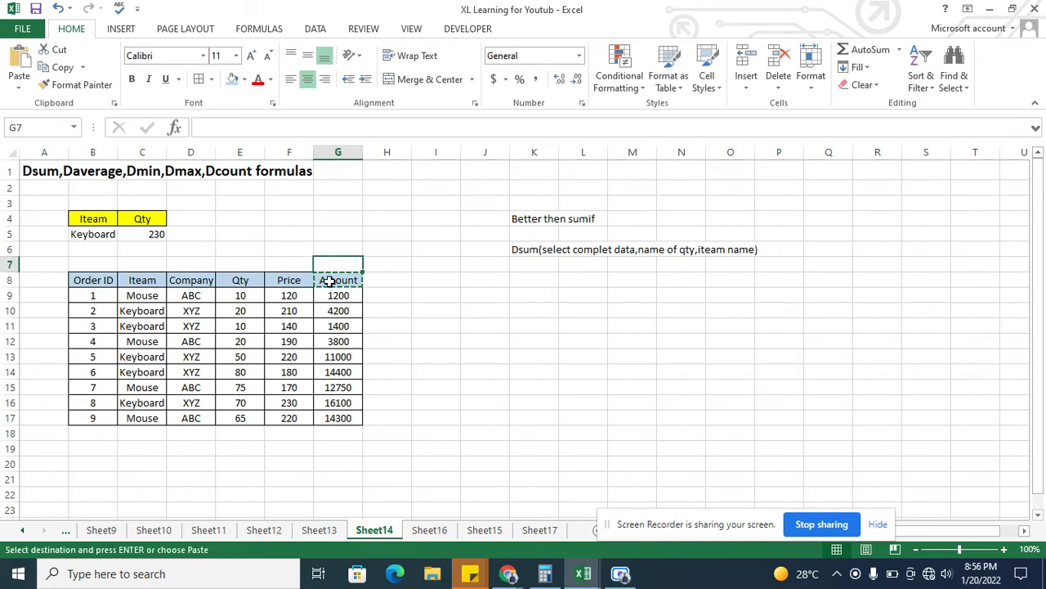
pyautogui.press('Up')
pyautogui.press('Up')
pyautogui.press('Up')
pyautogui.press('Left')
pyautogui.press('Left')
pyautogui.press('Left')
pyautogui.hotkey('ctrl', 'v')
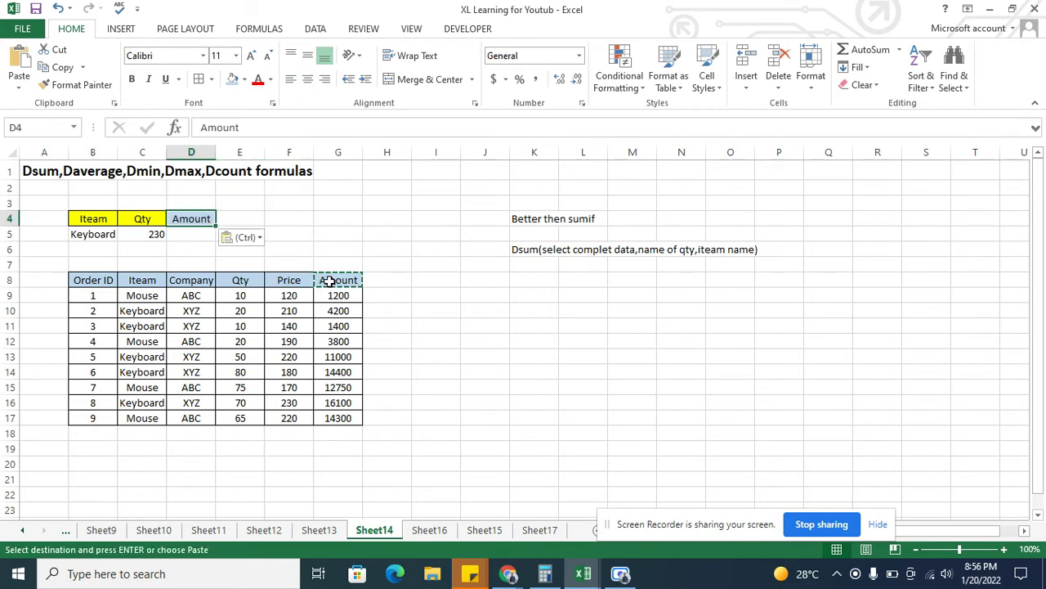
pyautogui.press('Left')
pyautogui.press('Right')
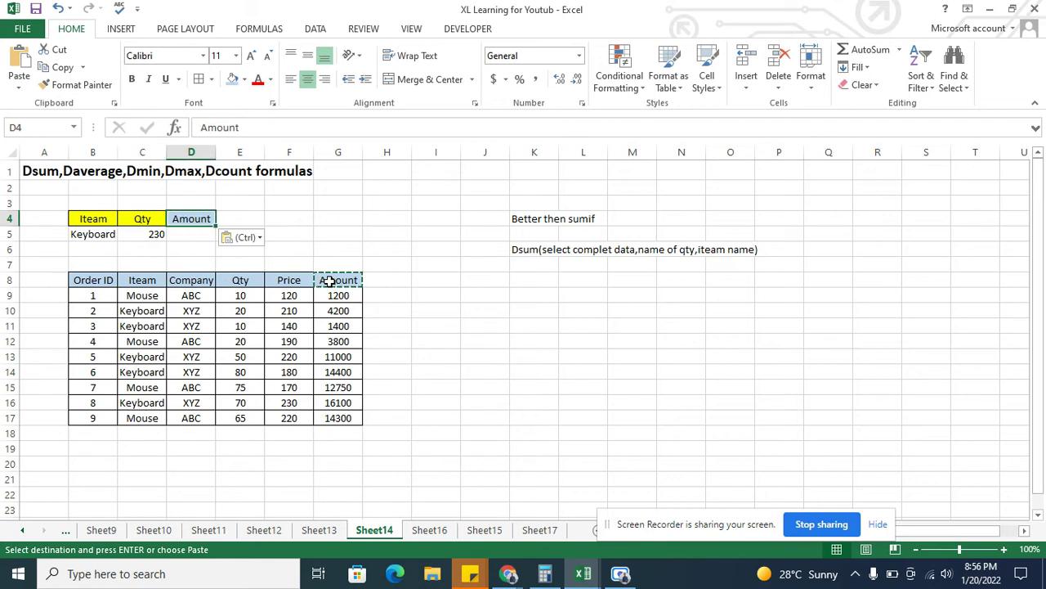
# Enter =DSUM(B8:G17,G8,B4:B5) in D5, totalling 47100 for Keyboard orders
pyautogui.click(201, 237)
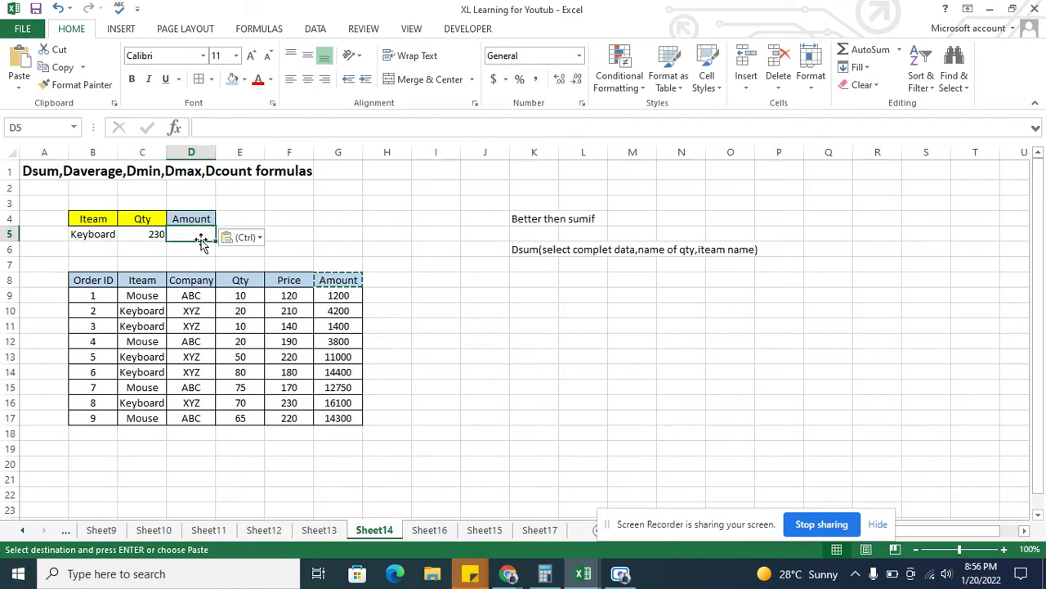
pyautogui.write('`')
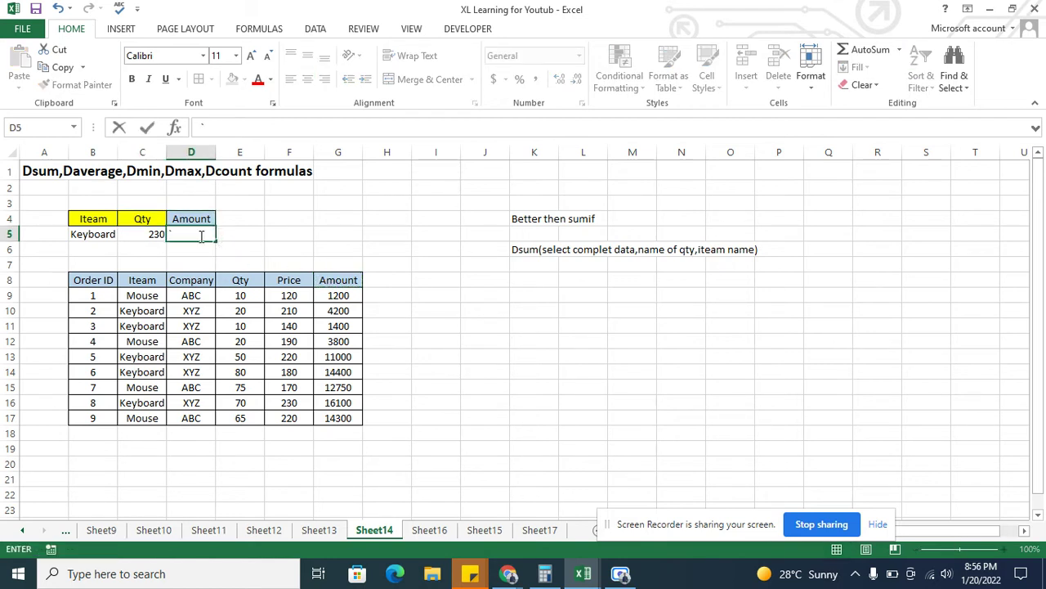
pyautogui.press('Escape')
pyautogui.write('=')
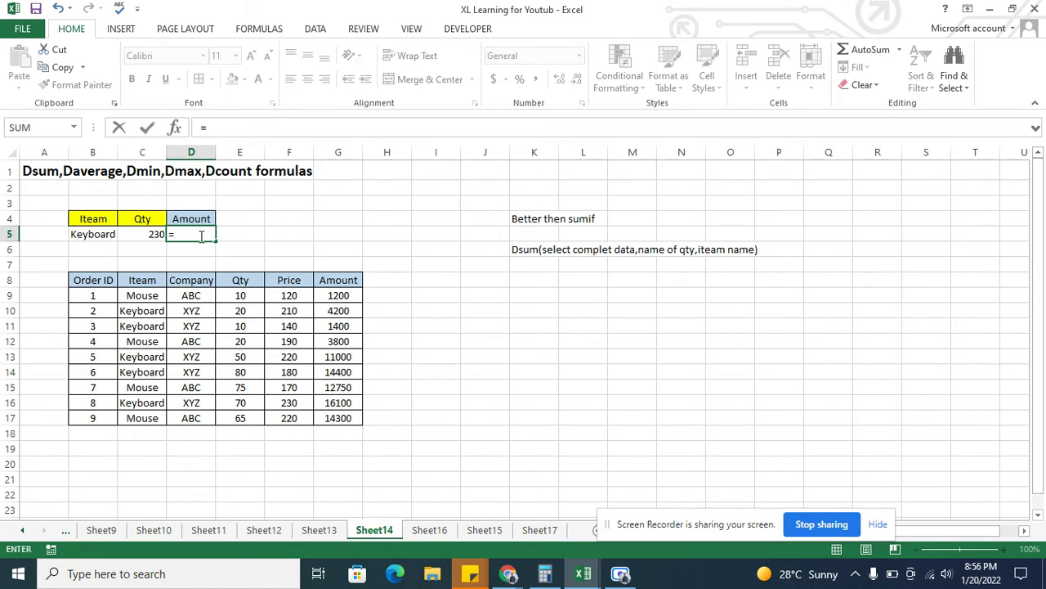
pyautogui.write('dsum')
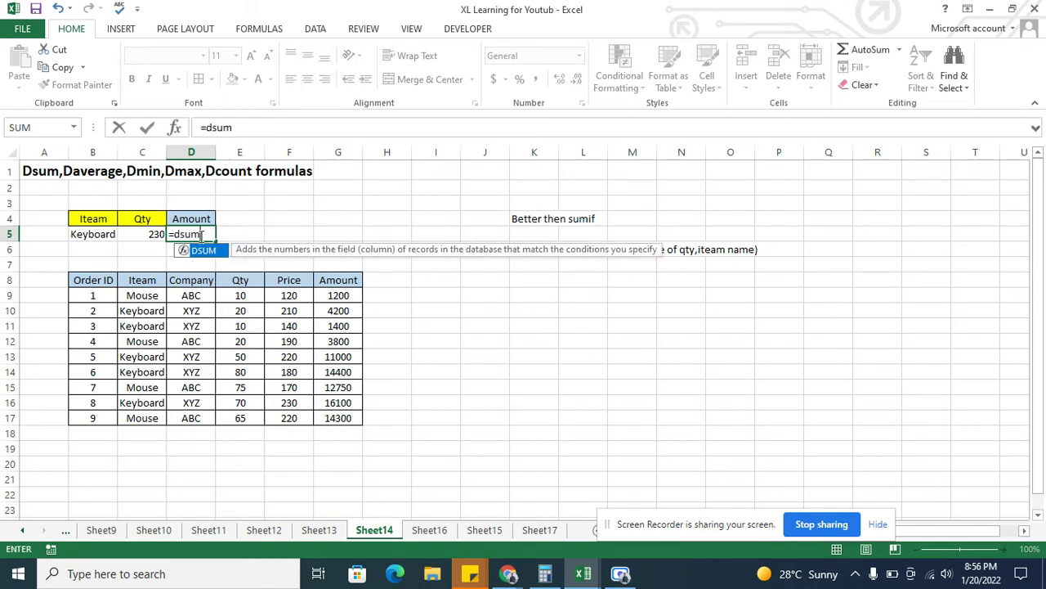
pyautogui.press('Tab')
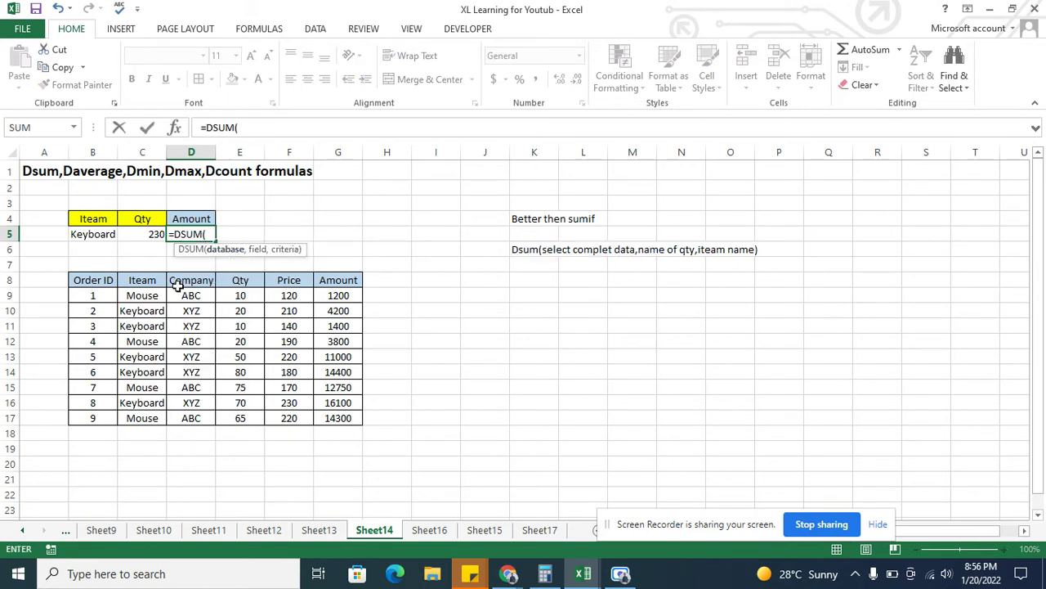
pyautogui.click(95, 285)
pyautogui.moveTo(96, 286); pyautogui.dragTo(333, 411)
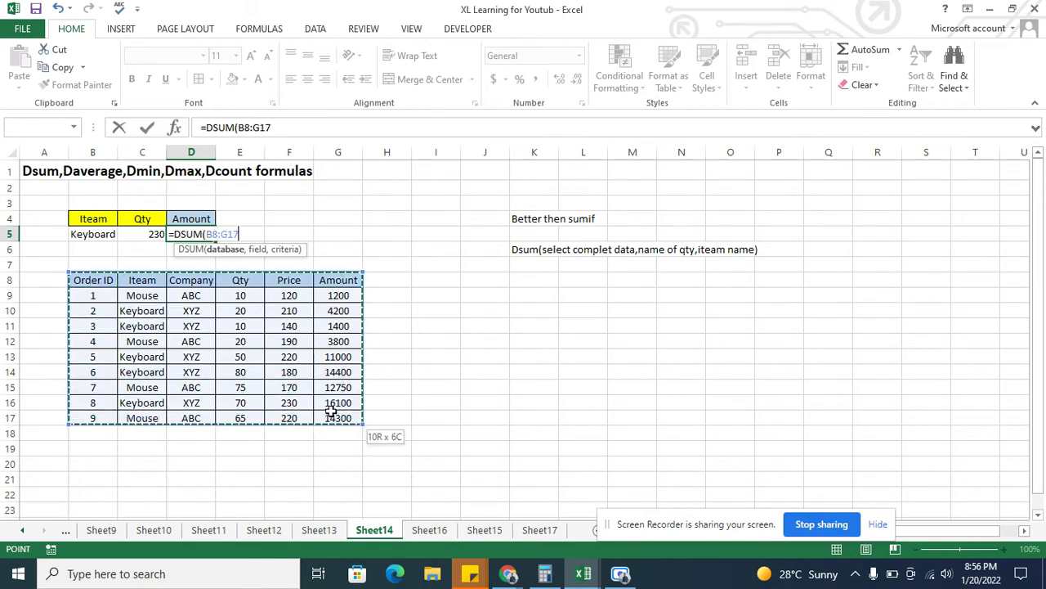
pyautogui.write(',')
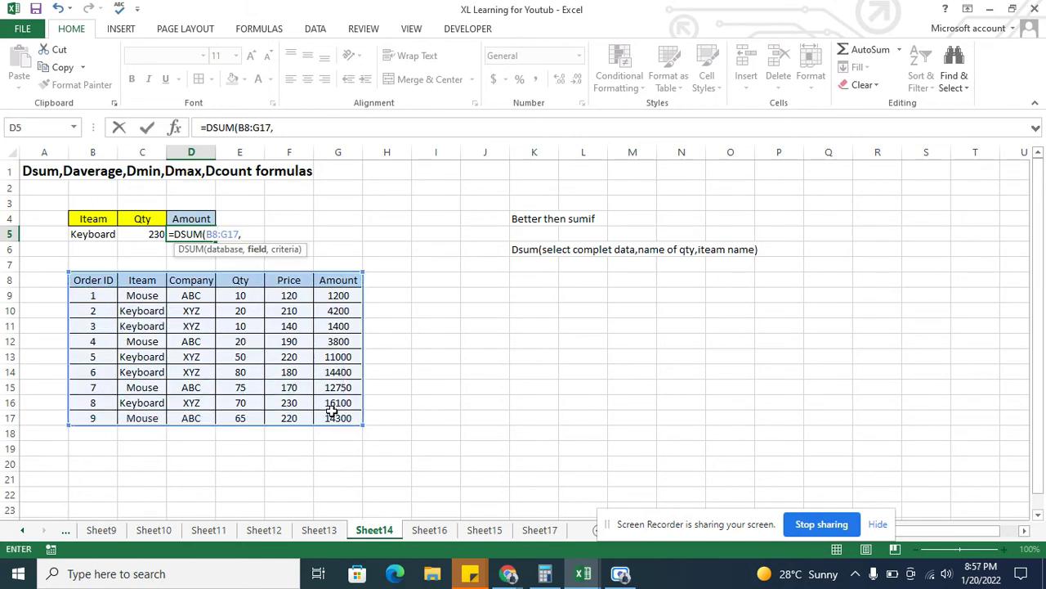
pyautogui.click(337, 279)
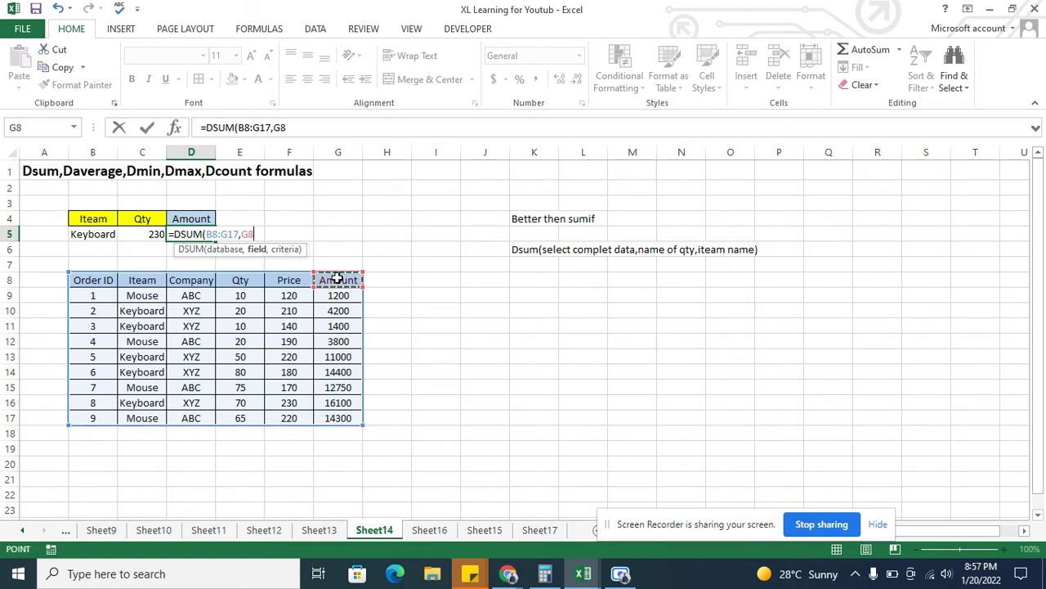
pyautogui.write(',')
pyautogui.moveTo(92, 222); pyautogui.dragTo(92, 234)
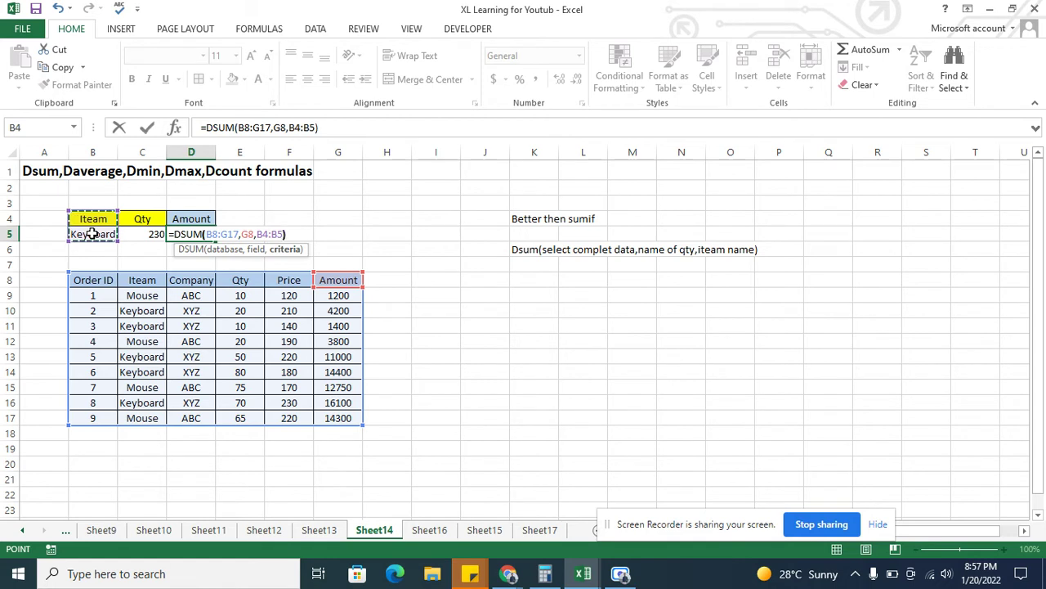
pyautogui.press('Return')
pyautogui.press('Up')
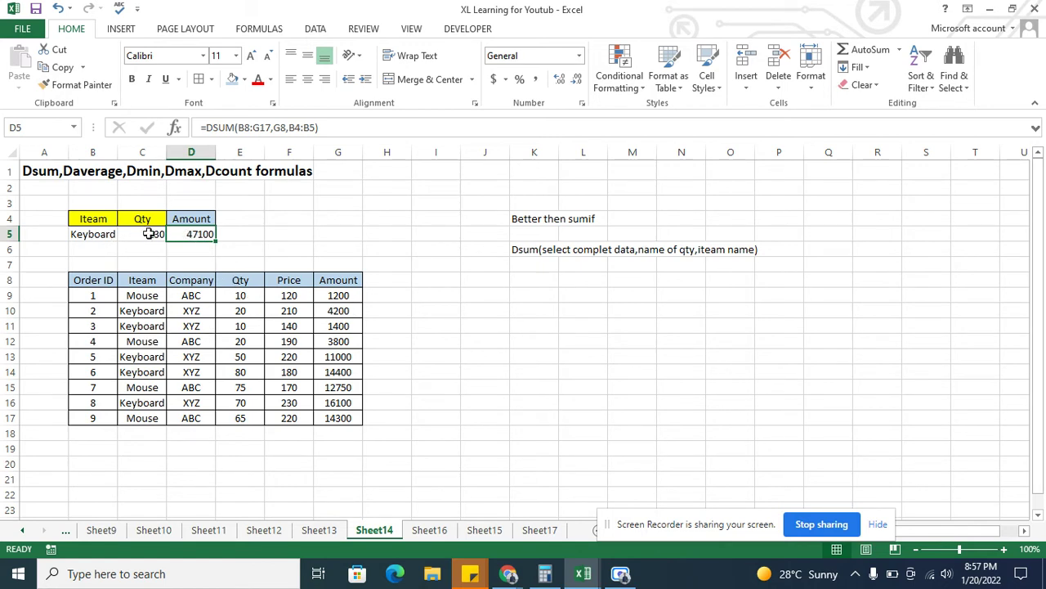
# Change the B5 criterion to Mouse, updating the totals to 170 Qty and 32050 Amount
pyautogui.click(97, 234)
pyautogui.write('M')
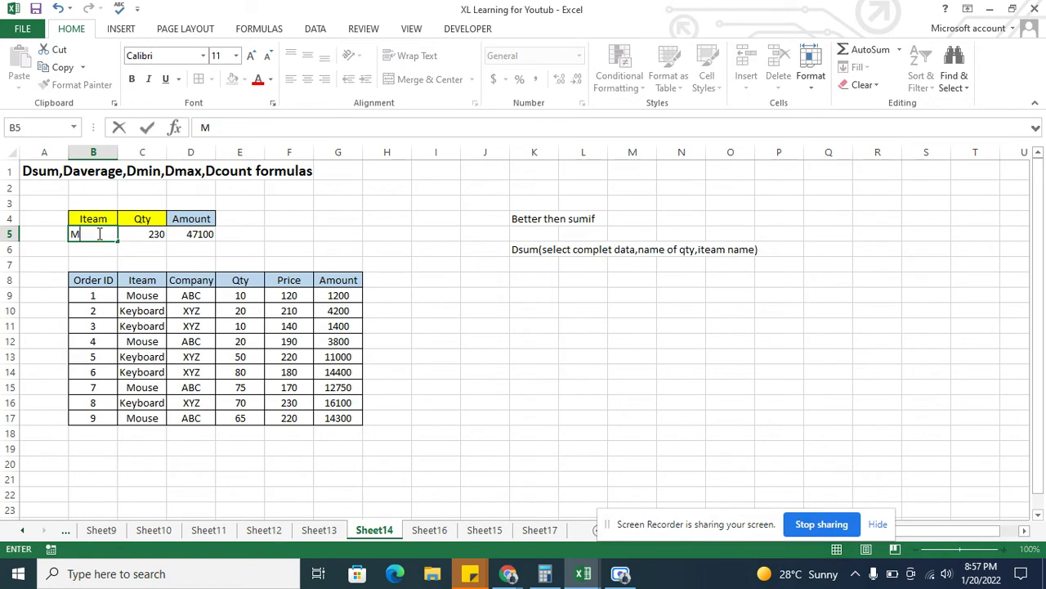
pyautogui.write('ouse')
pyautogui.press('Return')
pyautogui.press('Up')
pyautogui.press('Right')
pyautogui.press('Right')
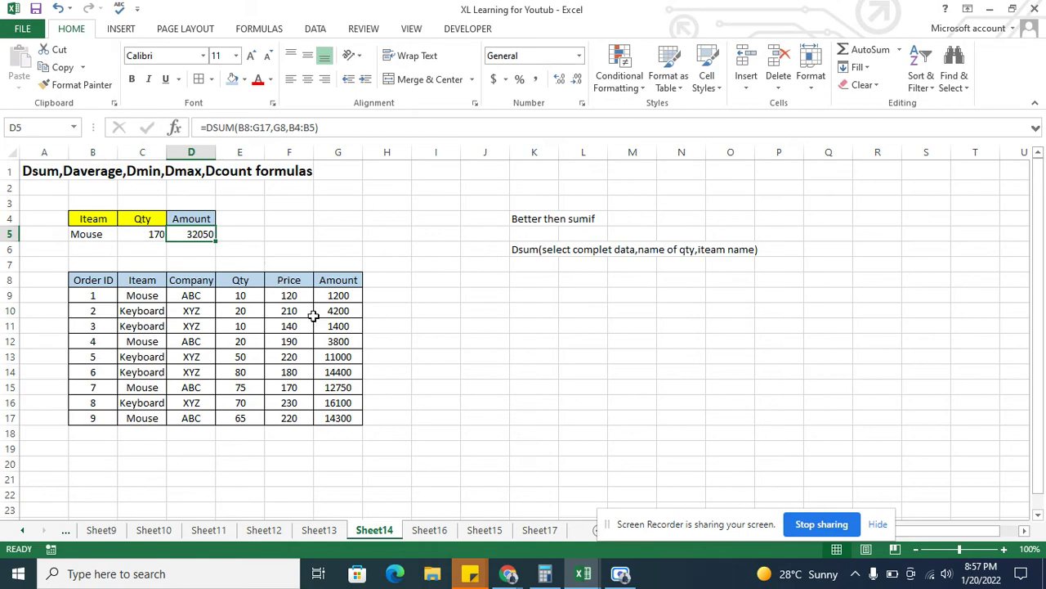
# Go to Sheet16 and select B5, the first cell of the Upper column
pyautogui.click(428, 530)
pyautogui.click(186, 403)
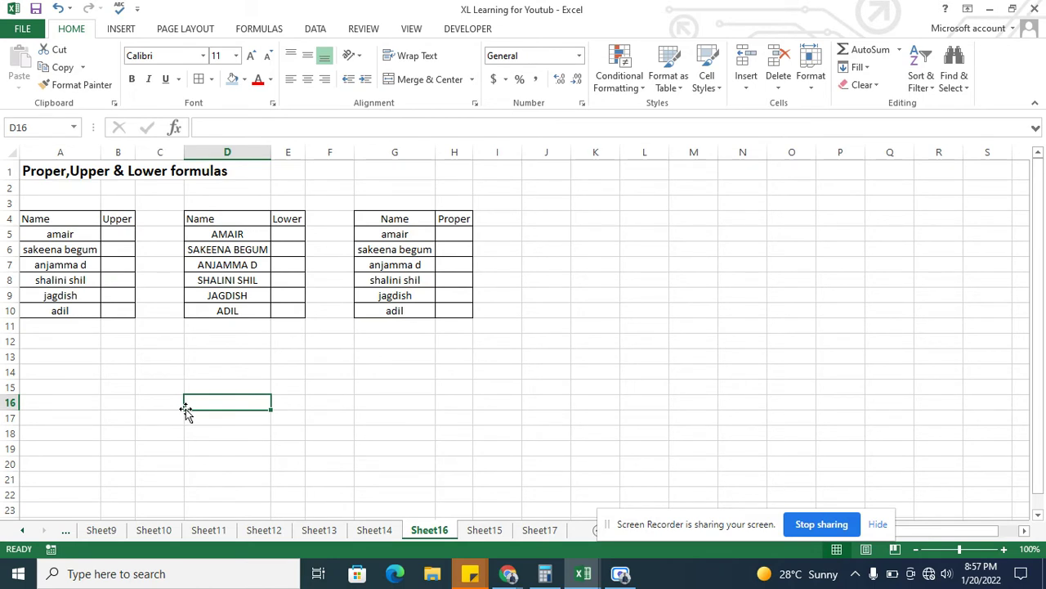
pyautogui.click(119, 233)
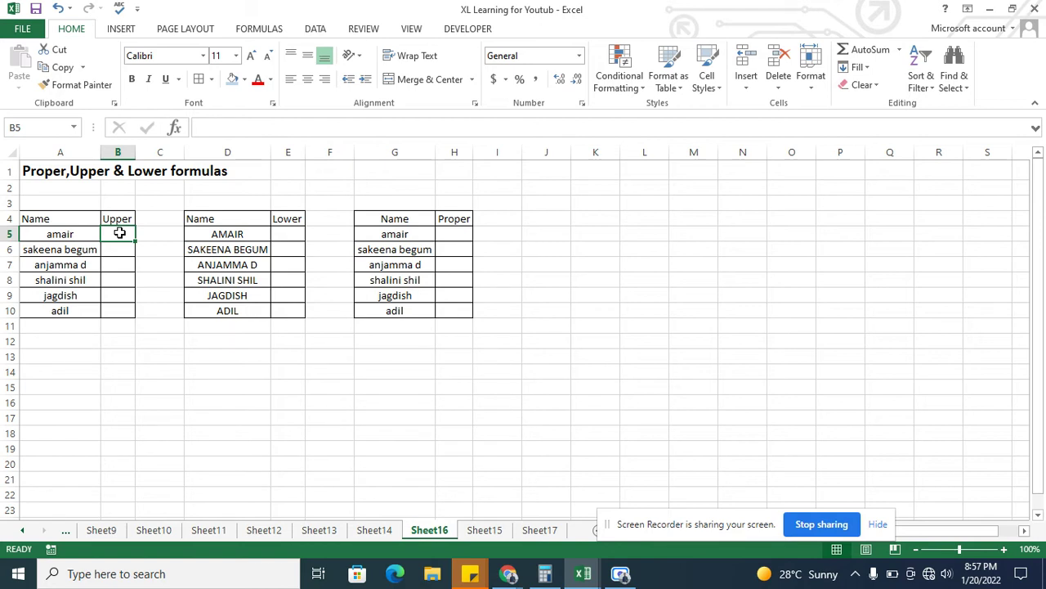
pyautogui.click(70, 235)
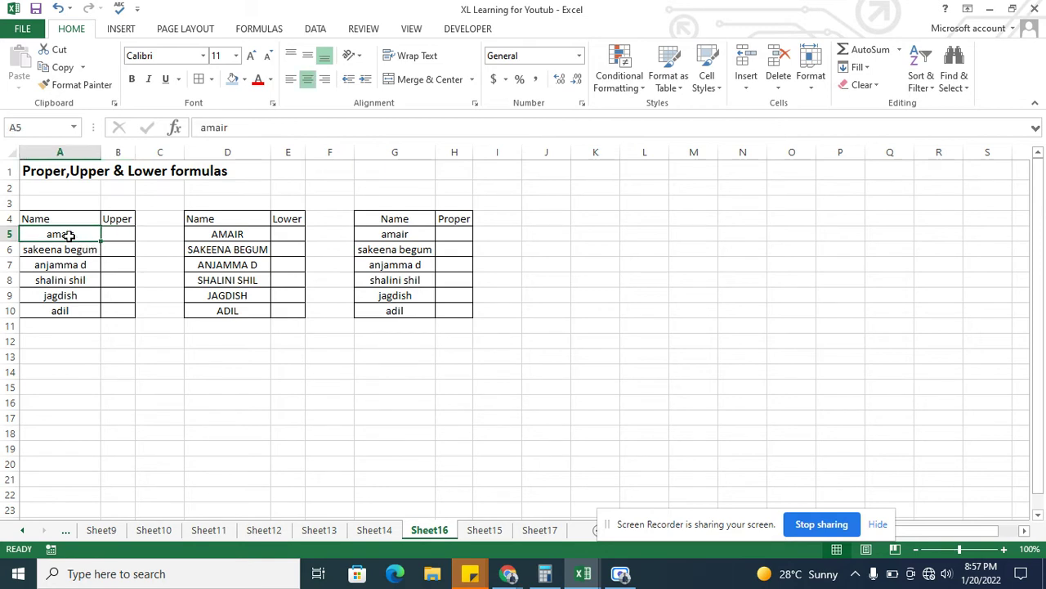
pyautogui.click(121, 236)
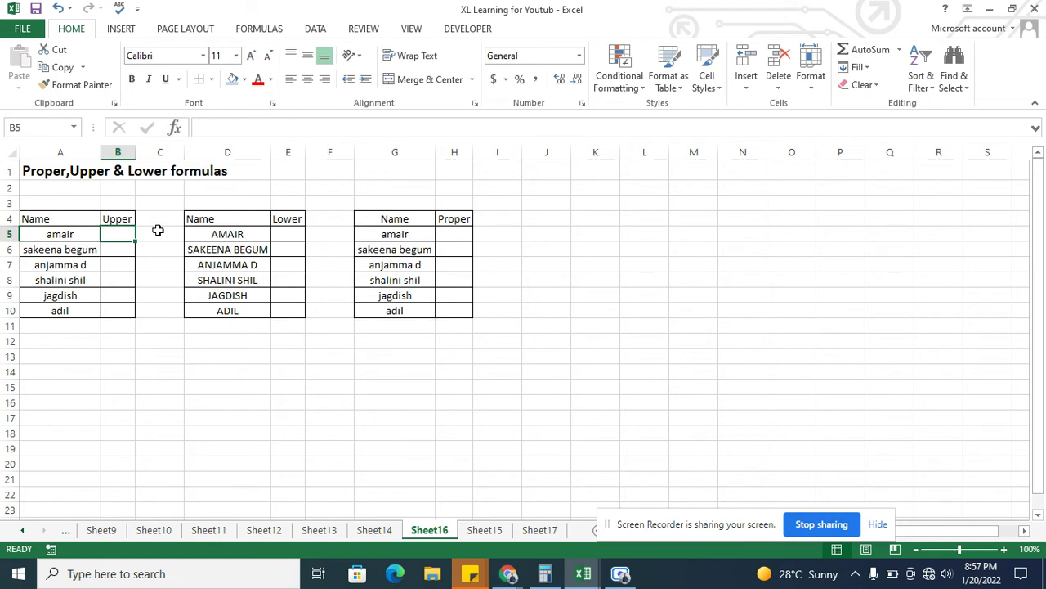
# Enter =UPPER(A5:A10) in B5 to capitalise the first name, AMAIR
pyautogui.write('=')
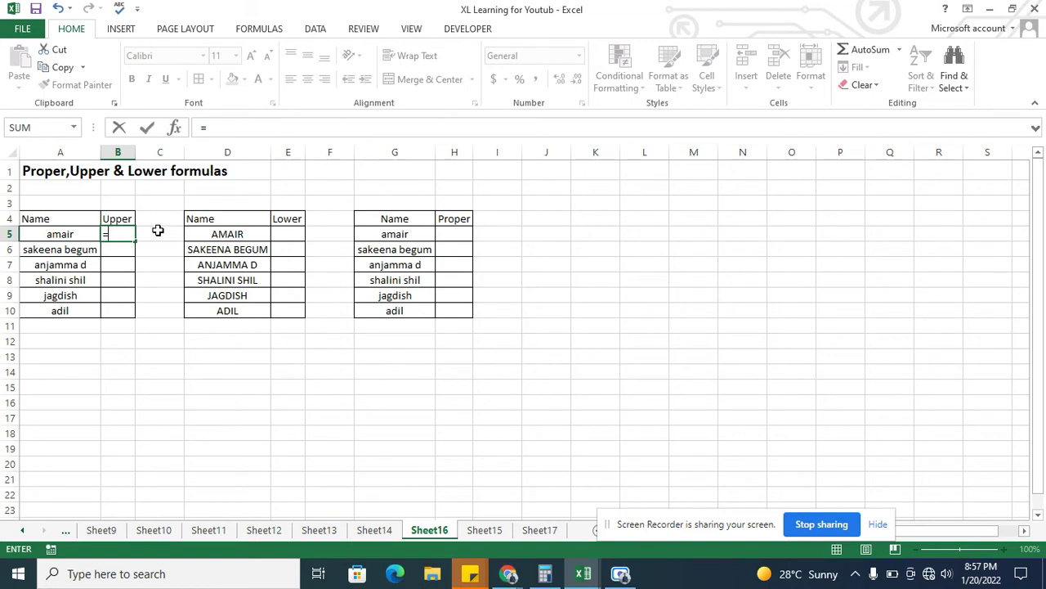
pyautogui.write('upper')
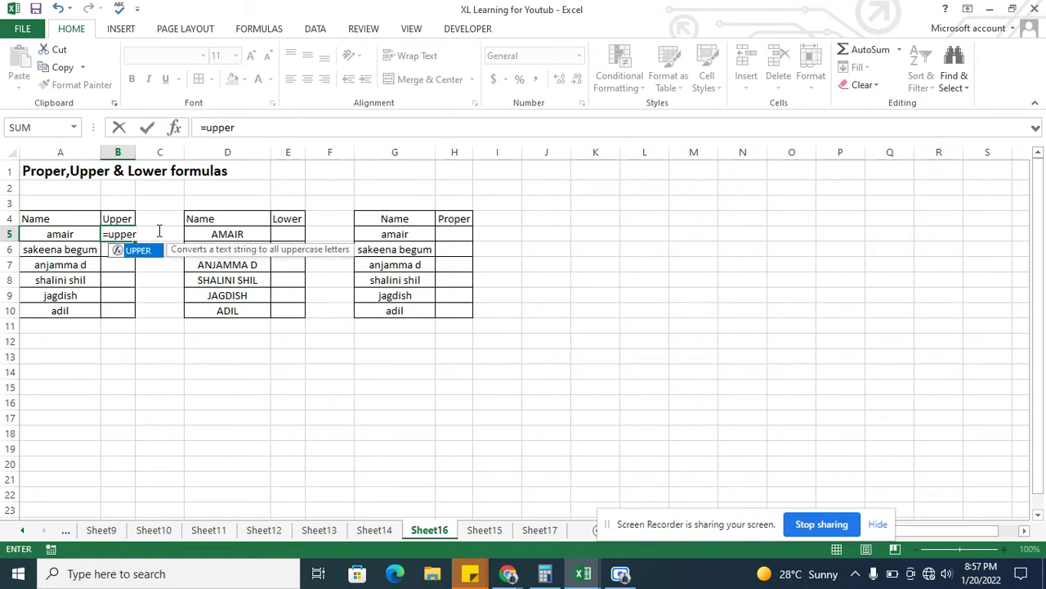
pyautogui.write('(')
pyautogui.click(61, 235)
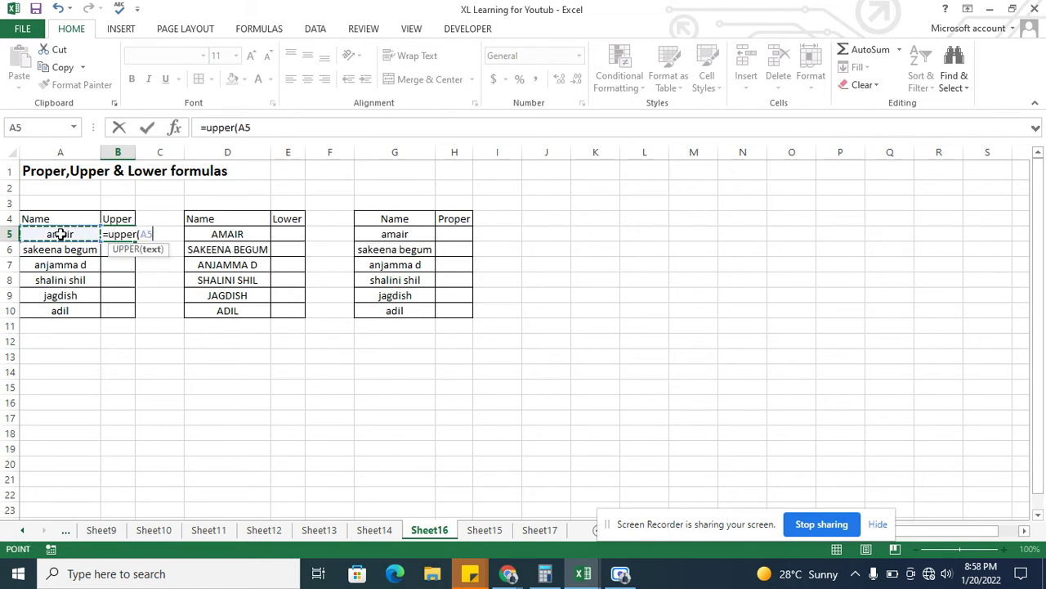
pyautogui.moveTo(60, 234); pyautogui.dragTo(61, 306)
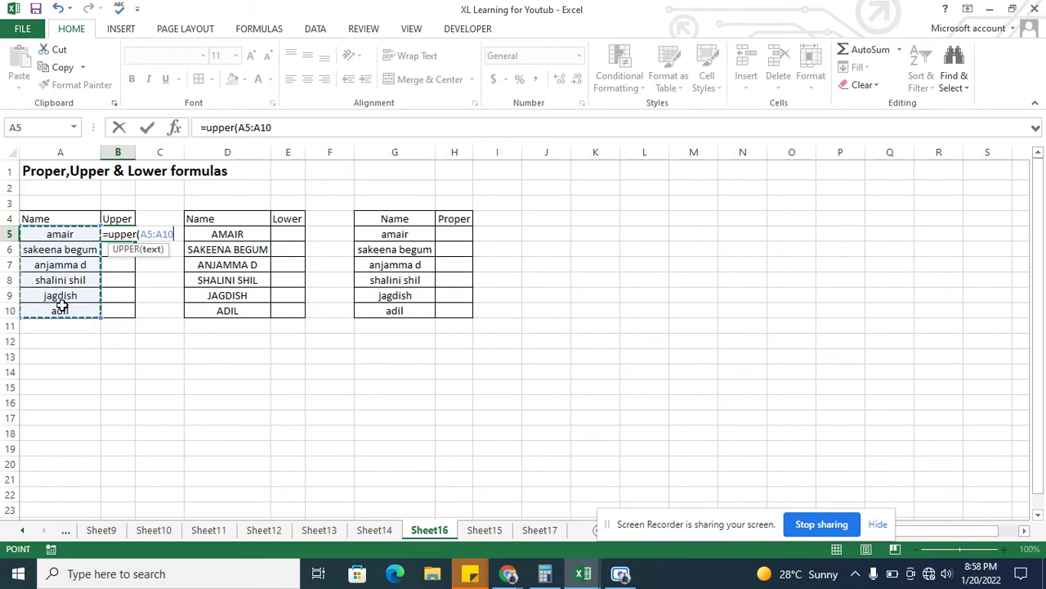
pyautogui.press('Return')
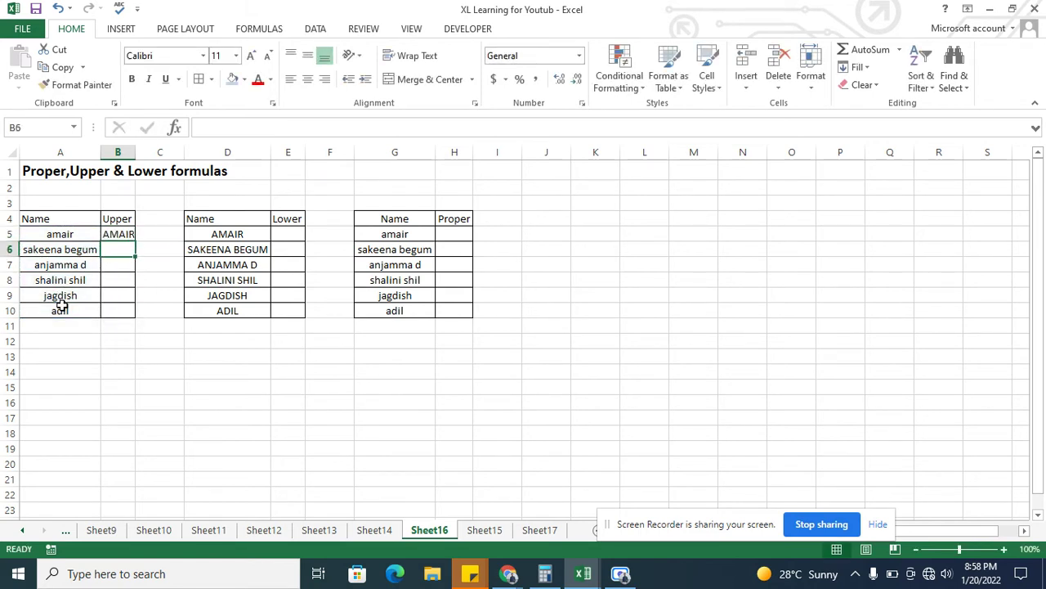
pyautogui.press('Up')
# Copy the UPPER formula down through B10 and AutoFit column B's width
pyautogui.hotkey('alt', 'h')
pyautogui.press('o')
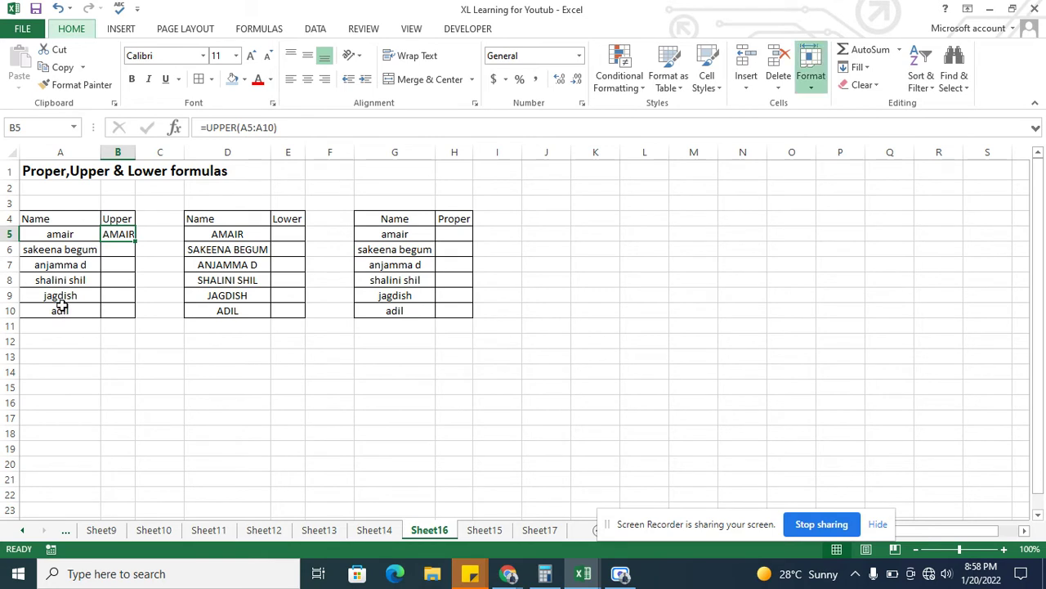
pyautogui.press('i')
pyautogui.hotkey('ctrl', 'c')
pyautogui.hotkey('shift', 'Down')
pyautogui.hotkey('shift', 'Down')
pyautogui.hotkey('shift', 'Down')
pyautogui.hotkey('shift', 'Down')
pyautogui.hotkey('shift', 'Down')
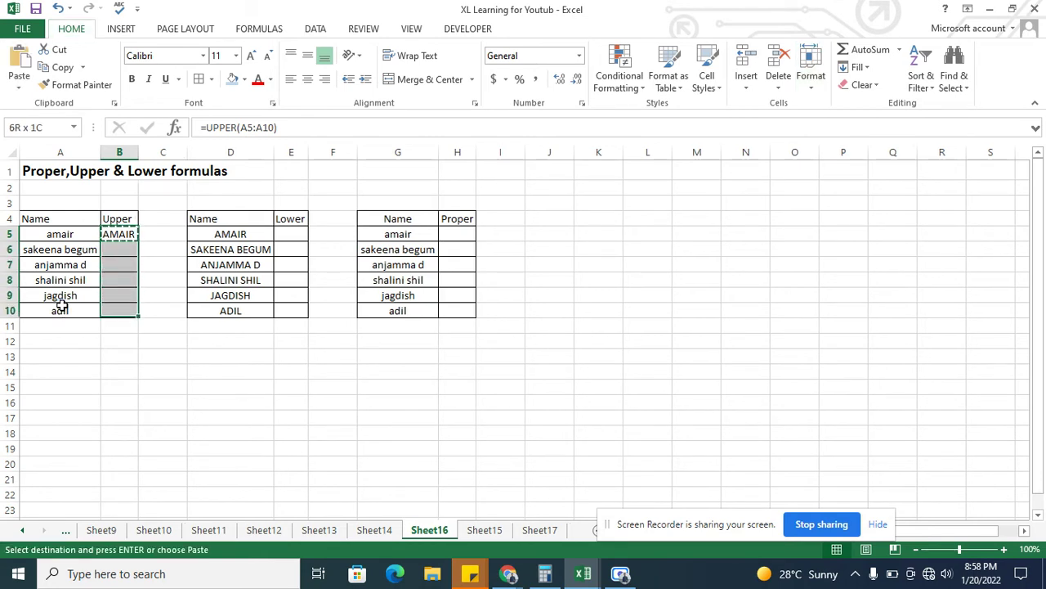
pyautogui.hotkey('ctrl', 'v')
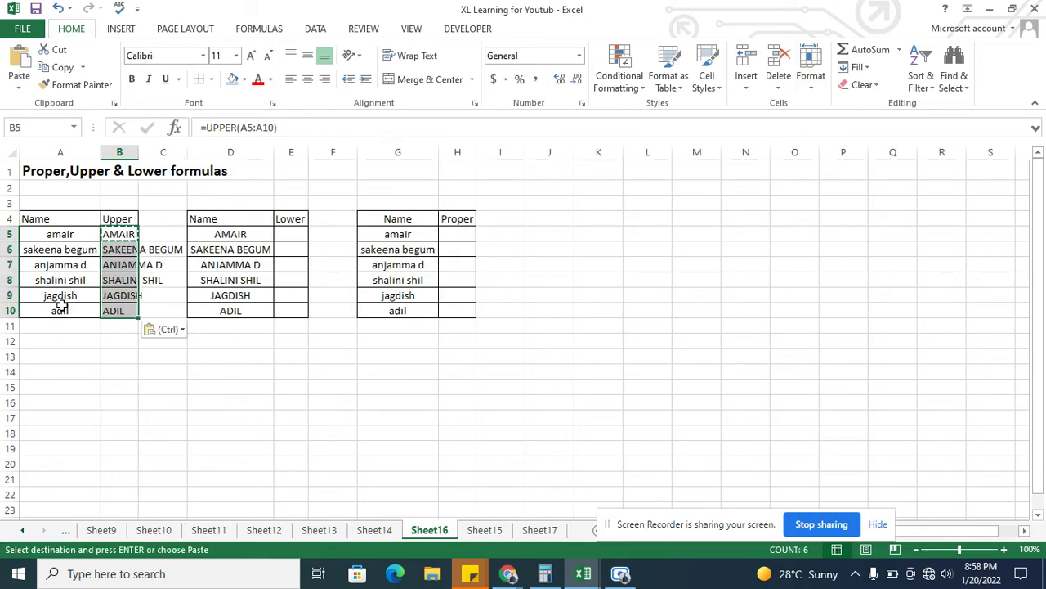
pyautogui.hotkey('alt', 'h')
pyautogui.write('oio')
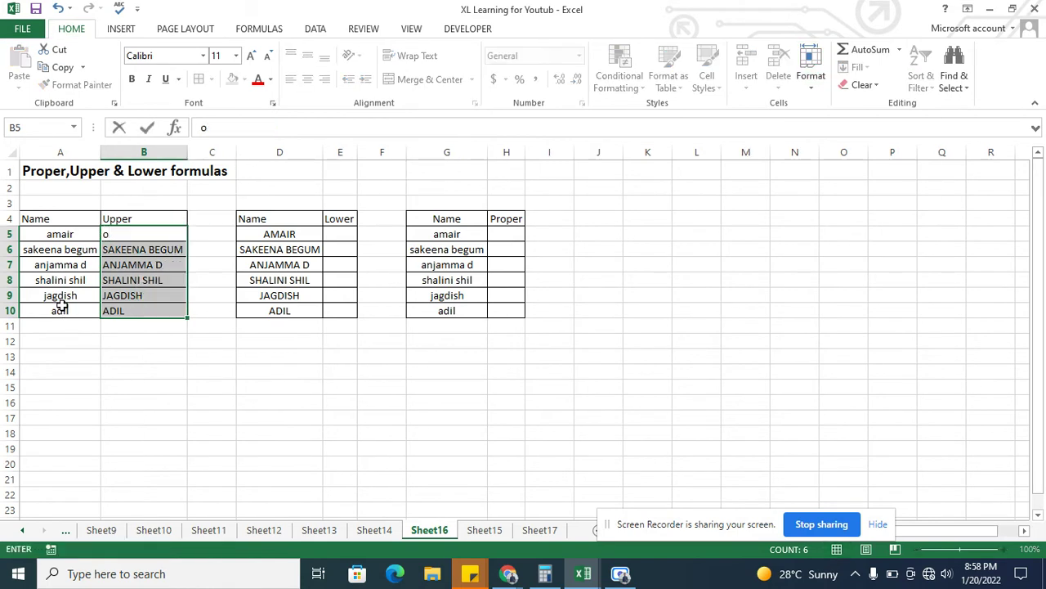
pyautogui.press('Escape')
pyautogui.press('Down')
pyautogui.press('Down')
pyautogui.press('Down')
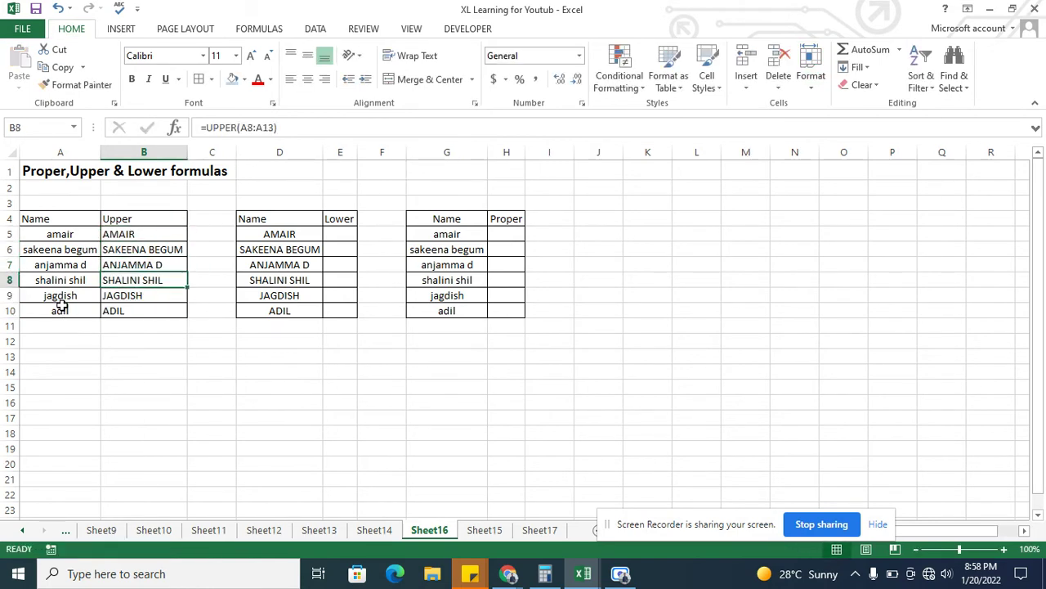
pyautogui.press('Right')
pyautogui.press('Right')
pyautogui.press('Right')
pyautogui.press('Up')
pyautogui.press('Up')
pyautogui.press('Up')
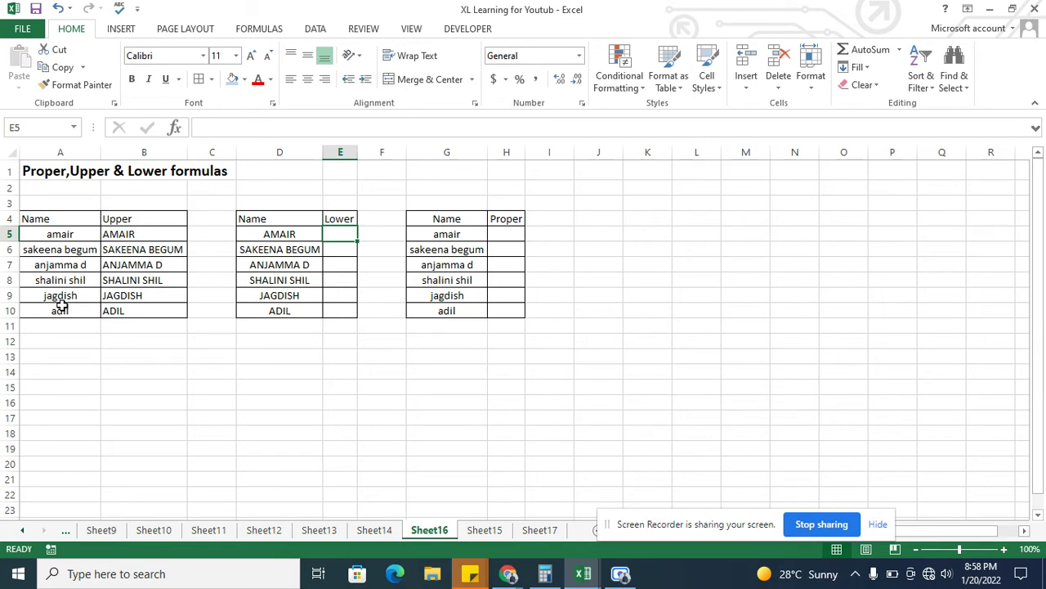
# Enter =LOWER(D5:D10) in E5, fill it down to E10, and AutoFit column E
pyautogui.write('=lowe')
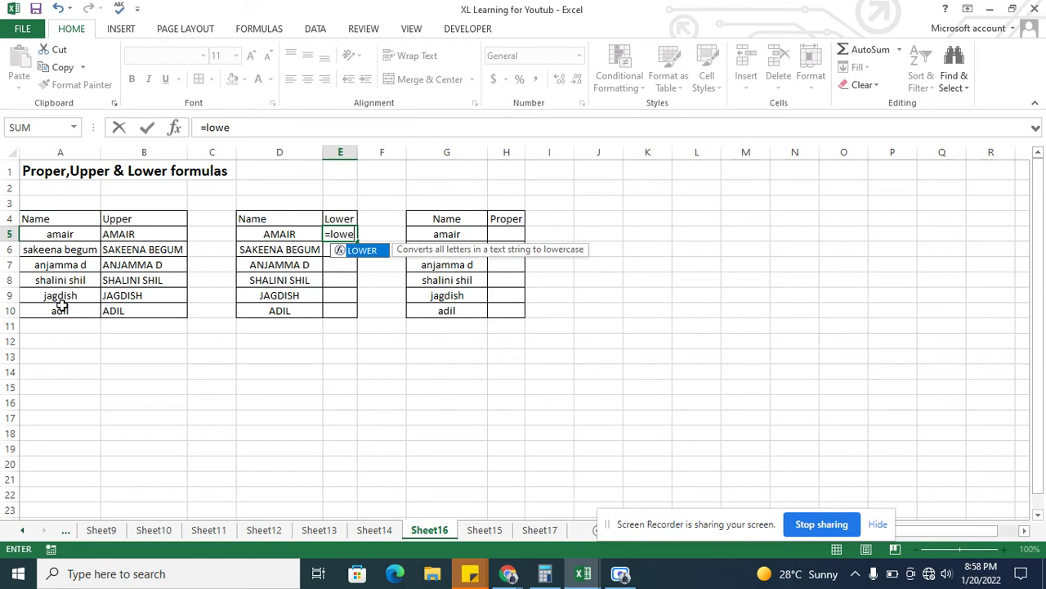
pyautogui.write('r(')
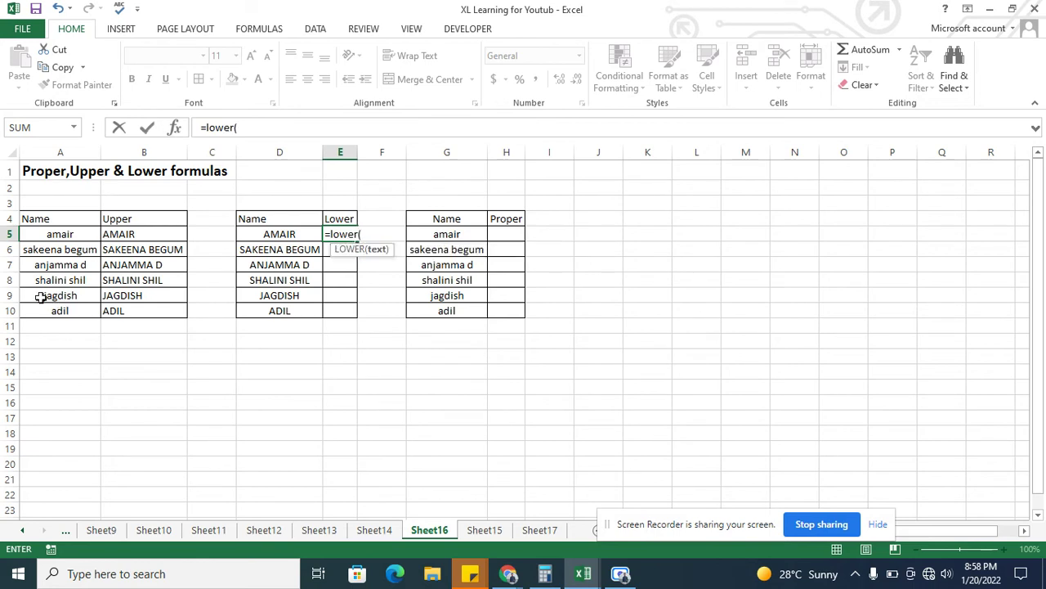
pyautogui.click(277, 235)
pyautogui.hotkey('ctrl', 'shift', 'Down')
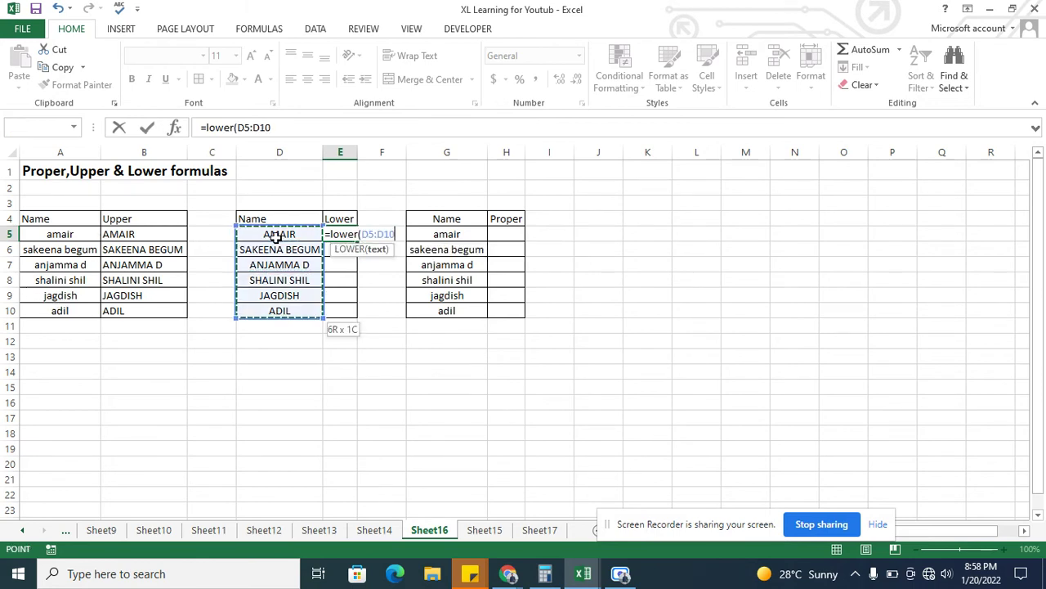
pyautogui.press('Return')
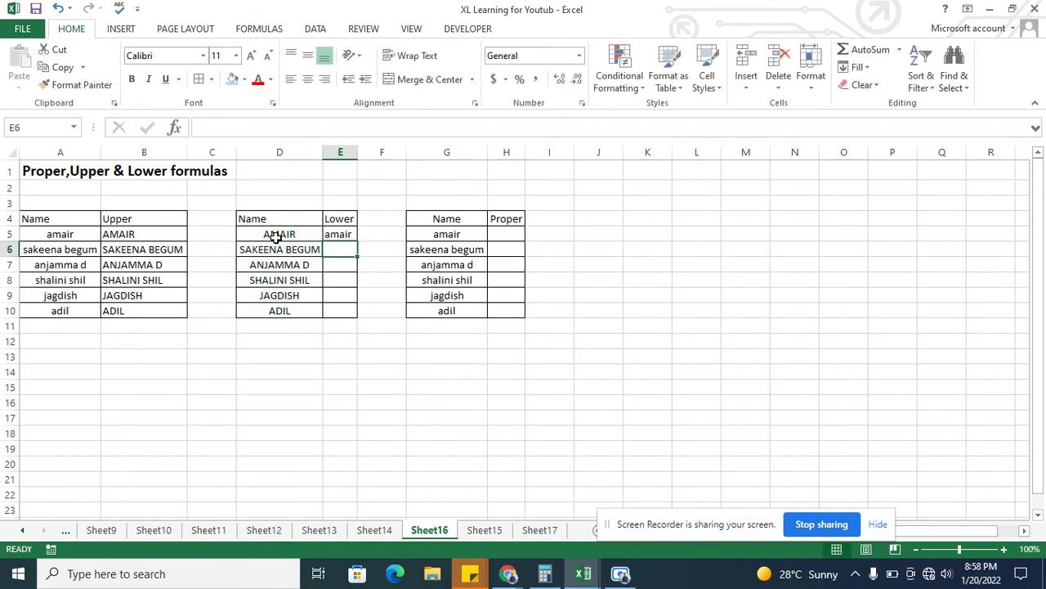
pyautogui.press('Up')
pyautogui.hotkey('shift', 'Down')
pyautogui.hotkey('shift', 'Down')
pyautogui.hotkey('shift', 'Down')
pyautogui.hotkey('shift', 'Down')
pyautogui.hotkey('shift', 'Down')
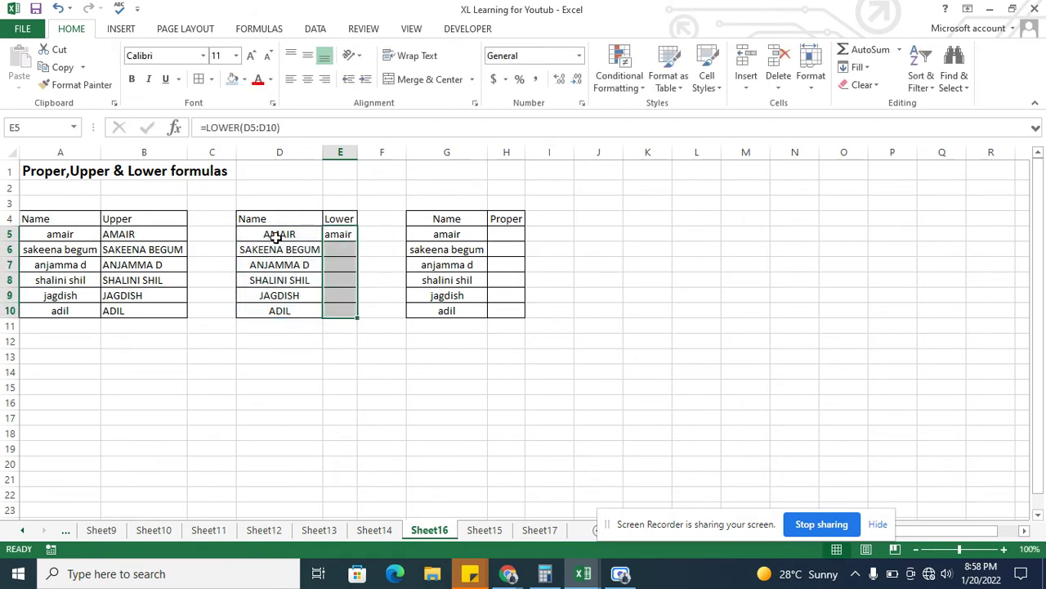
pyautogui.hotkey('ctrl', 'd')
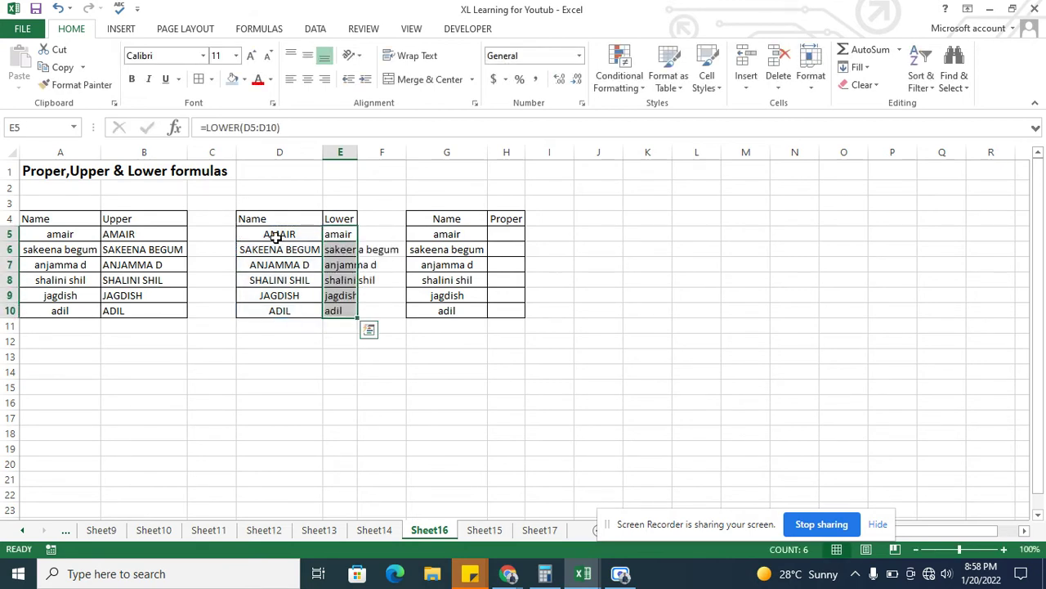
pyautogui.hotkey('alt', 'h')
pyautogui.press('o')
pyautogui.press('i')
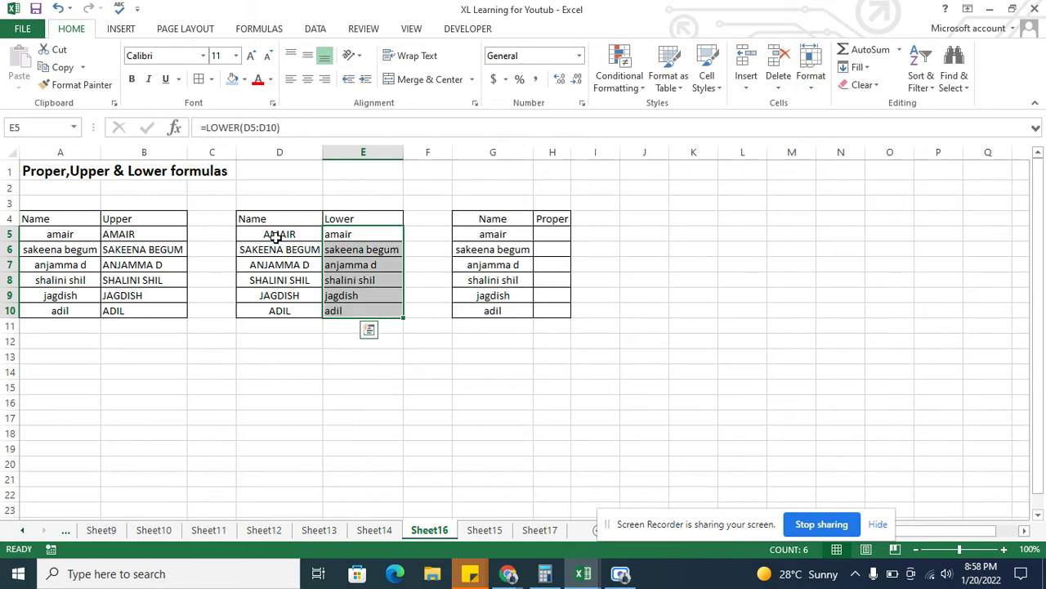
pyautogui.press('Right')
pyautogui.press('Right')
pyautogui.press('Right')
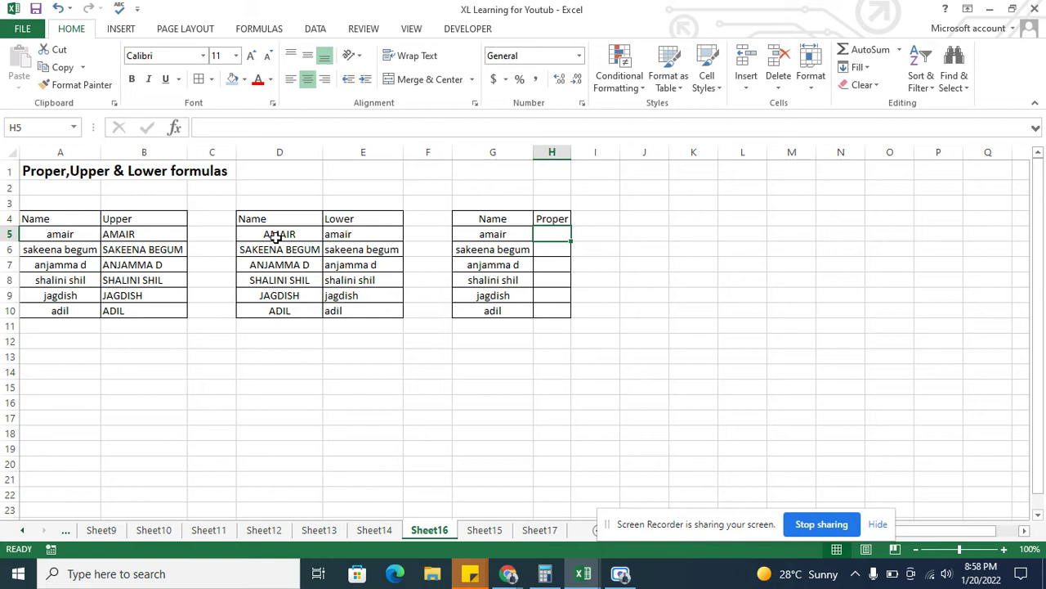
# Enter a PROPER formula in H5 referencing the names in G5:G10
pyautogui.click(487, 237)
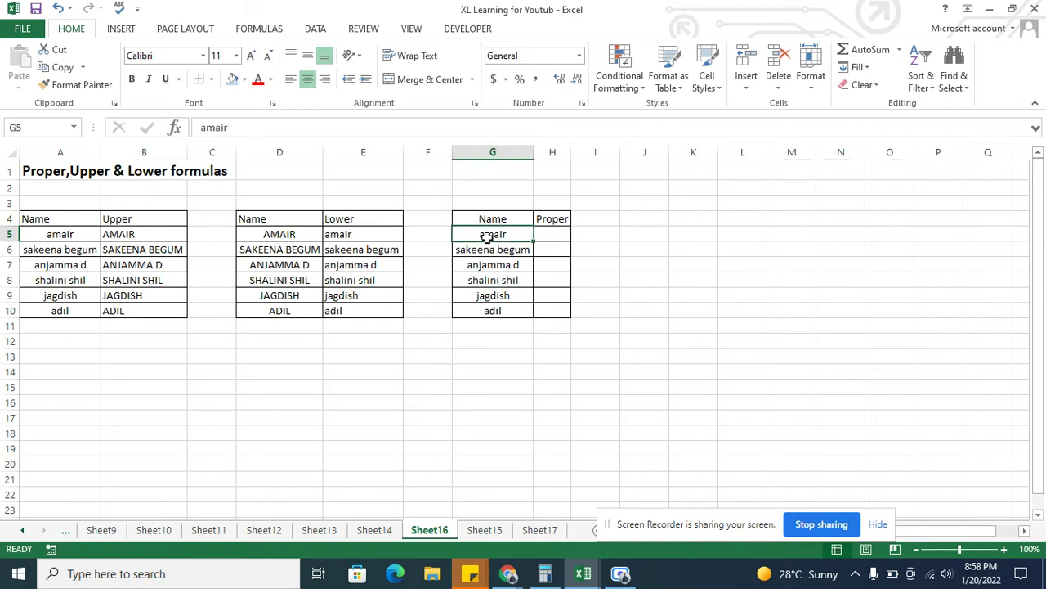
pyautogui.click(513, 255)
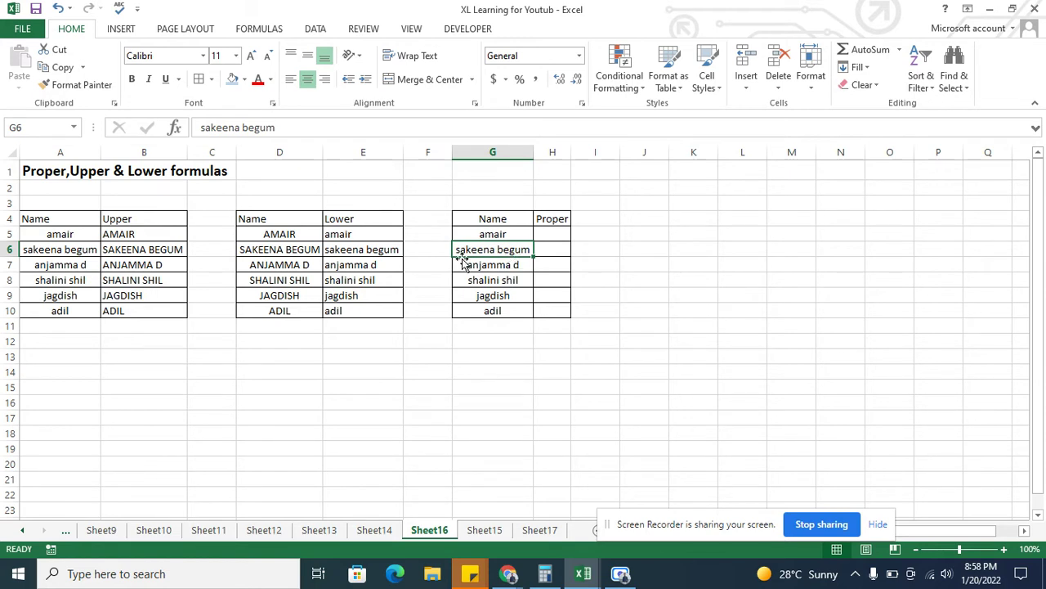
pyautogui.click(544, 235)
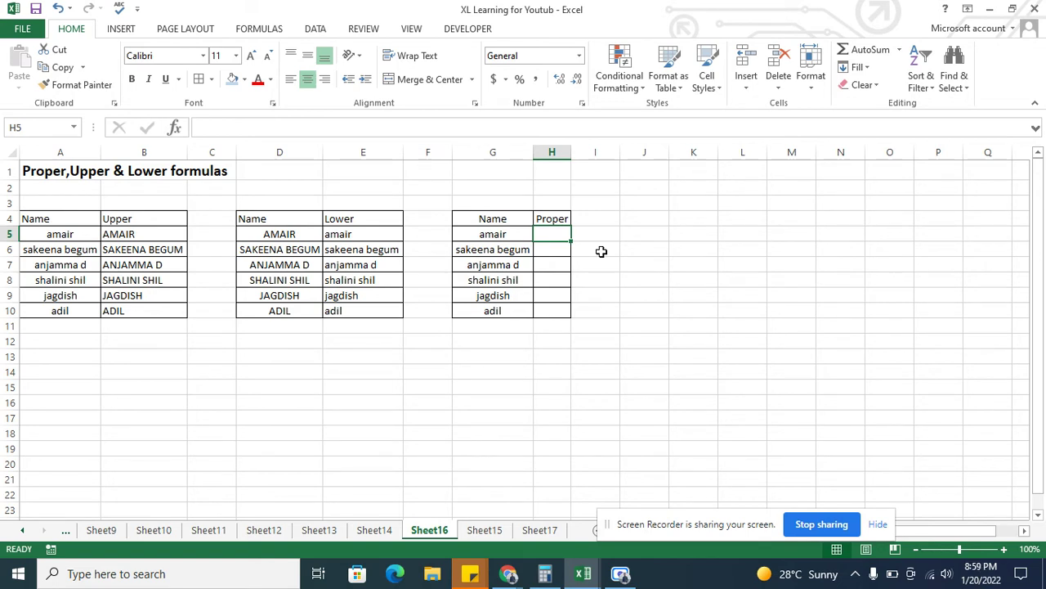
pyautogui.write('=')
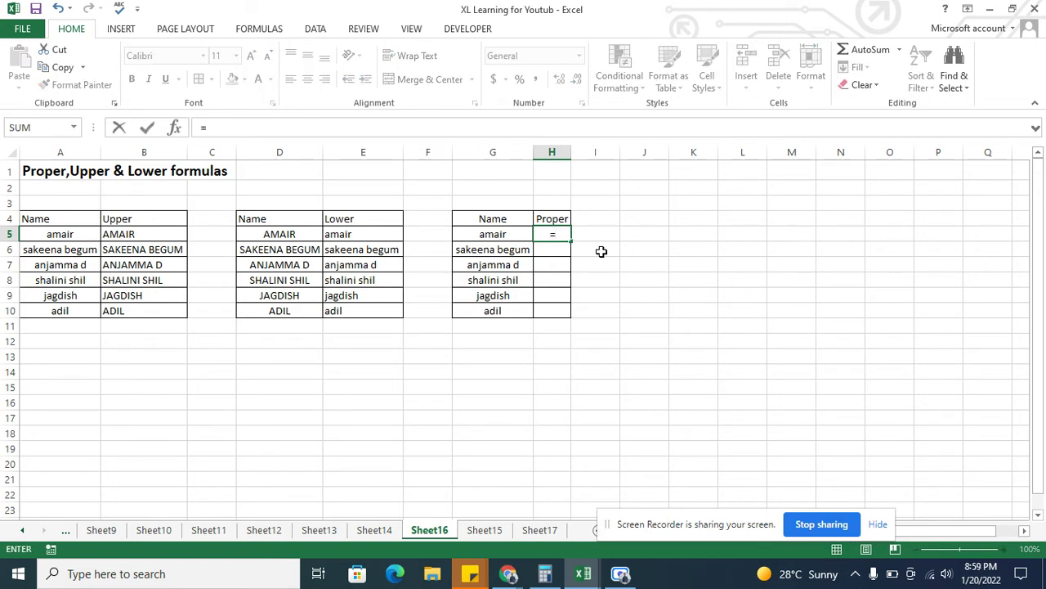
pyautogui.write('proper(')
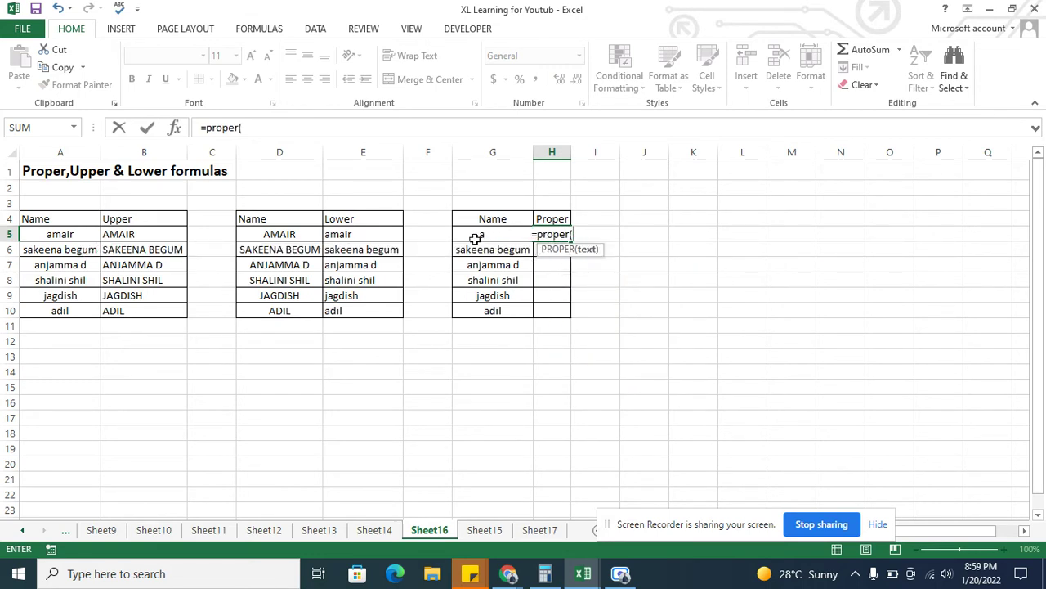
pyautogui.moveTo(475, 236); pyautogui.dragTo(474, 303)
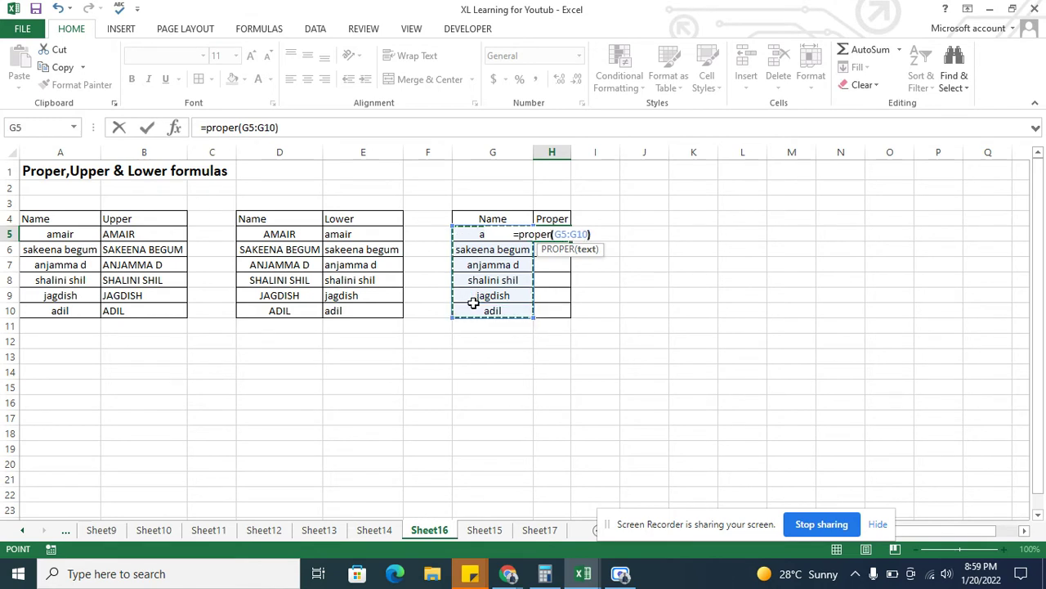
pyautogui.hotkey('ctrl', 'Return')
# Copy the PROPER formula to H6:H10, AutoFit column H, and check the results
pyautogui.hotkey('ctrl', 'c')
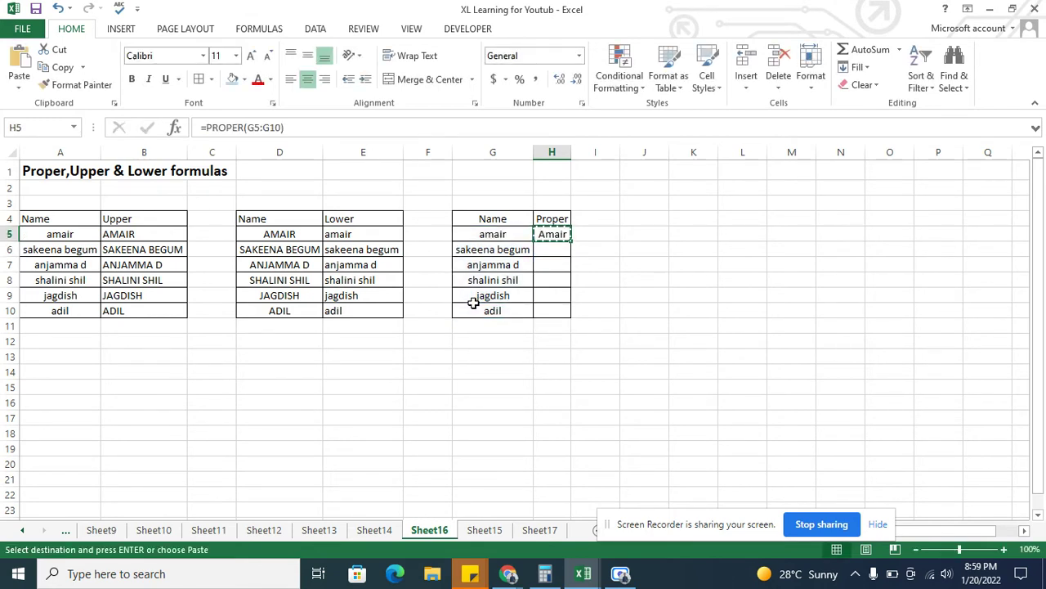
pyautogui.hotkey('shift', 'Down')
pyautogui.hotkey('shift', 'Down')
pyautogui.hotkey('shift', 'Down')
pyautogui.hotkey('shift', 'Down')
pyautogui.hotkey('shift', 'Down')
pyautogui.hotkey('ctrl', 'v')
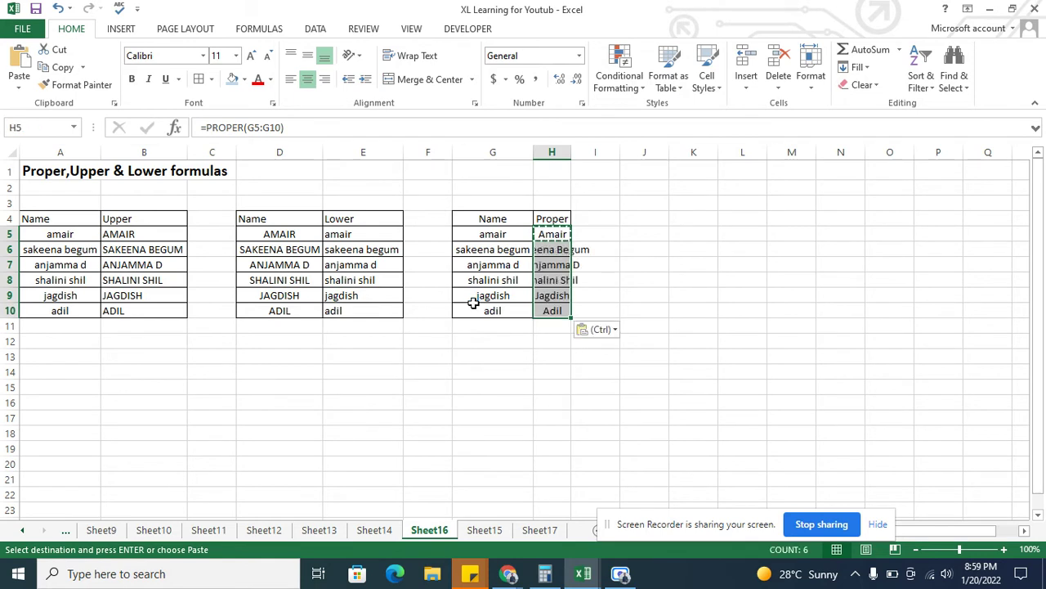
pyautogui.hotkey('alt', 'h')
pyautogui.press('o')
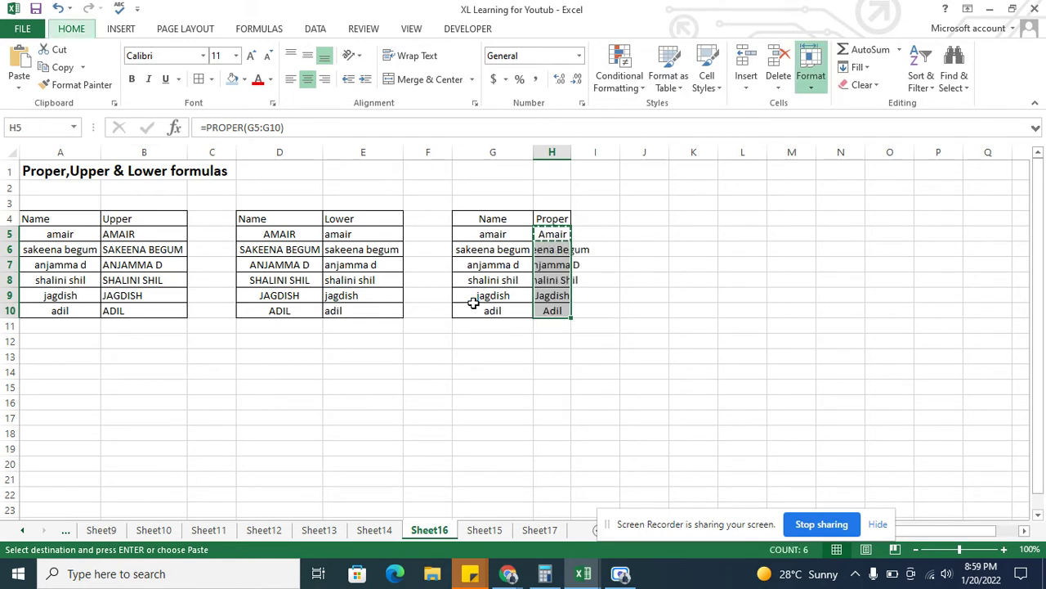
pyautogui.press('i')
pyautogui.press('Down')
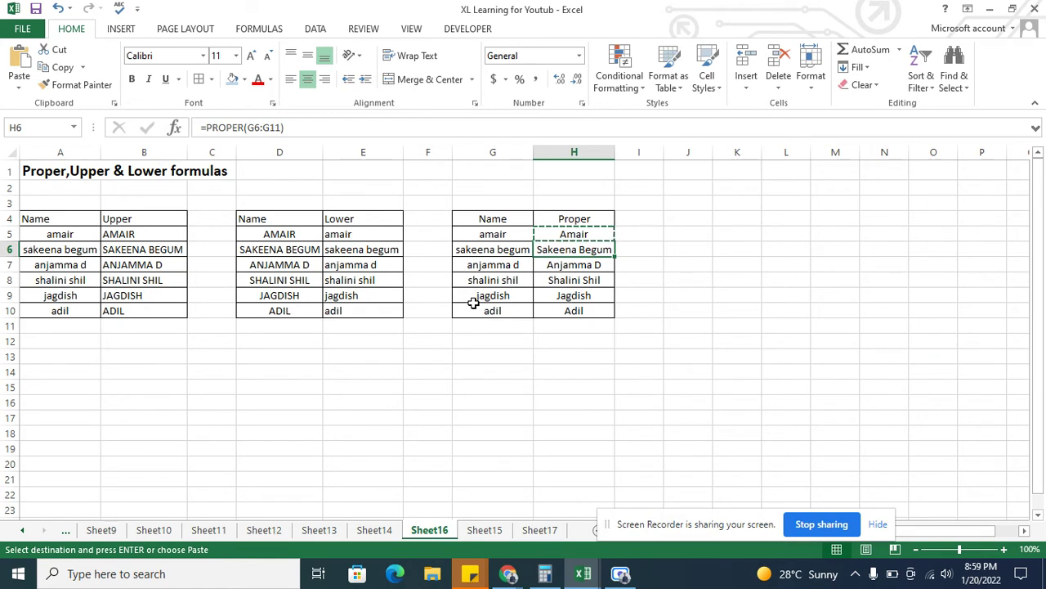
pyautogui.press('Down')
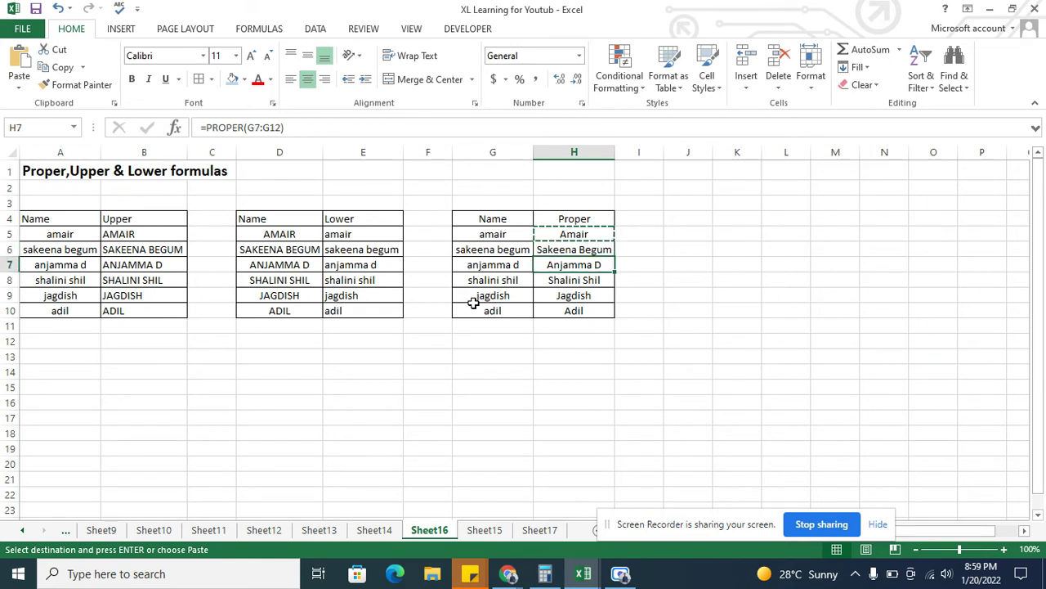
pyautogui.press('Down')
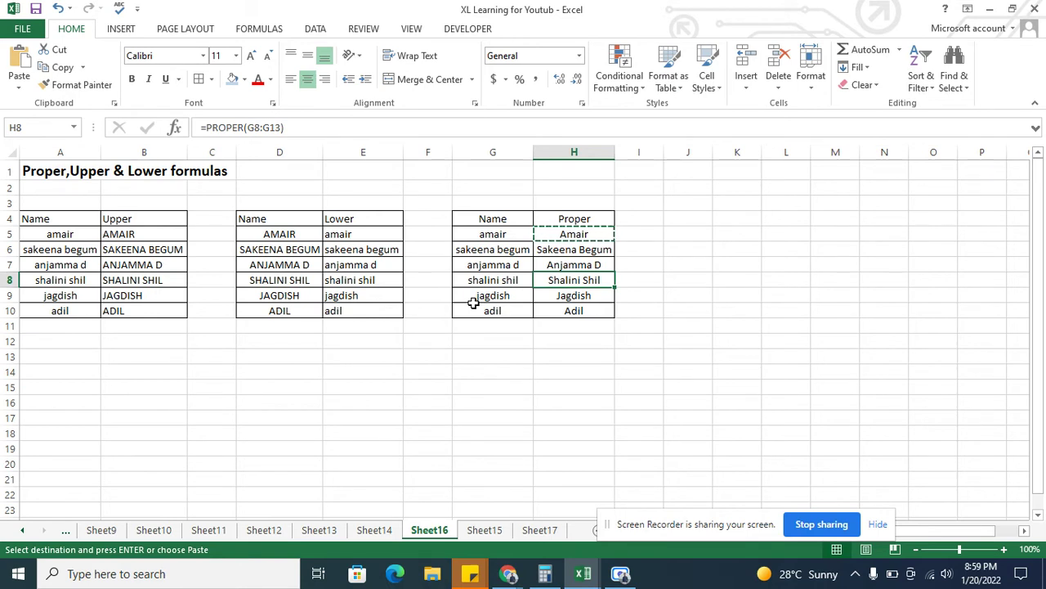
pyautogui.press('Down')
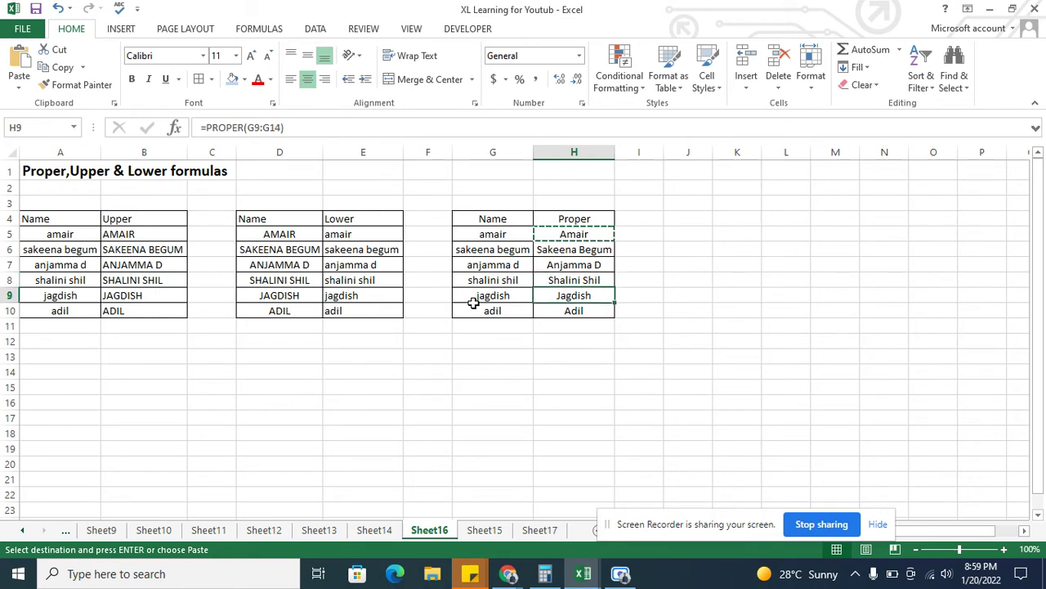
# On Sheet15, begin a Tax 5% formula in C4 referencing the Amount in B4
pyautogui.click(483, 530)
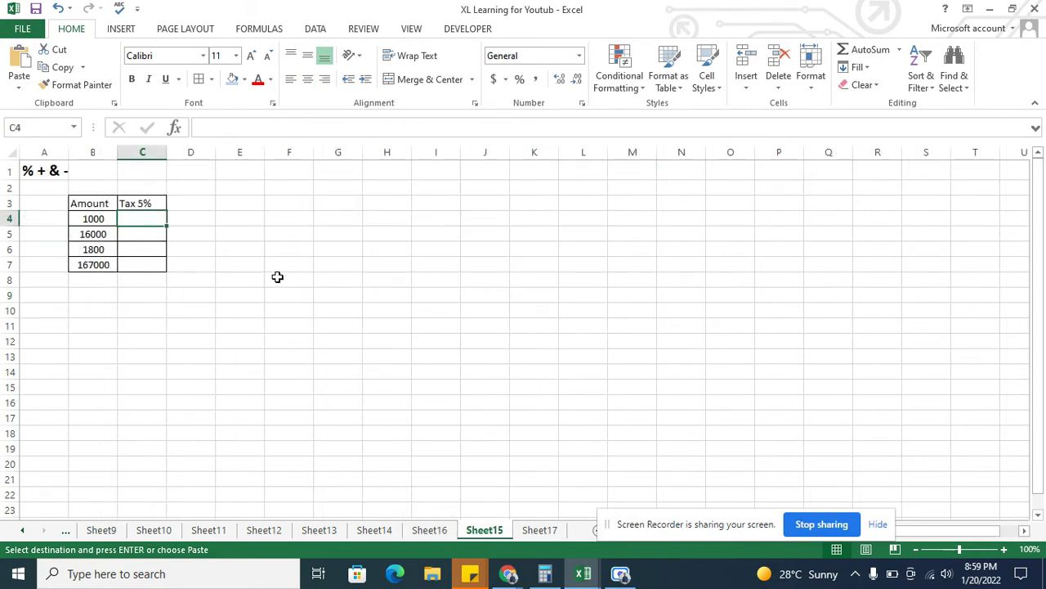
pyautogui.click(278, 279)
pyautogui.click(140, 218)
pyautogui.write('=')
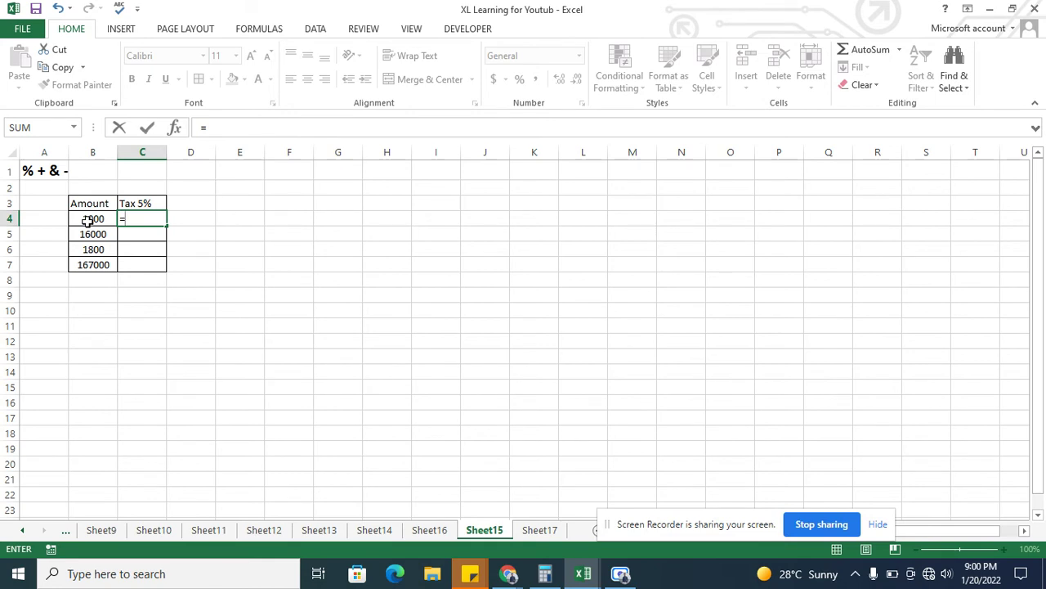
pyautogui.click(87, 220)
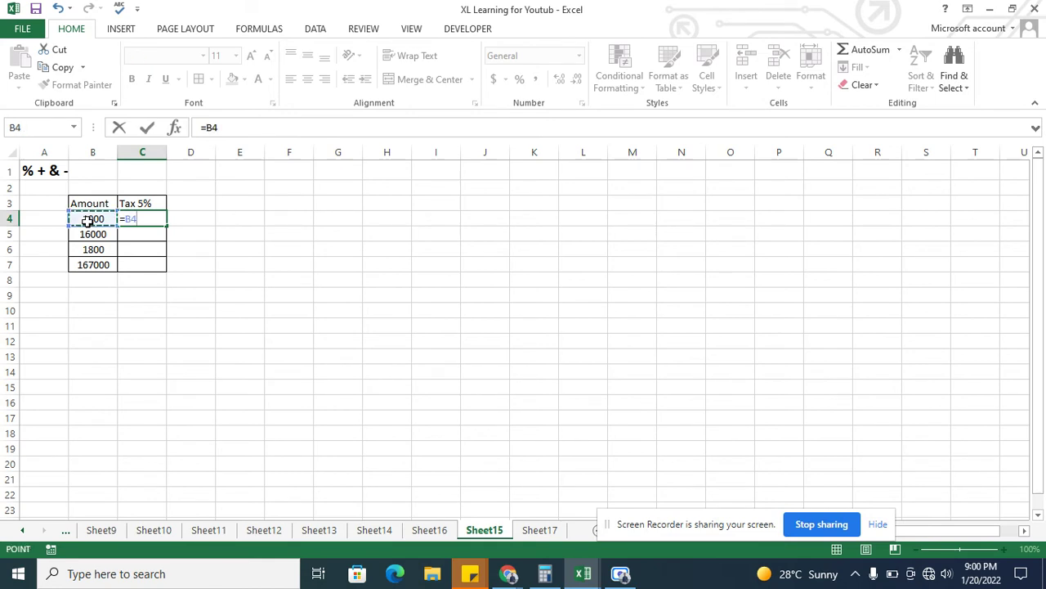
pyautogui.click(148, 219)
pyautogui.click(88, 219)
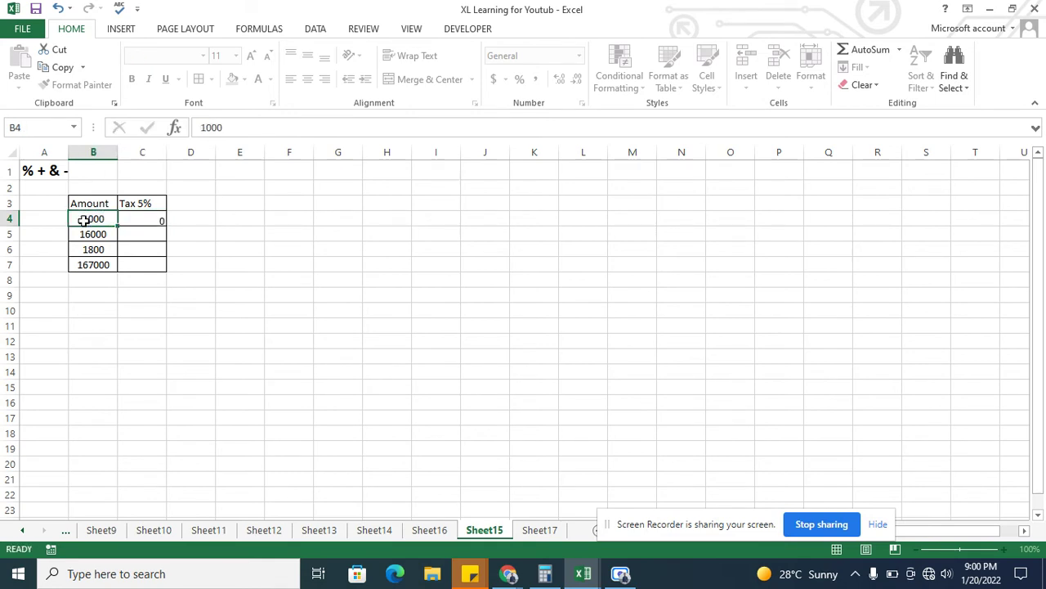
pyautogui.click(137, 223)
pyautogui.write('=')
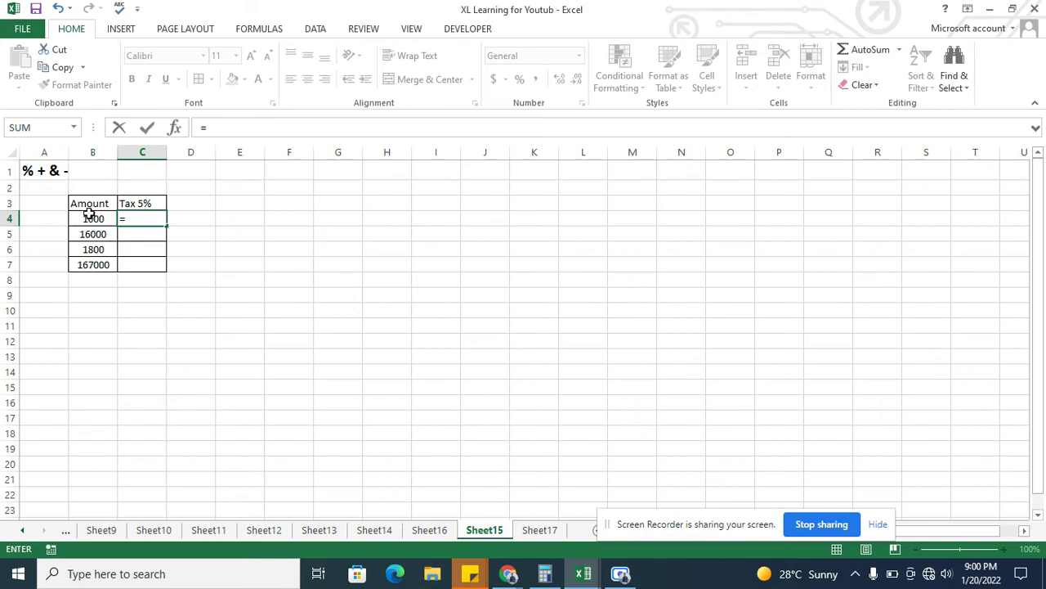
# Finish the C4 formula multiplying B4 by 5, so C4 shows 5000
pyautogui.click(85, 217)
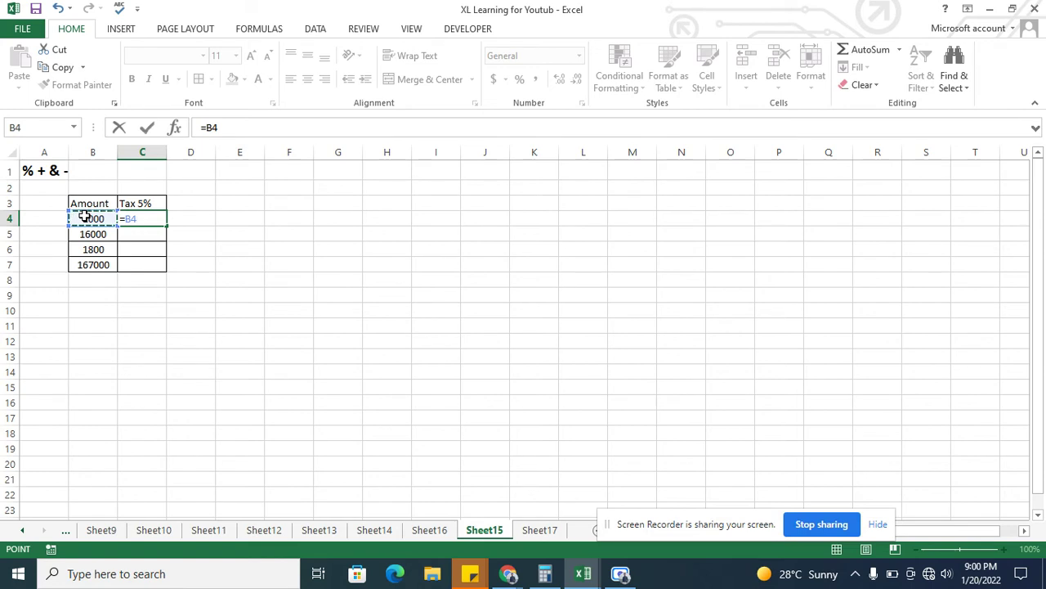
pyautogui.write('*')
pyautogui.write('5')
pyautogui.write('%')
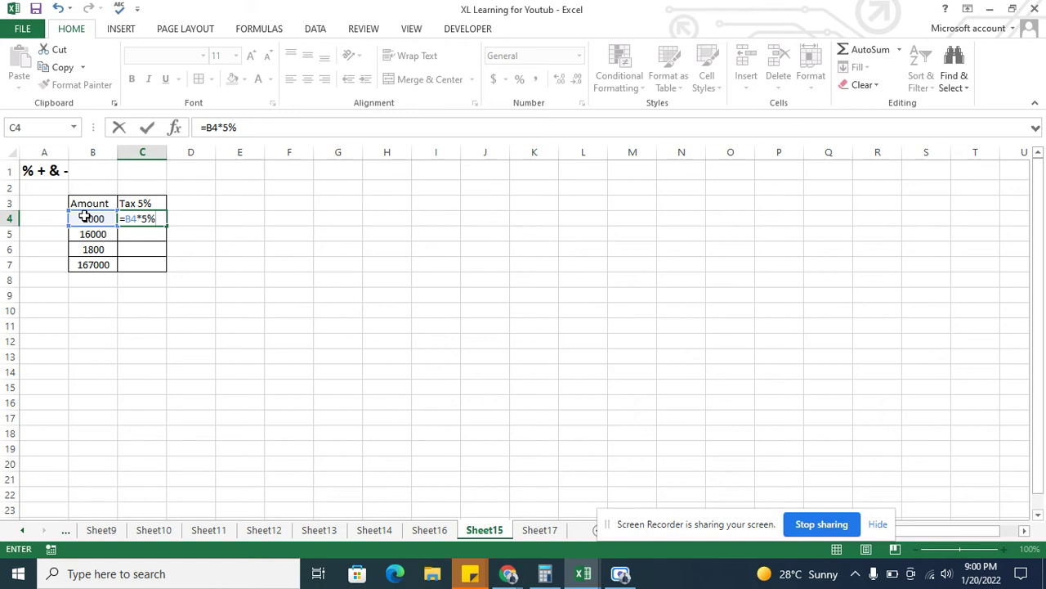
pyautogui.press('Return')
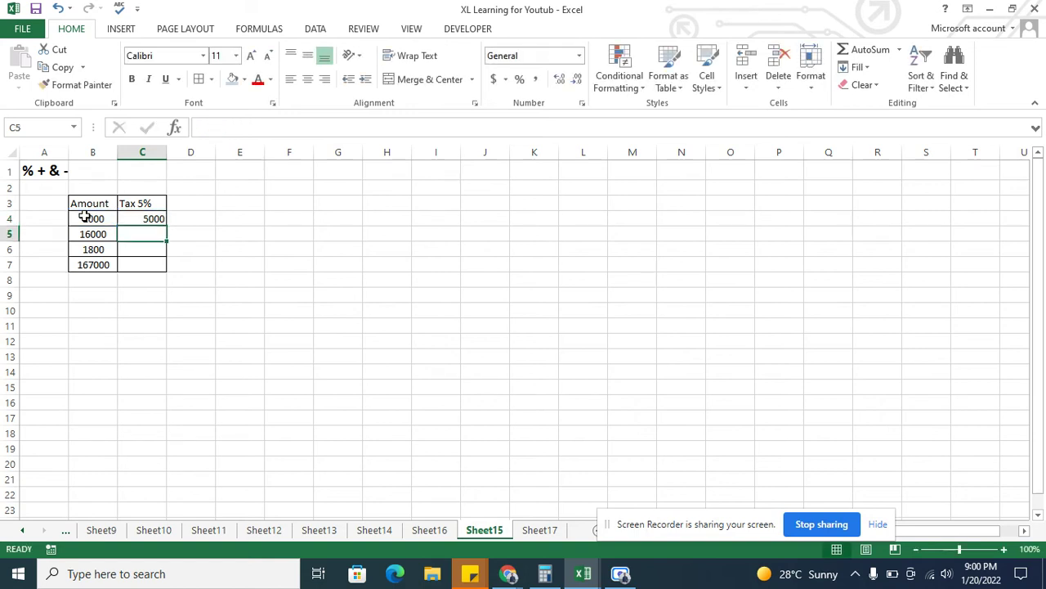
pyautogui.press('Up')
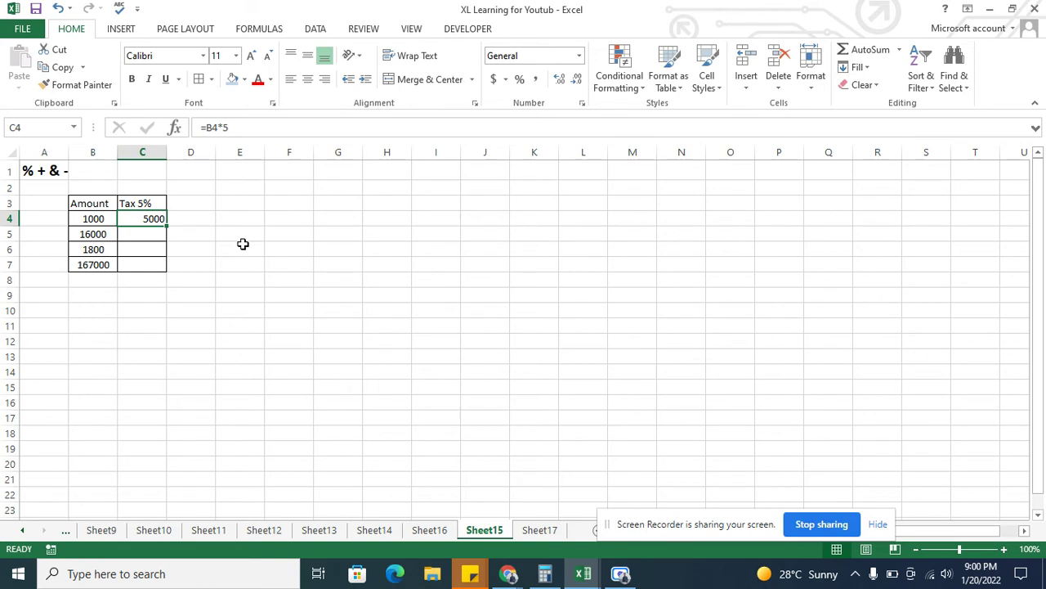
pyautogui.write('=')
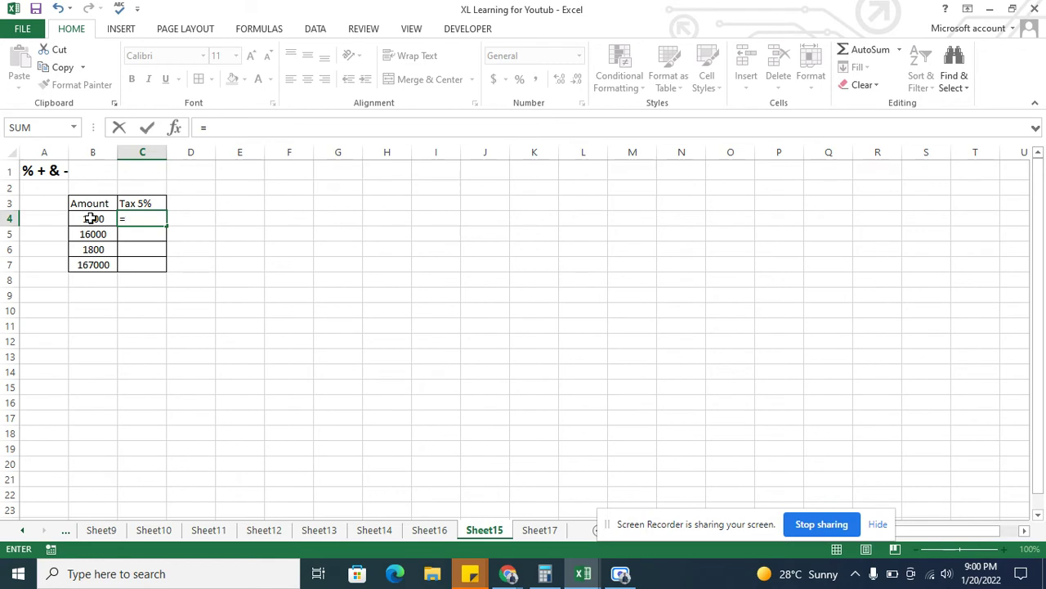
pyautogui.click(91, 218)
pyautogui.write('*')
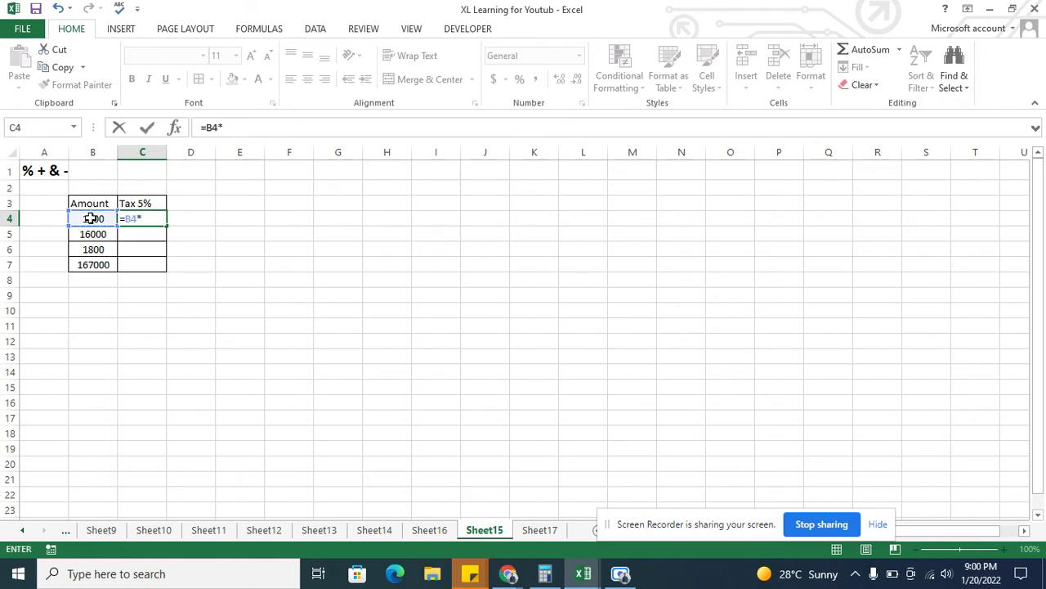
pyautogui.write('5%')
pyautogui.press('Return')
pyautogui.press('Up')
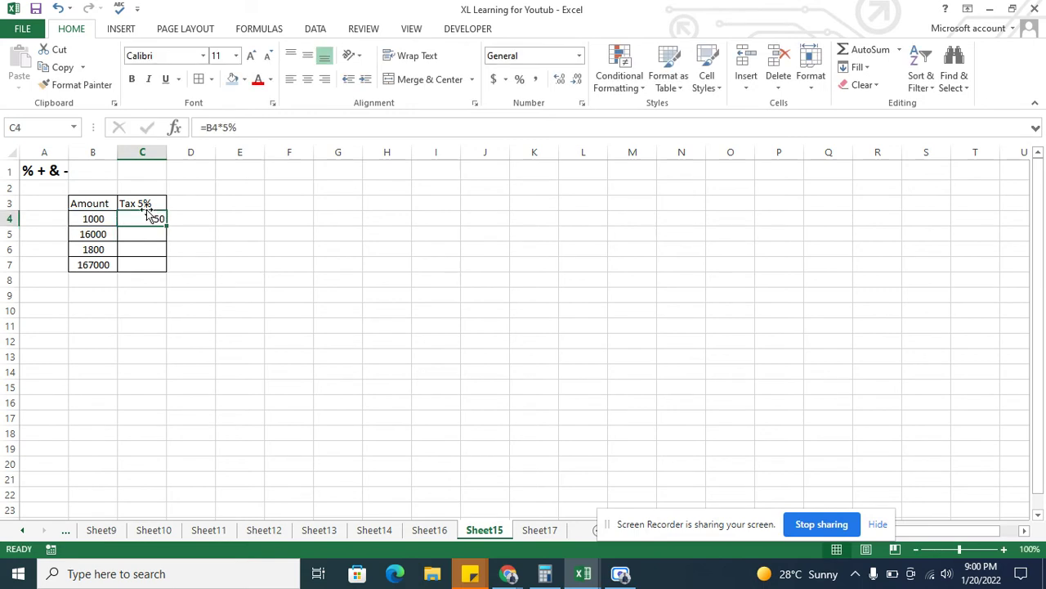
pyautogui.hotkey('shift', 'Down')
pyautogui.hotkey('shift', 'Down')
pyautogui.hotkey('shift', 'Down')
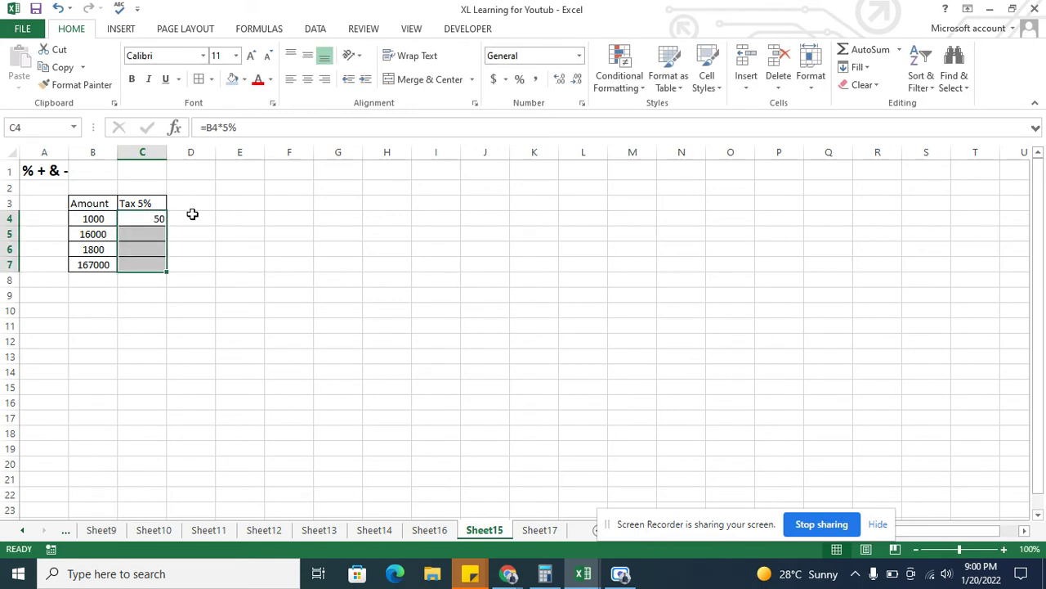
pyautogui.hotkey('ctrl', 'd')
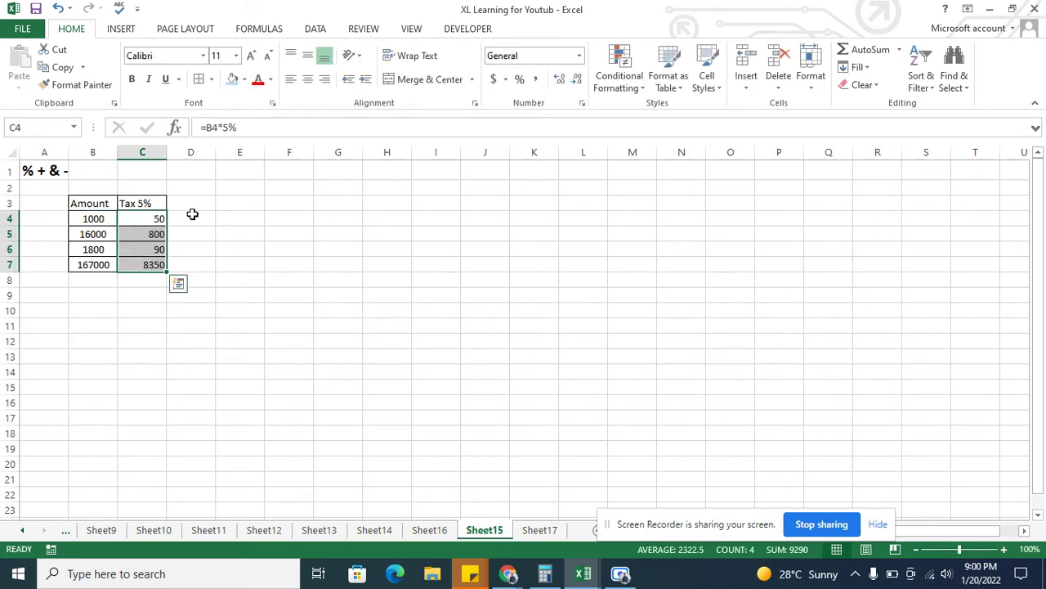
pyautogui.press('Left')
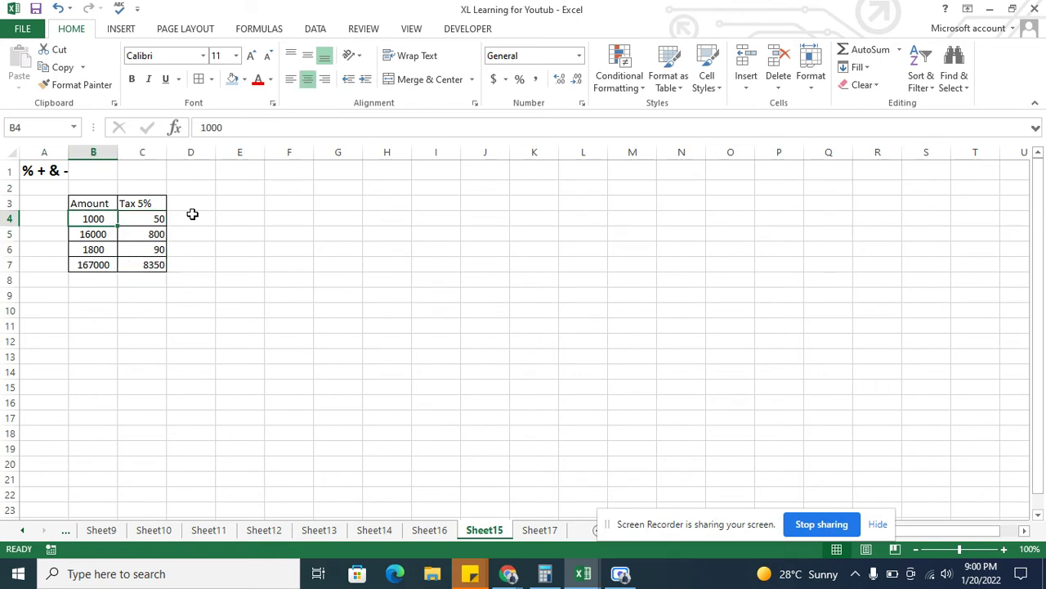
pyautogui.press('Right')
pyautogui.press('Left')
pyautogui.press('Down')
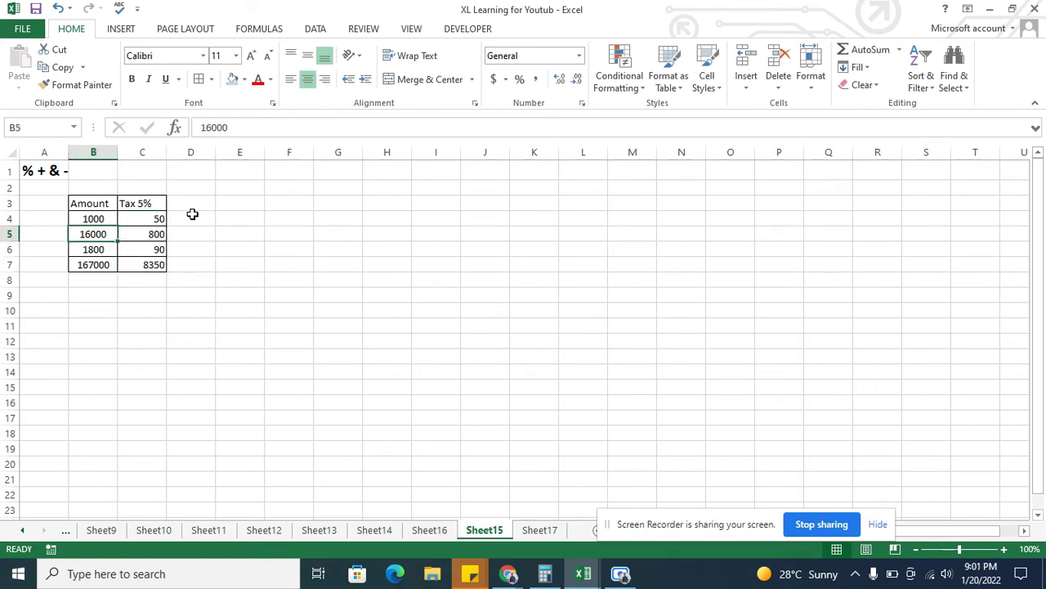
pyautogui.press('Right')
pyautogui.press('Left')
pyautogui.press('Down')
pyautogui.press('Right')
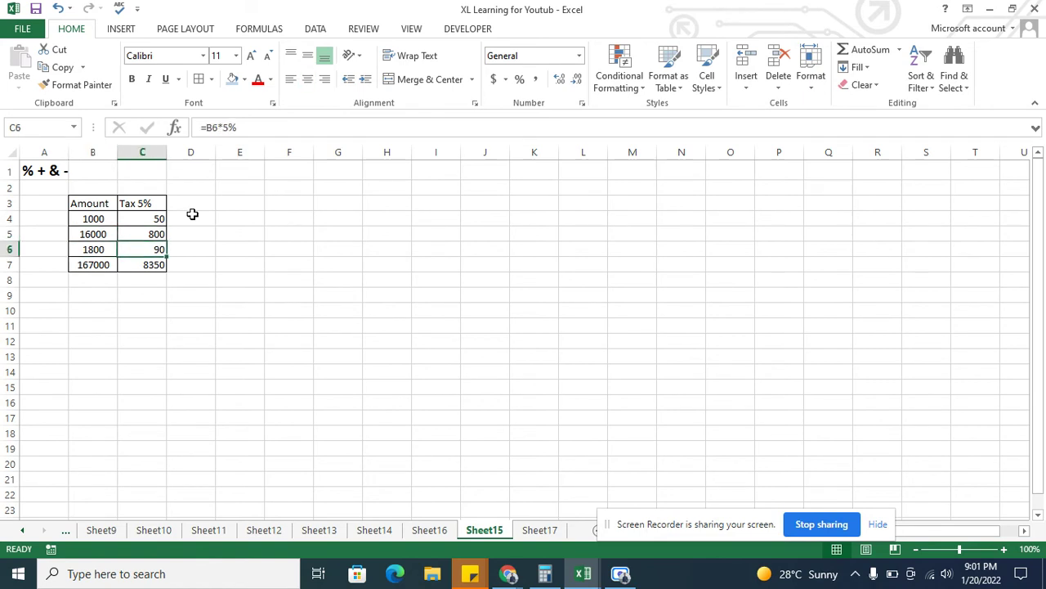
pyautogui.press('Left')
pyautogui.press('Down')
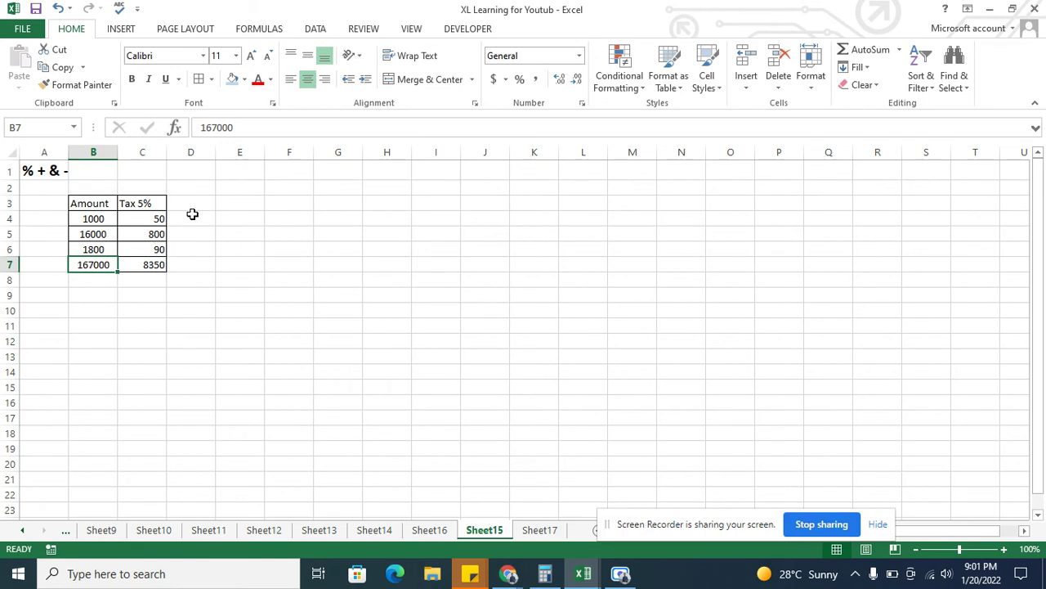
pyautogui.press('Right')
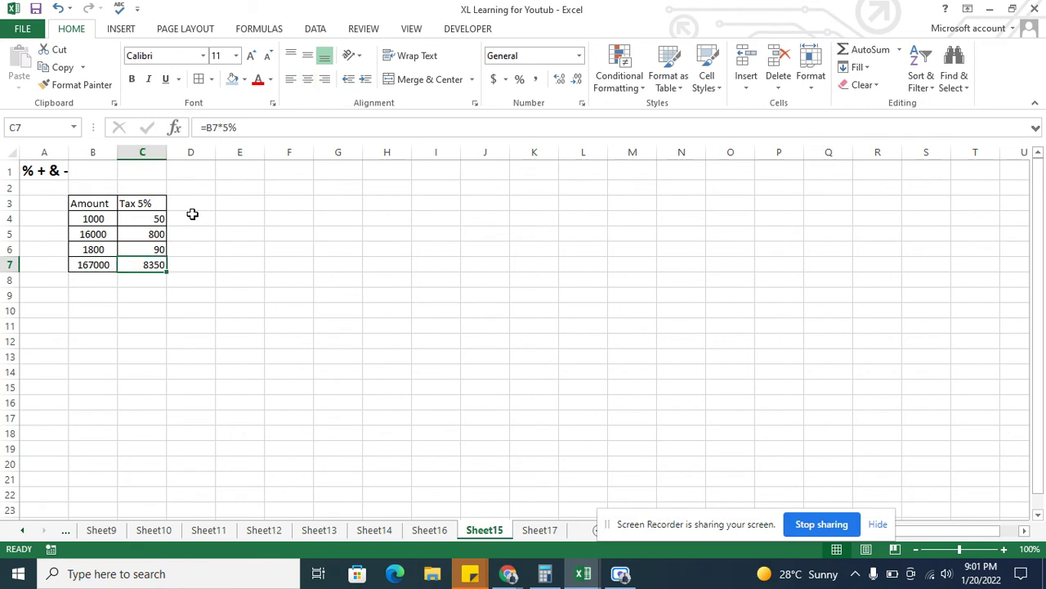
pyautogui.press('Up')
pyautogui.press('Up')
pyautogui.press('Up')
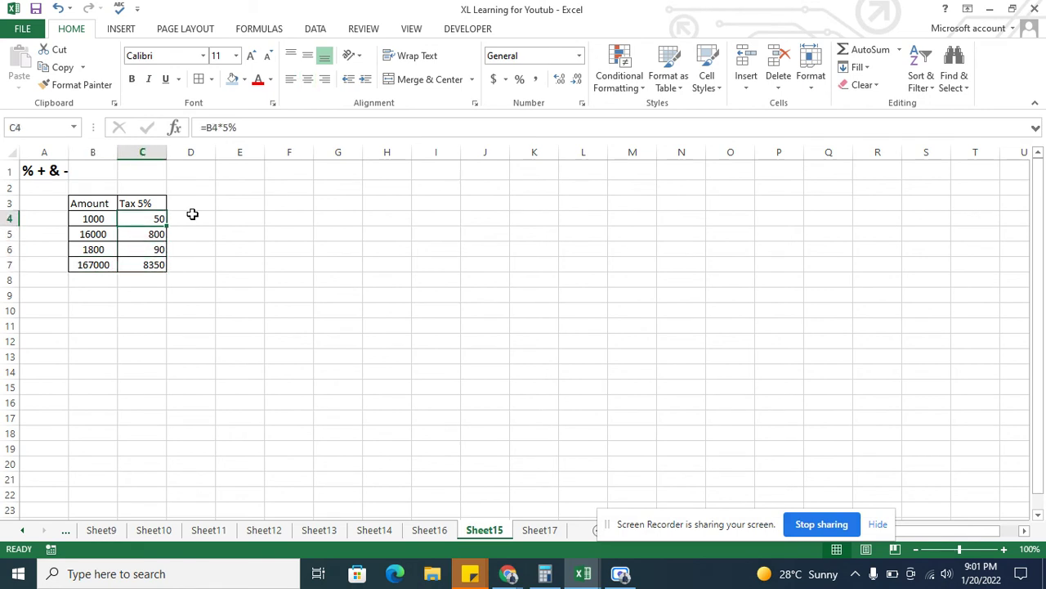
pyautogui.hotkey('ctrl', 'Down')
pyautogui.hotkey('ctrl', 'Down')
pyautogui.hotkey('ctrl', 'Up')
pyautogui.hotkey('ctrl', 'Up')
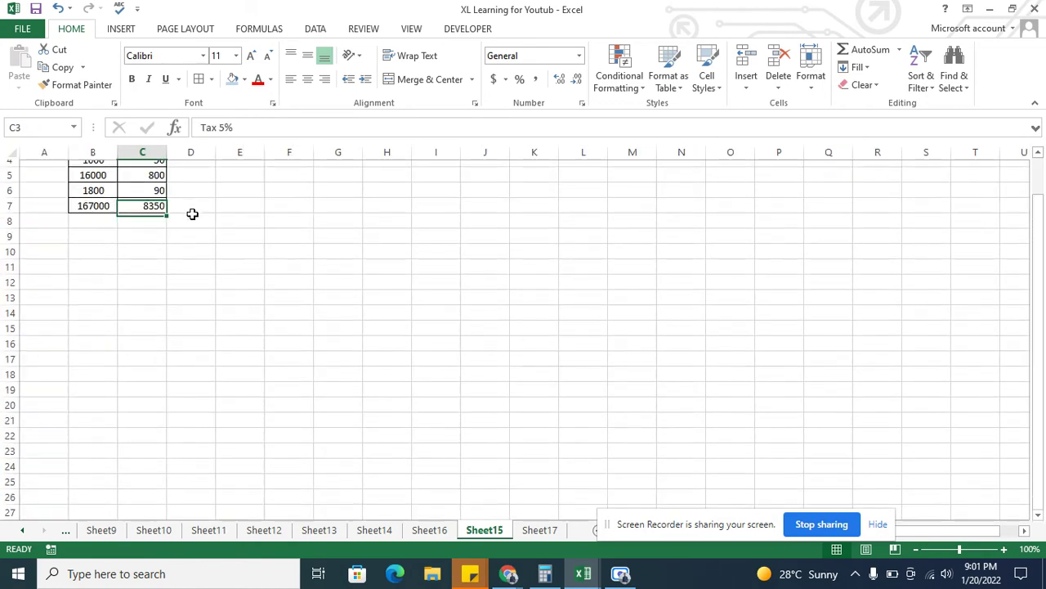
# Clear the Tax 5% values in C4:C7 and change the B4 amount to 100000
pyautogui.press('Down')
pyautogui.hotkey('shift', 'Down')
pyautogui.hotkey('shift', 'Down')
pyautogui.hotkey('shift', 'Down')
pyautogui.press('Delete')
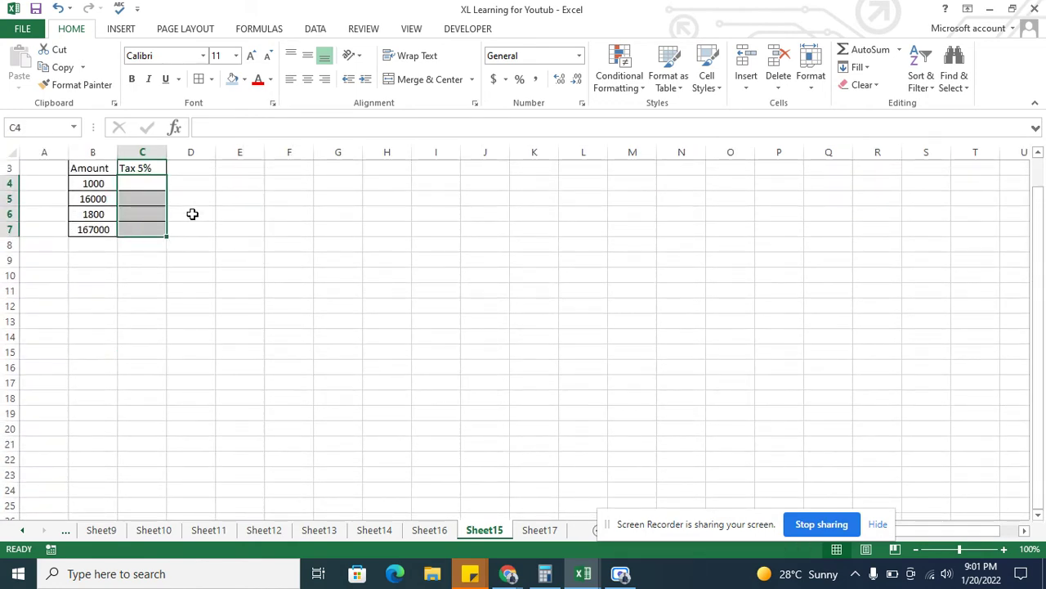
pyautogui.press('Left')
pyautogui.write('100')
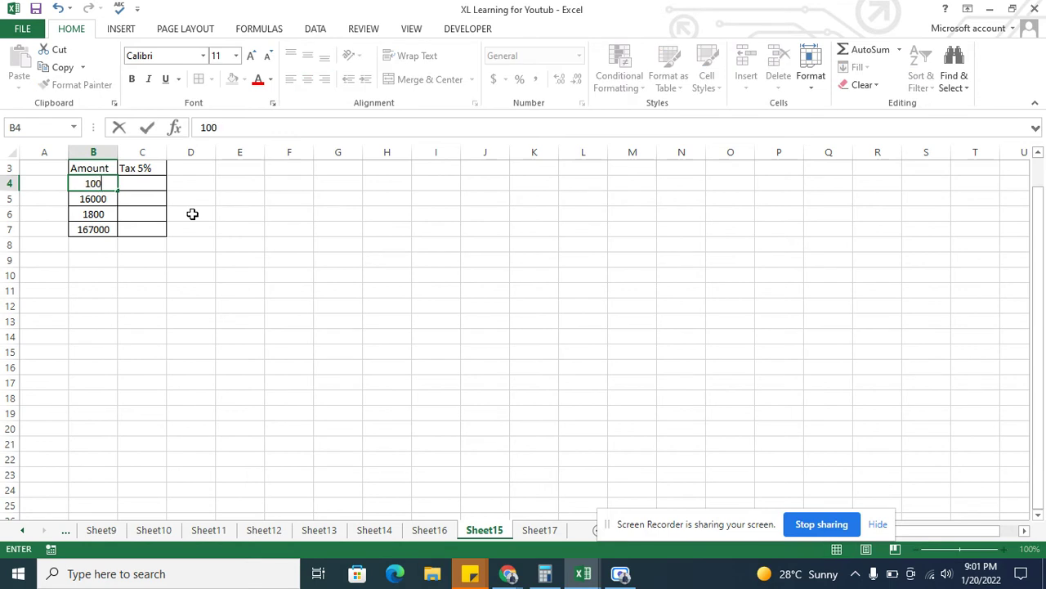
pyautogui.write('000')
pyautogui.press('Return')
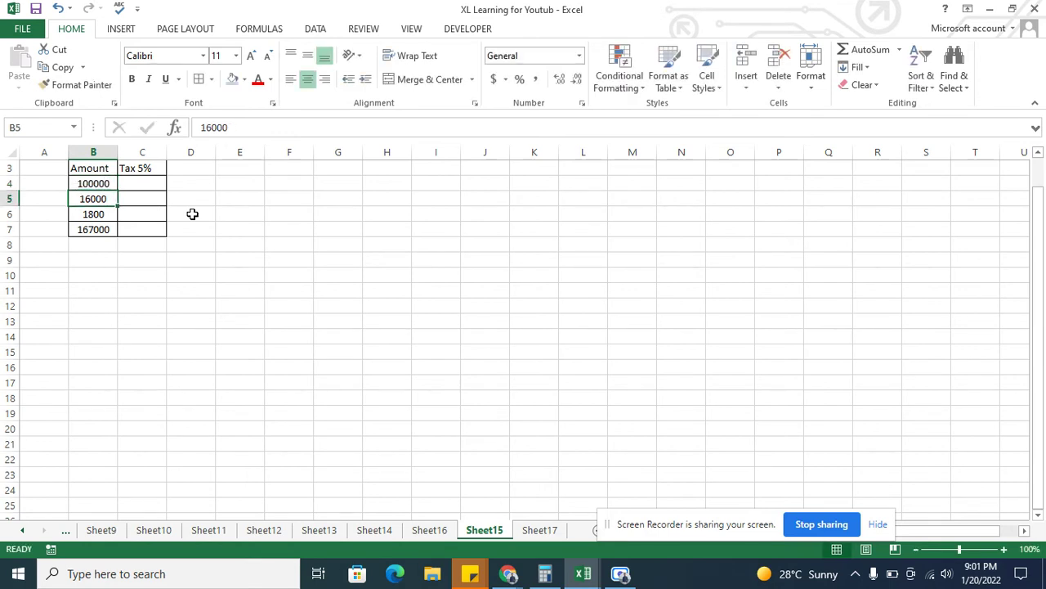
# Enter =B4*18% in C4 so it returns 18000
pyautogui.press('Right')
pyautogui.press('Up')
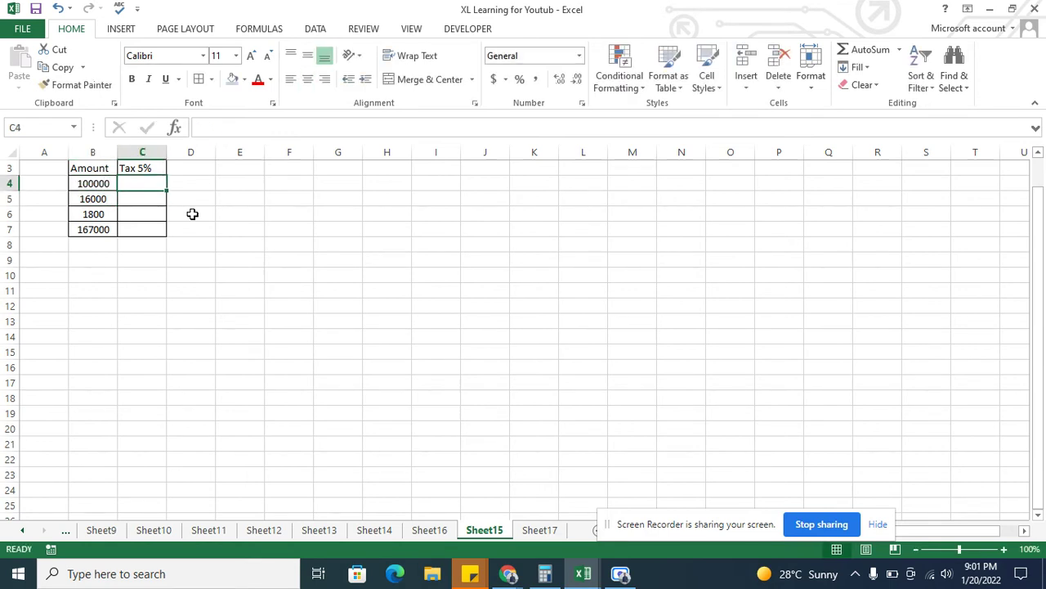
pyautogui.write('=')
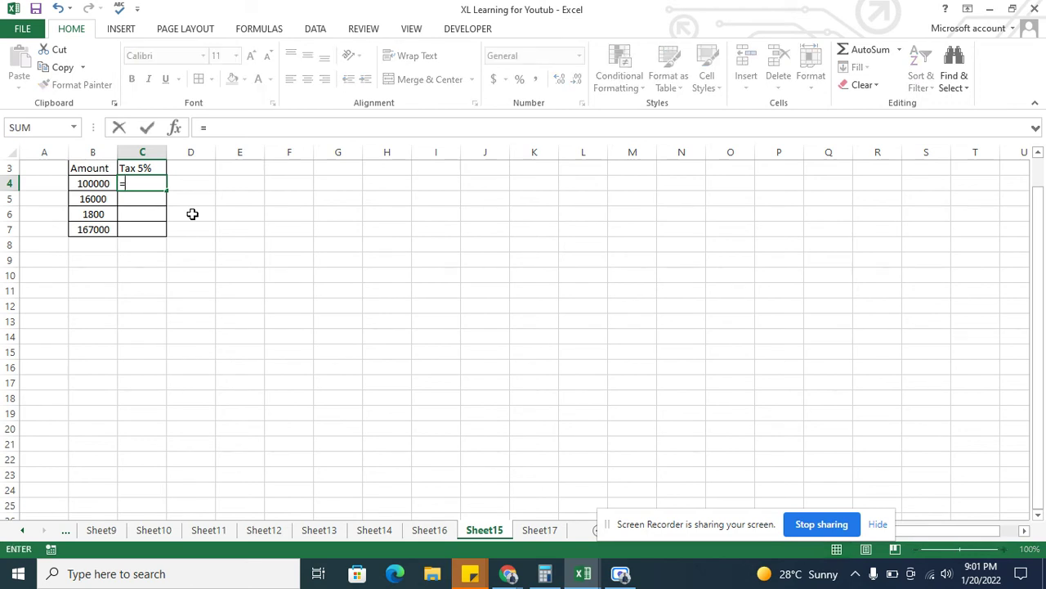
pyautogui.press('Left')
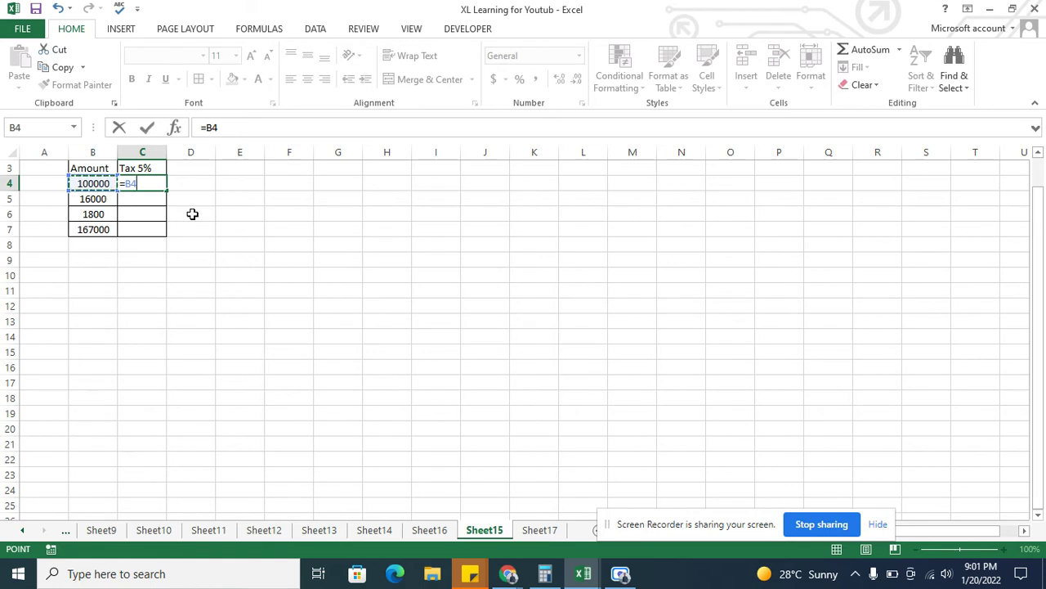
pyautogui.write('*18')
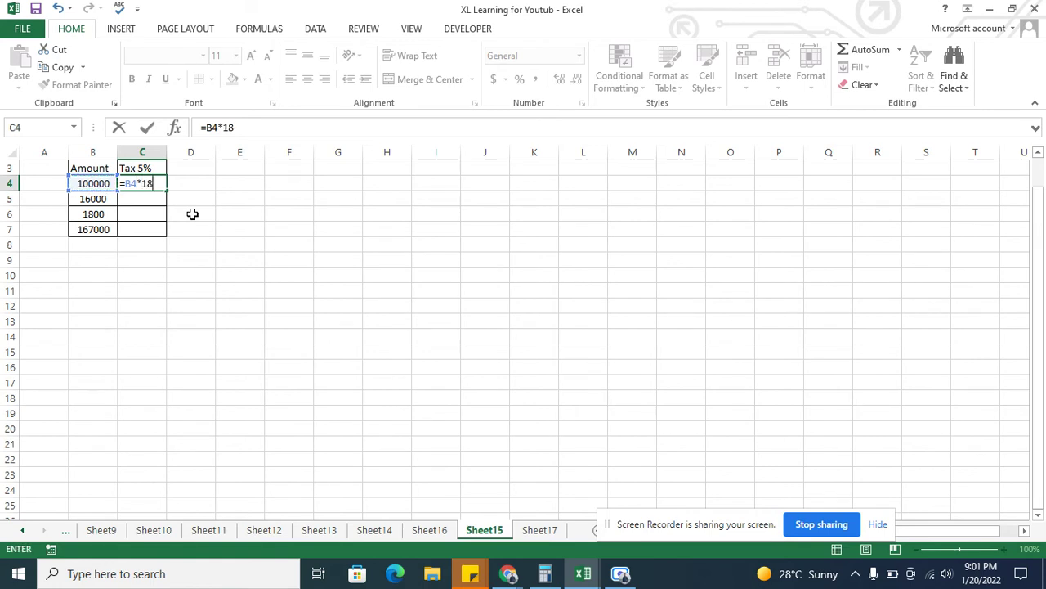
pyautogui.write('%')
pyautogui.press('Return')
pyautogui.press('Up')
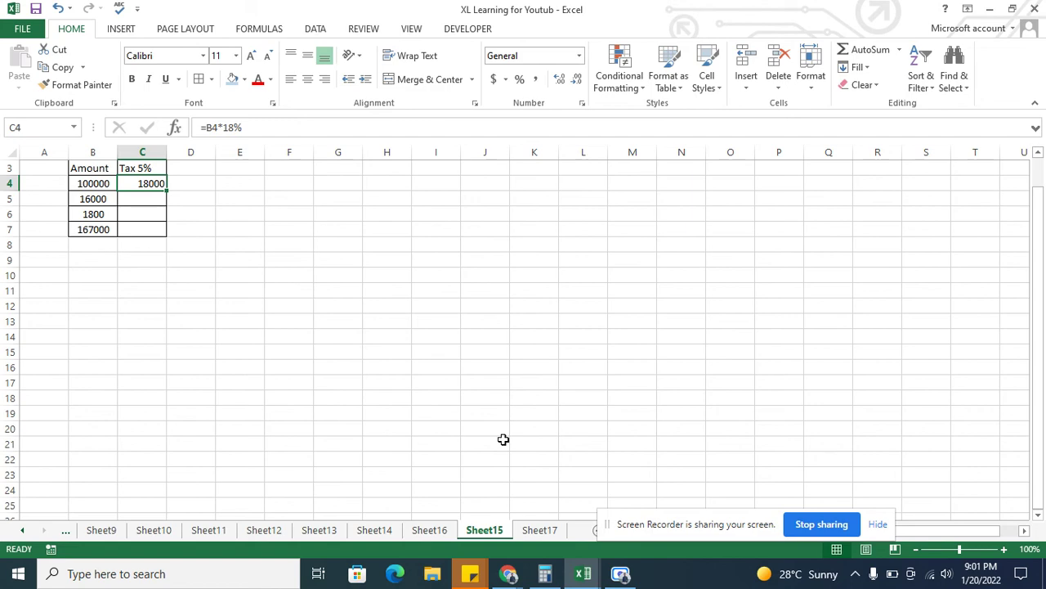
# Switch to Sheet17 and review the 2021 start dates in B4:B8, ending on cell D4
pyautogui.click(542, 532)
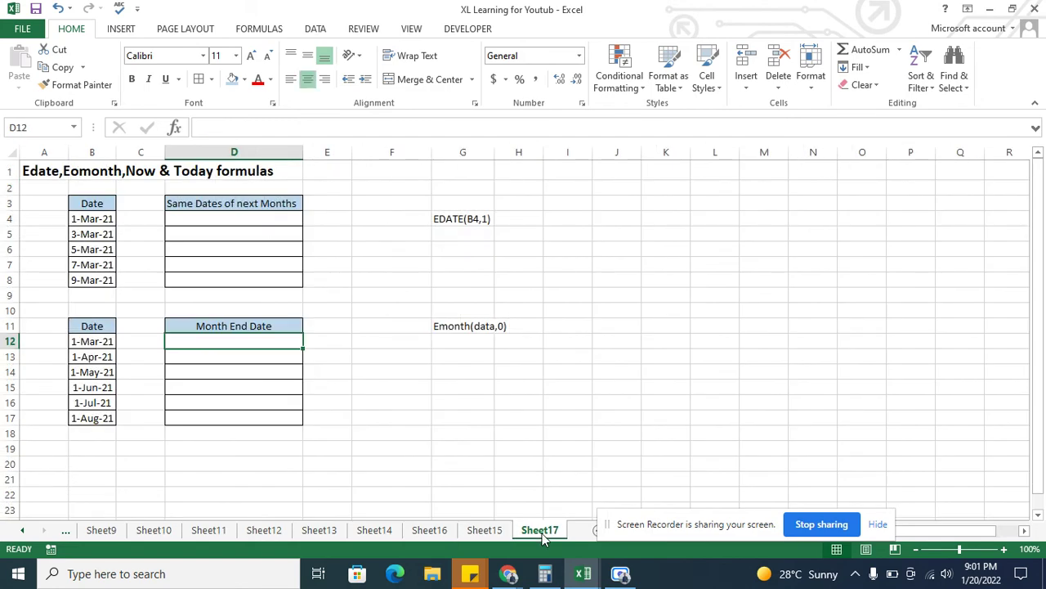
pyautogui.click(282, 216)
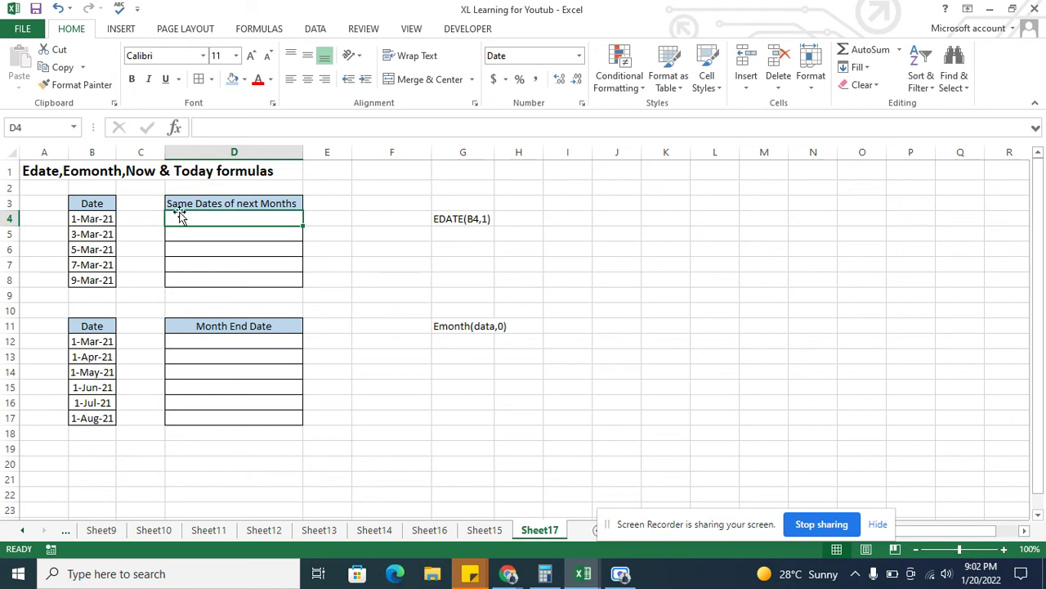
pyautogui.click(105, 217)
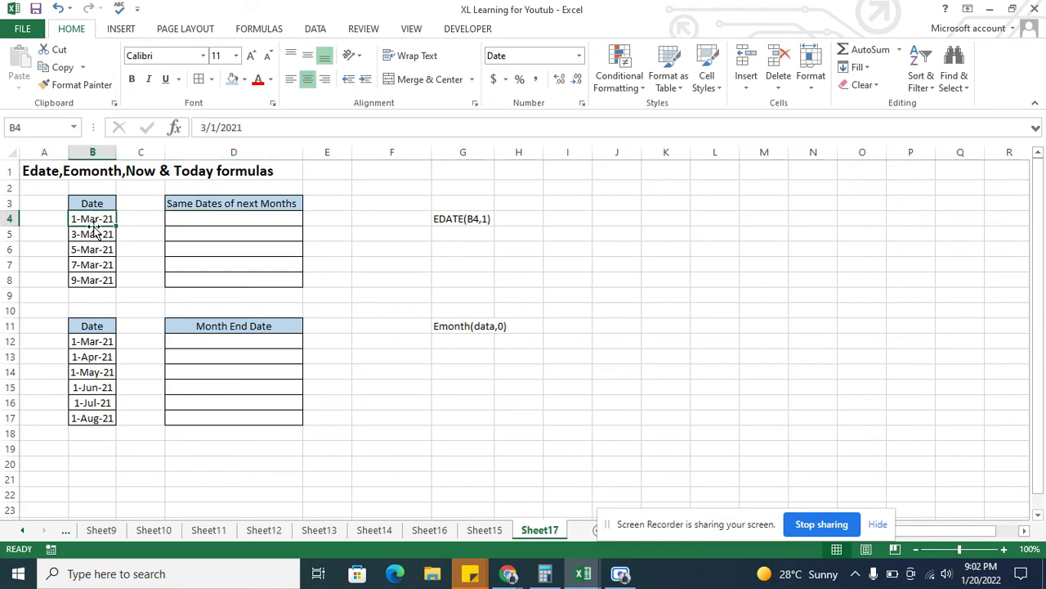
pyautogui.click(88, 235)
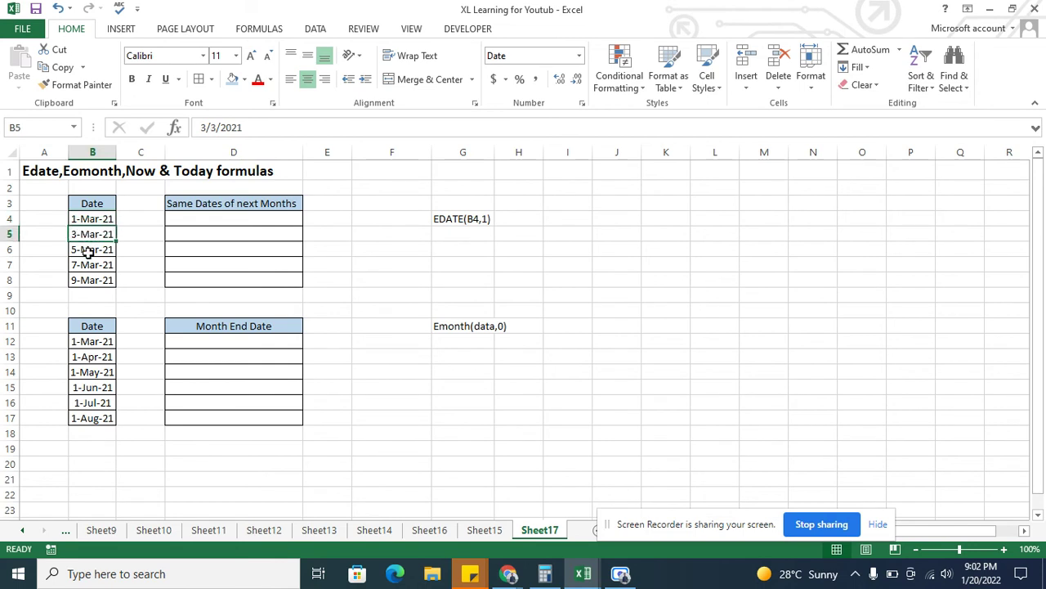
pyautogui.click(88, 252)
pyautogui.click(88, 266)
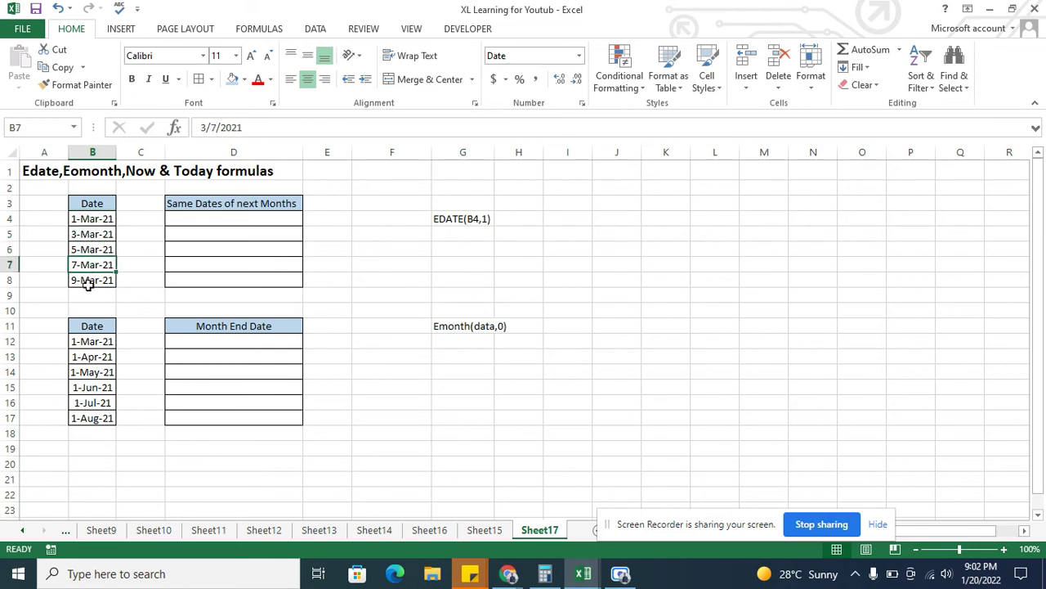
pyautogui.click(88, 282)
pyautogui.click(222, 230)
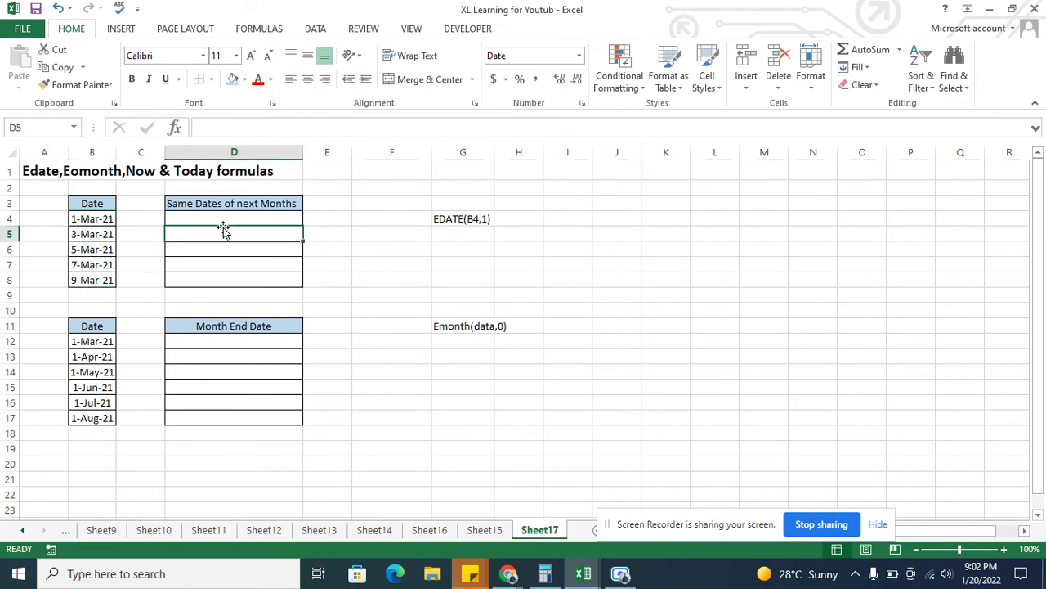
pyautogui.click(220, 221)
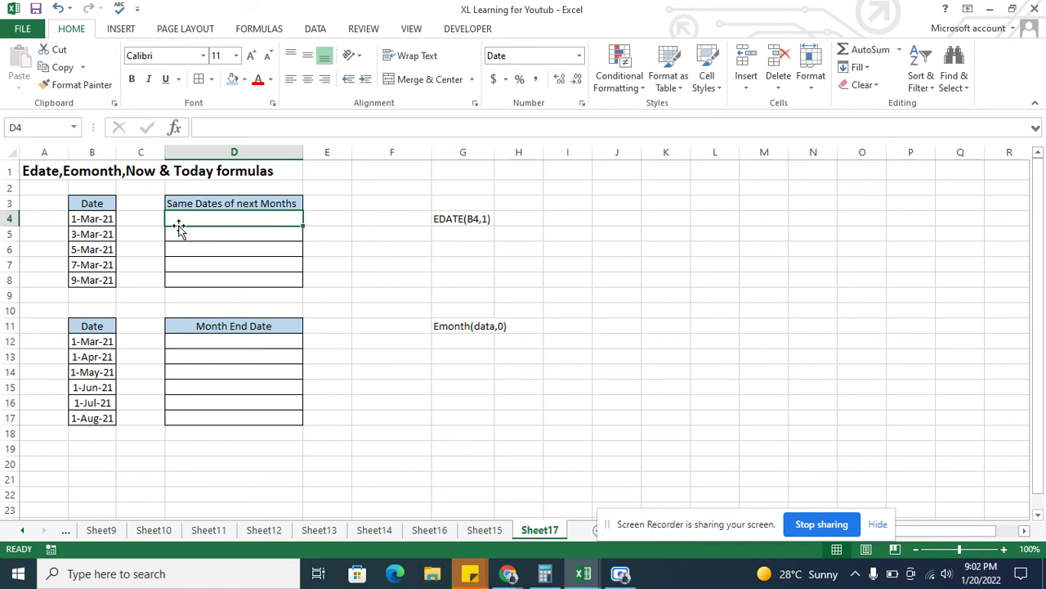
pyautogui.click(96, 219)
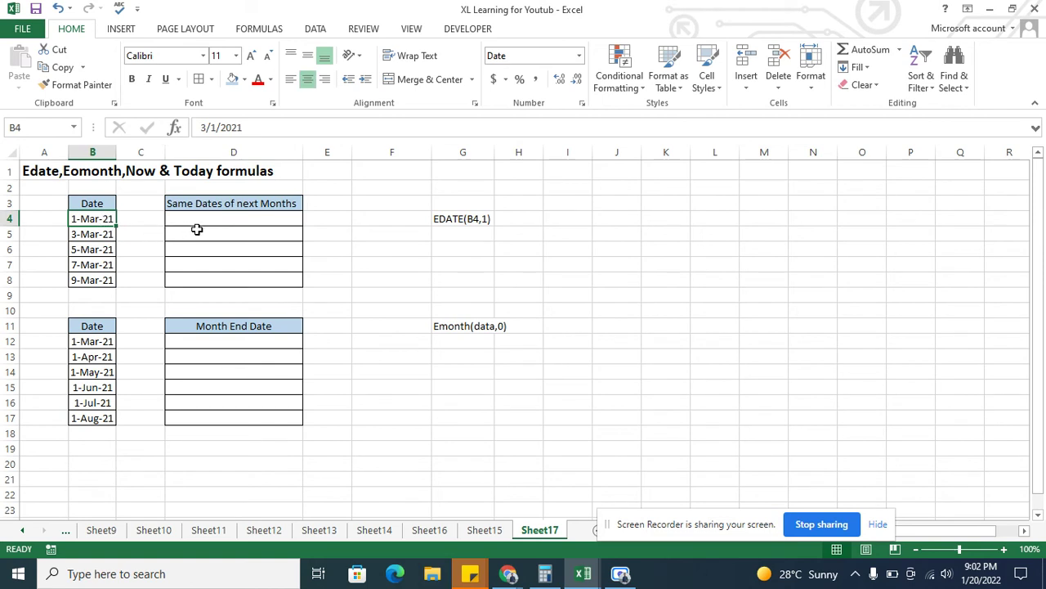
pyautogui.click(228, 217)
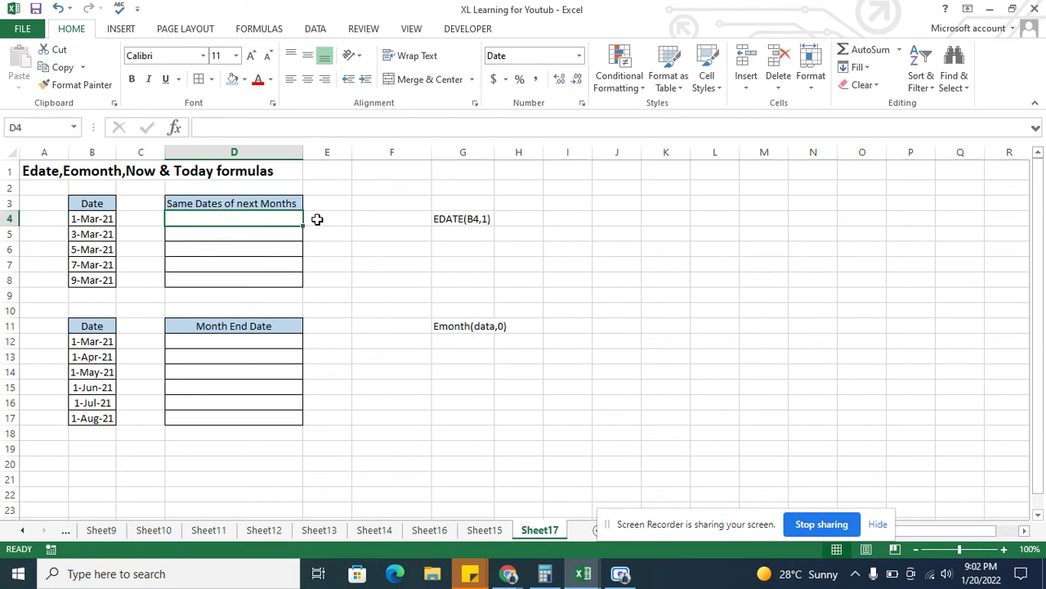
# Enter =EDATE(B4,1) in D4
pyautogui.write('=')
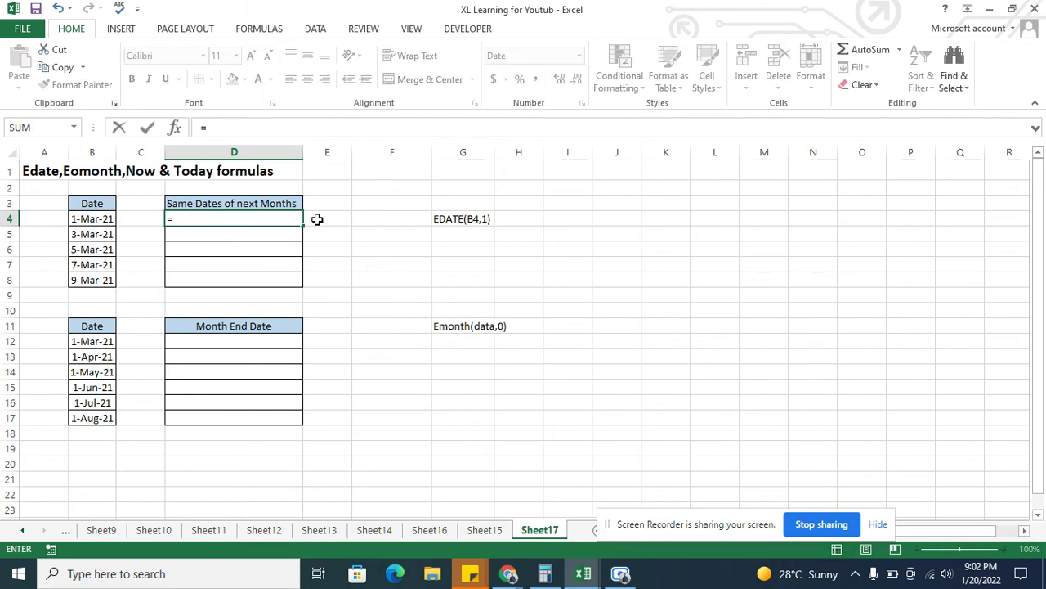
pyautogui.write('ed')
pyautogui.press('Tab')
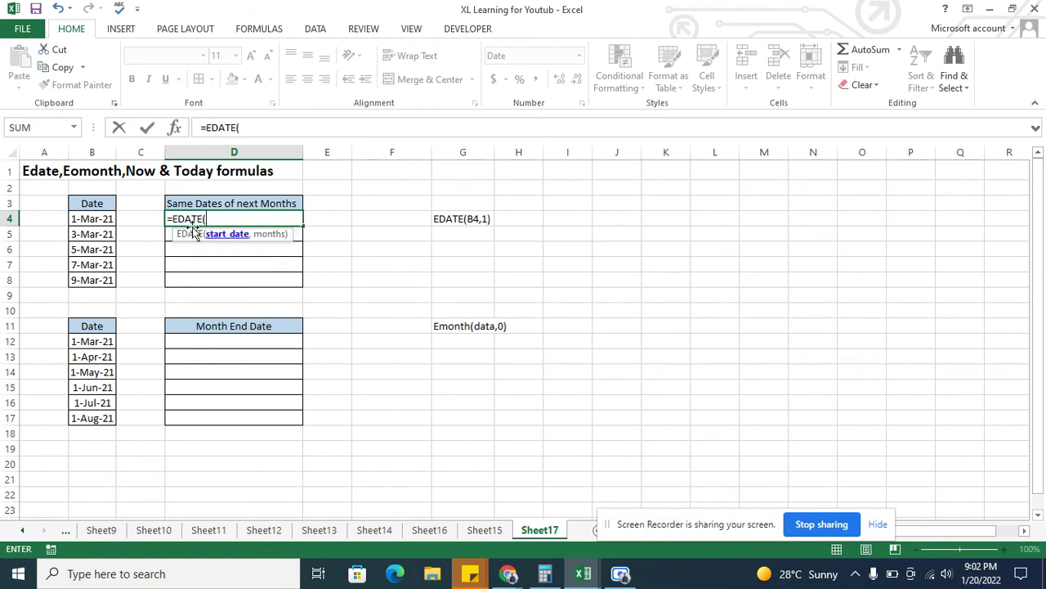
pyautogui.click(100, 220)
pyautogui.write(',')
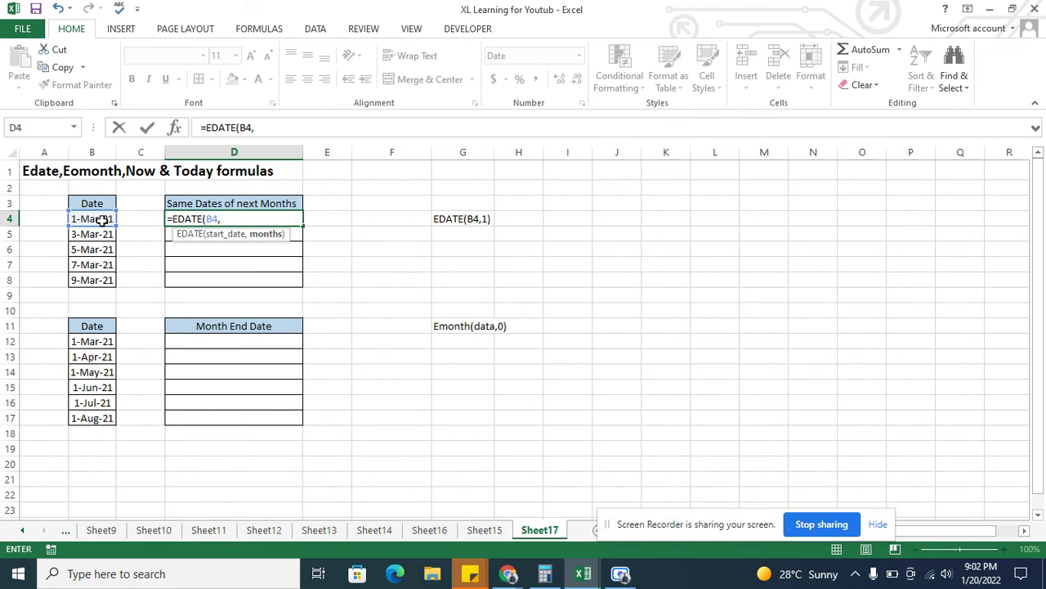
pyautogui.write('1')
pyautogui.write(')')
pyautogui.press('Return')
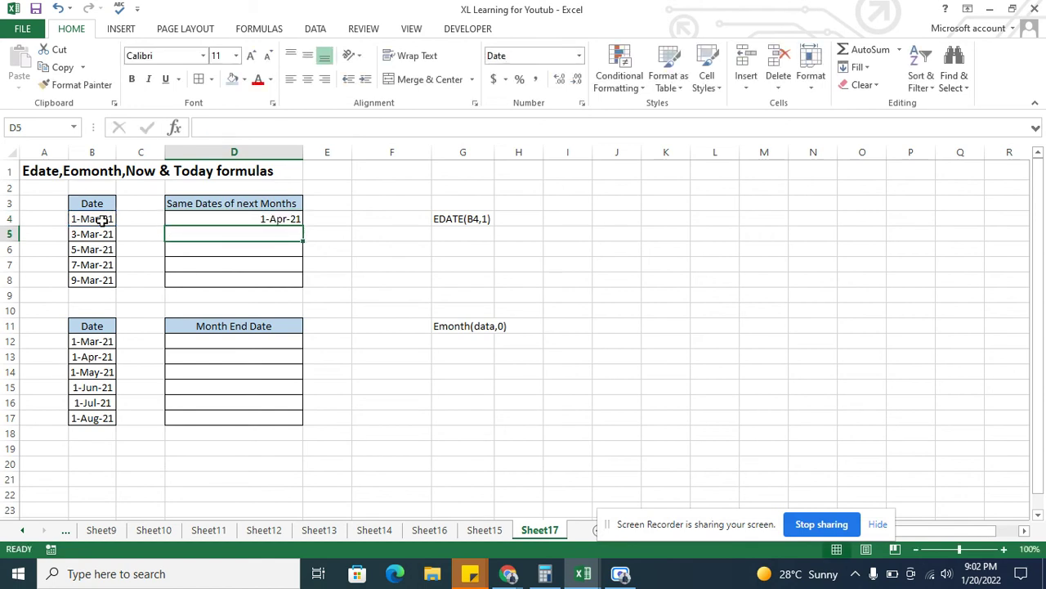
# Copy the D4 EDATE formula into D5:D8 and compare a result with B5
pyautogui.press('Up')
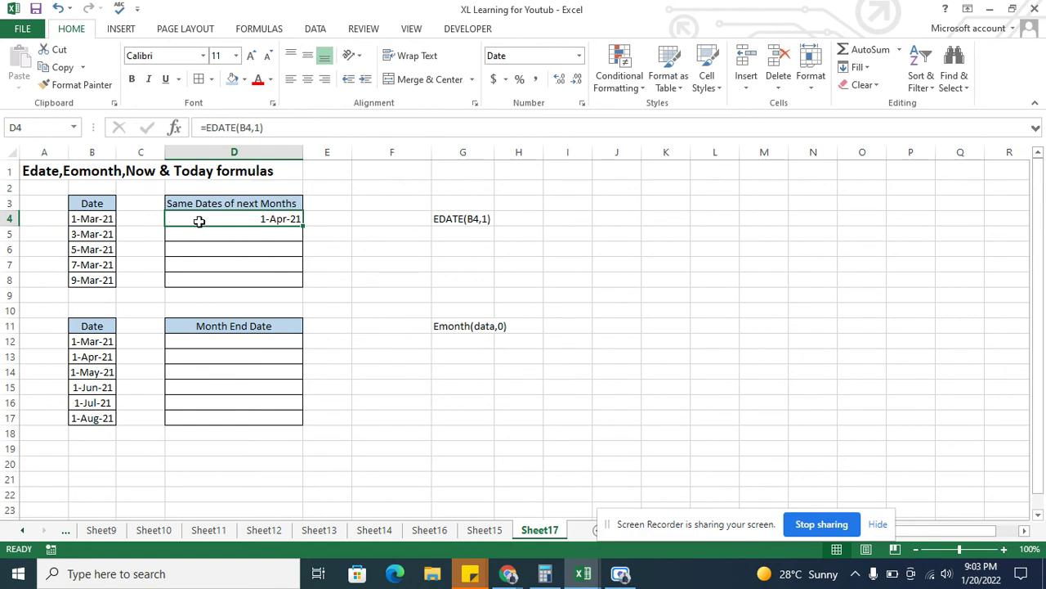
pyautogui.hotkey('ctrl', 'c')
pyautogui.hotkey('shift', 'Down')
pyautogui.hotkey('shift', 'Down')
pyautogui.hotkey('shift', 'Down')
pyautogui.hotkey('shift', 'Down')
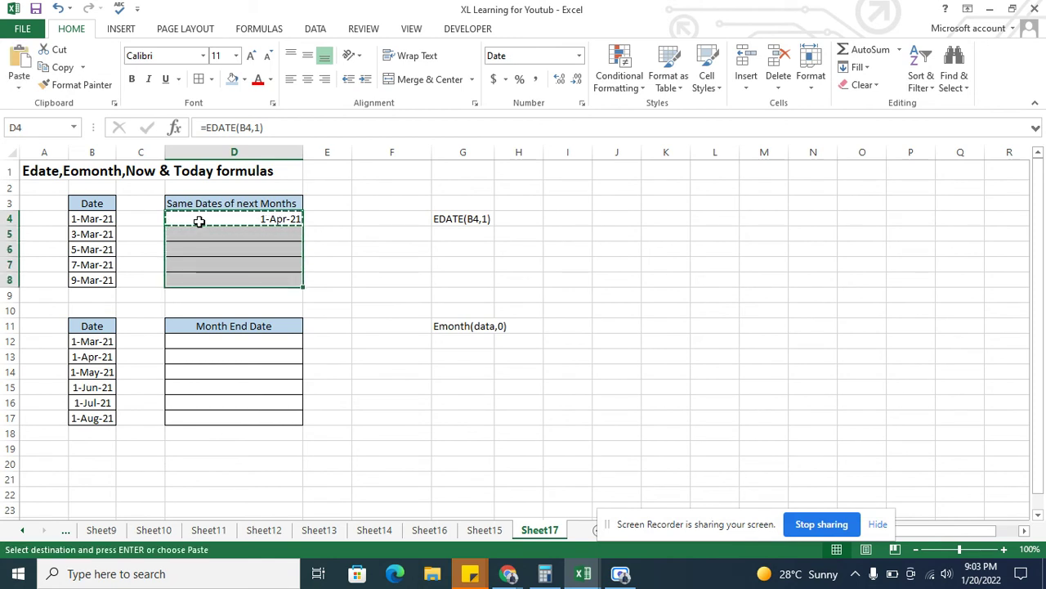
pyautogui.hotkey('ctrl', 'v')
pyautogui.press('Down')
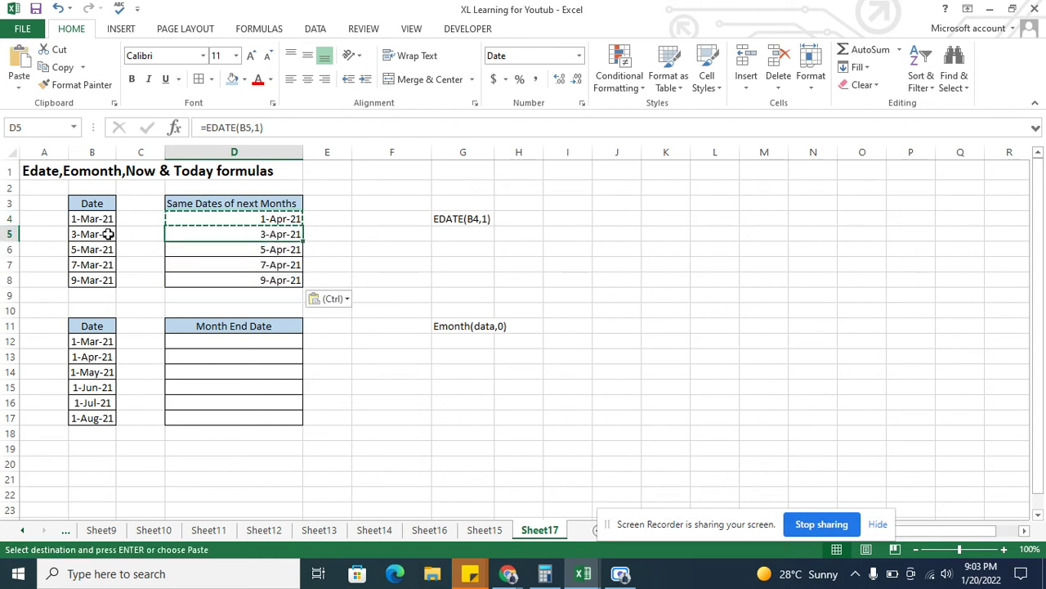
pyautogui.click(108, 234)
pyautogui.click(204, 233)
# Delete the EDATE results from D4:D8
pyautogui.click(246, 219)
pyautogui.hotkey('shift', 'Down')
pyautogui.hotkey('shift', 'Down')
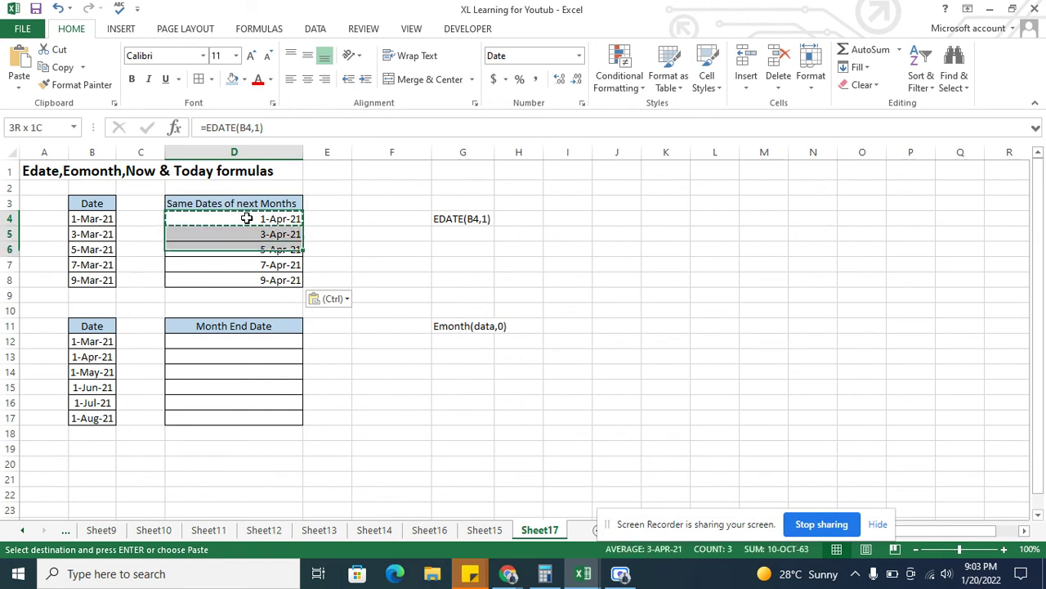
pyautogui.hotkey('shift', 'Down')
pyautogui.hotkey('shift', 'Down')
pyautogui.press('Delete')
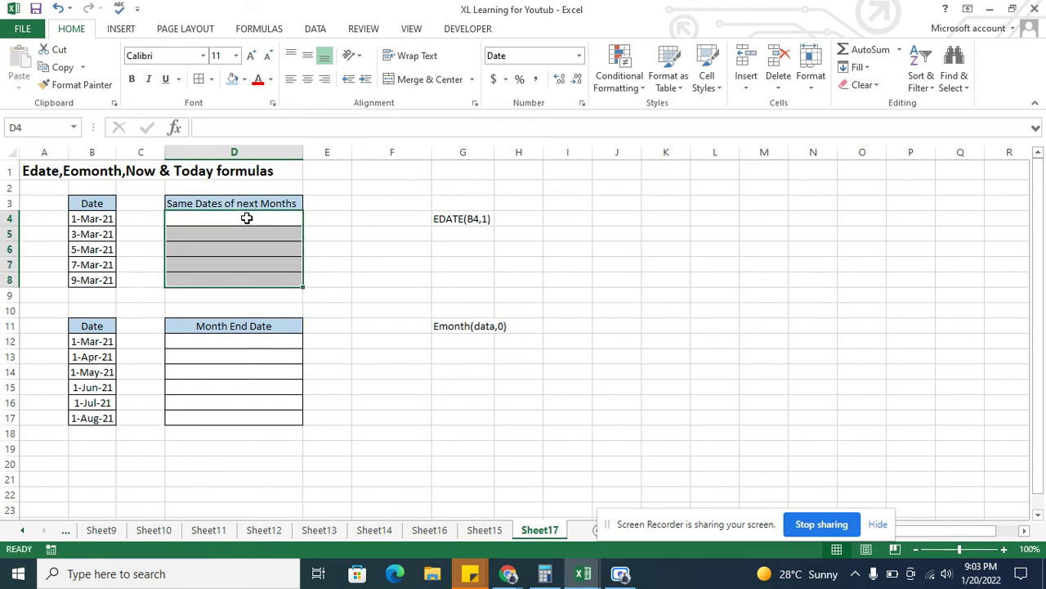
# Enter =EDATE(B4,-1) in D4
pyautogui.click(246, 219)
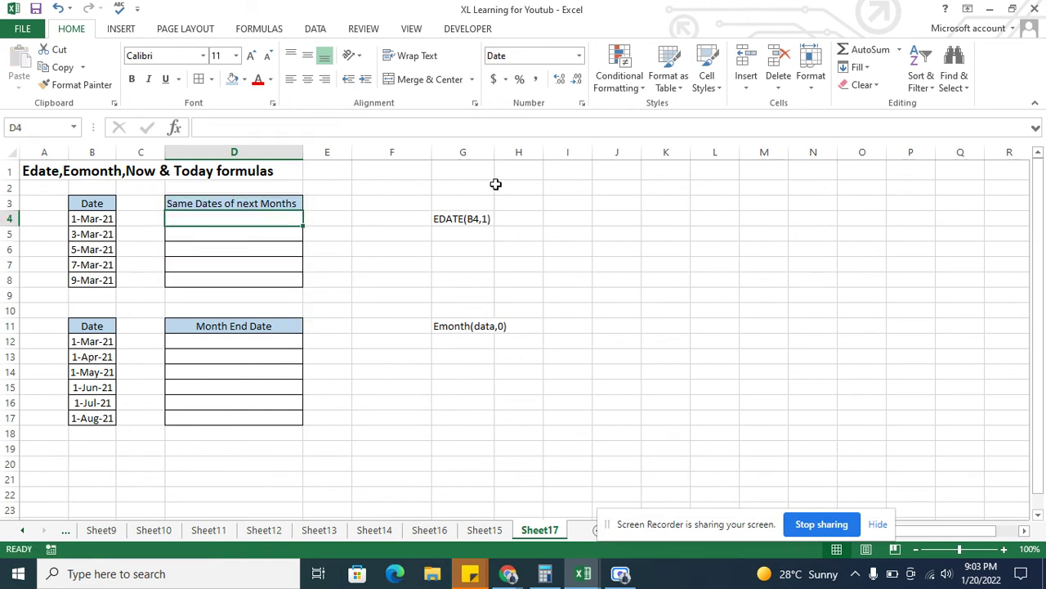
pyautogui.write('=ed')
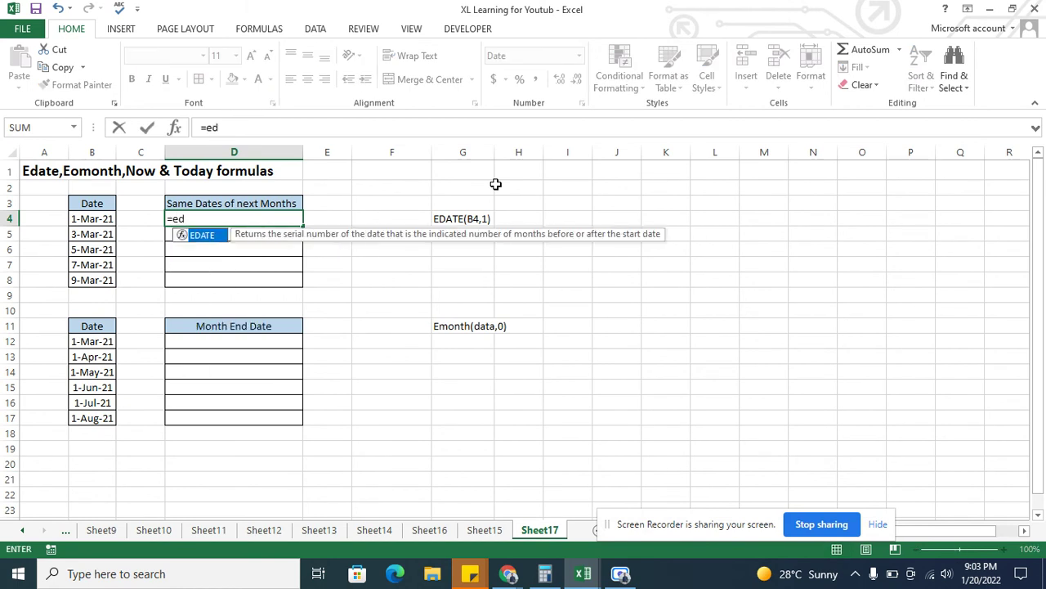
pyautogui.press('Tab')
pyautogui.click(94, 219)
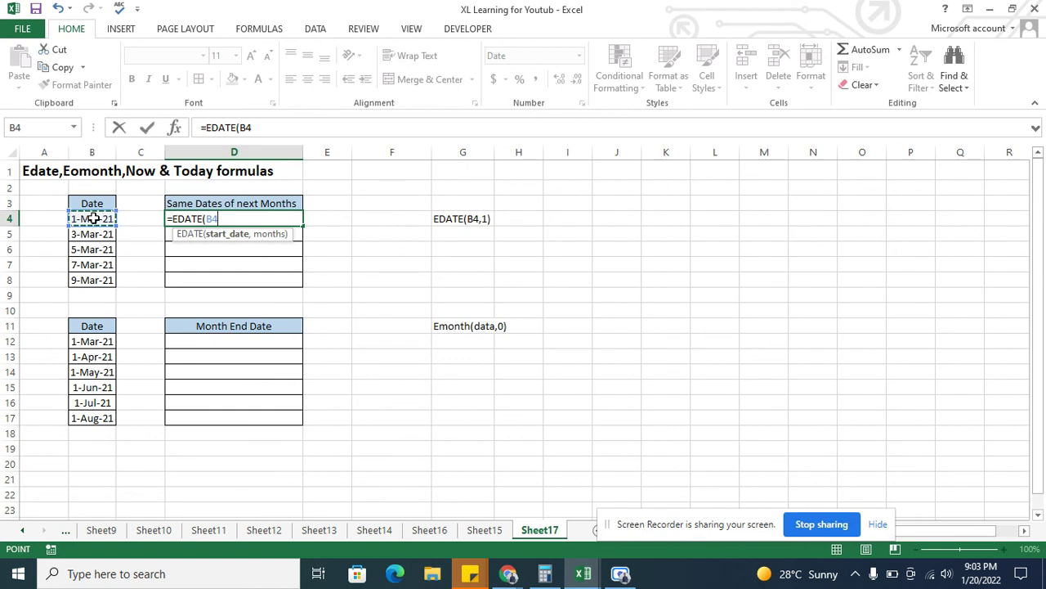
pyautogui.write(',-')
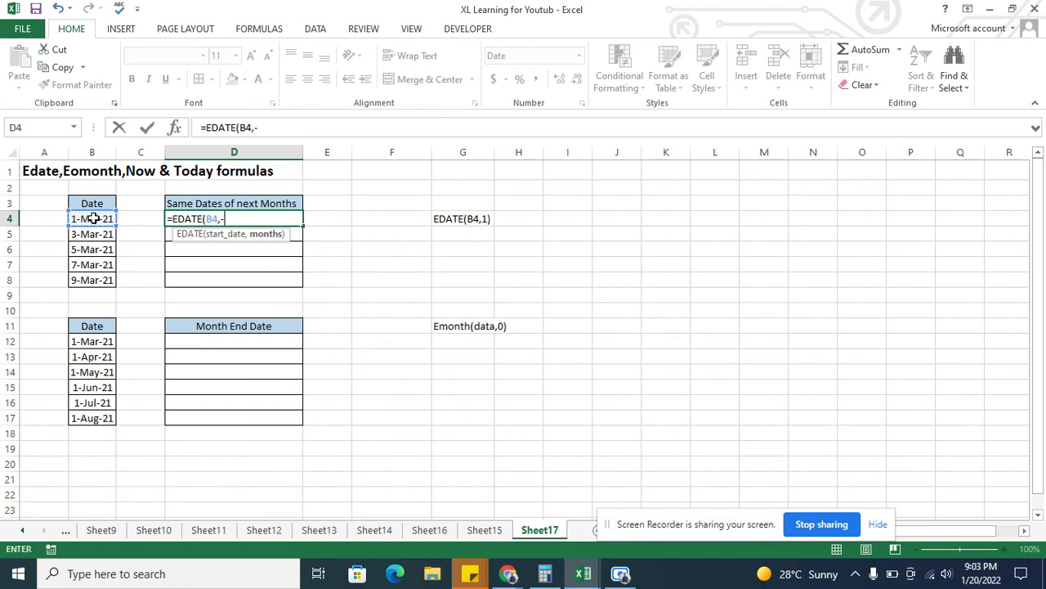
pyautogui.write('4')
pyautogui.press('BackSpace')
pyautogui.write('1')
pyautogui.write(')')
pyautogui.press('Return')
pyautogui.press('Up')
# Fill the formula down to D8 with Ctrl+D, then clear D4:D8 again
pyautogui.hotkey('shift', 'Down')
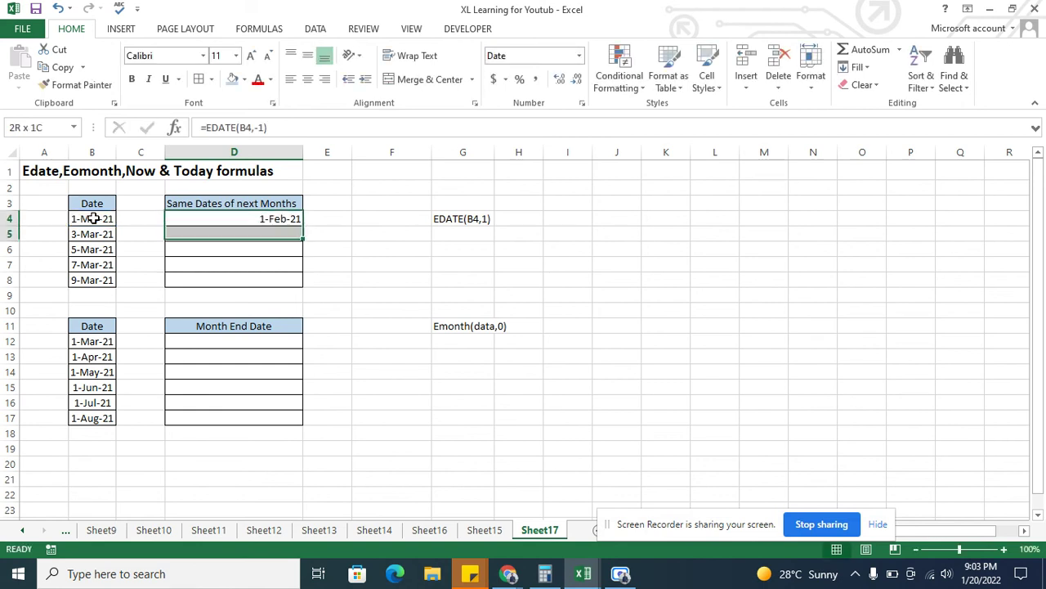
pyautogui.hotkey('shift', 'Down')
pyautogui.hotkey('shift', 'Down')
pyautogui.hotkey('shift', 'Down')
pyautogui.hotkey('shift', 'Down')
pyautogui.hotkey('shift', 'Up')
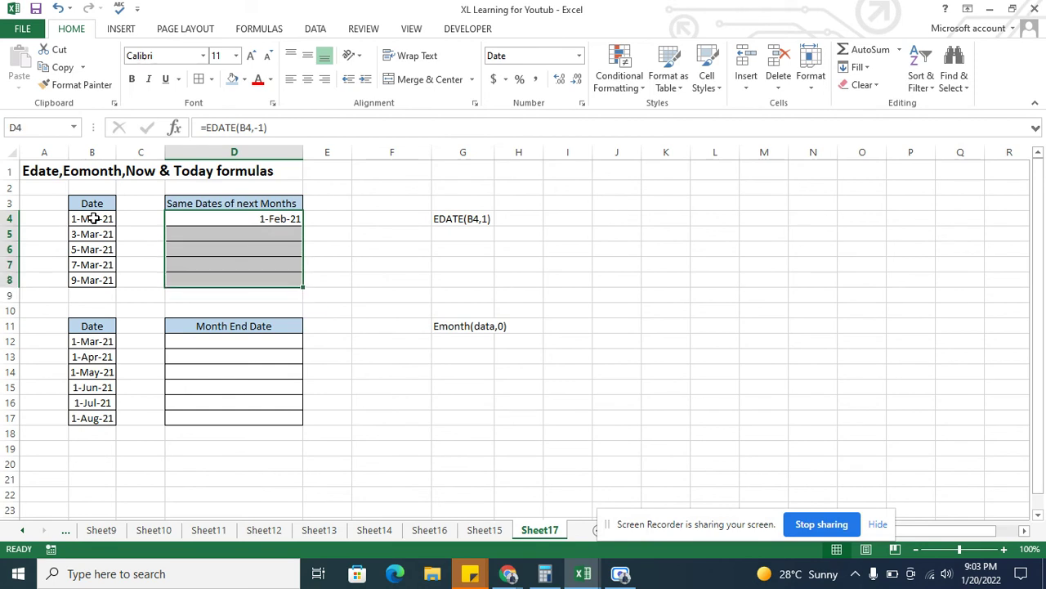
pyautogui.hotkey('ctrl', 'd')
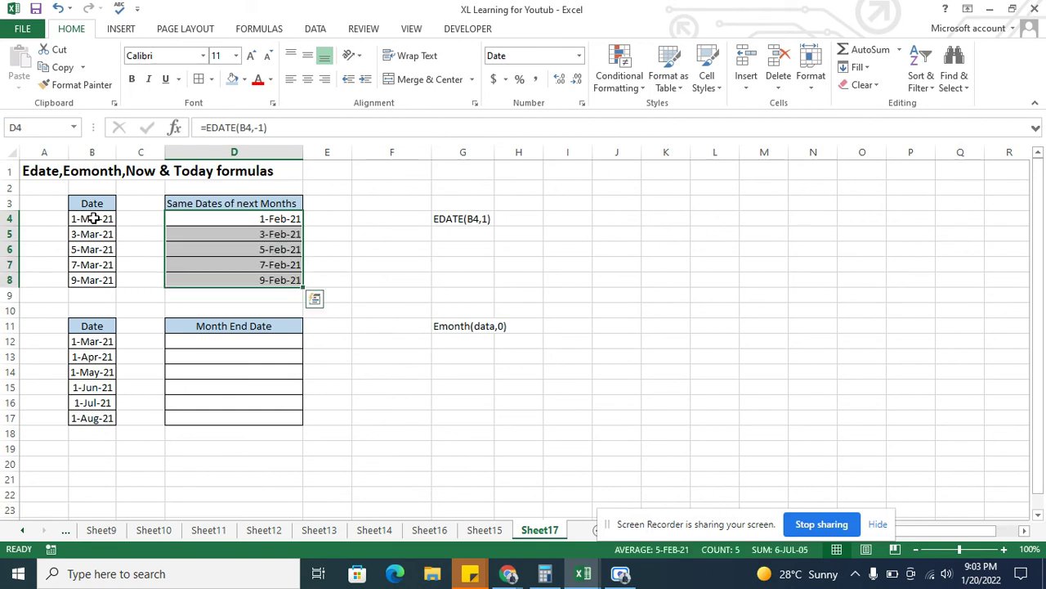
pyautogui.press('Delete')
pyautogui.press('Down')
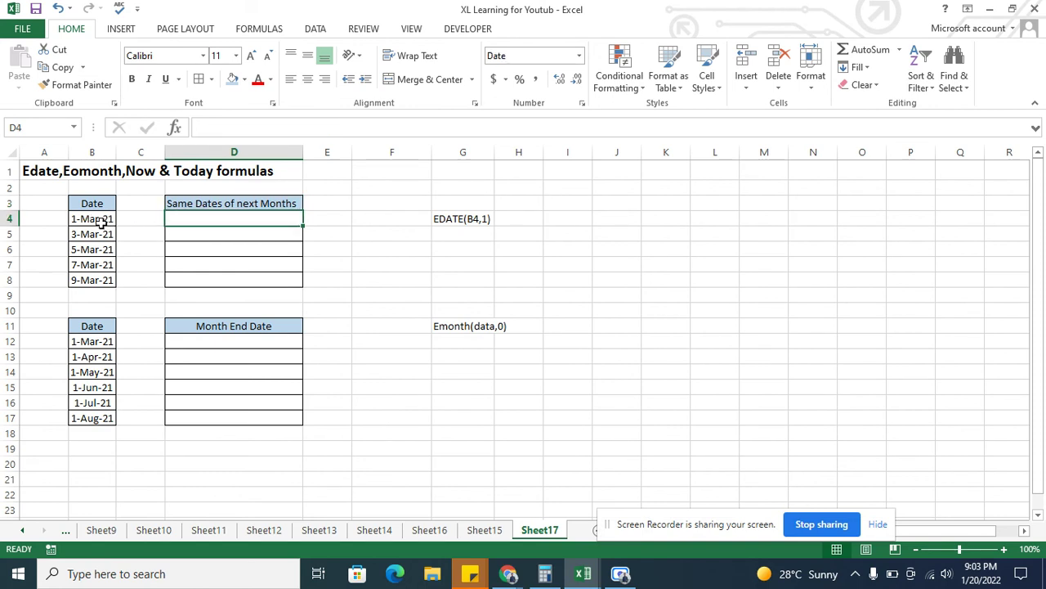
# Enter =EDATE(B4,6) in D4 to move the date six months ahead
pyautogui.click(98, 221)
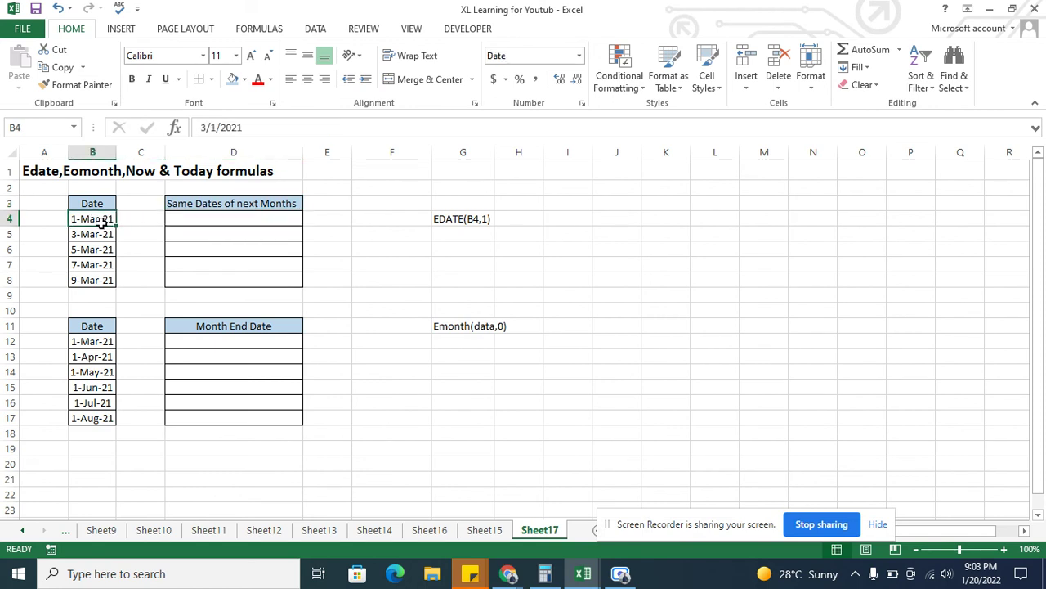
pyautogui.click(203, 223)
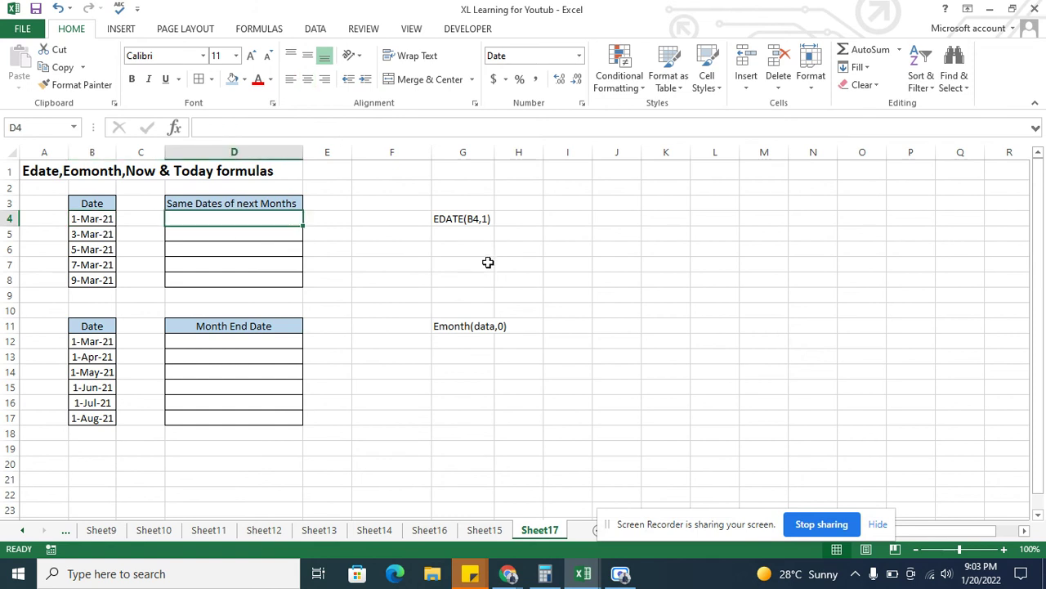
pyautogui.write('=ed')
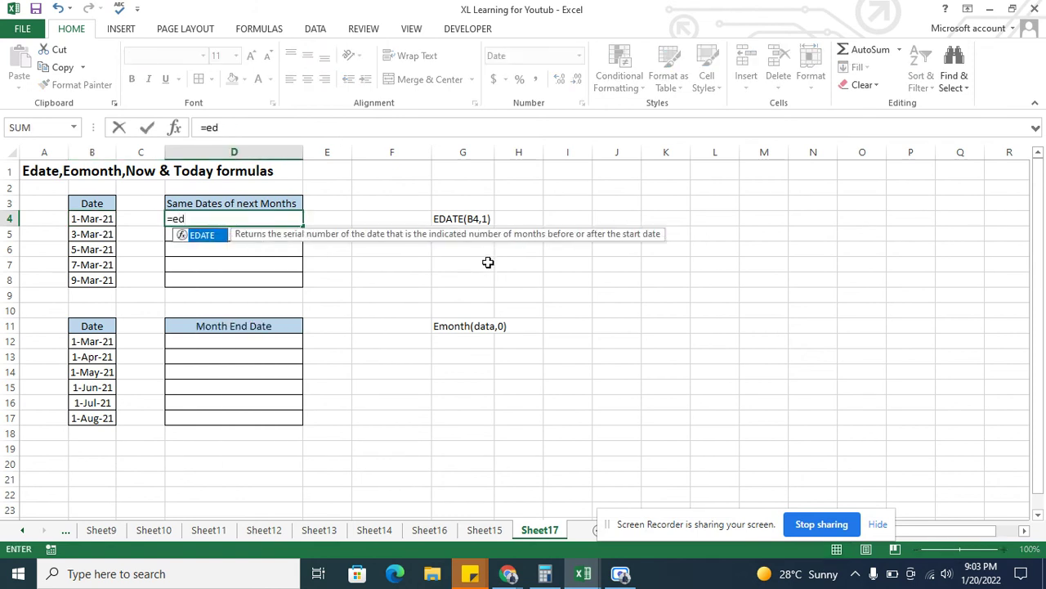
pyautogui.press('Tab')
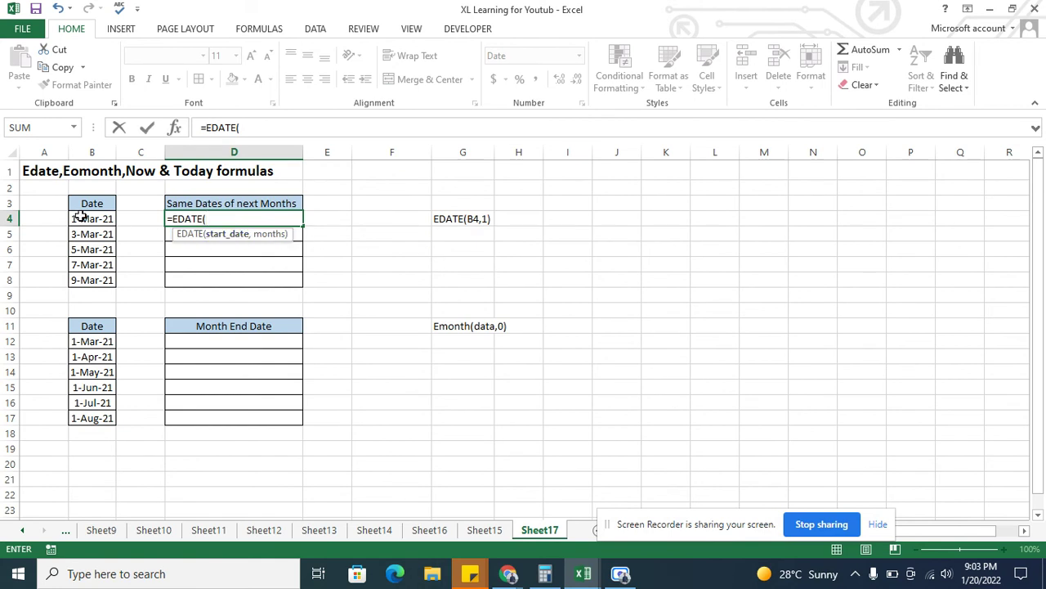
pyautogui.click(82, 216)
pyautogui.write(',')
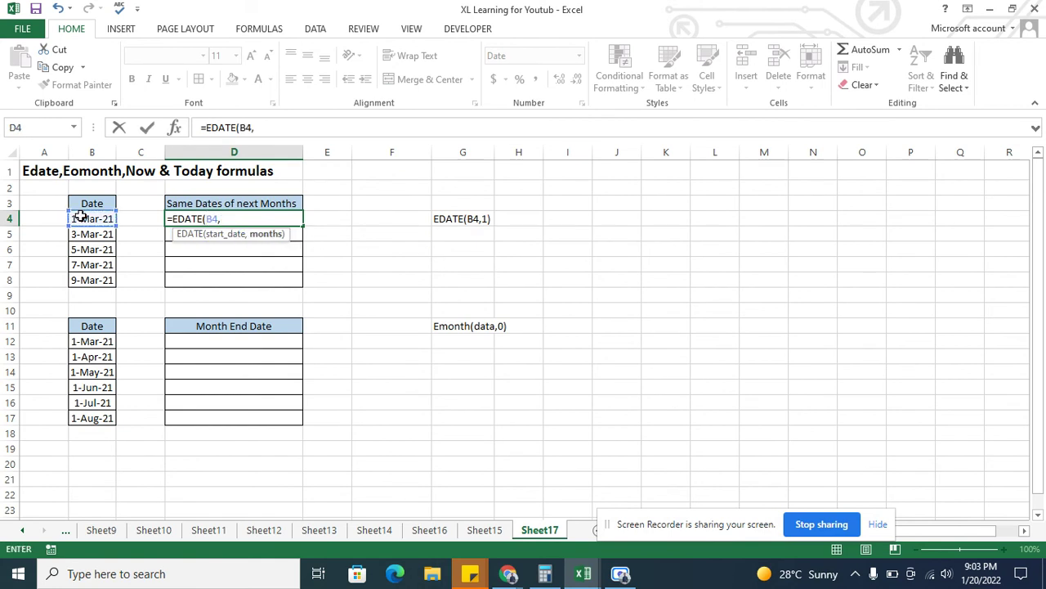
pyautogui.write('6')
pyautogui.hotkey('ctrl', 'Return')
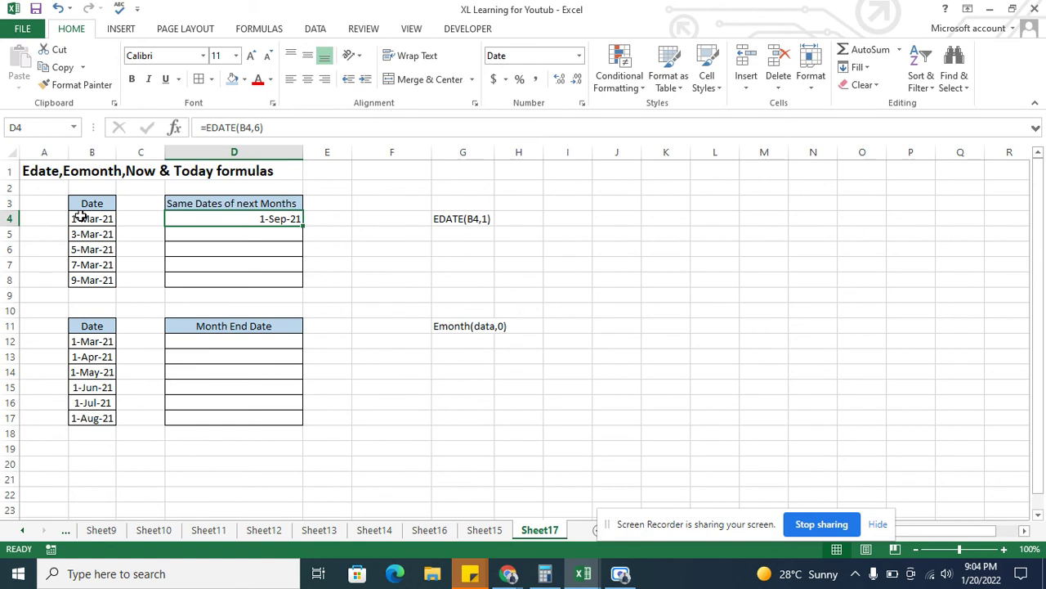
# Fill the six-month EDATE formula down D4:D8
pyautogui.hotkey('shift', 'Down')
pyautogui.hotkey('shift', 'Down')
pyautogui.hotkey('shift', 'Down')
pyautogui.hotkey('shift', 'Down')
pyautogui.hotkey('ctrl', 'd')
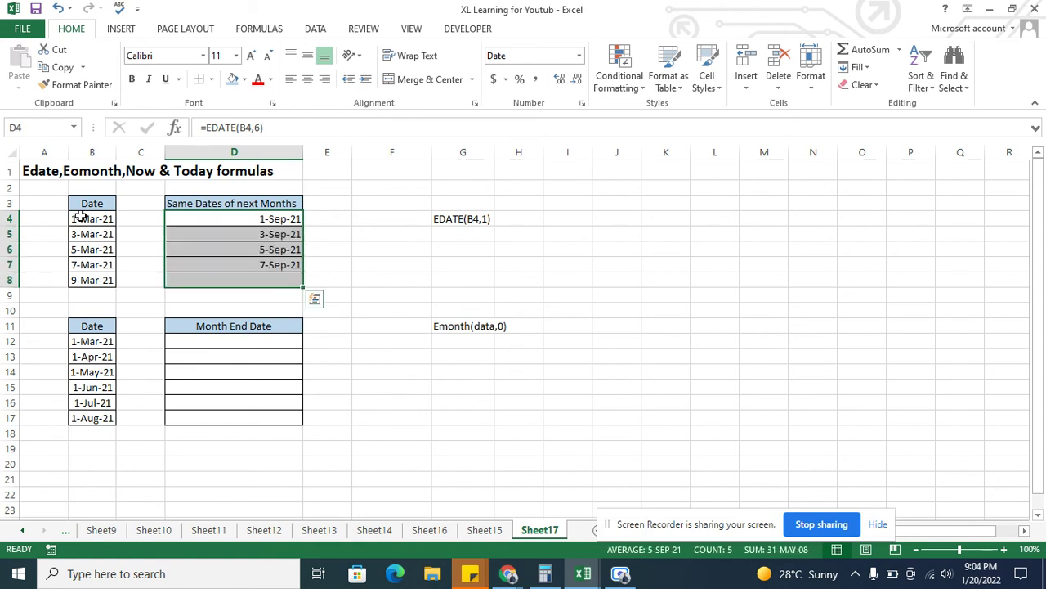
pyautogui.press('Down')
pyautogui.press('Down')
pyautogui.press('Down')
pyautogui.press('Down')
pyautogui.press('Down')
pyautogui.press('Down')
pyautogui.press('Down')
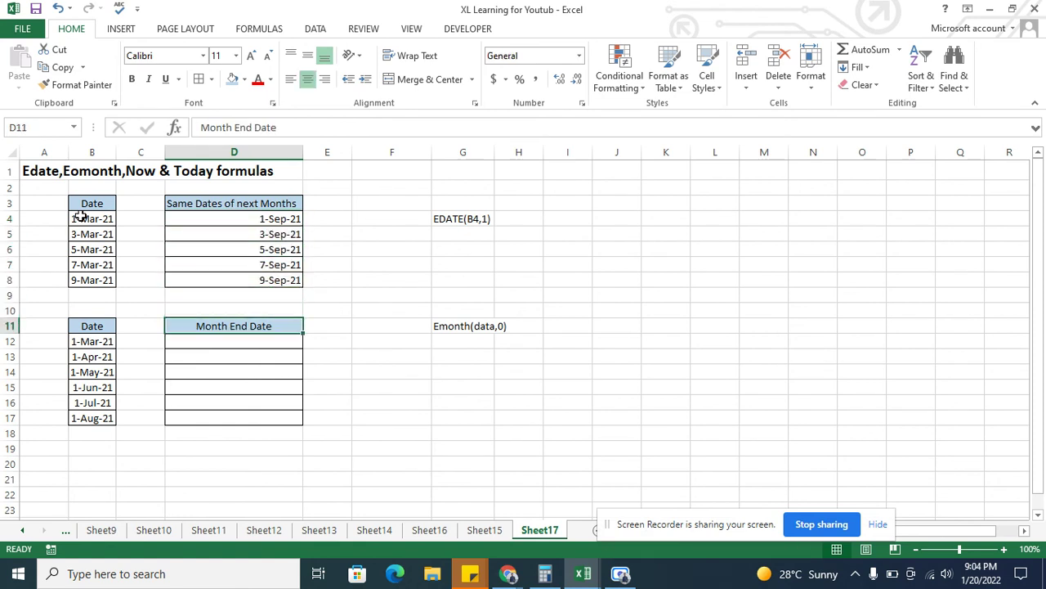
pyautogui.press('Down')
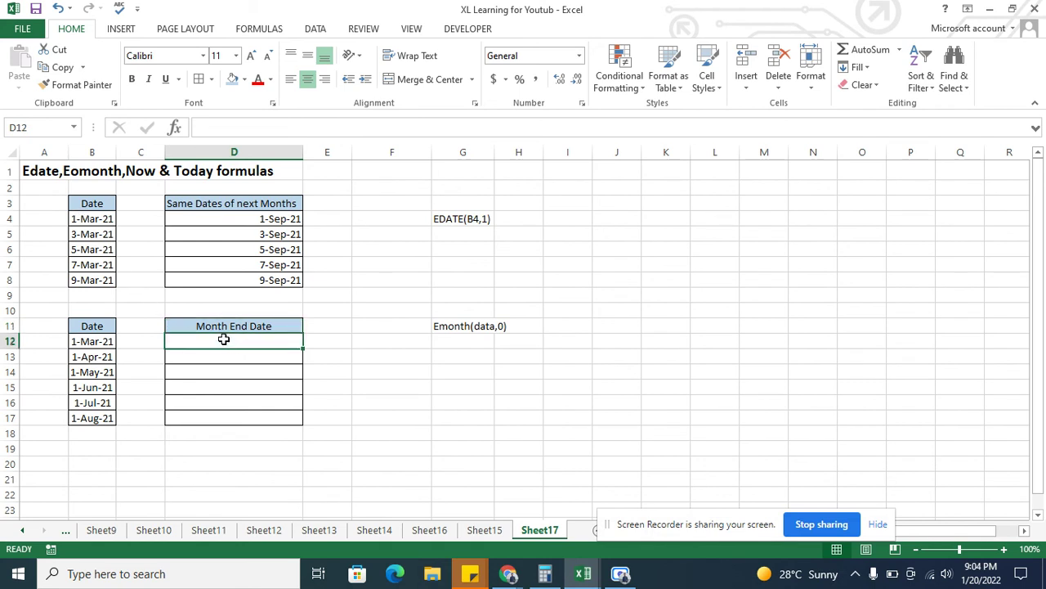
# Enter =EOMONTH(B12,0) in D12, which returns the serial number 44286
pyautogui.click(106, 342)
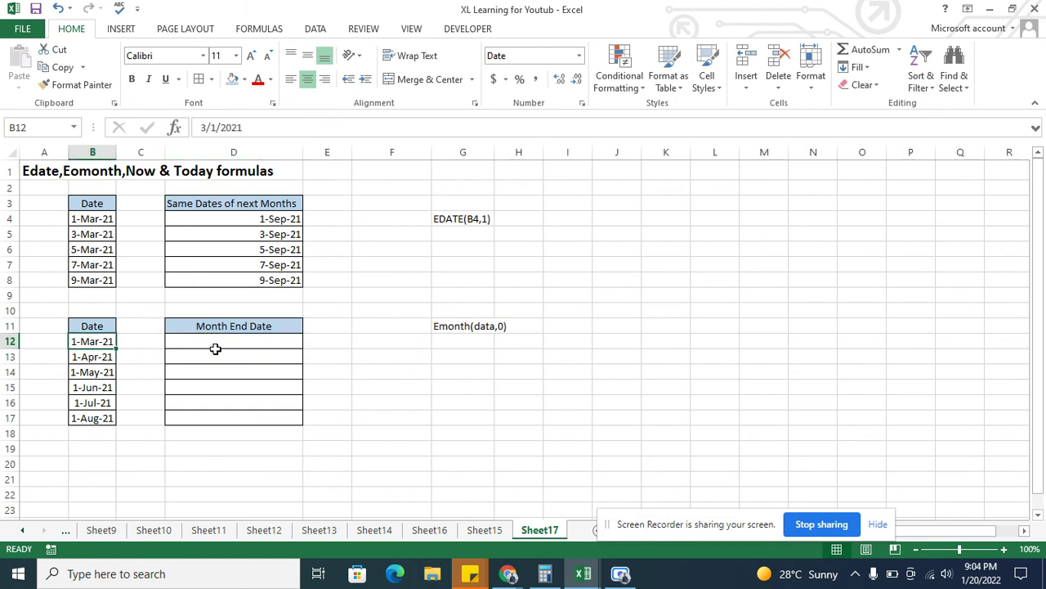
pyautogui.click(215, 350)
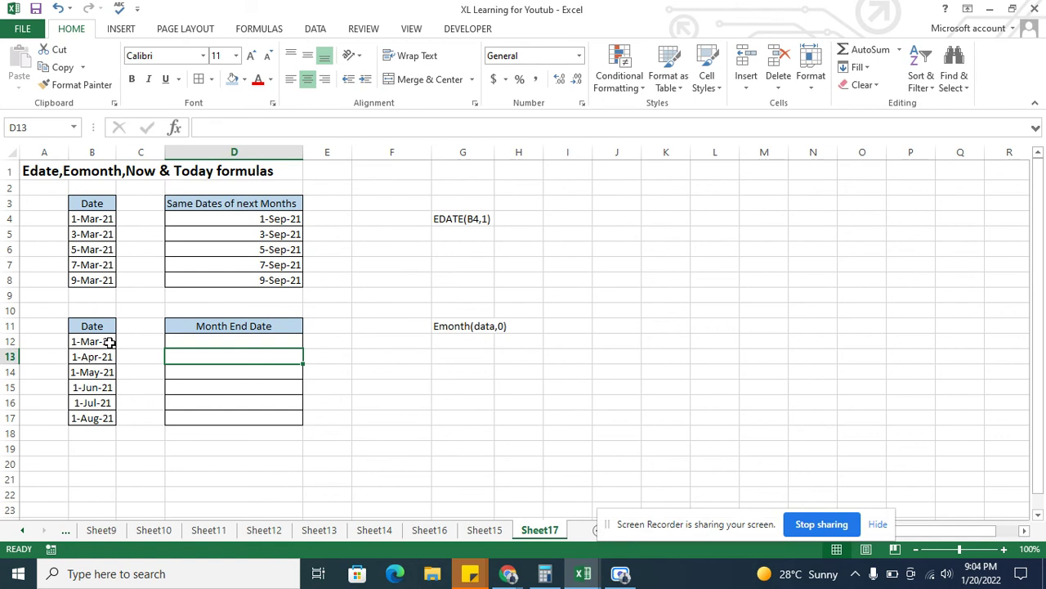
pyautogui.click(181, 342)
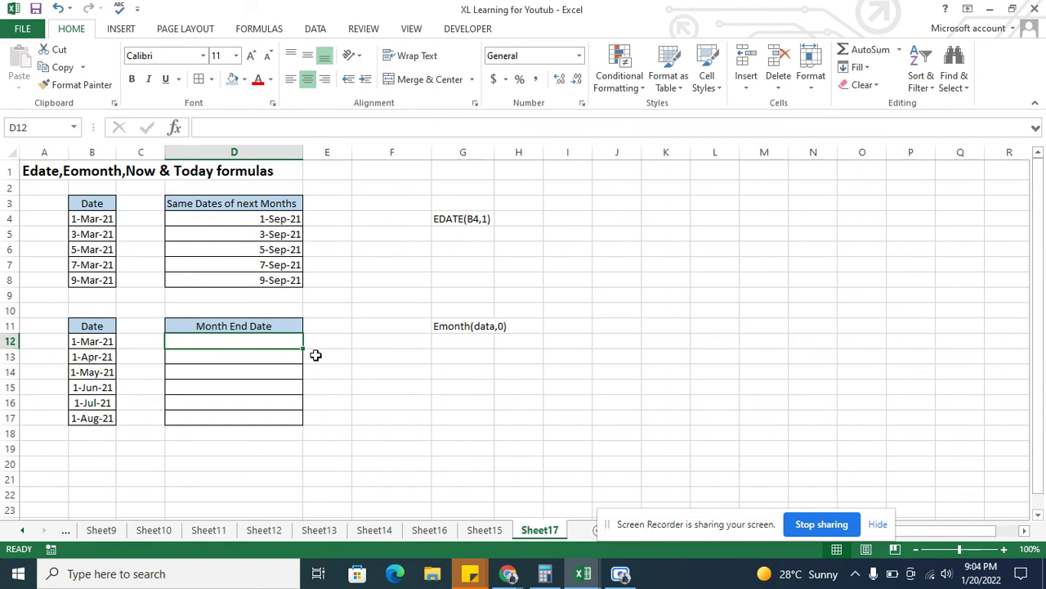
pyautogui.write('=')
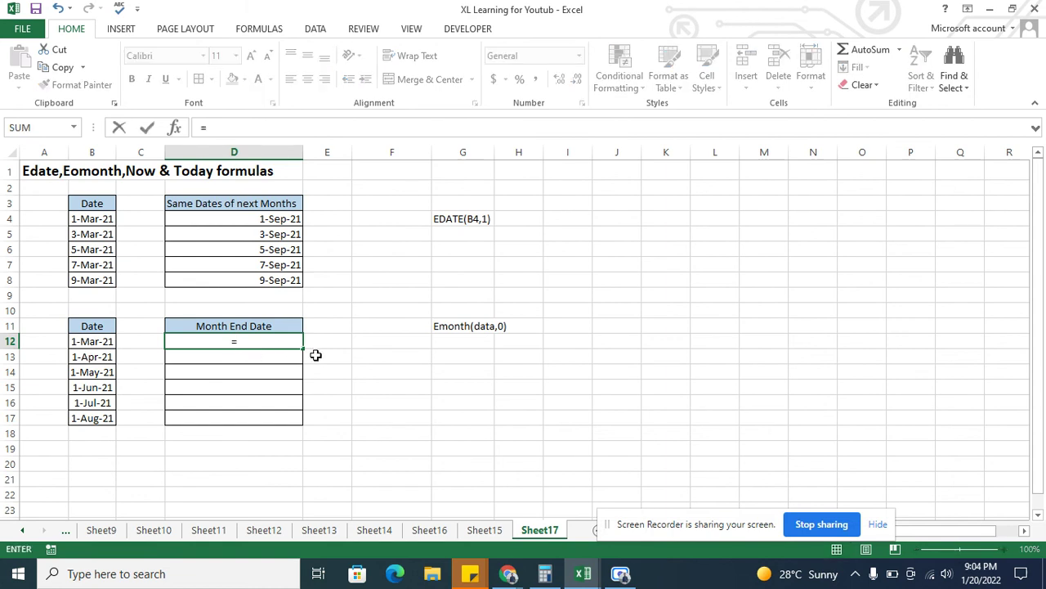
pyautogui.write('eomon')
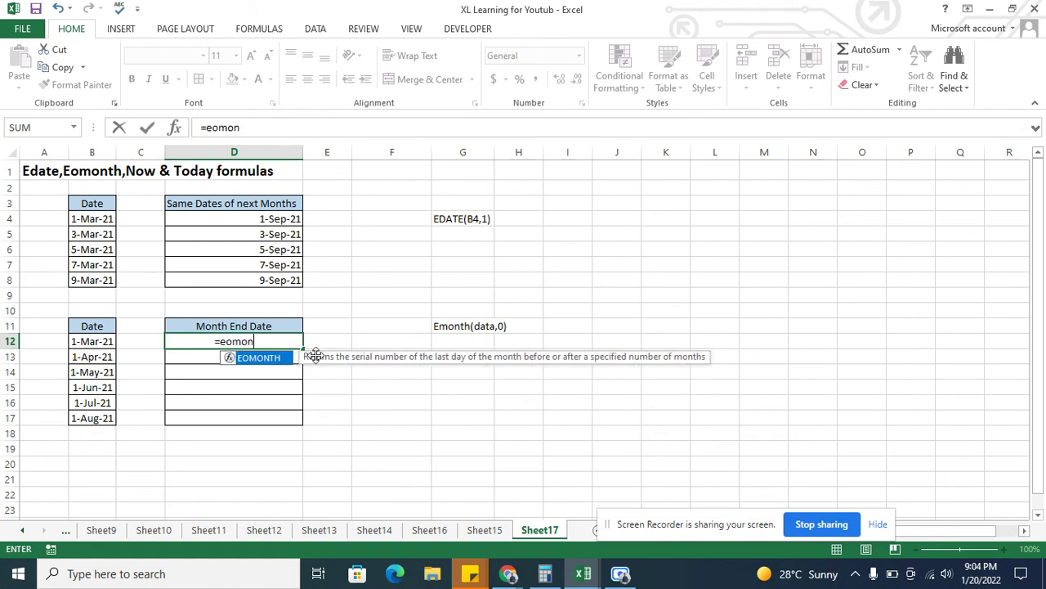
pyautogui.write('th(')
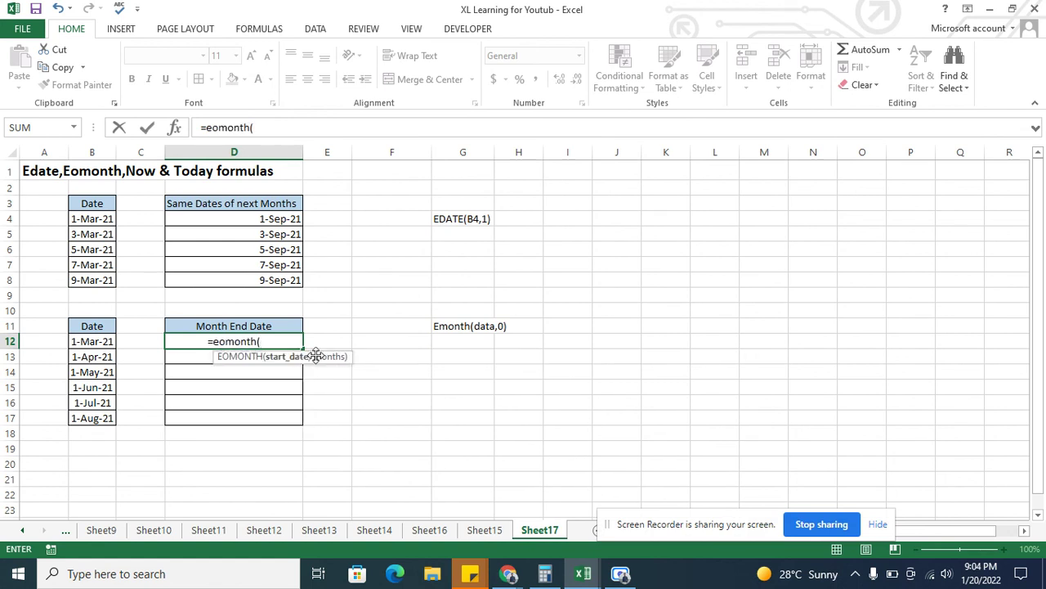
pyautogui.click(86, 344)
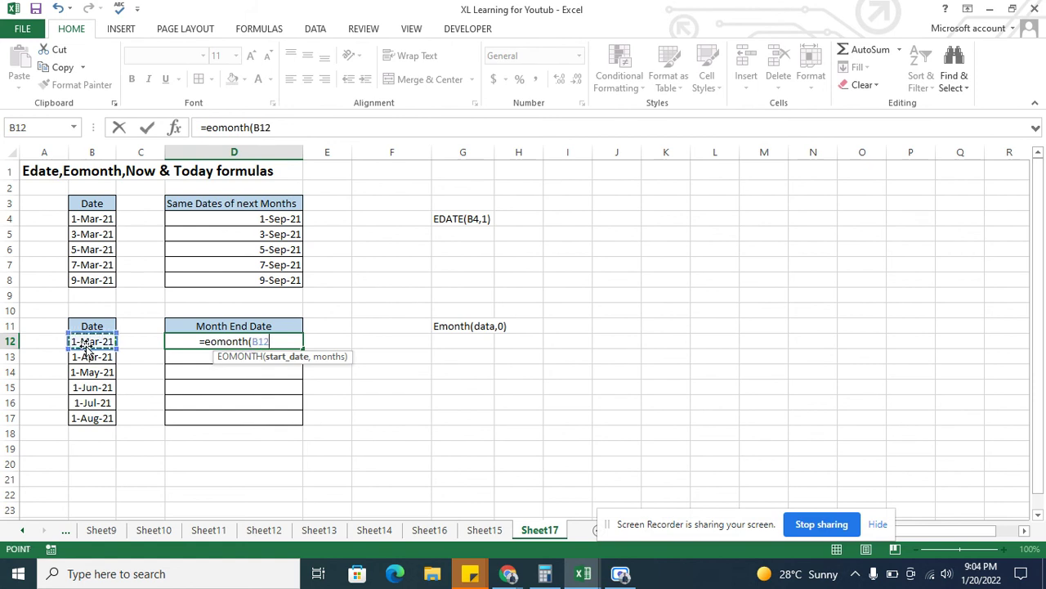
pyautogui.write(',')
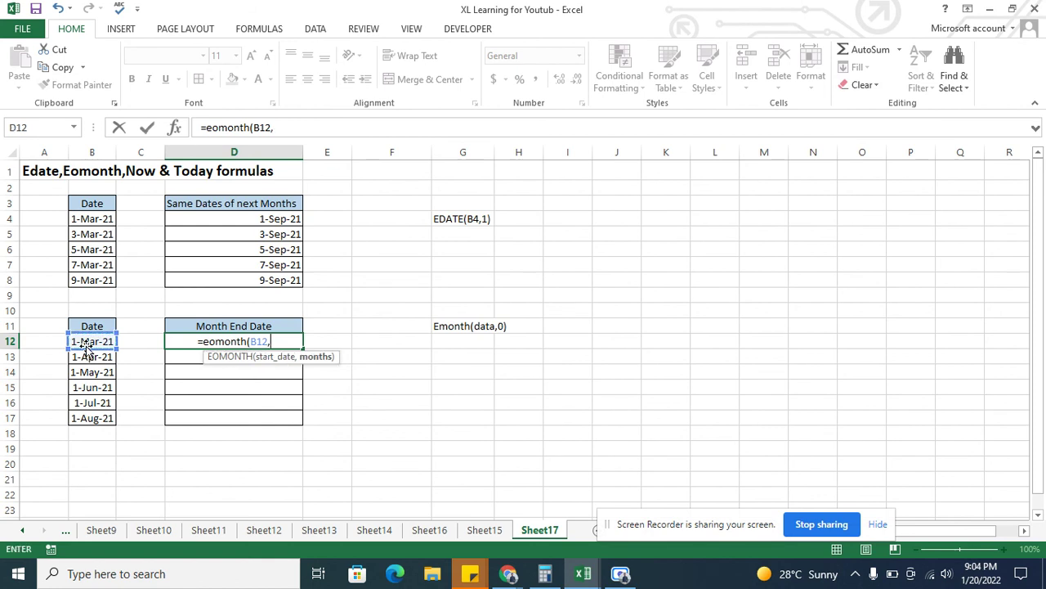
pyautogui.write('0')
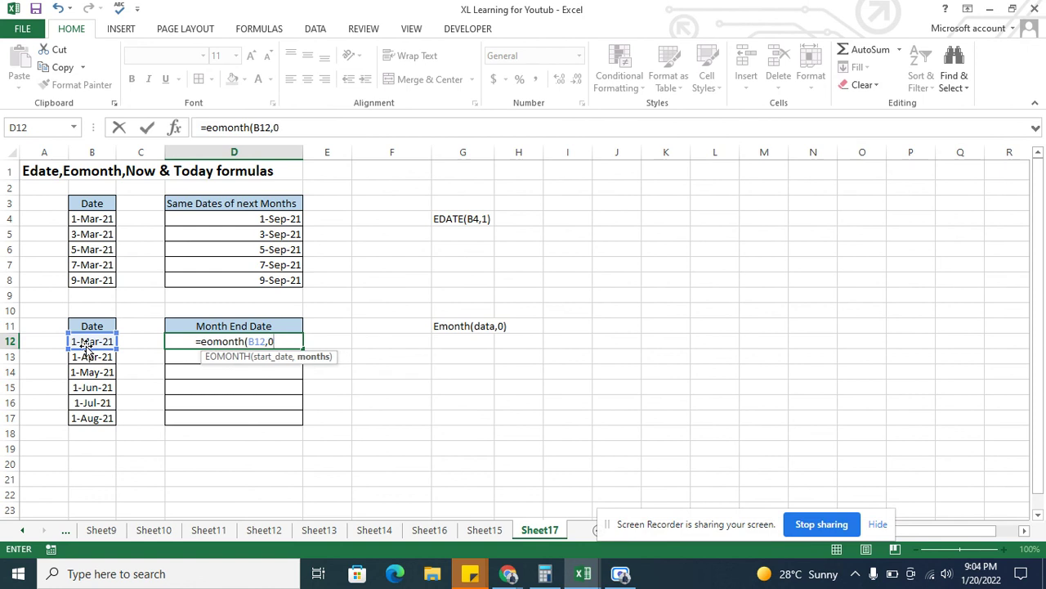
pyautogui.write(')')
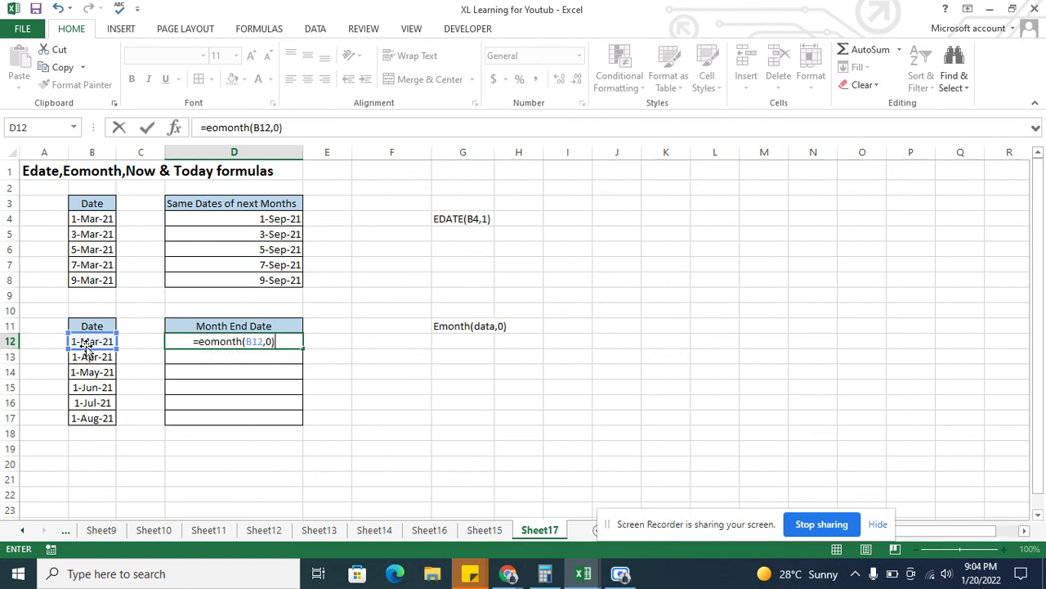
pyautogui.press('Return')
pyautogui.press('Up')
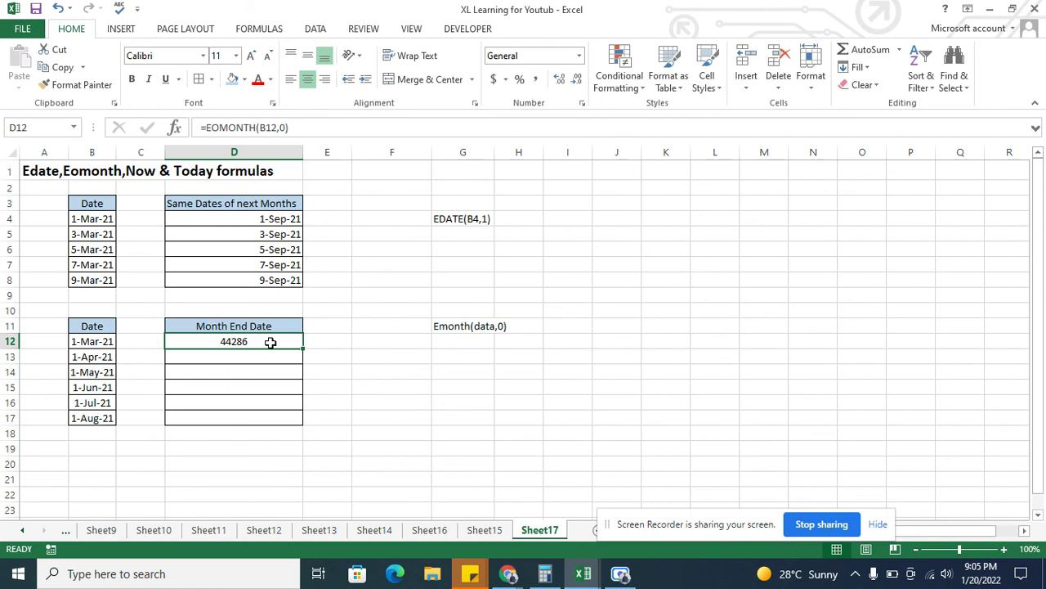
# Apply the 14-Mar-12 Date format to D12:D17 so D12 shows 31-Mar-21
pyautogui.rightClick(272, 345)
pyautogui.press('Escape')
pyautogui.hotkey('ctrl', 'Down')
pyautogui.hotkey('ctrl', 'Up')
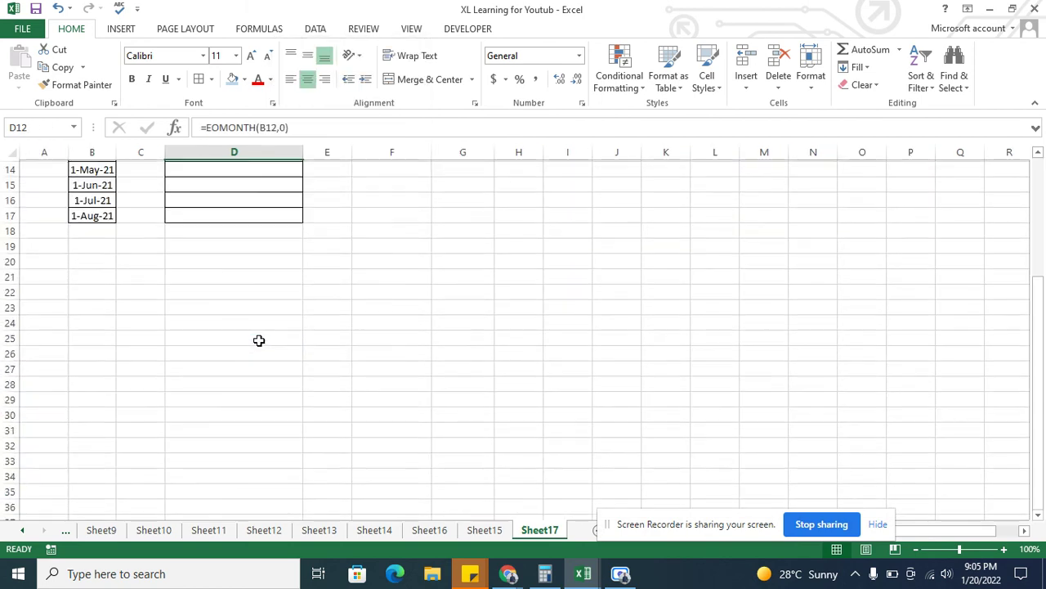
pyautogui.hotkey('shift', 'Down')
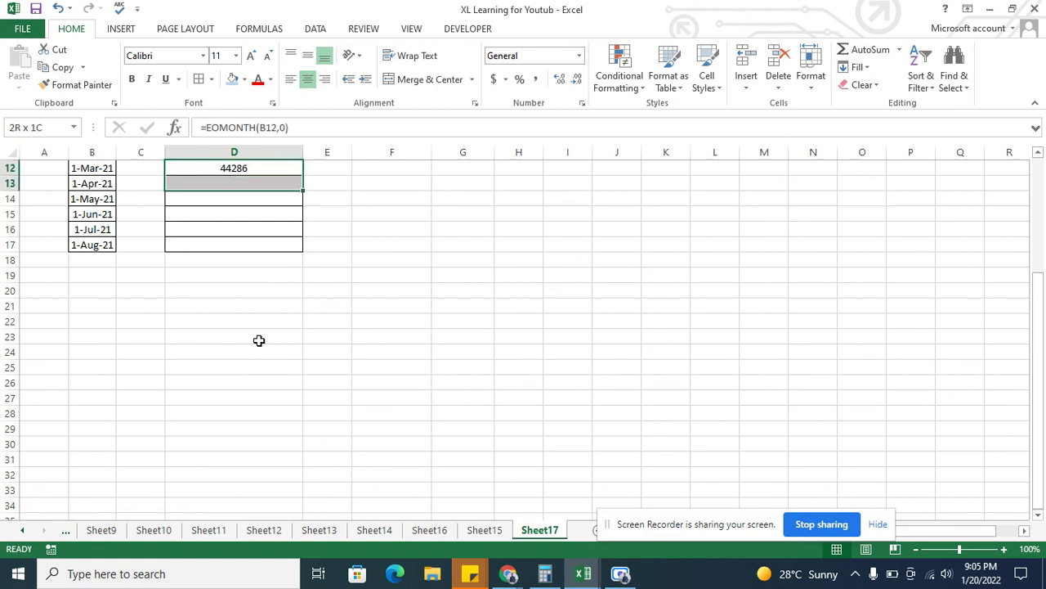
pyautogui.hotkey('shift', 'Down')
pyautogui.hotkey('shift', 'Down')
pyautogui.hotkey('shift', 'Down')
pyautogui.hotkey('shift', 'Down')
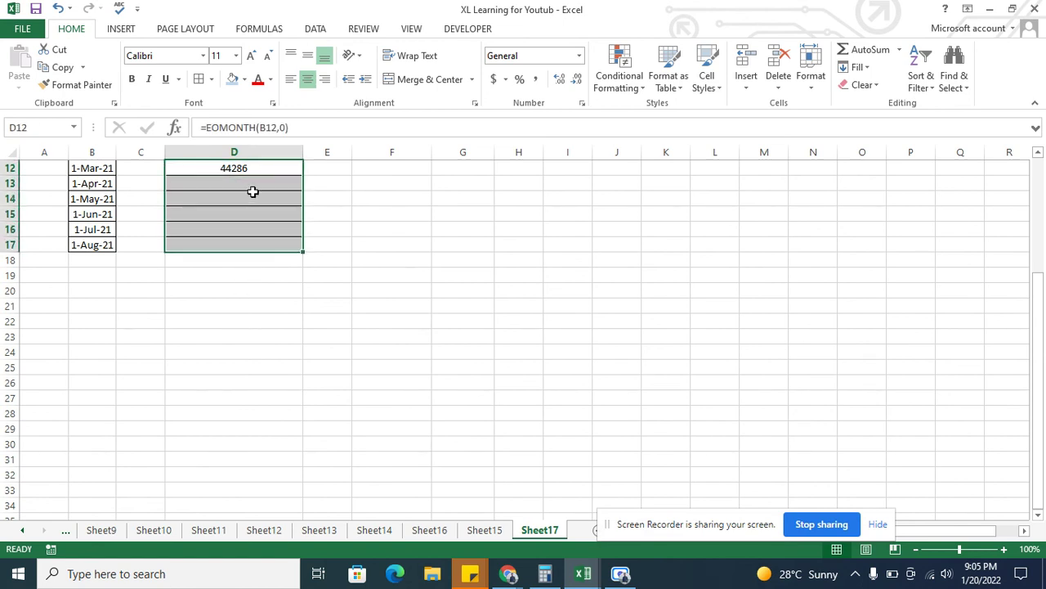
pyautogui.rightClick(252, 191)
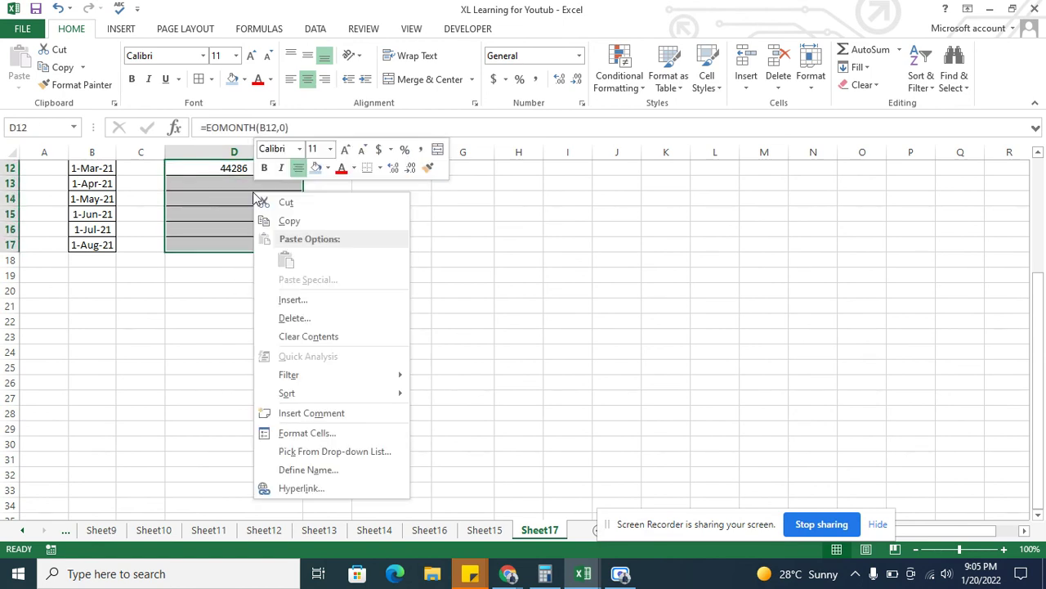
pyautogui.click(299, 433)
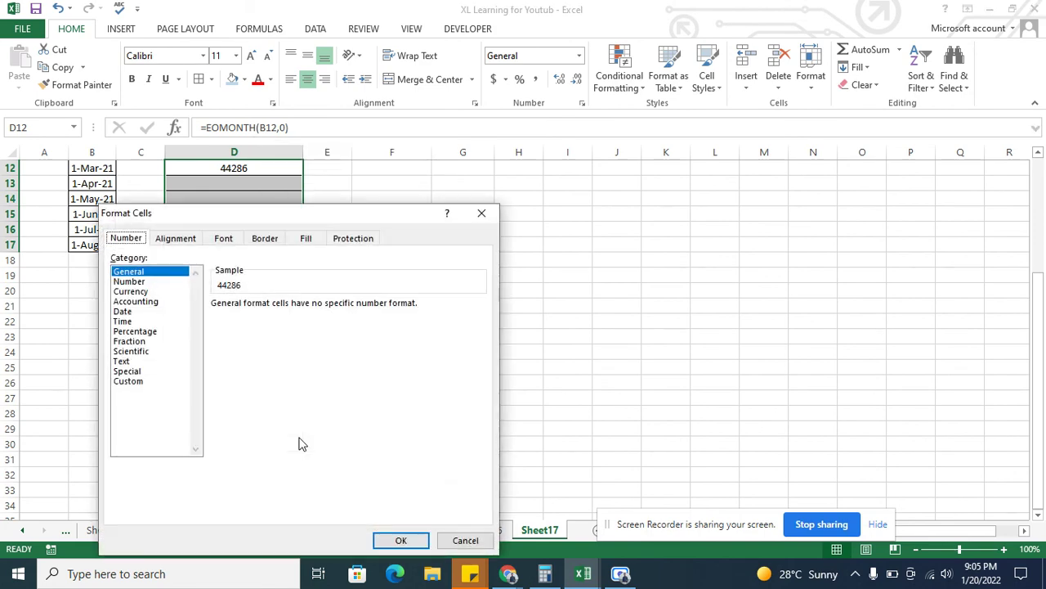
pyautogui.click(124, 314)
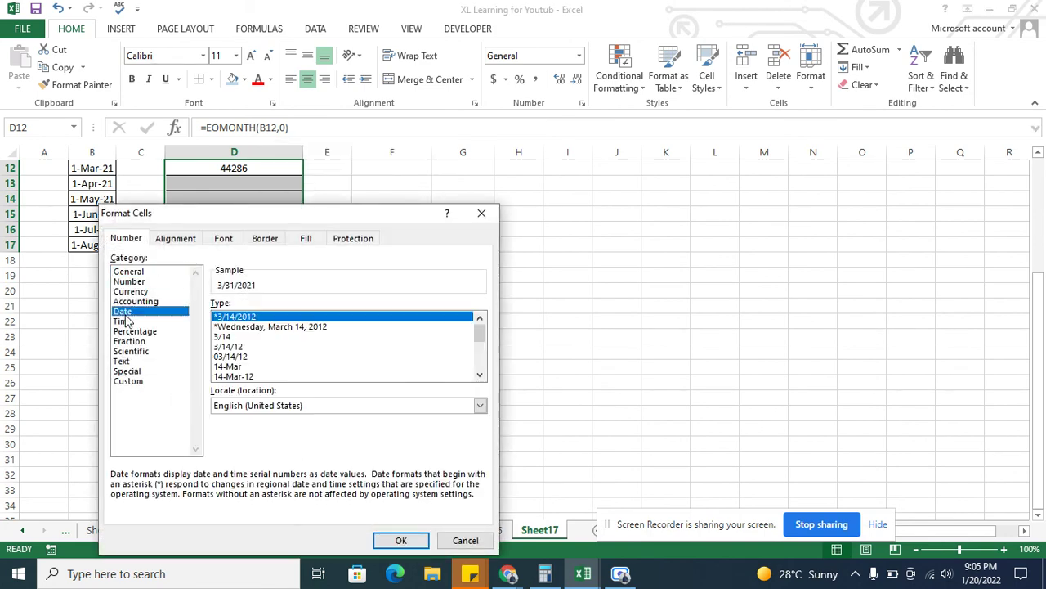
pyautogui.click(244, 377)
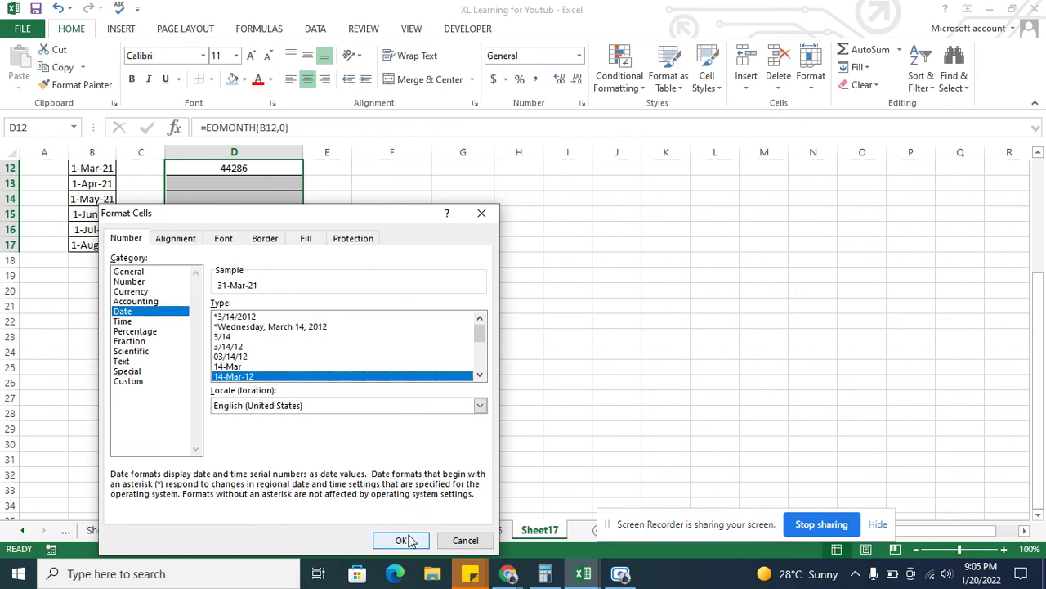
pyautogui.click(400, 540)
# Copy the EOMONTH formula from D12 into D13:D17
pyautogui.click(235, 186)
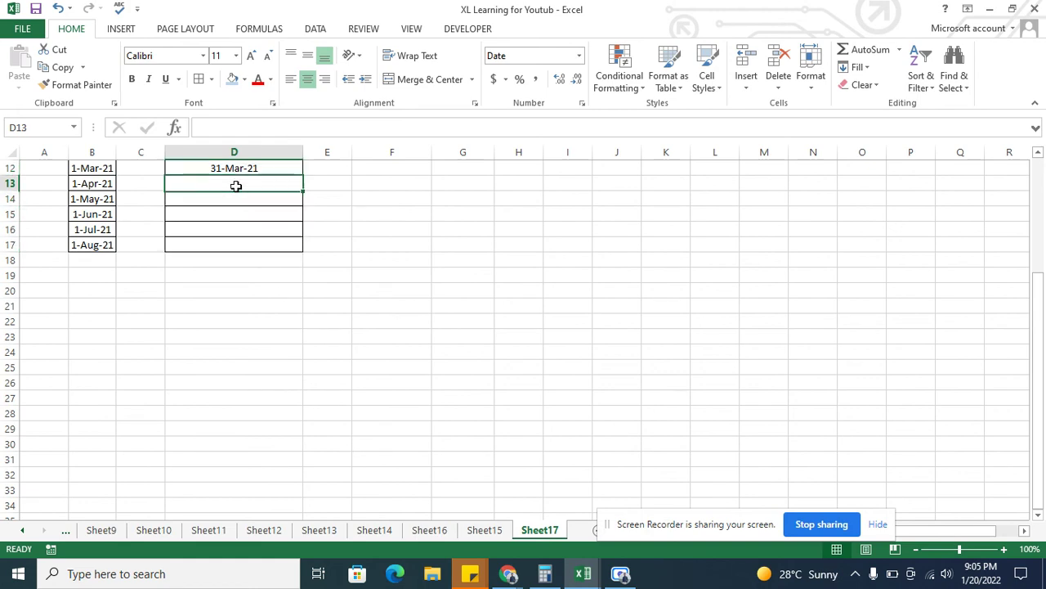
pyautogui.press('Up')
pyautogui.press('Up')
pyautogui.press('Up')
pyautogui.press('Up')
pyautogui.press('Down')
pyautogui.press('Down')
pyautogui.press('Down')
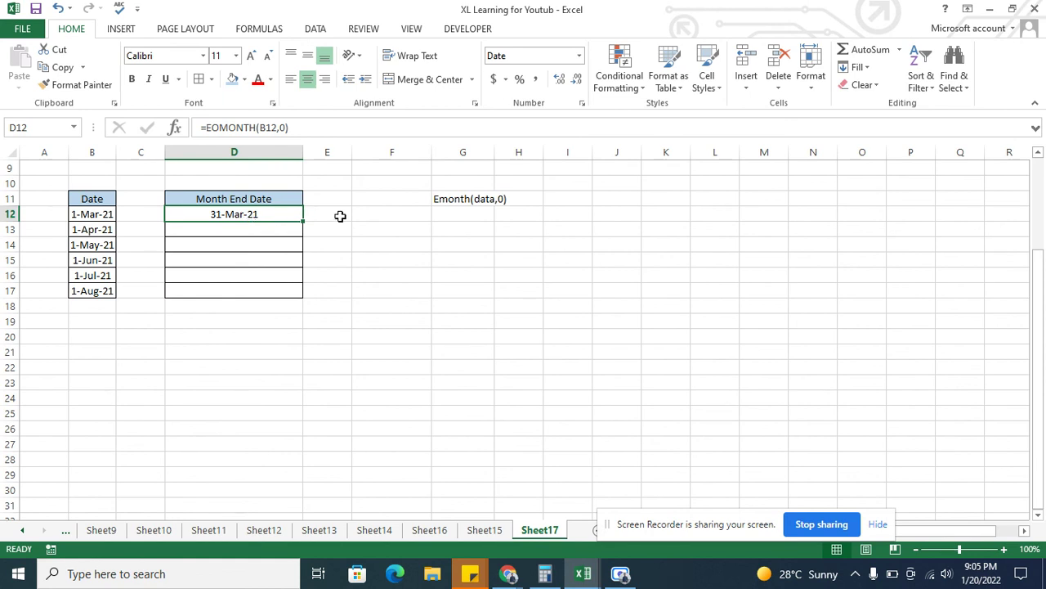
pyautogui.hotkey('ctrl', 'c')
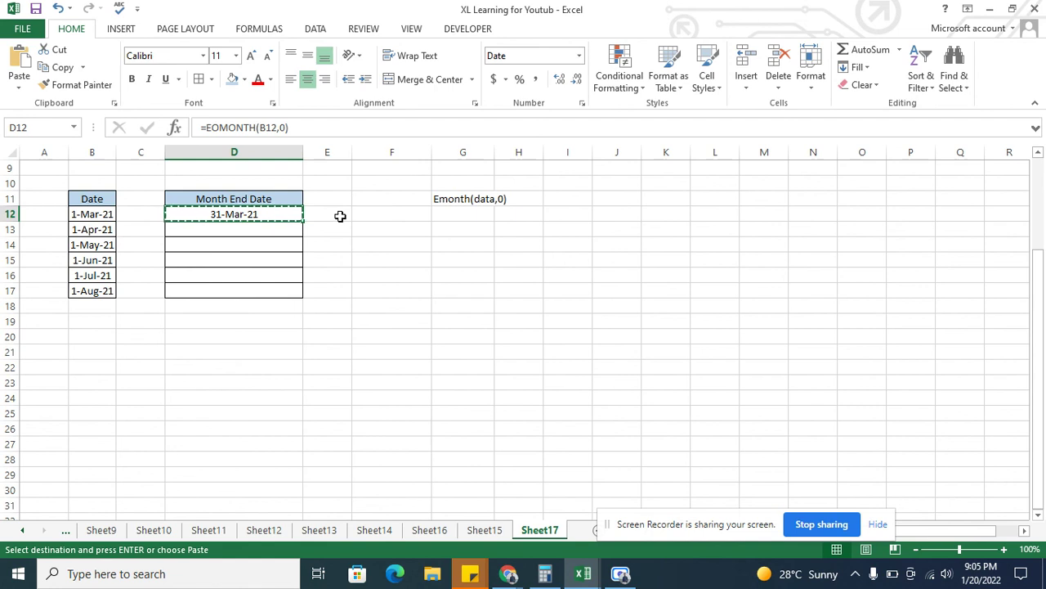
pyautogui.hotkey('shift', 'Down')
pyautogui.hotkey('shift', 'Down')
pyautogui.hotkey('shift', 'Down')
pyautogui.hotkey('shift', 'Down')
pyautogui.hotkey('shift', 'Down')
pyautogui.hotkey('ctrl', 'v')
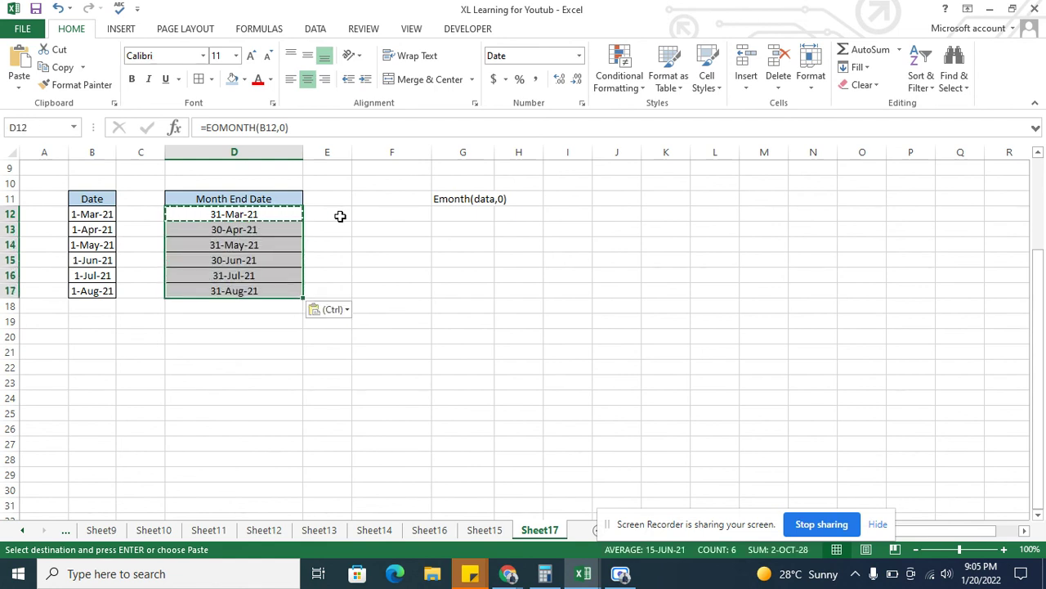
# Step through the copied month-end formulas in D13:D16, then go to F16
pyautogui.hotkey('shift', 'Up')
pyautogui.hotkey('shift', 'Up')
pyautogui.hotkey('shift', 'Up')
pyautogui.press('Down')
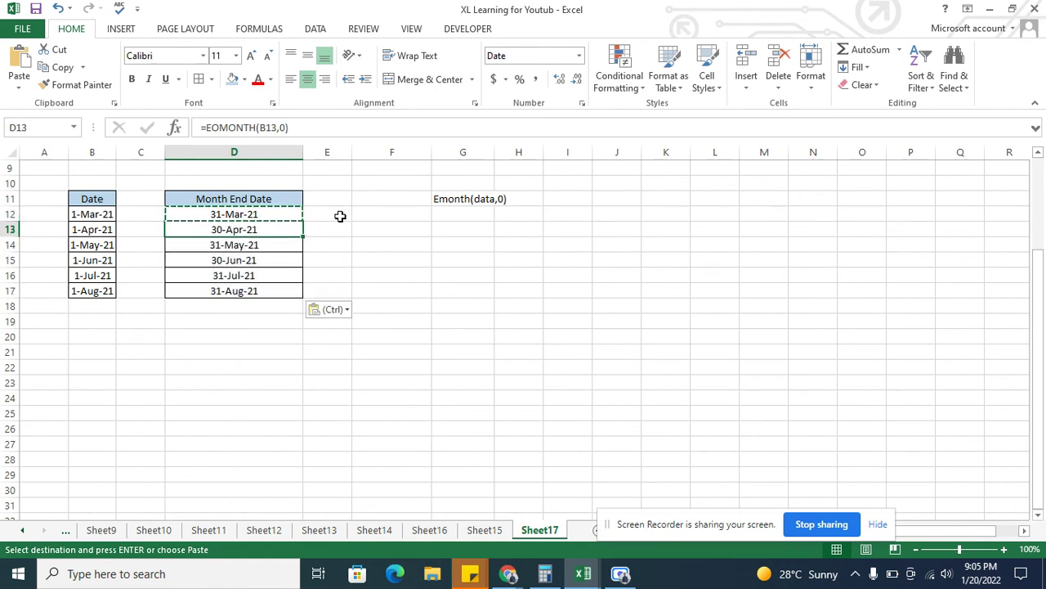
pyautogui.press('Down')
pyautogui.press('Down')
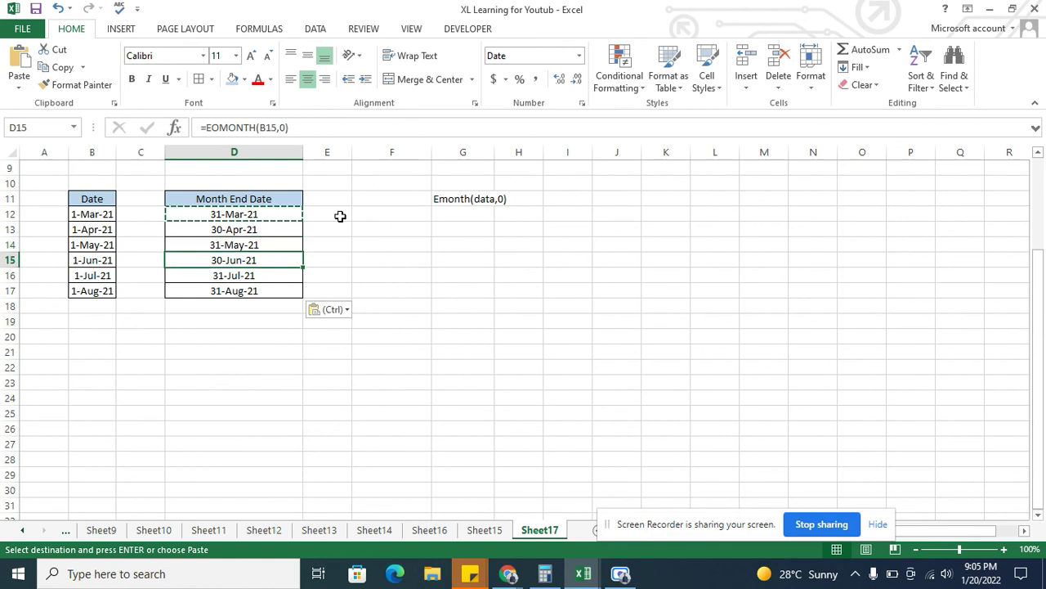
pyautogui.press('Down')
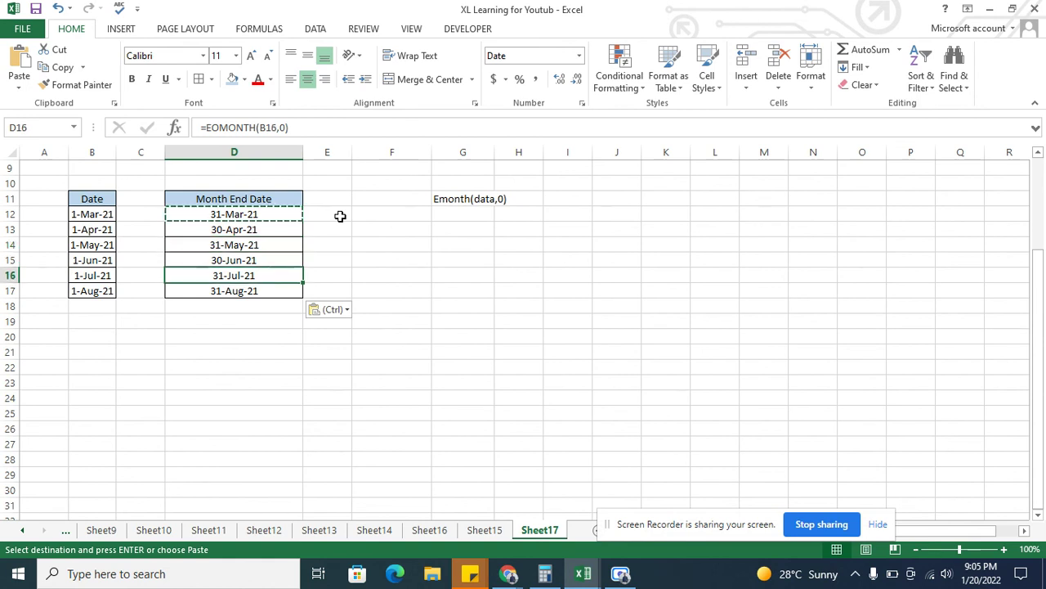
pyautogui.press('Down')
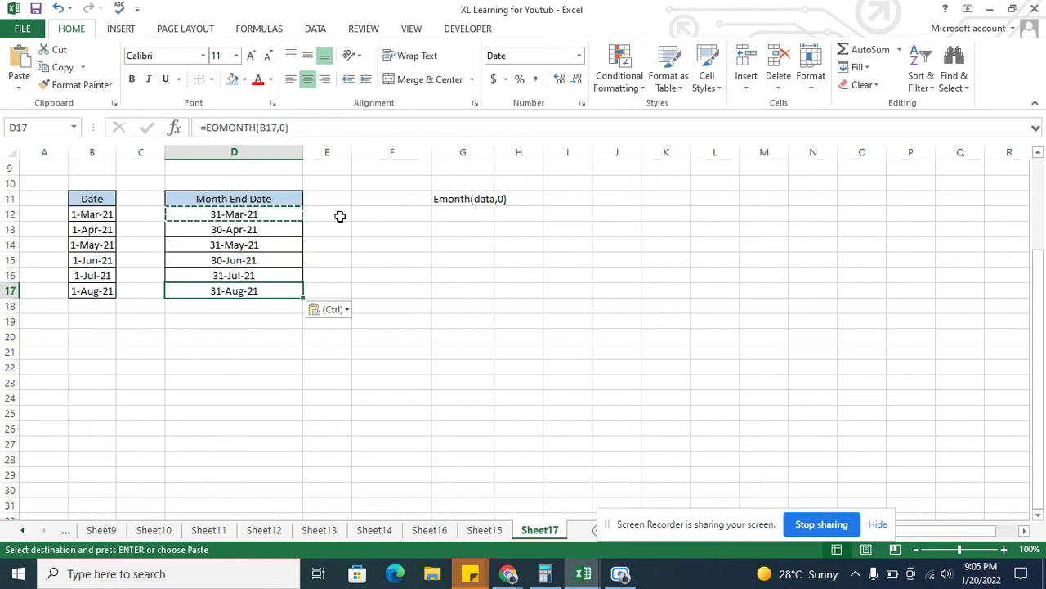
pyautogui.press('Right')
pyautogui.press('Right')
pyautogui.press('Right')
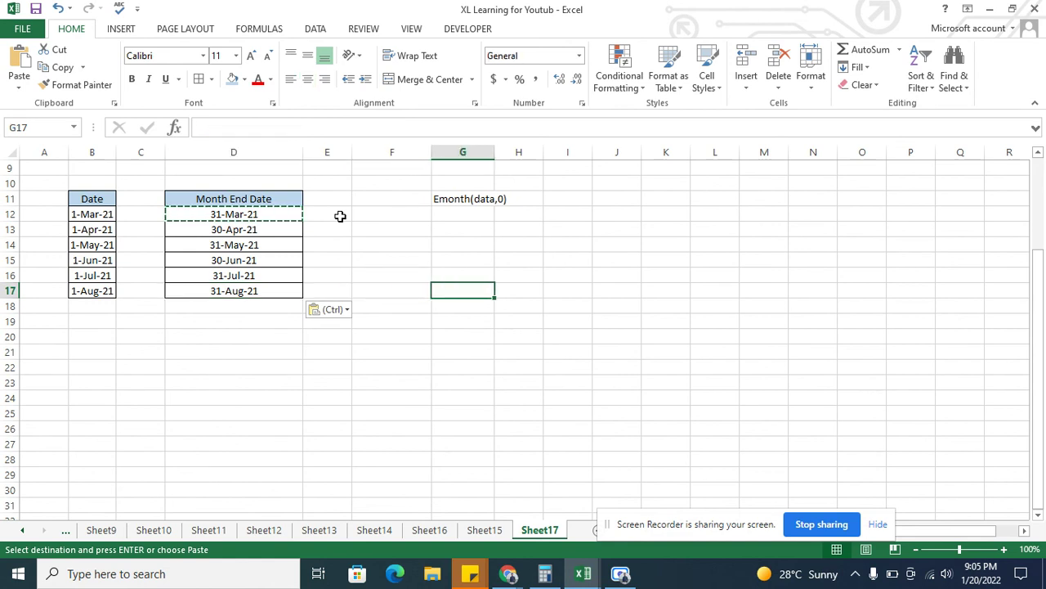
pyautogui.press('Left')
pyautogui.press('Up')
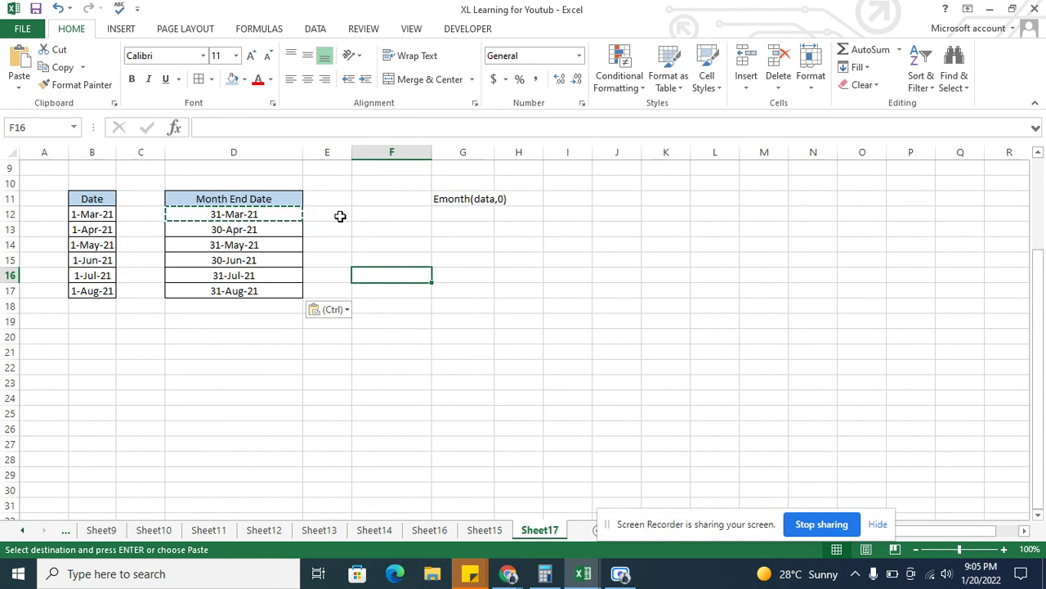
# Enter =NOW() in F16 and check its 1/20/2022 21:06 against the system clock
pyautogui.write('=')
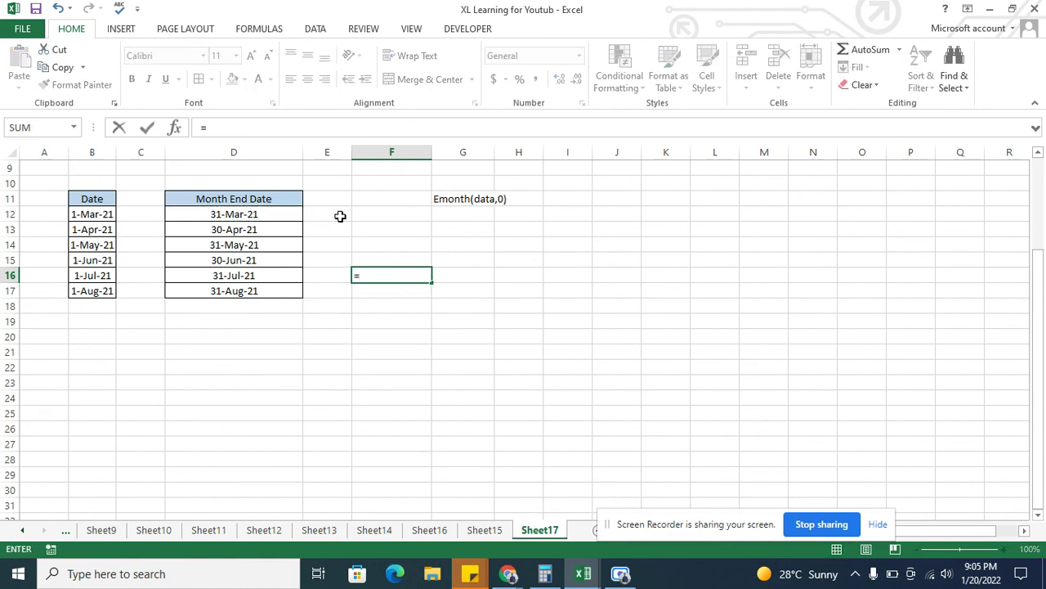
pyautogui.write('now')
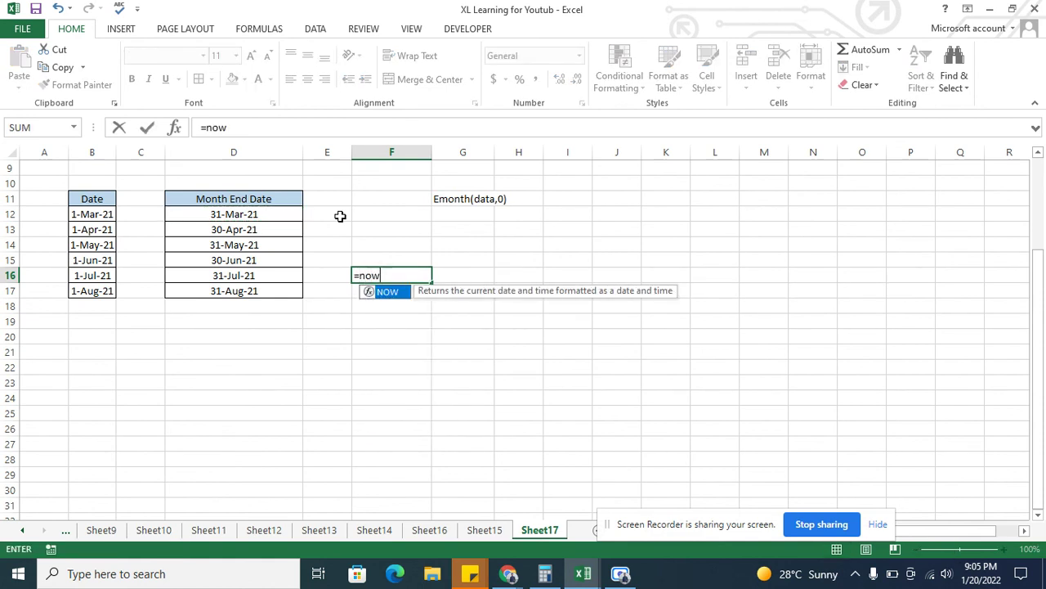
pyautogui.write('()')
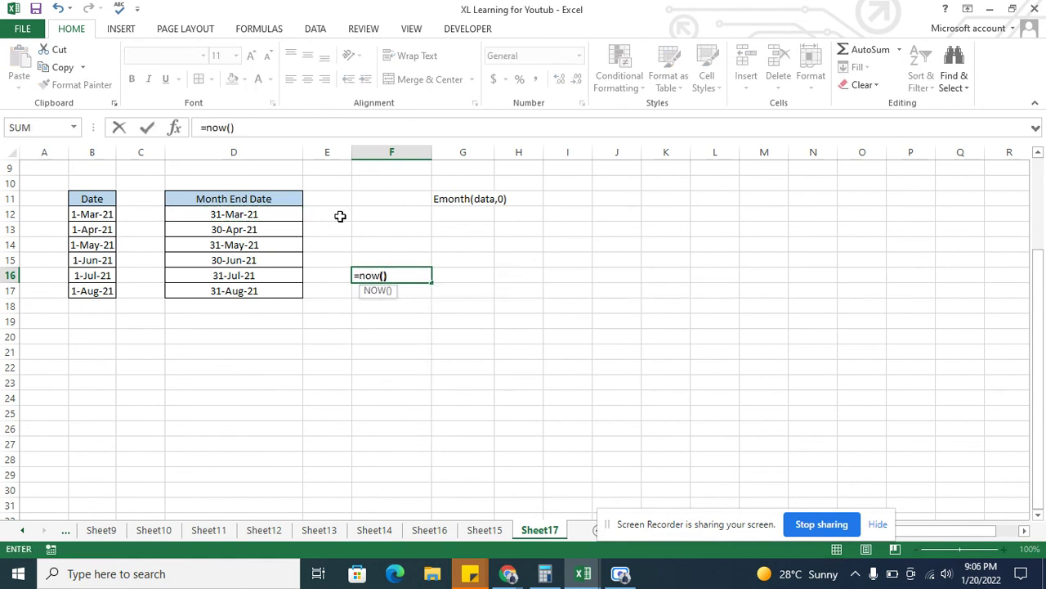
pyautogui.press('Return')
pyautogui.press('Up')
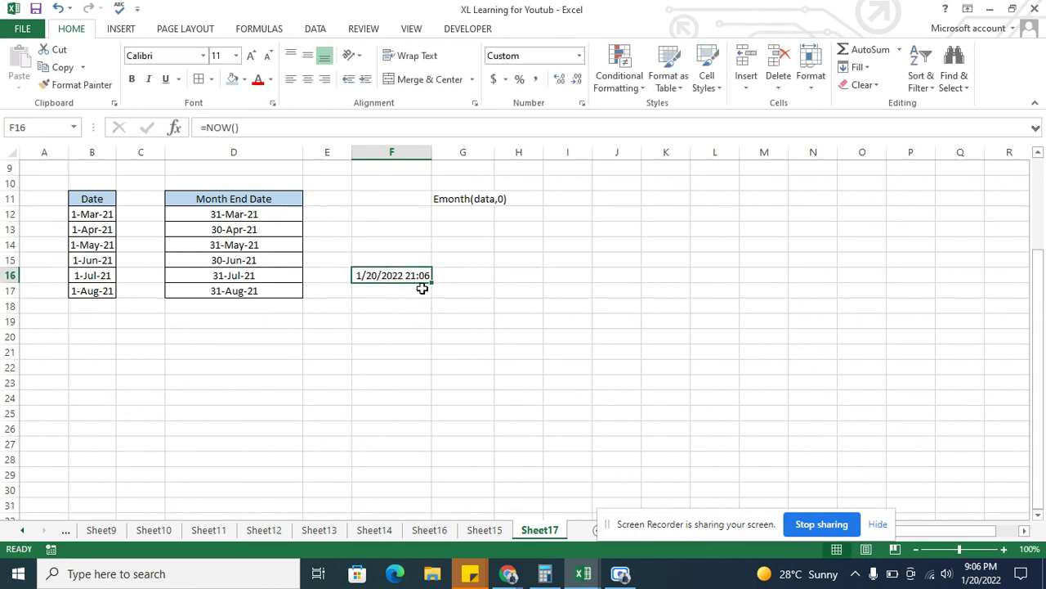
pyautogui.click(979, 573)
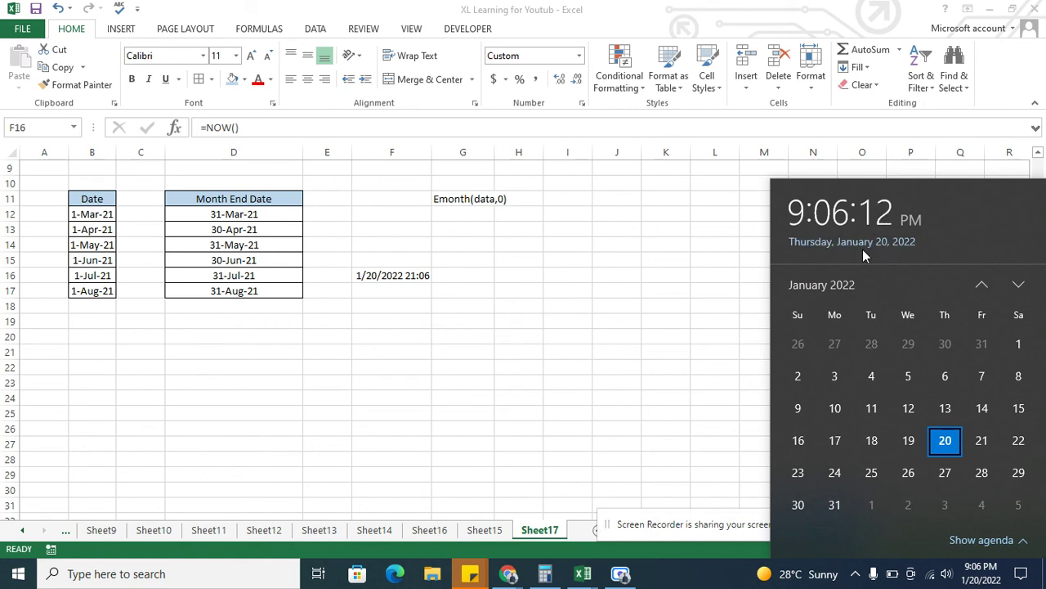
pyautogui.click(379, 358)
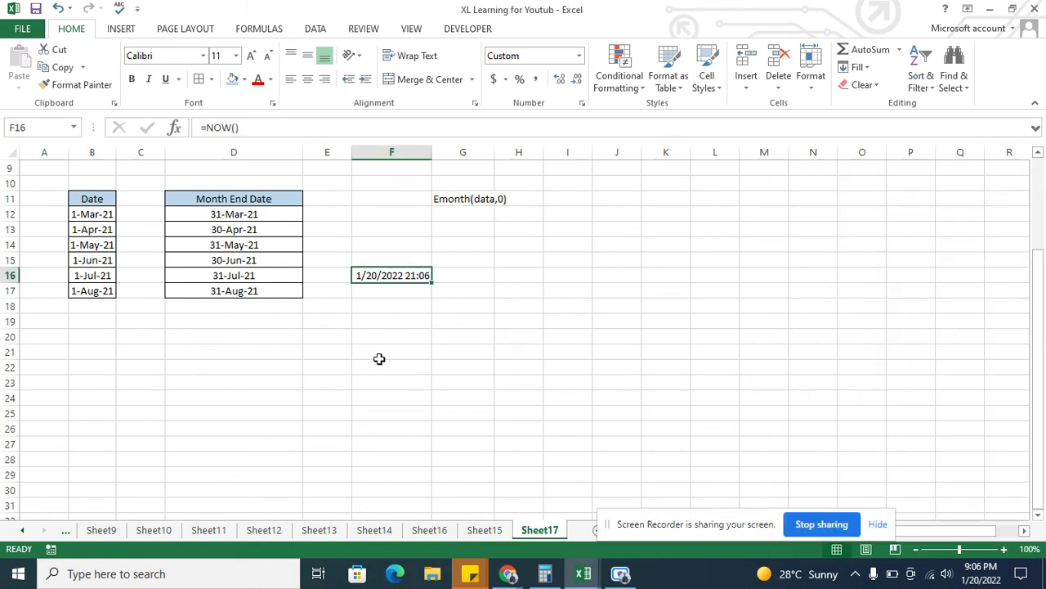
pyautogui.hotkey('ctrl', 'Up')
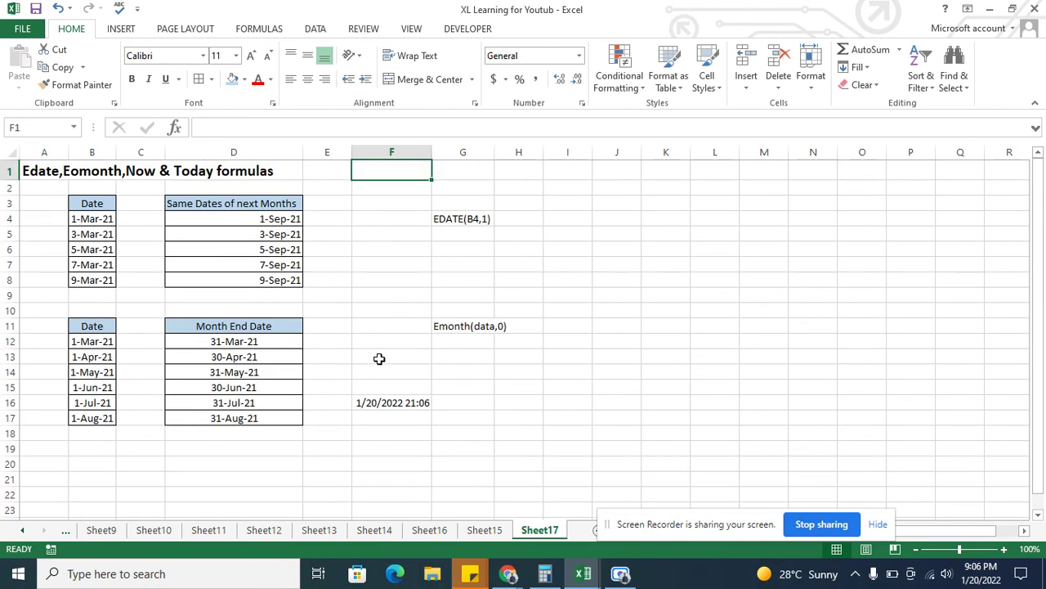